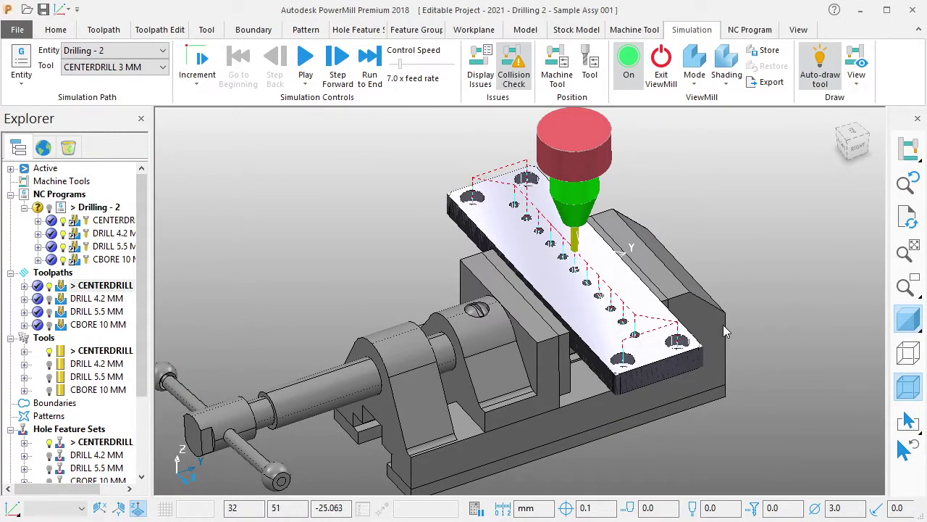
# Switch ViewMill off and back on, then play the Drilling - 2 stock simulation.
pyautogui.moveTo(726, 332)
pyautogui.mouseDown(button='middle')
pyautogui.moveTo(534, 336)
pyautogui.moveTo(525, 274)
pyautogui.mouseUp(button='middle')
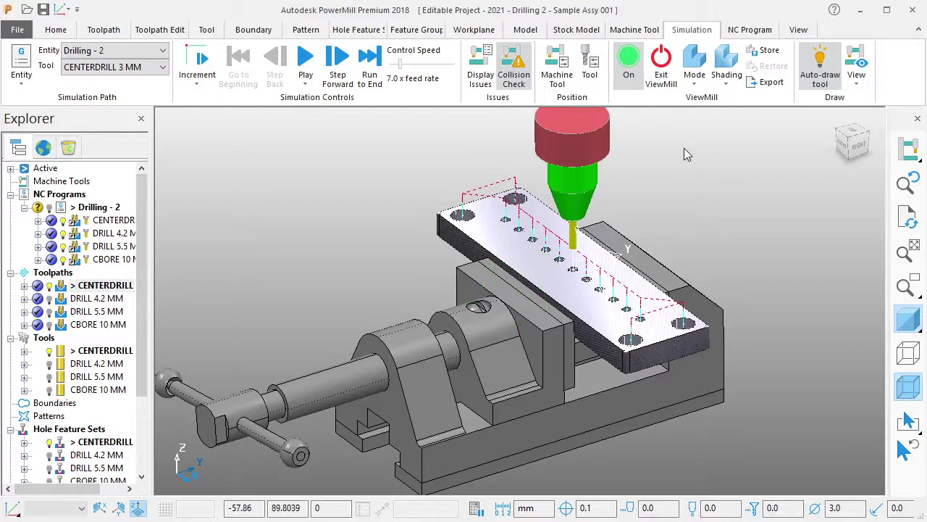
pyautogui.click(663, 69)
pyautogui.click(638, 101)
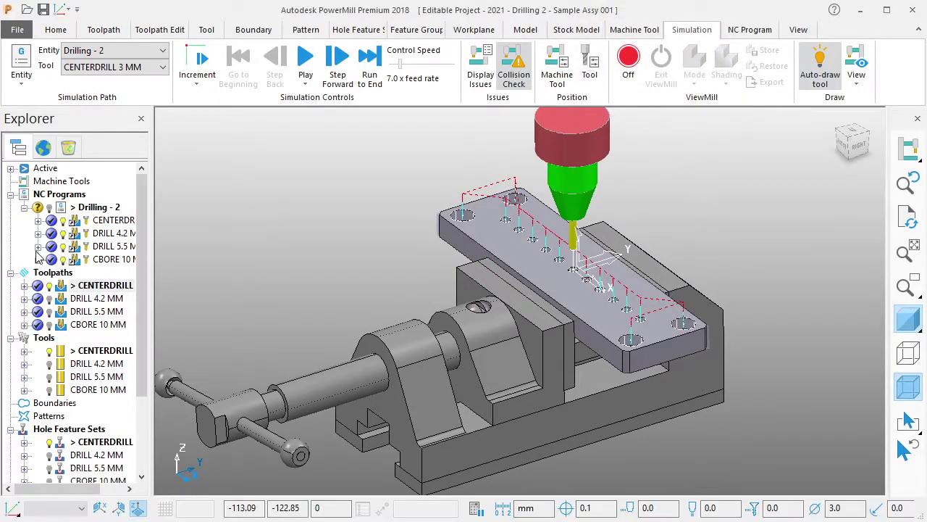
pyautogui.rightClick(105, 208)
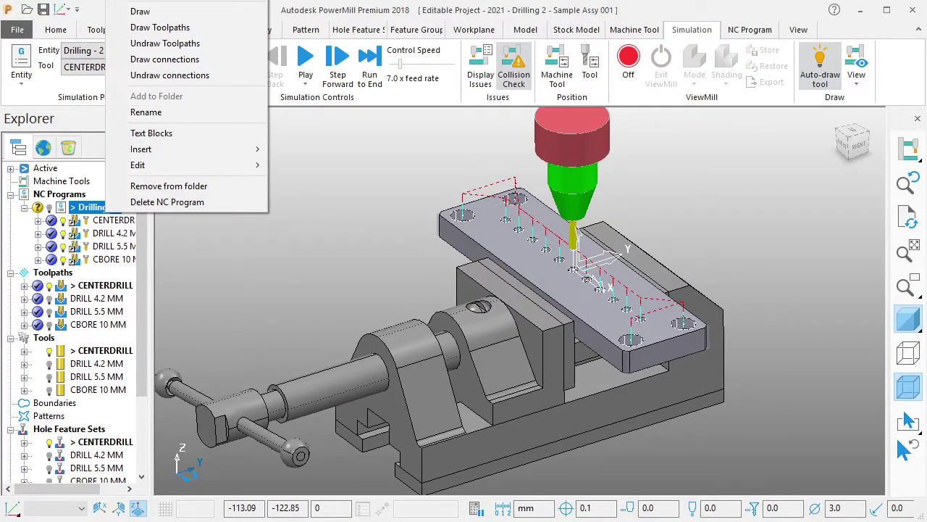
pyautogui.click(551, 239)
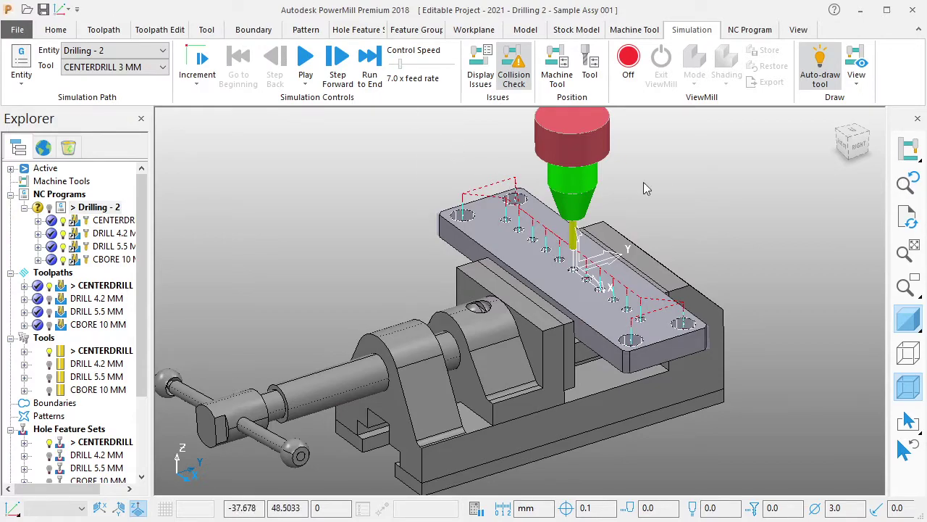
pyautogui.click(627, 61)
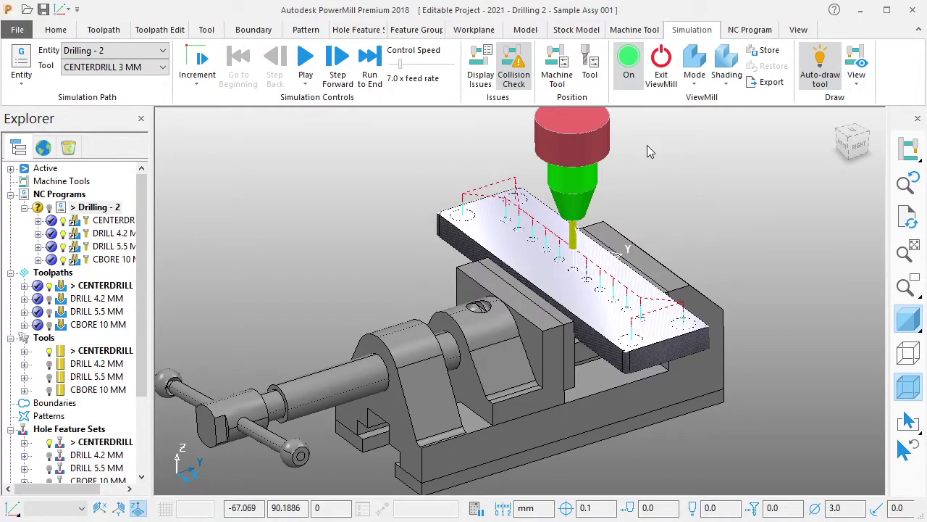
pyautogui.click(298, 62)
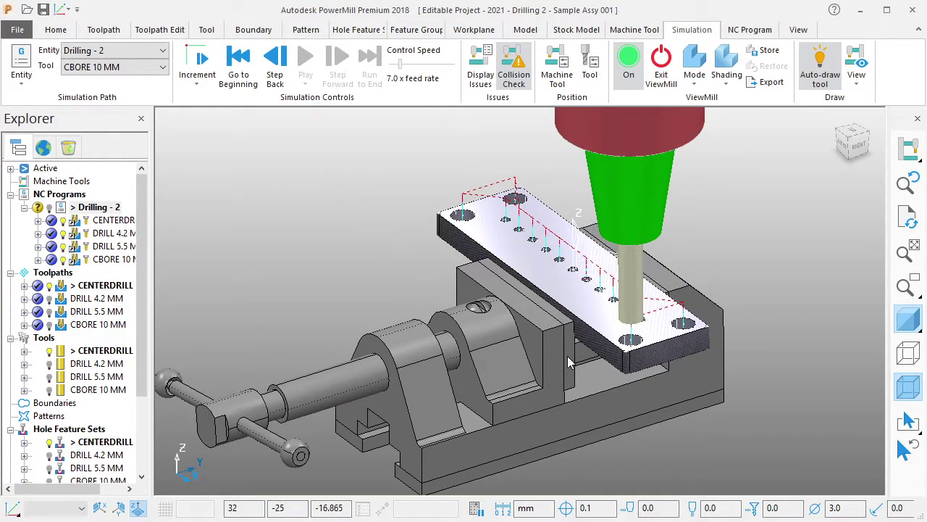
# Turn off Auto-draw tool, view the drilled part from above, and close the project.
pyautogui.click(838, 86)
pyautogui.moveTo(407, 375)
pyautogui.mouseDown(button='middle')
pyautogui.moveTo(579, 195)
pyautogui.moveTo(555, 155)
pyautogui.moveTo(548, 195)
pyautogui.moveTo(644, 369)
pyautogui.moveTo(628, 292)
pyautogui.moveTo(426, 166)
pyautogui.mouseUp(button='middle')
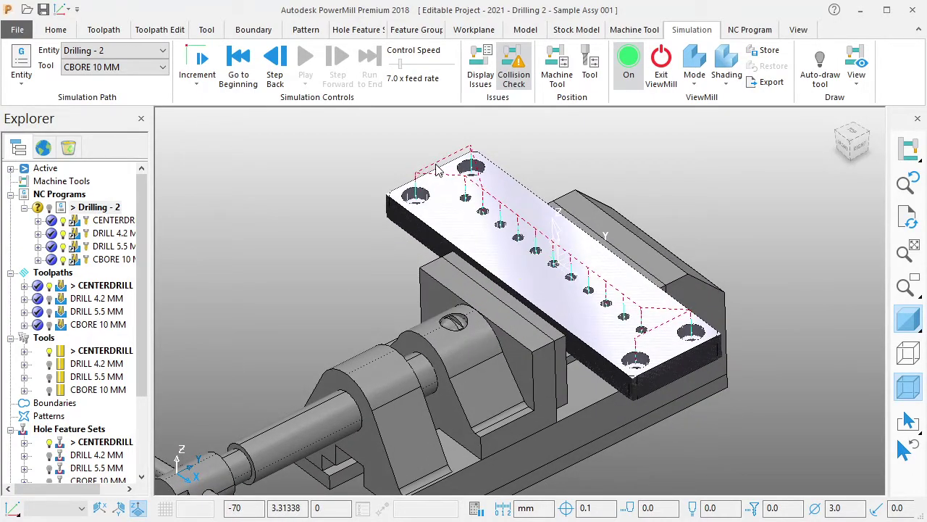
pyautogui.click(18, 31)
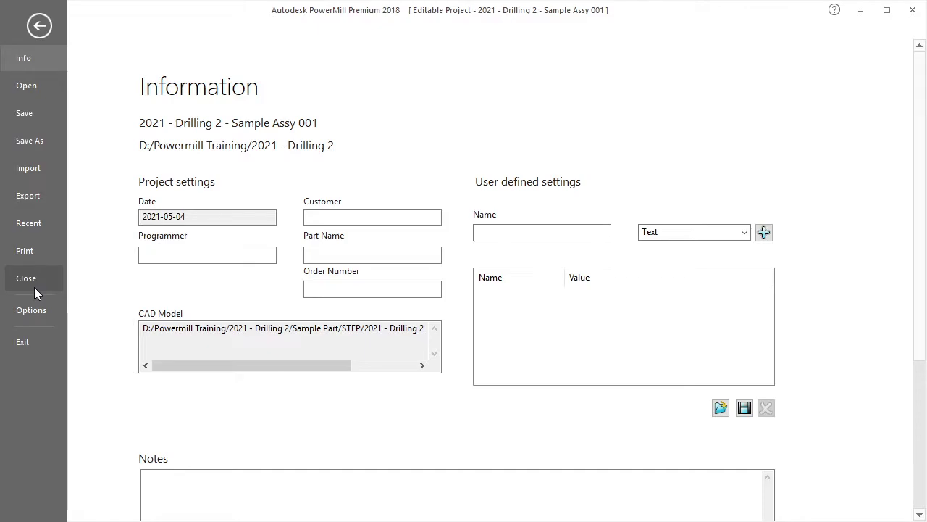
pyautogui.click(34, 287)
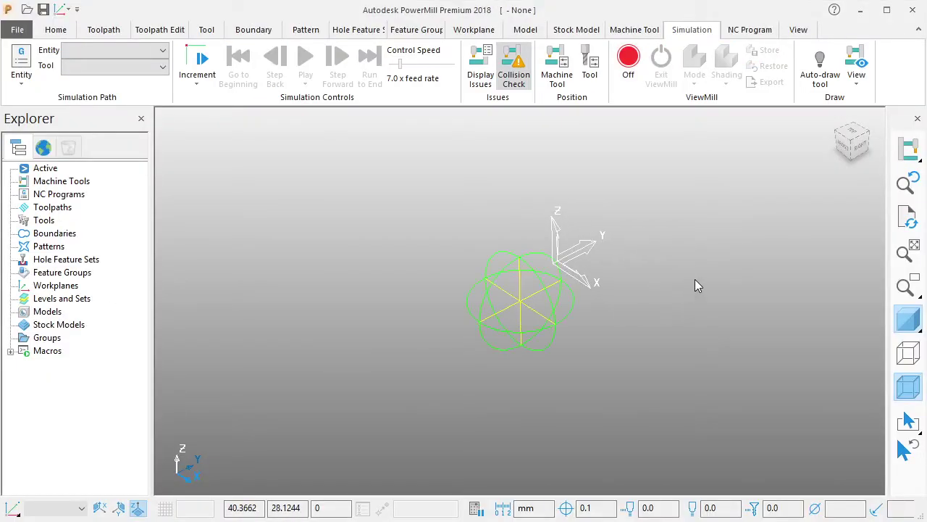
# From the '2021 - Drilling 2' folder, open Sample Part and select '2021 - Drilling 2 - Sample Assy 002'.
pyautogui.keyDown('shift'); pyautogui.moveTo(677, 244); pyautogui.dragTo(608, 260, button='middle'); pyautogui.keyUp('shift')
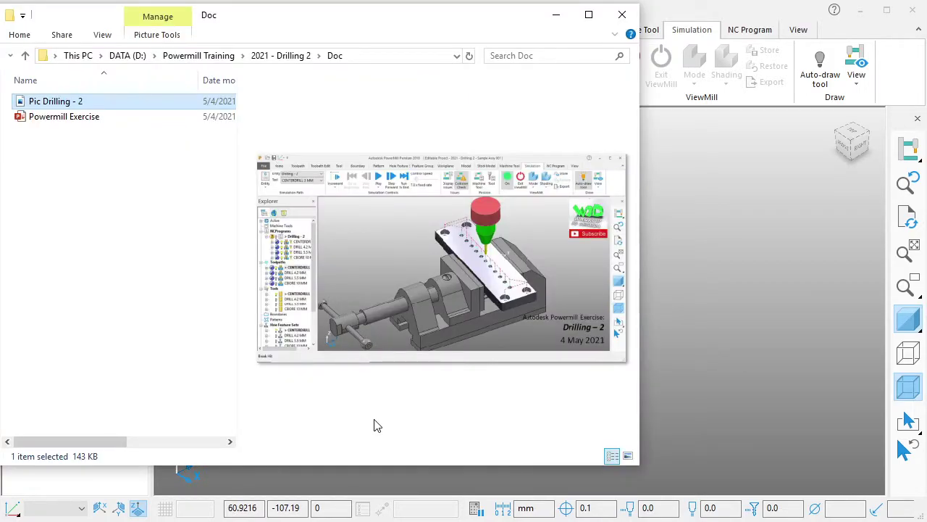
pyautogui.click(269, 58)
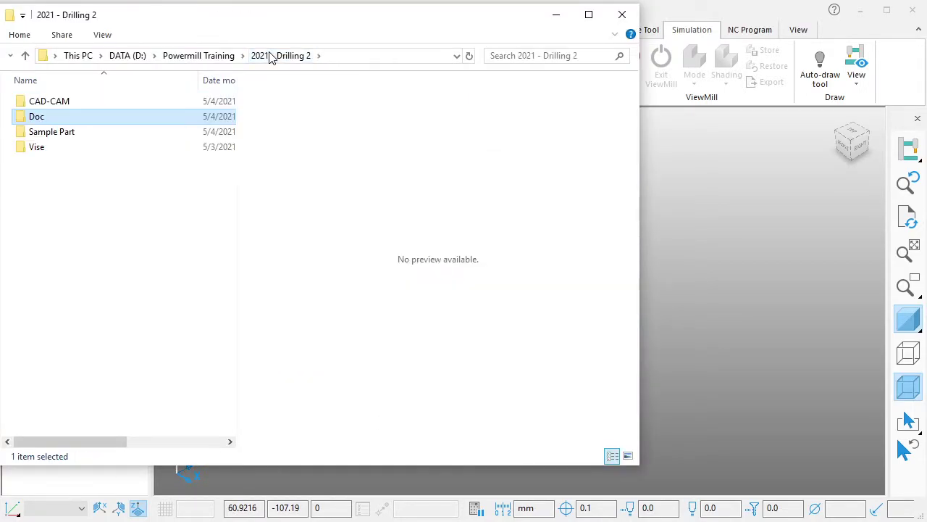
pyautogui.click(147, 213)
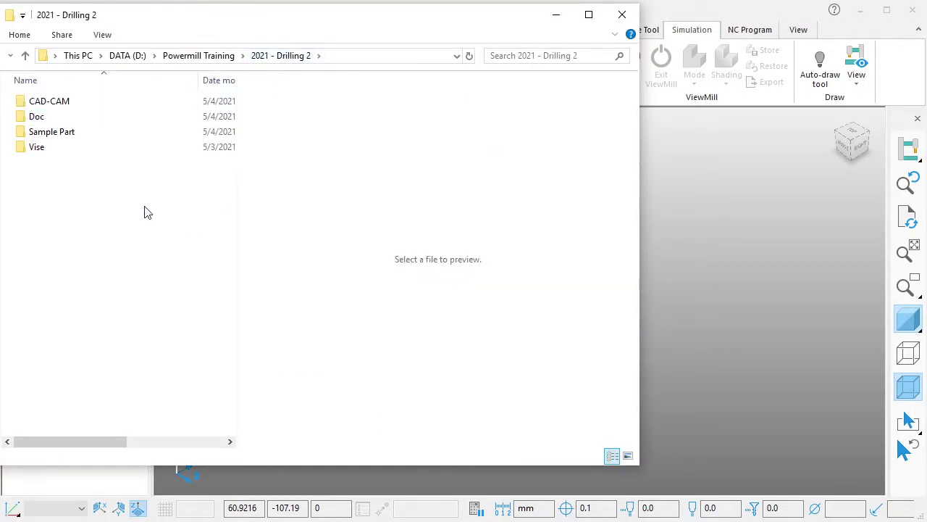
pyautogui.doubleClick(109, 131)
pyautogui.click(171, 133)
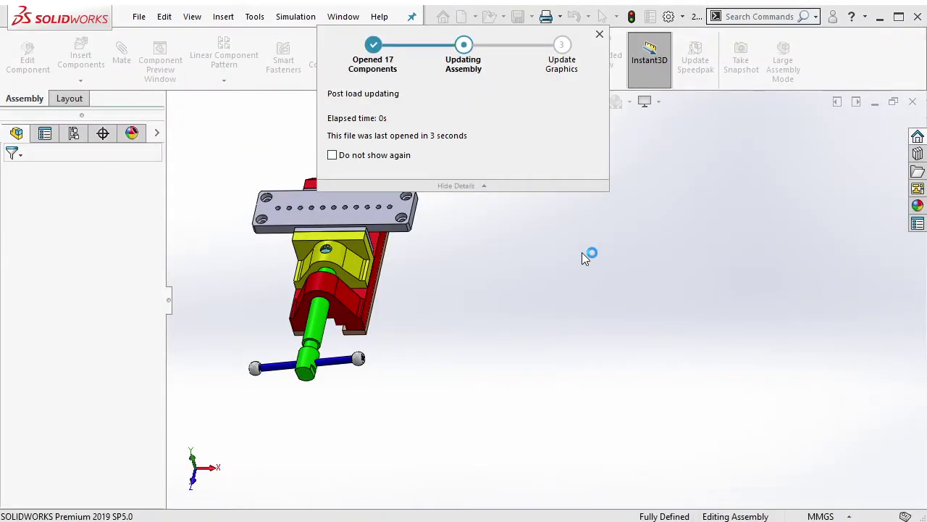
# Orbit, zoom and pan to frame the loaded vise assembly.
pyautogui.moveTo(426, 319)
pyautogui.mouseDown(button='middle')
pyautogui.moveTo(572, 208)
pyautogui.moveTo(567, 246)
pyautogui.mouseUp(button='middle')
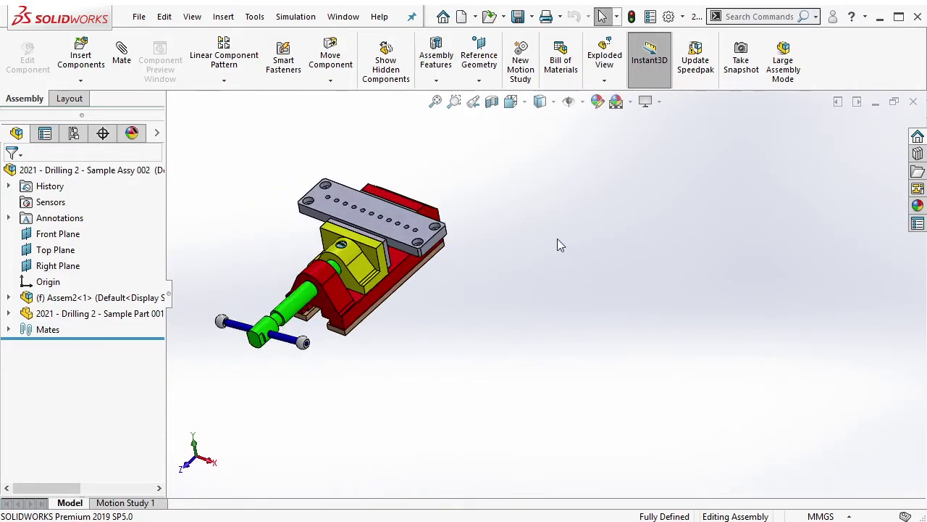
pyautogui.scroll(2, 560, 230)
pyautogui.scroll(-2, 560, 230)
pyautogui.keyDown('ctrl'); pyautogui.moveTo(478, 205); pyautogui.dragTo(572, 236, button='middle'); pyautogui.keyUp('ctrl')
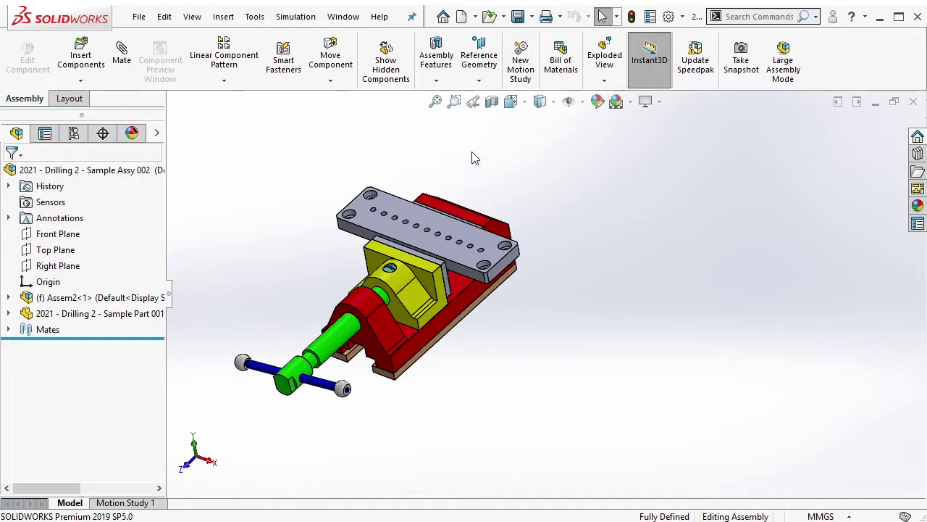
# Insert a new part, Part5, into the assembly and start a sketch on its Front Plane.
pyautogui.click(80, 80)
pyautogui.click(94, 118)
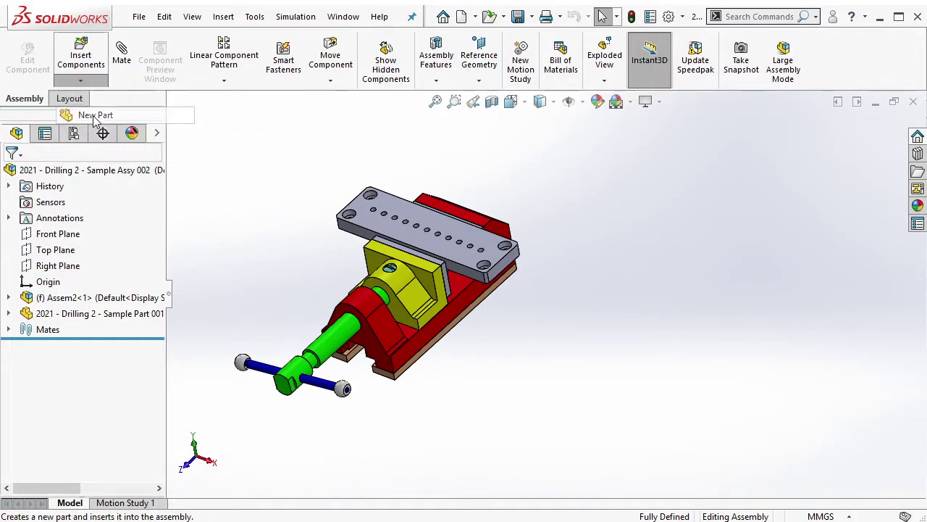
pyautogui.click(208, 241)
pyautogui.click(128, 329)
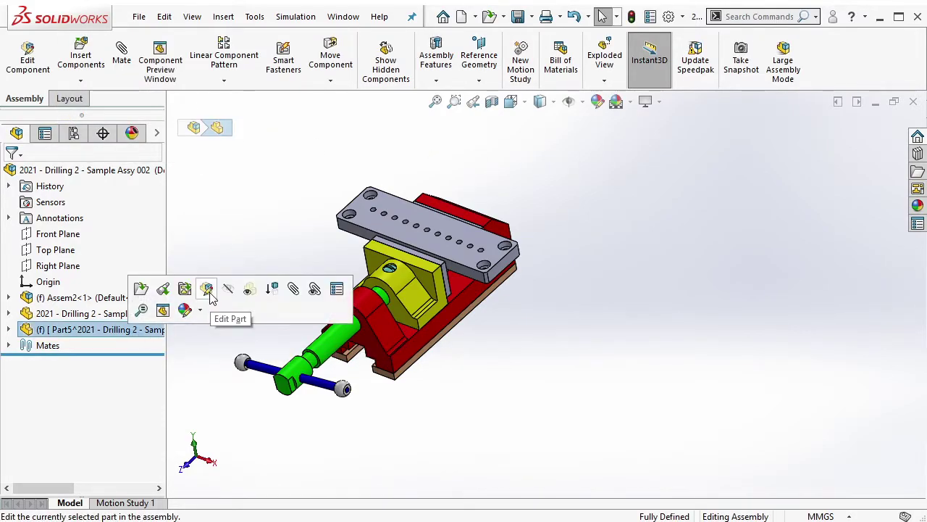
pyautogui.click(206, 292)
pyautogui.click(9, 330)
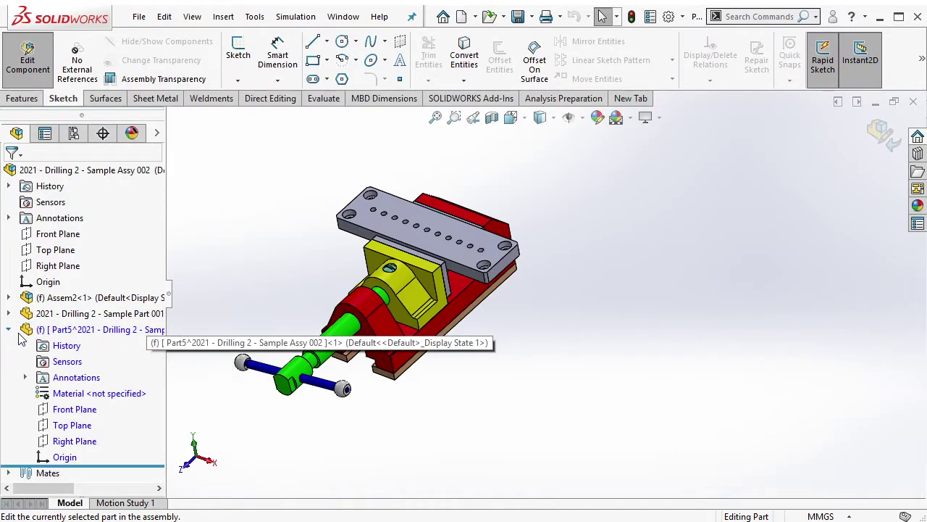
pyautogui.click(73, 410)
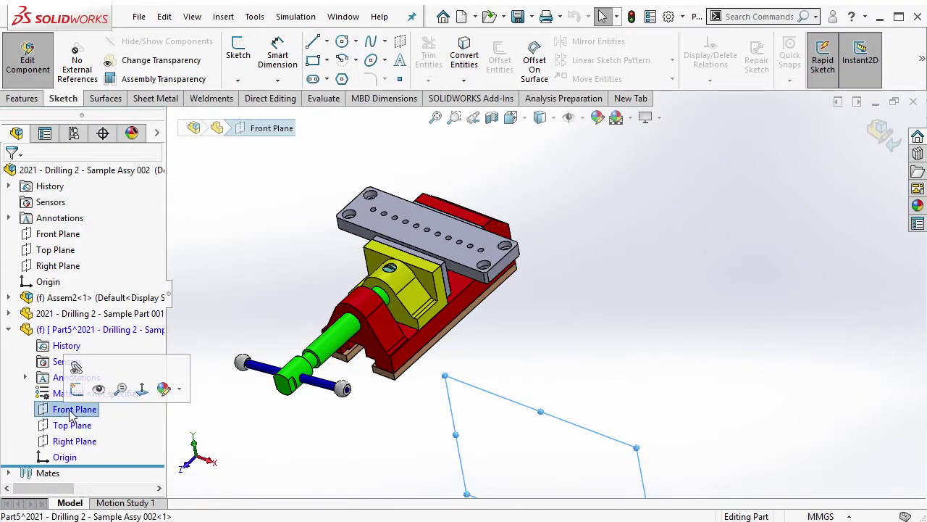
pyautogui.click(78, 390)
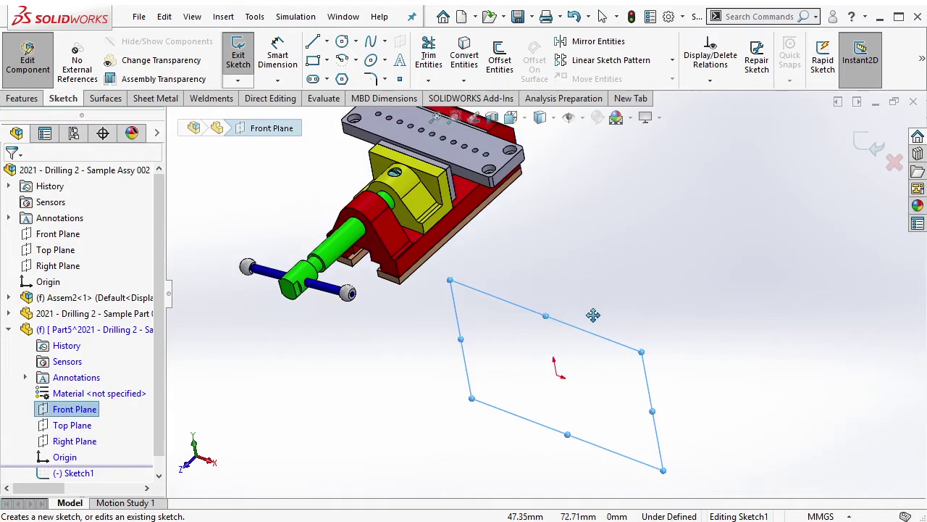
# Draw a centre rectangle centred on the origin.
pyautogui.click(327, 61)
pyautogui.click(362, 95)
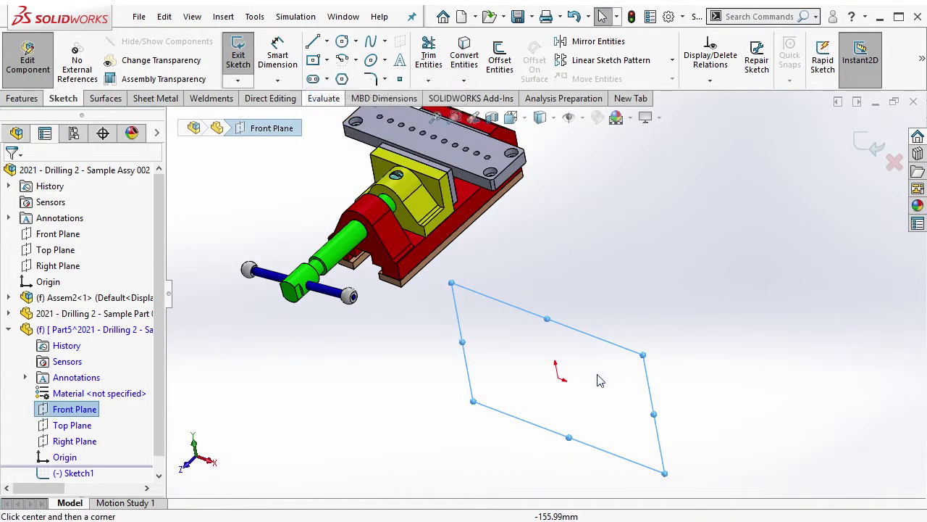
pyautogui.click(556, 375)
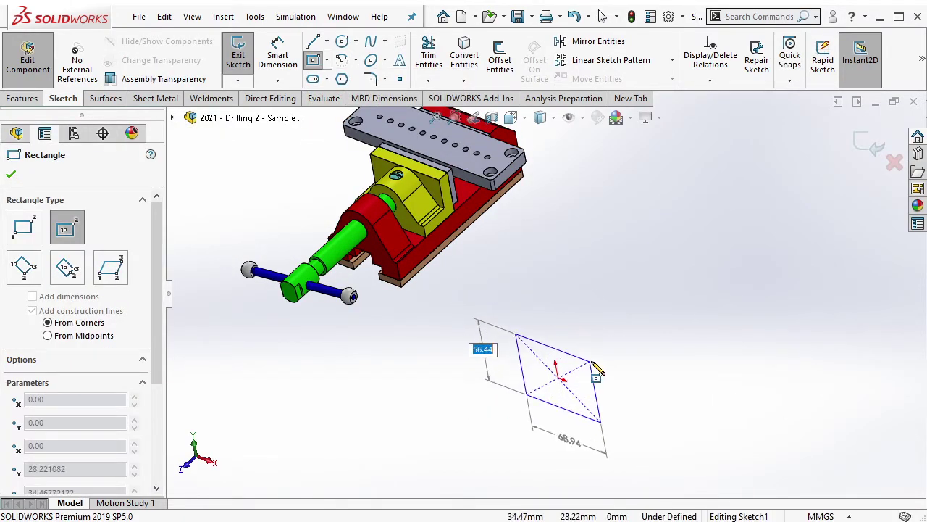
pyautogui.click(600, 368)
pyautogui.scroll(-2, 579, 379)
pyautogui.scroll(-2, 497, 354)
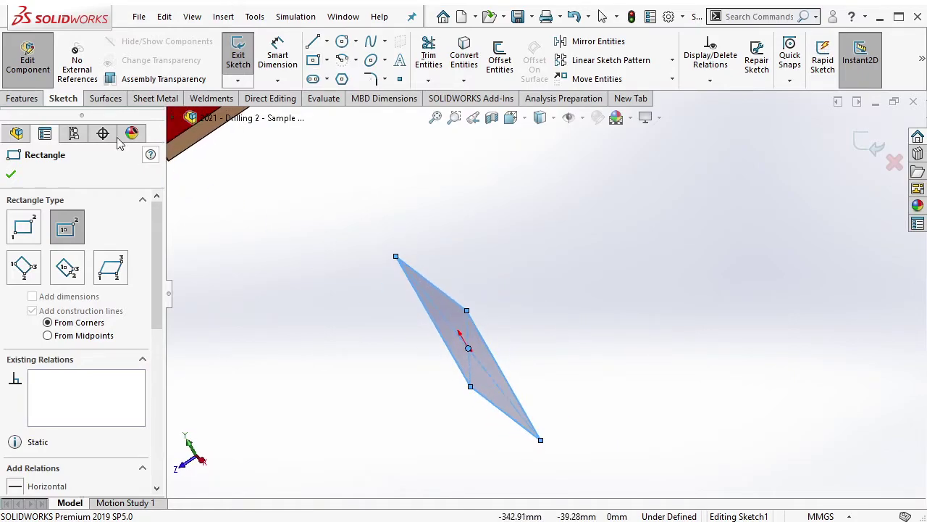
# Extrude the rectangle 10 mm in the flipped direction and return to the assembly.
pyautogui.click(29, 100)
pyautogui.click(255, 61)
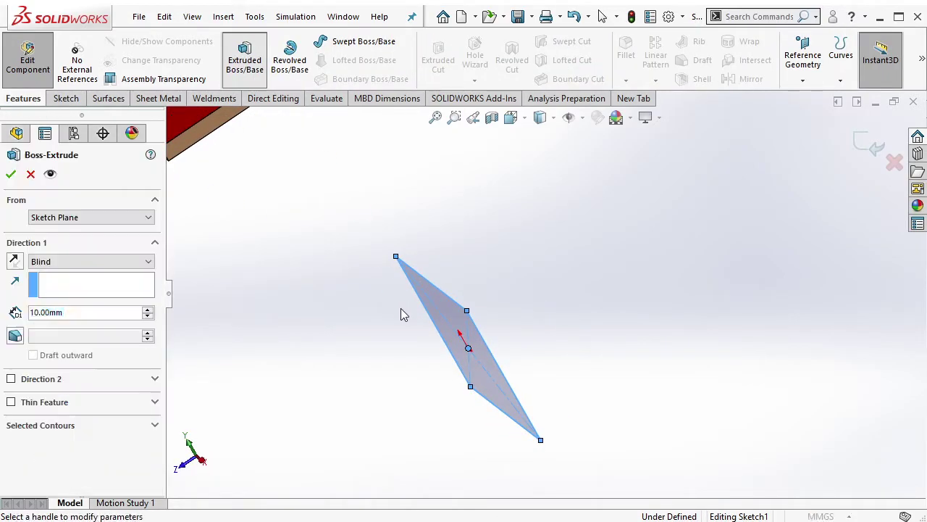
pyautogui.click(14, 262)
pyautogui.click(11, 174)
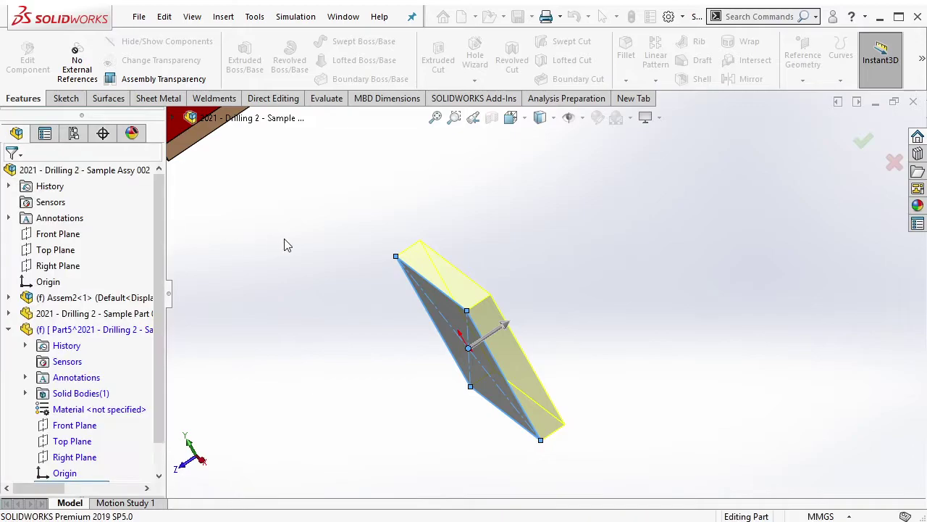
pyautogui.click(42, 73)
# Start a sketch on the new block's front face, then discard it.
pyautogui.scroll(-2, 430, 219)
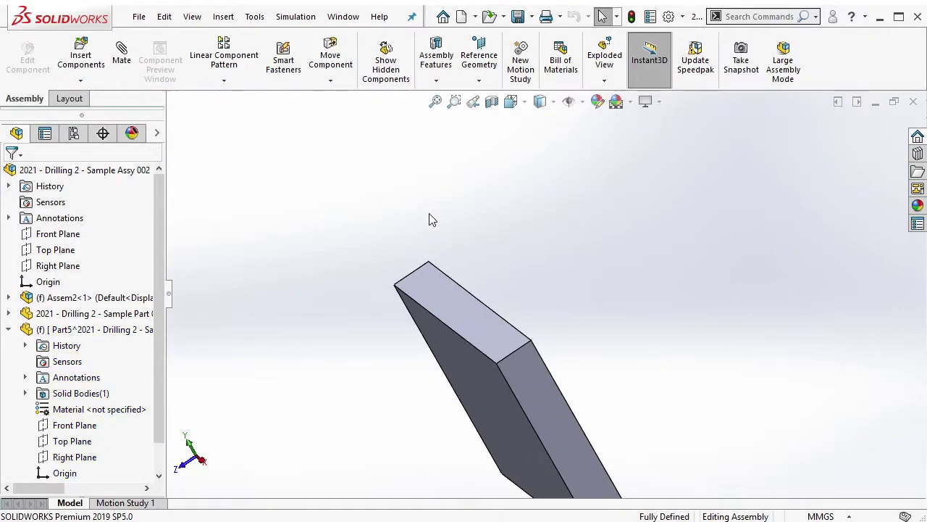
pyautogui.moveTo(430, 220)
pyautogui.mouseDown(button='middle')
pyautogui.moveTo(472, 166)
pyautogui.moveTo(523, 151)
pyautogui.mouseUp(button='middle')
pyautogui.moveTo(620, 354); pyautogui.dragTo(594, 336, button='middle')
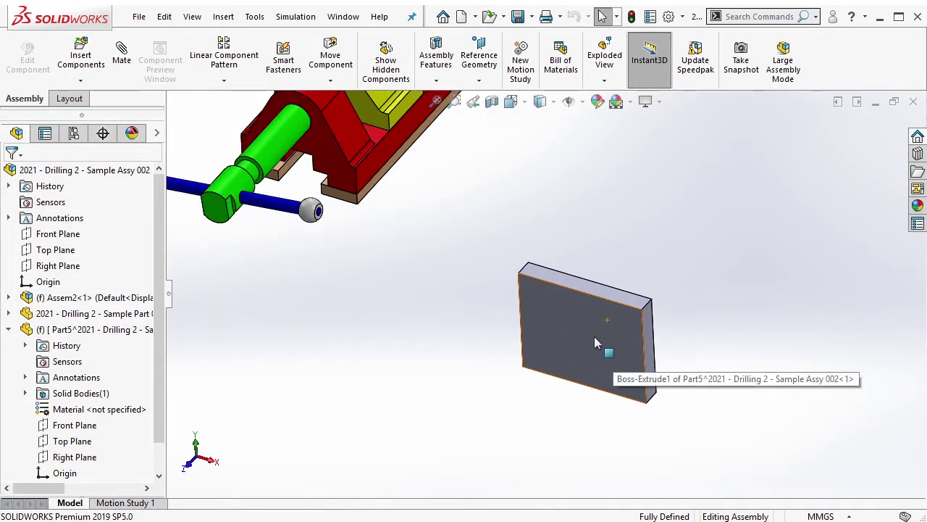
pyautogui.click(594, 336)
pyautogui.click(659, 300)
pyautogui.scroll(-2, 635, 333)
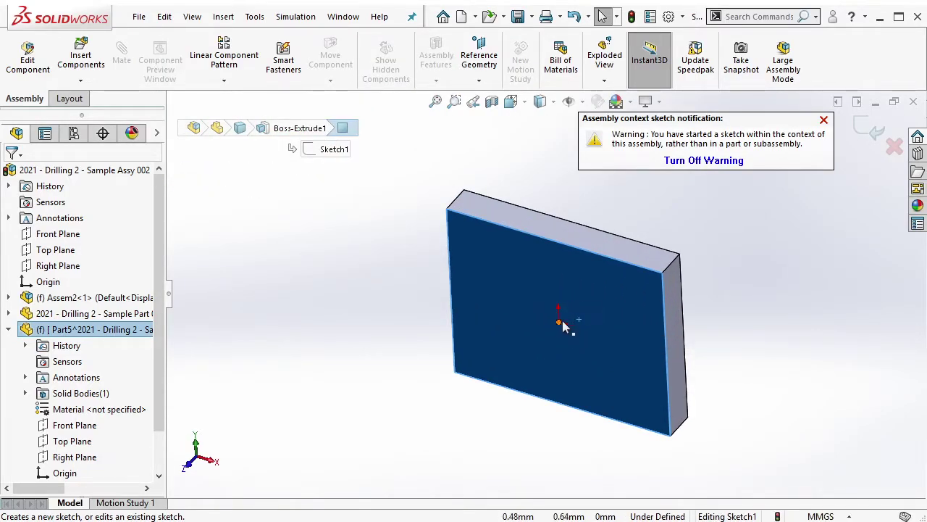
pyautogui.click(895, 147)
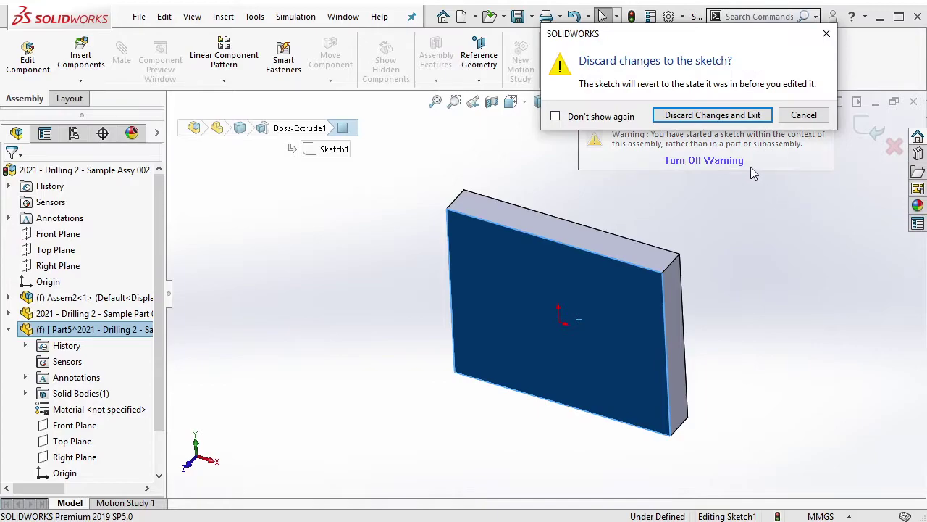
pyautogui.click(718, 114)
# Set the vise subassembly Assem2<1> to Float.
pyautogui.scroll(2, 663, 259)
pyautogui.scroll(2, 563, 256)
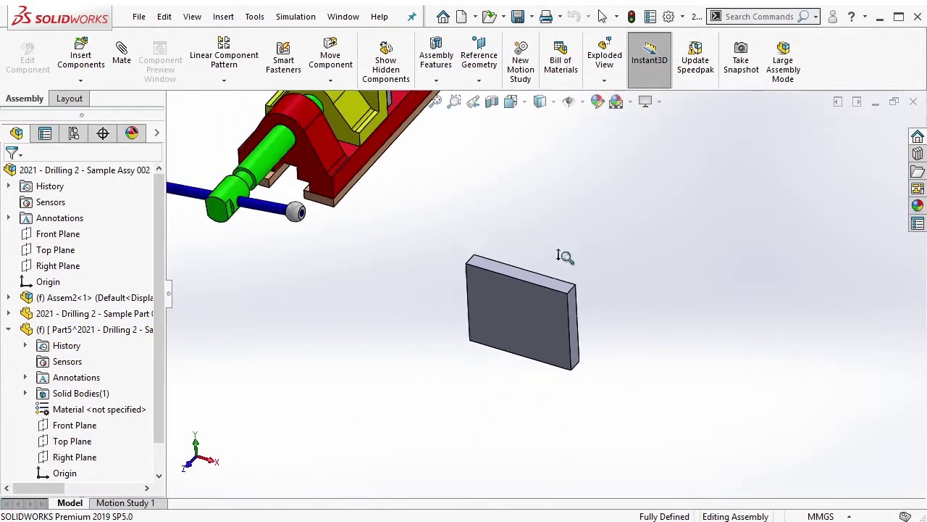
pyautogui.scroll(1, 573, 268)
pyautogui.scroll(1, 579, 280)
pyautogui.moveTo(579, 279)
pyautogui.mouseDown(button='middle')
pyautogui.moveTo(555, 249)
pyautogui.moveTo(530, 268)
pyautogui.mouseUp(button='middle')
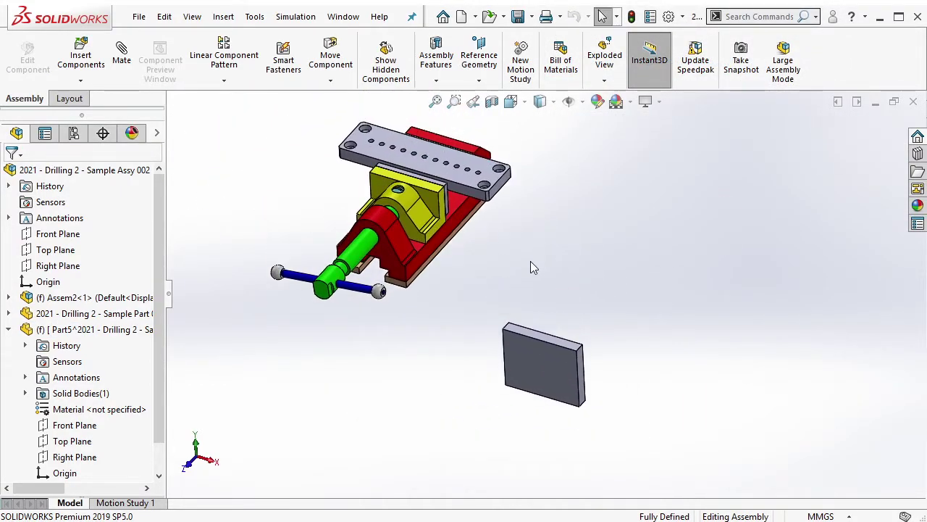
pyautogui.click(122, 301)
pyautogui.rightClick(123, 301)
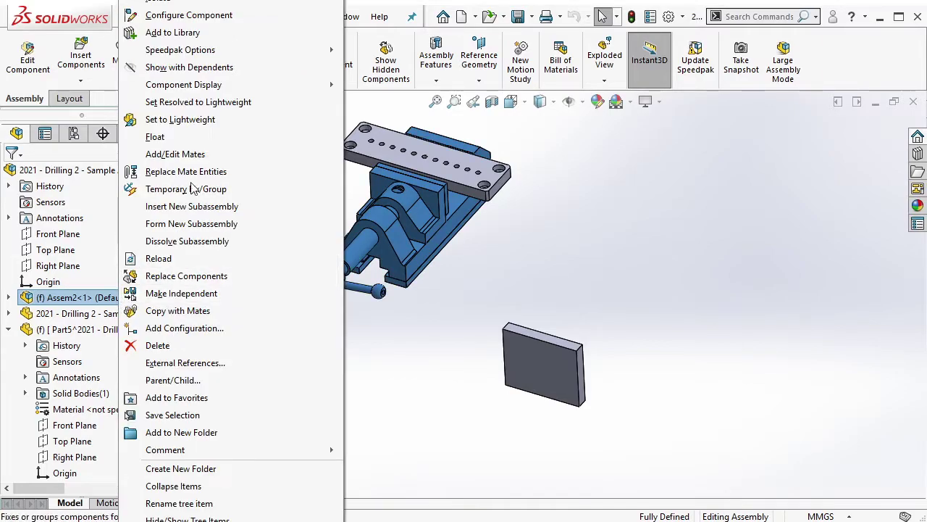
pyautogui.click(181, 136)
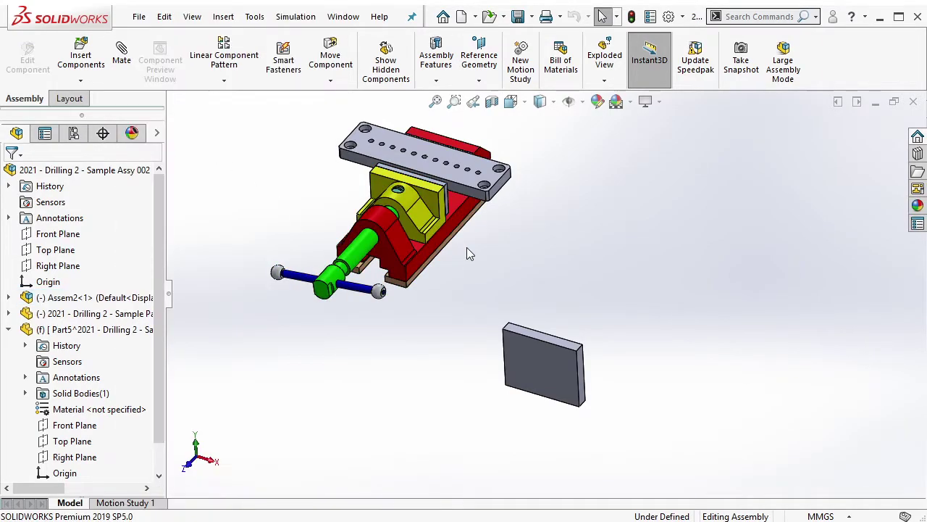
# Rotate the vise and mate the grey block's face coincident to the vise face.
pyautogui.moveTo(457, 246); pyautogui.dragTo(392, 168, button='right')
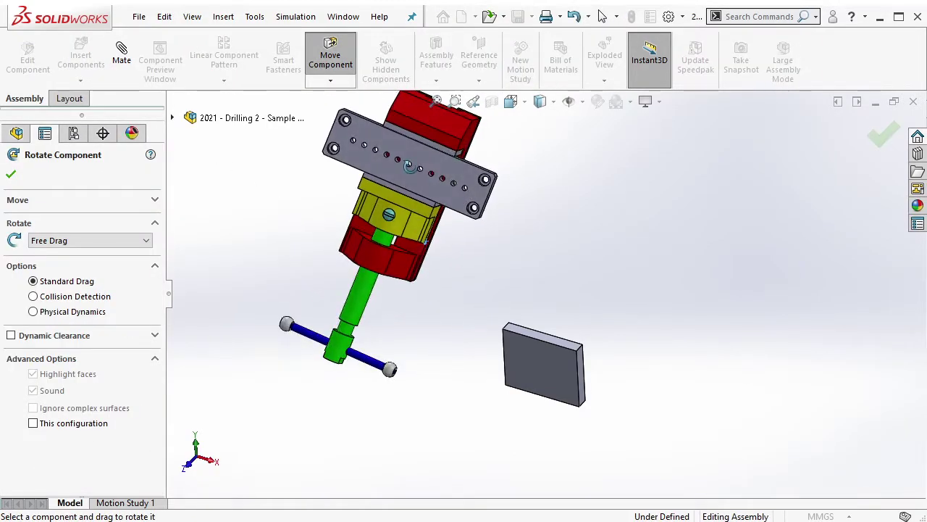
pyautogui.click(526, 362)
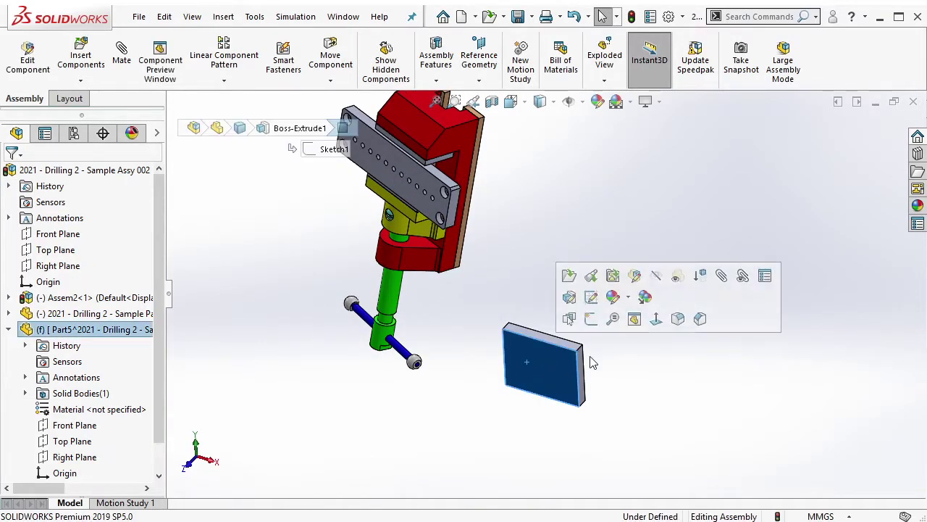
pyautogui.click(121, 60)
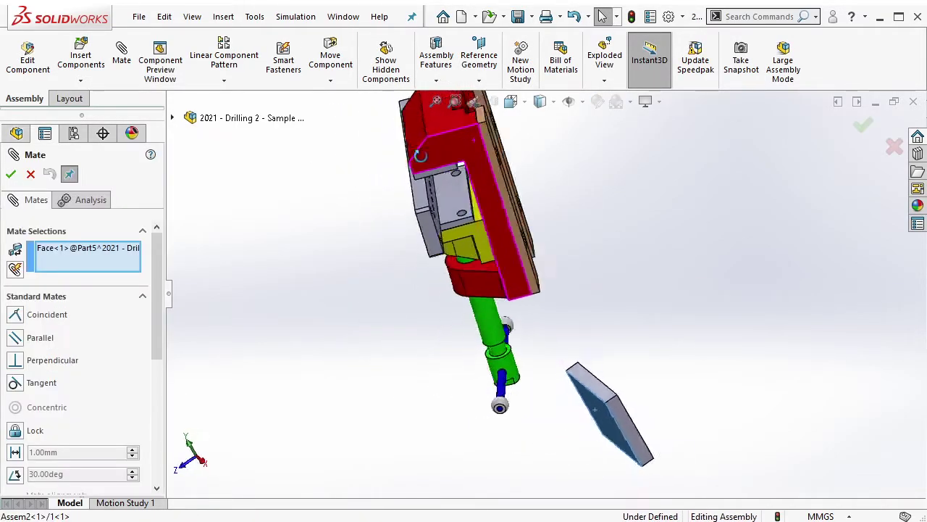
pyautogui.click(537, 194)
pyautogui.rightClick(536, 194)
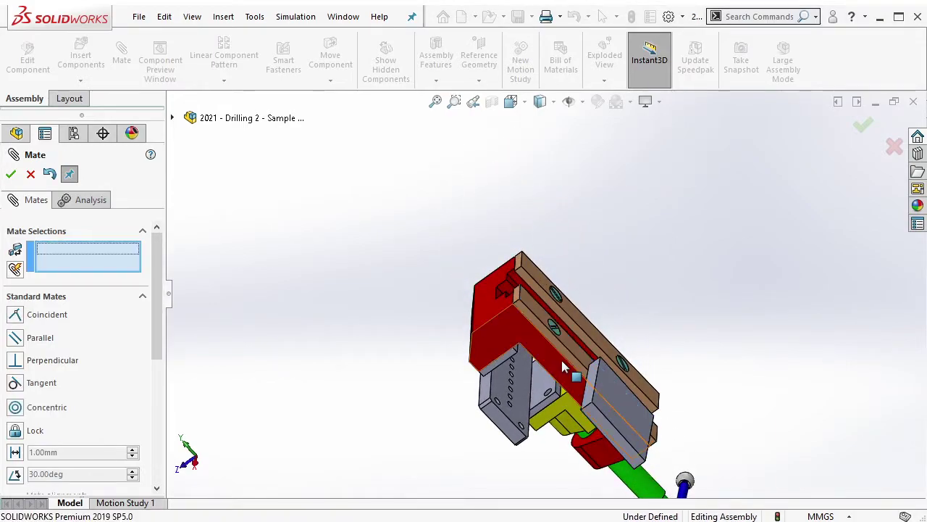
# Add a centred width mate between the two vise faces and the grey block.
pyautogui.moveTo(560, 357); pyautogui.dragTo(637, 326, button='middle')
pyautogui.scroll(-3, 120, 386)
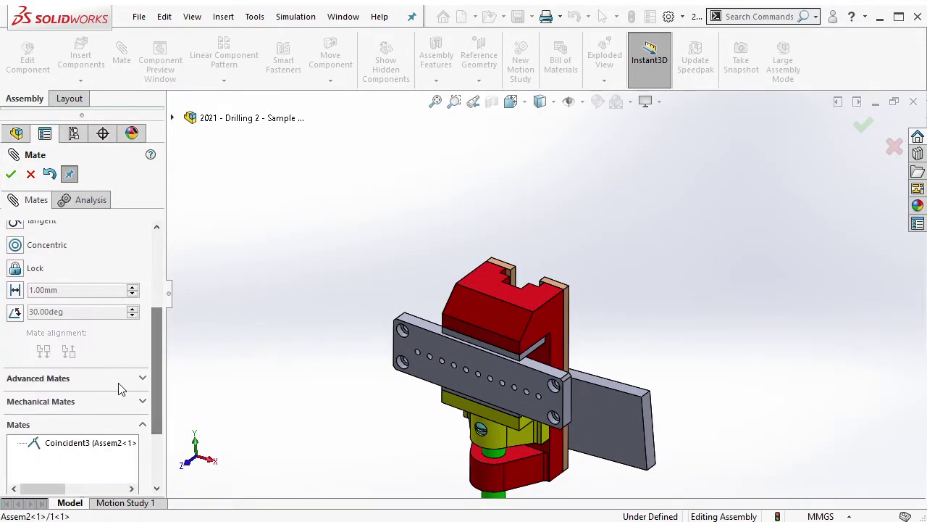
pyautogui.click(130, 382)
pyautogui.moveTo(158, 372); pyautogui.dragTo(156, 340)
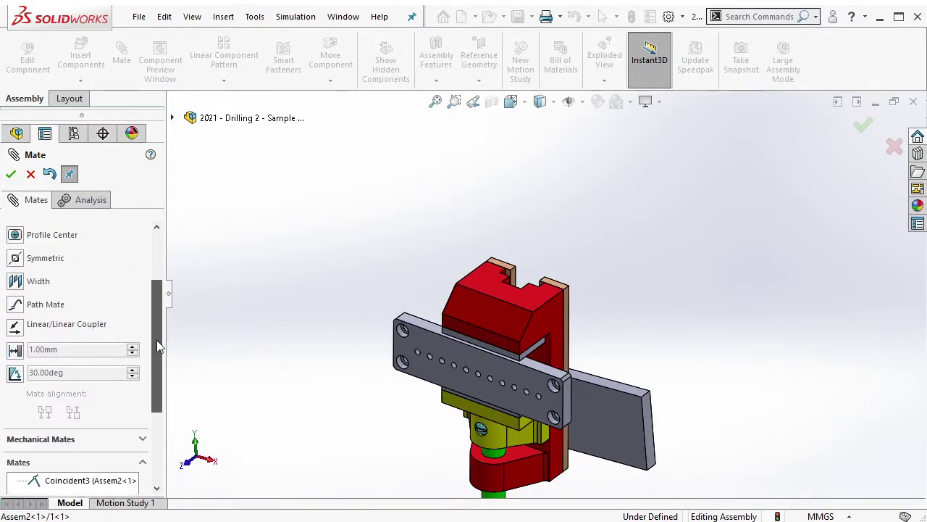
pyautogui.click(16, 281)
pyautogui.scroll(-3, 587, 303)
pyautogui.click(588, 298)
pyautogui.moveTo(587, 299)
pyautogui.mouseDown(button='middle')
pyautogui.moveTo(585, 323)
pyautogui.moveTo(429, 249)
pyautogui.mouseUp(button='middle')
pyautogui.click(417, 242)
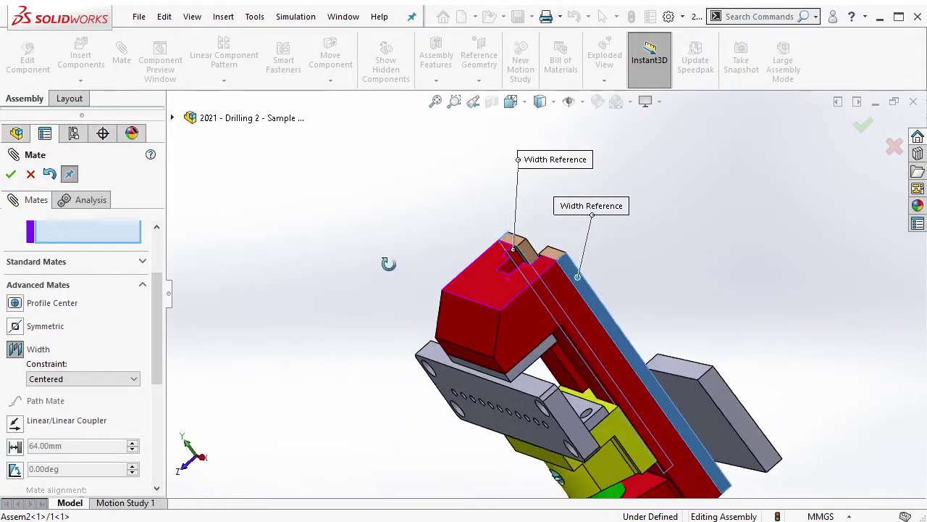
pyautogui.click(727, 412)
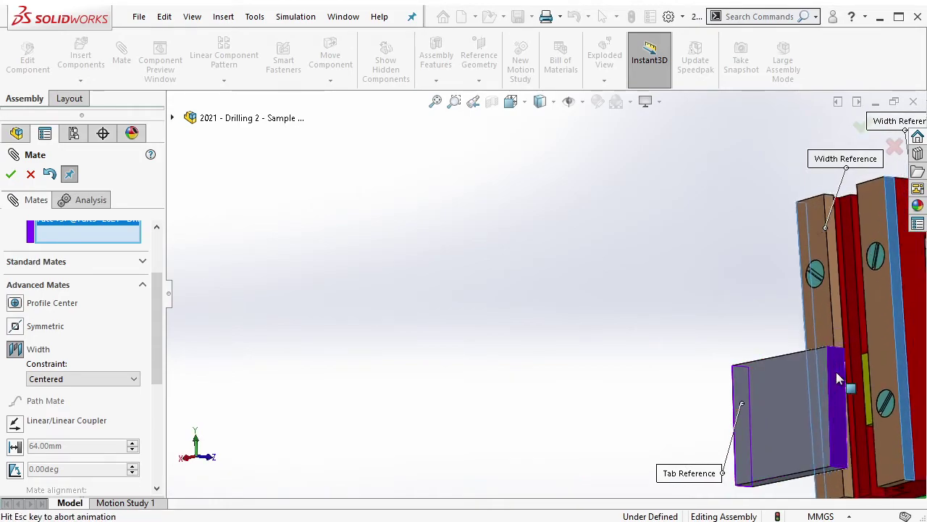
pyautogui.press('Return')
pyautogui.moveTo(836, 372); pyautogui.dragTo(775, 381, button='middle')
pyautogui.scroll(-5, 155, 382)
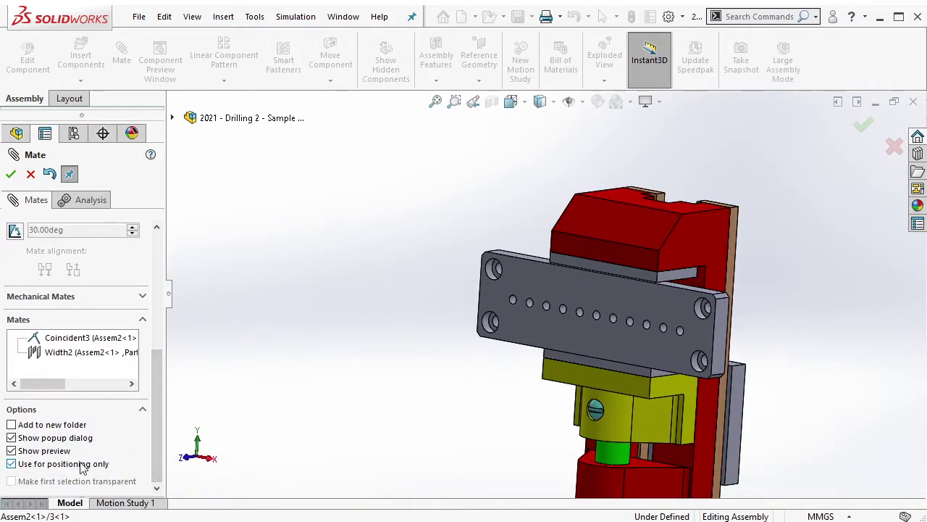
pyautogui.press('Return')
# Mate the drilled plate's front face coincident to the grey block.
pyautogui.moveTo(658, 315); pyautogui.dragTo(836, 276)
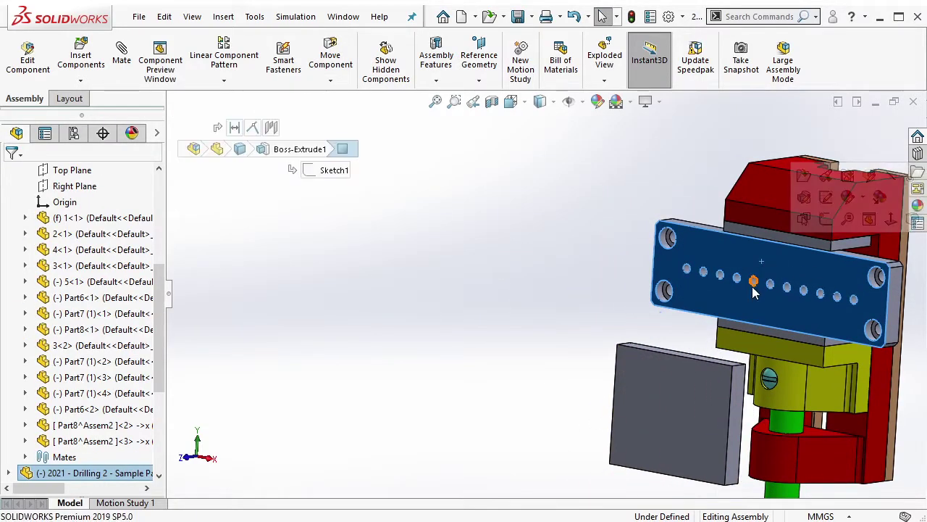
pyautogui.press('Return')
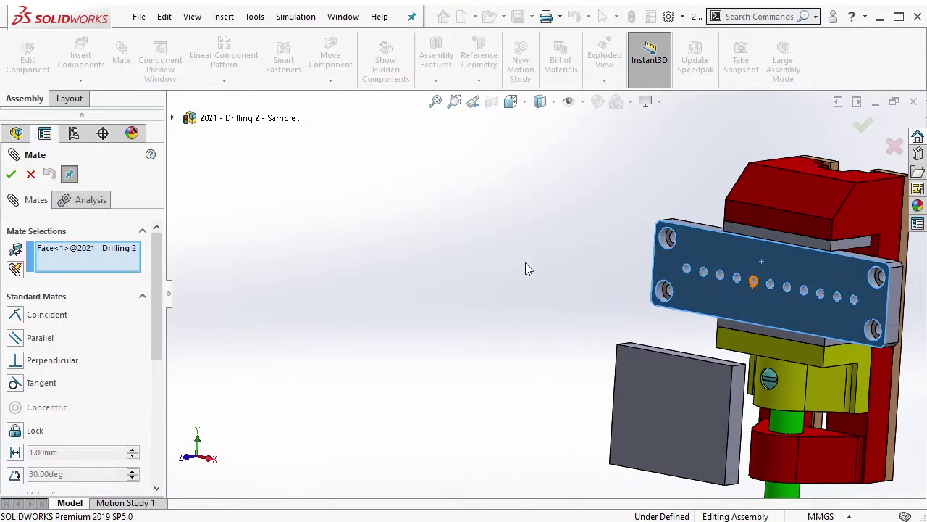
pyautogui.press('Escape')
pyautogui.click(752, 260)
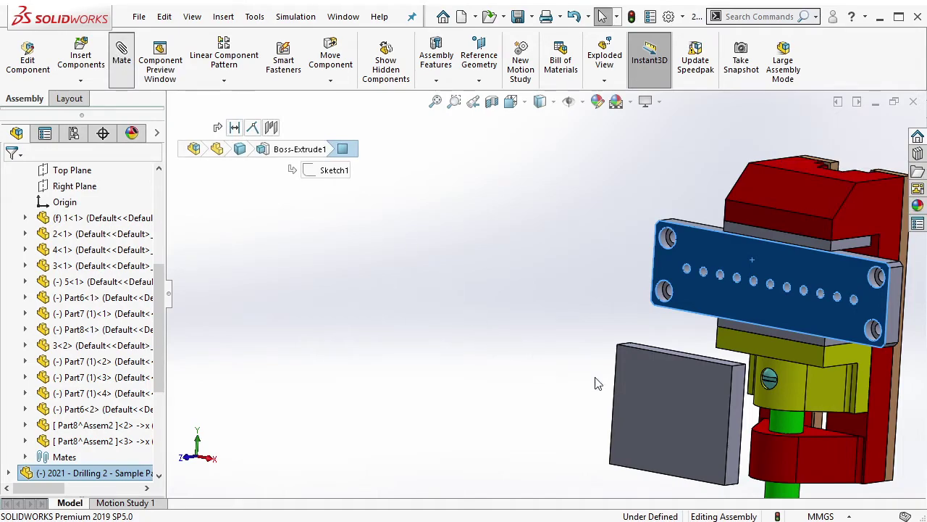
pyautogui.press('Return')
pyautogui.click(644, 391)
pyautogui.press('Return')
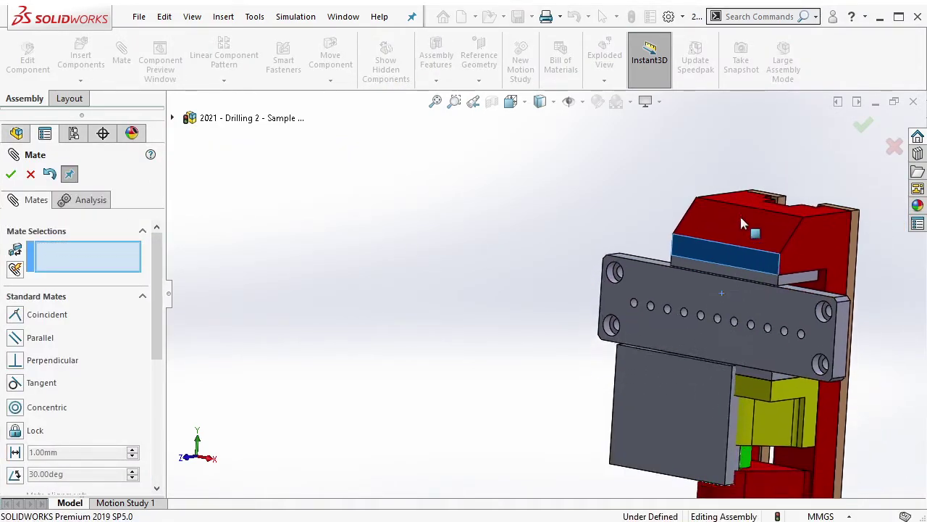
# Centre the plate on the block with a width mate using their top faces.
pyautogui.scroll(-2, 150, 355)
pyautogui.scroll(-2, 152, 380)
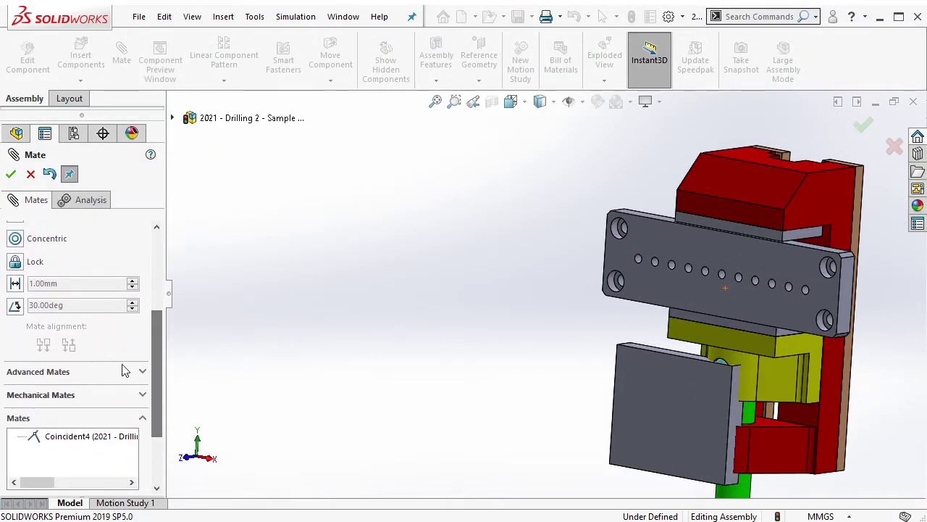
pyautogui.click(124, 369)
pyautogui.scroll(-2, 156, 368)
pyautogui.scroll(2, 159, 366)
pyautogui.click(42, 312)
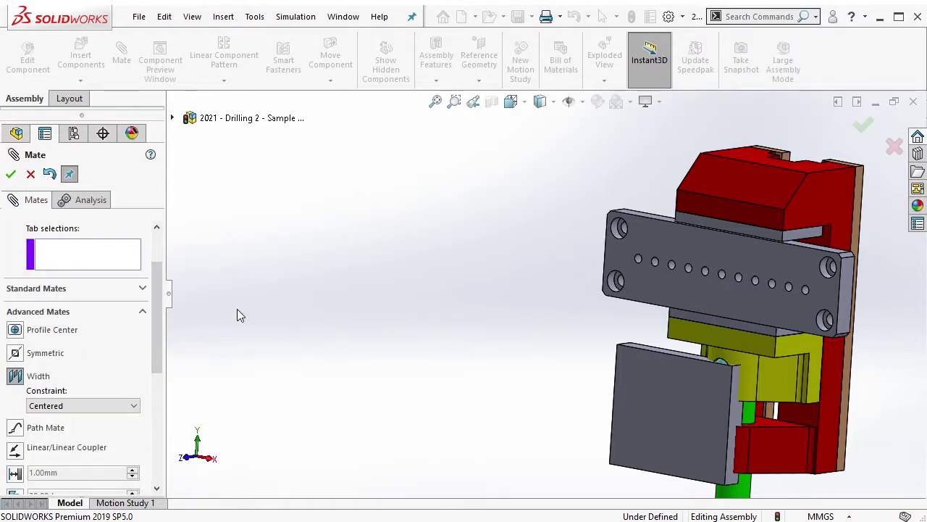
pyautogui.moveTo(507, 258); pyautogui.dragTo(641, 231, button='middle')
pyautogui.click(802, 239)
pyautogui.moveTo(797, 138); pyautogui.dragTo(791, 221, button='middle')
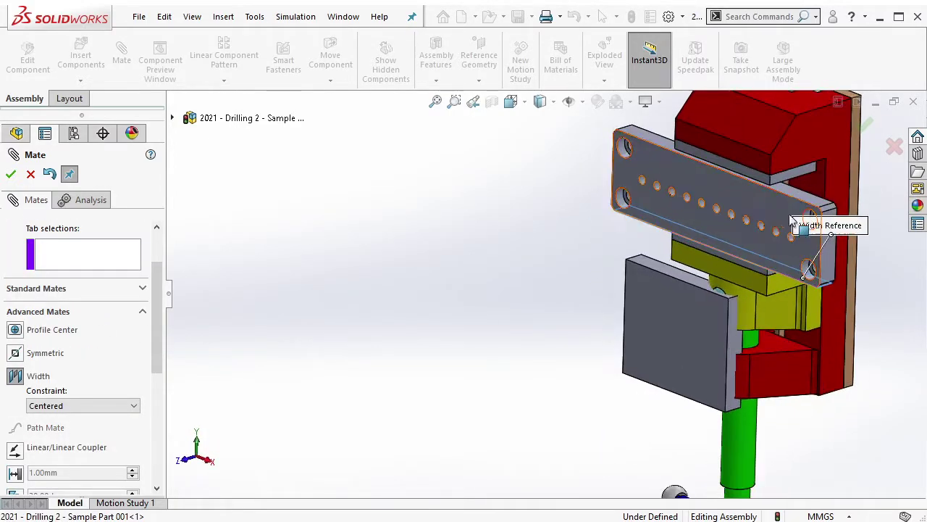
pyautogui.click(678, 273)
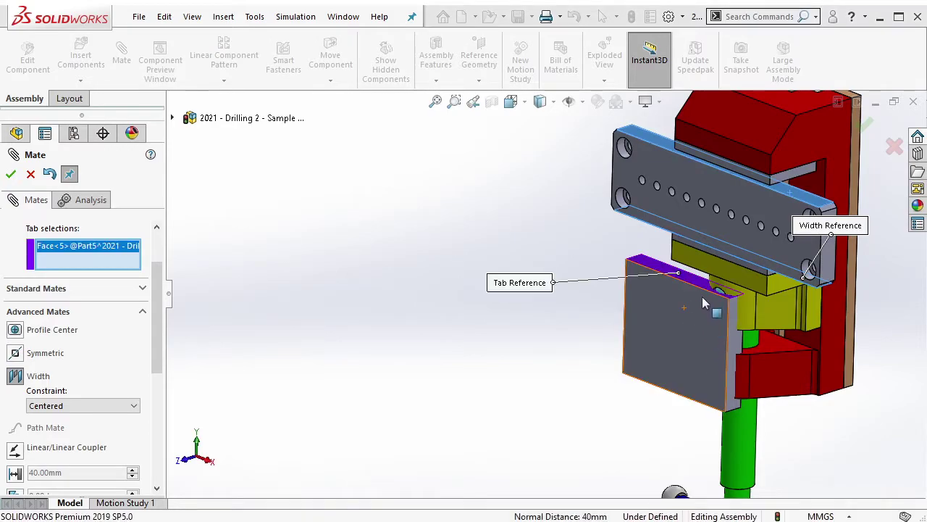
pyautogui.moveTo(684, 304)
pyautogui.mouseDown(button='middle')
pyautogui.moveTo(692, 393)
pyautogui.moveTo(757, 371)
pyautogui.moveTo(501, 280)
pyautogui.mouseUp(button='middle')
pyautogui.click(692, 413)
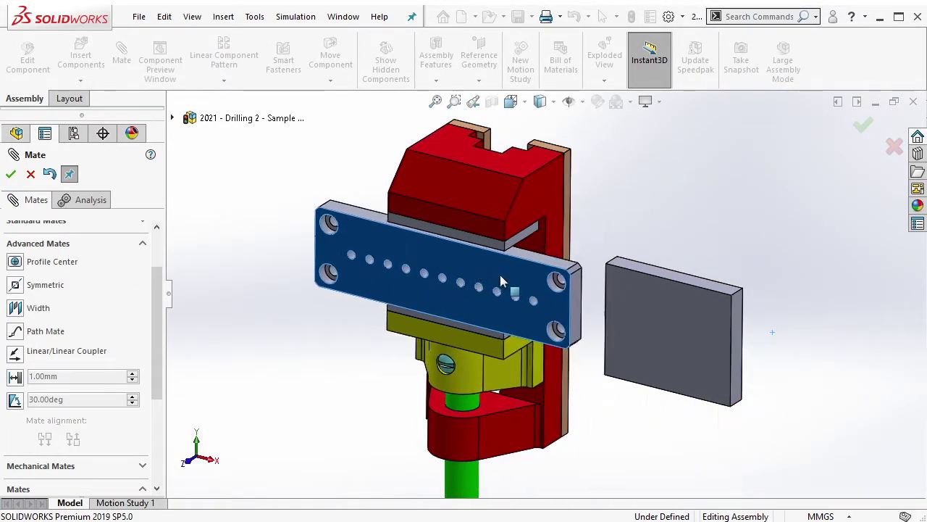
# Add a second centred width mate between the plate's end face and the block's side face.
pyautogui.click(18, 308)
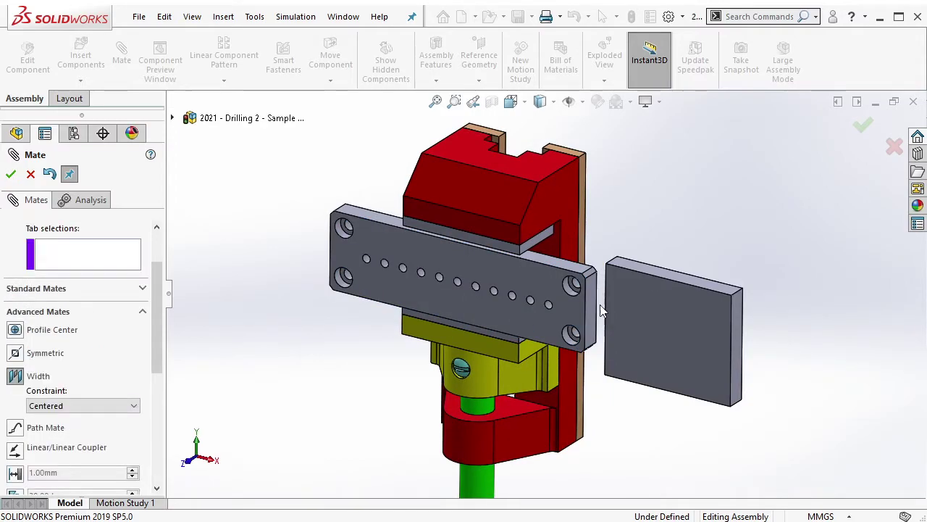
pyautogui.click(558, 313)
pyautogui.moveTo(558, 313); pyautogui.dragTo(496, 303, button='middle')
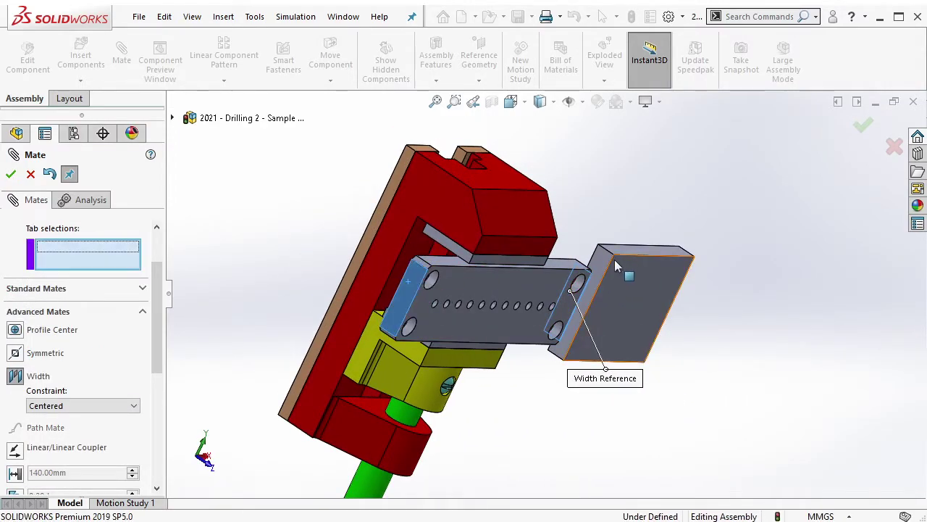
pyautogui.click(678, 268)
pyautogui.moveTo(681, 303); pyautogui.dragTo(679, 282, button='middle')
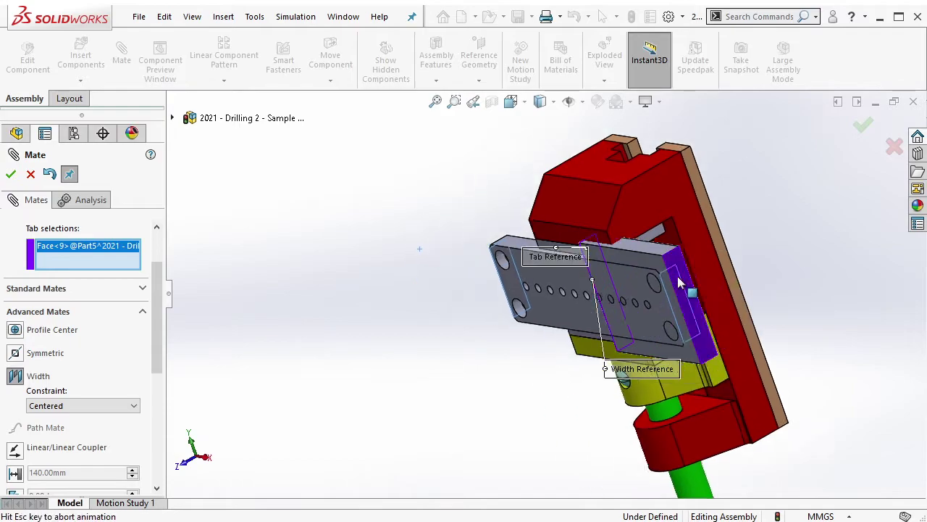
pyautogui.press('Return')
pyautogui.press('Return')
# Confirm the plate is fully defined, collapse the tree, and fix Assem2<1>.
pyautogui.click(700, 297)
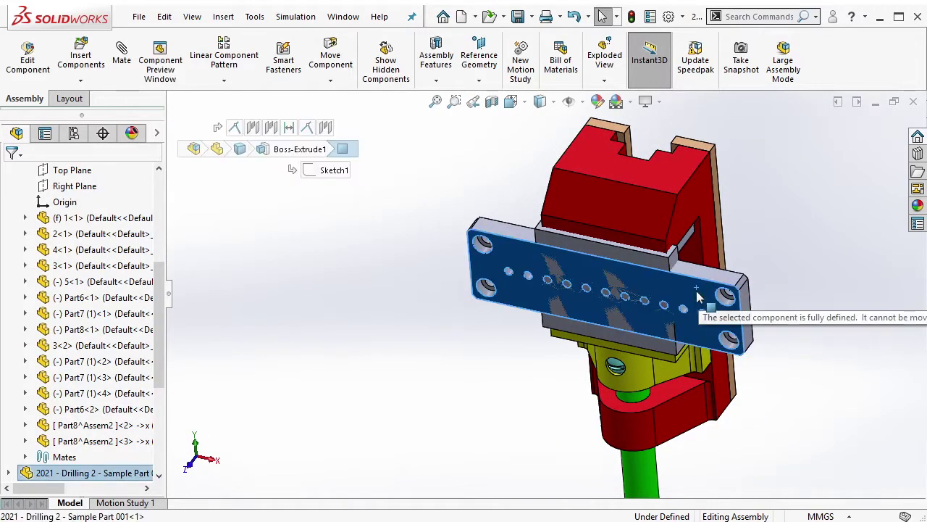
pyautogui.click(365, 293)
pyautogui.rightClick(139, 203)
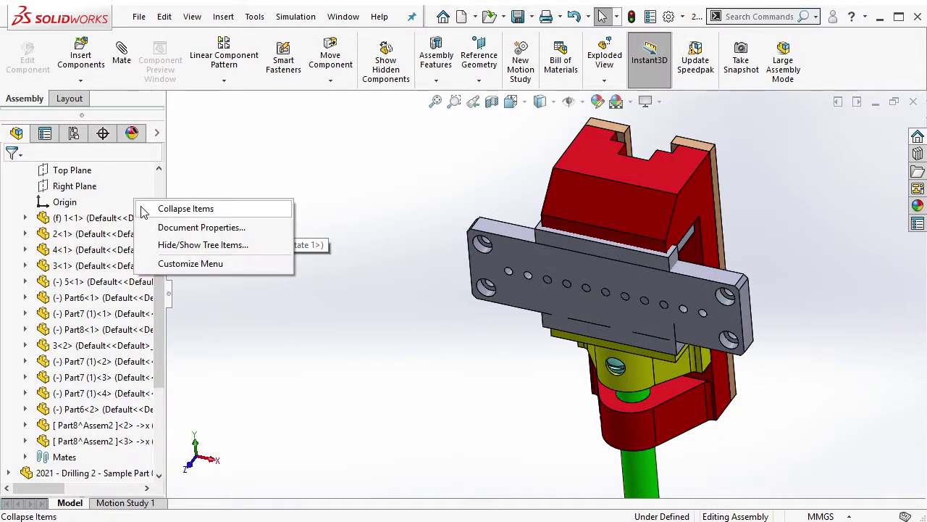
pyautogui.click(150, 206)
pyautogui.rightClick(91, 297)
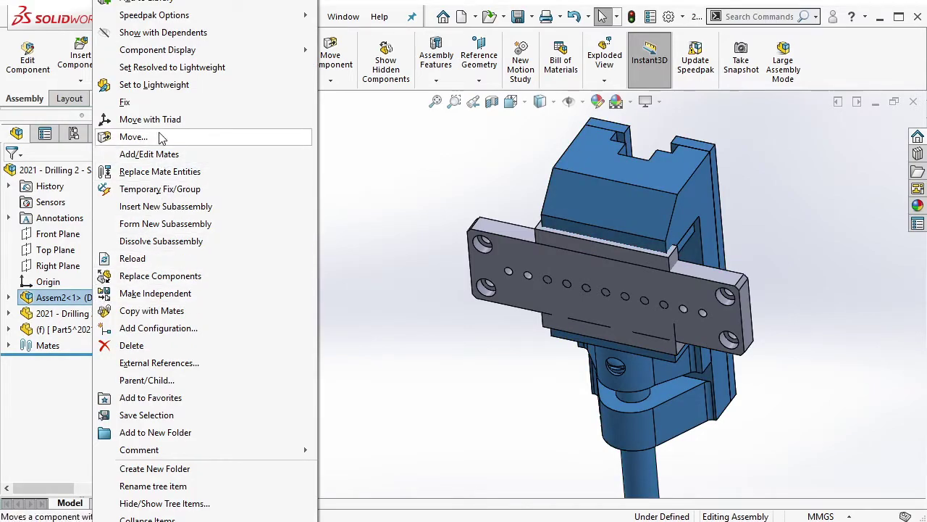
pyautogui.click(150, 180)
# Delete the grey block Part5 and switch to an isometric view.
pyautogui.rightClick(98, 329)
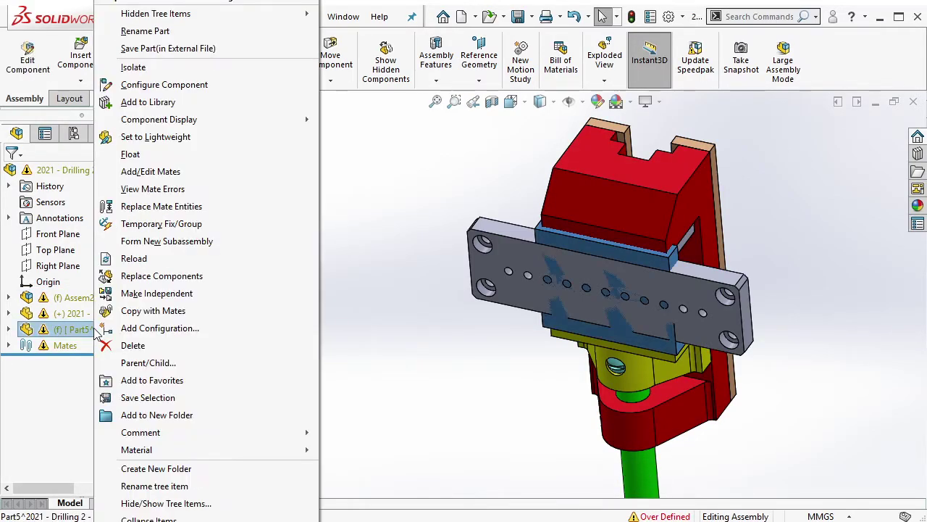
pyautogui.click(123, 346)
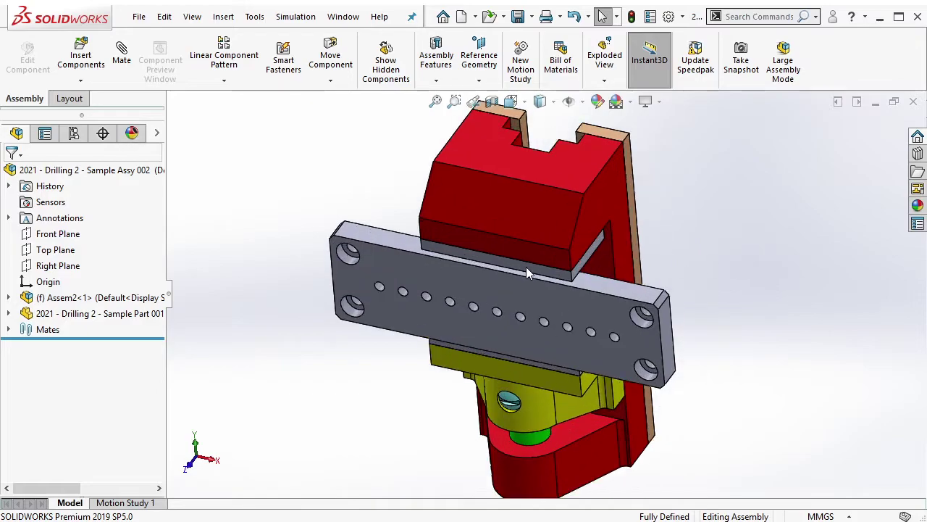
pyautogui.moveTo(814, 255); pyautogui.dragTo(636, 261)
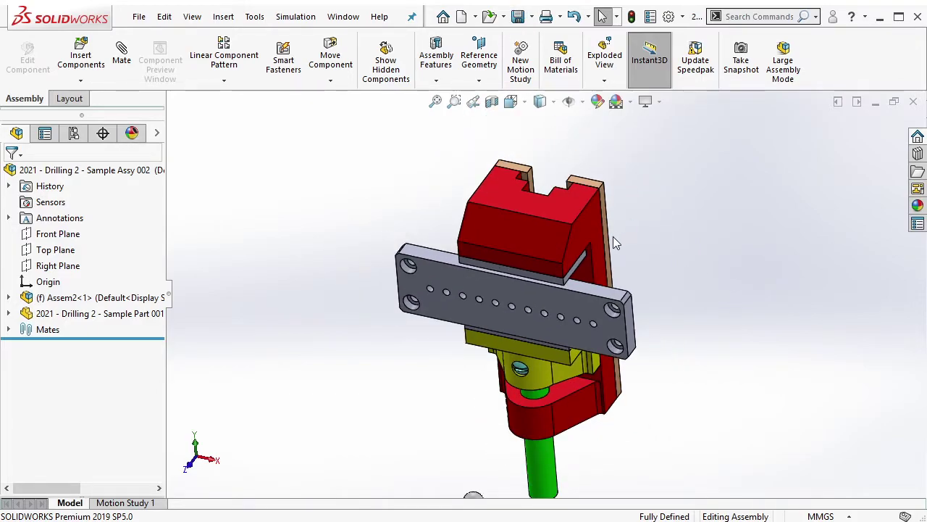
pyautogui.moveTo(619, 233); pyautogui.dragTo(608, 205, button='middle')
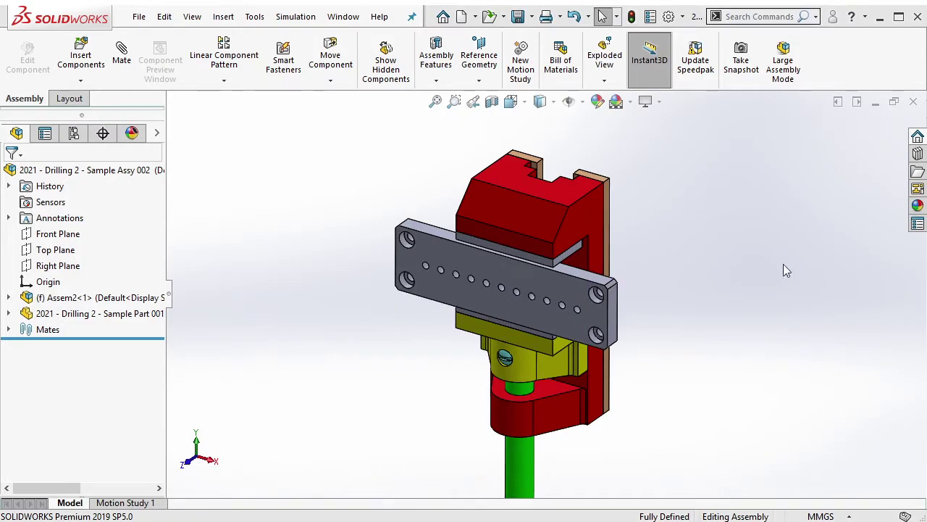
pyautogui.scroll(2, 565, 243)
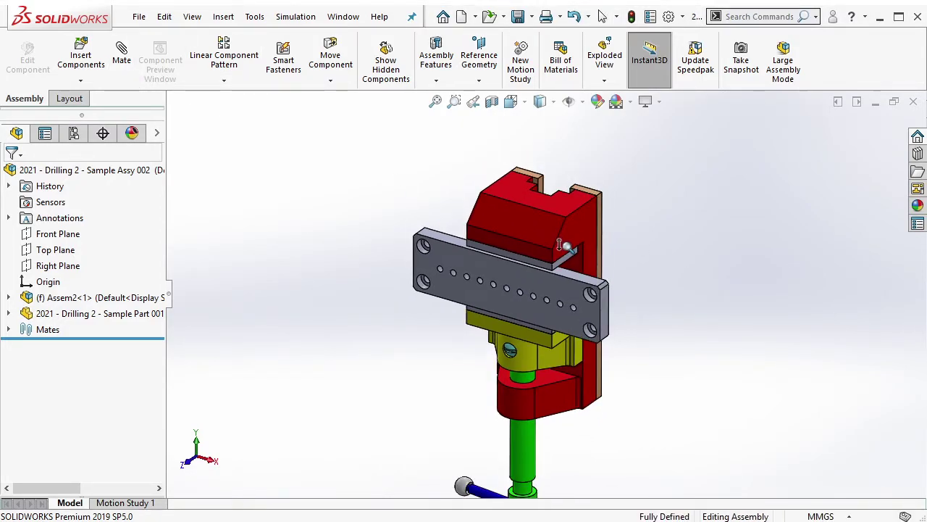
pyautogui.keyDown('ctrl'); pyautogui.moveTo(635, 220); pyautogui.dragTo(632, 231, button='middle'); pyautogui.keyUp('ctrl')
pyautogui.hotkey('ctrl', '7')
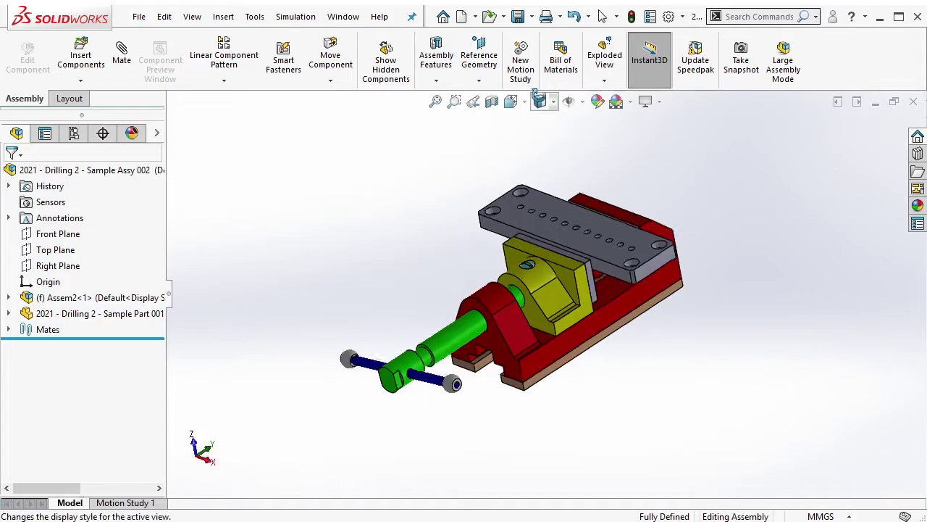
# Save the assembly as STEP AP214 into the STEP folder, accepting the export options.
pyautogui.click(139, 16)
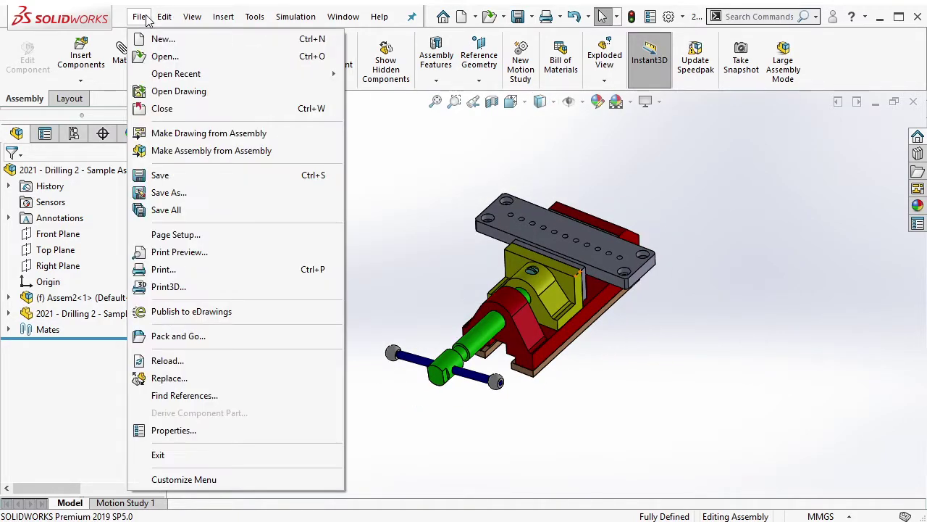
pyautogui.click(176, 191)
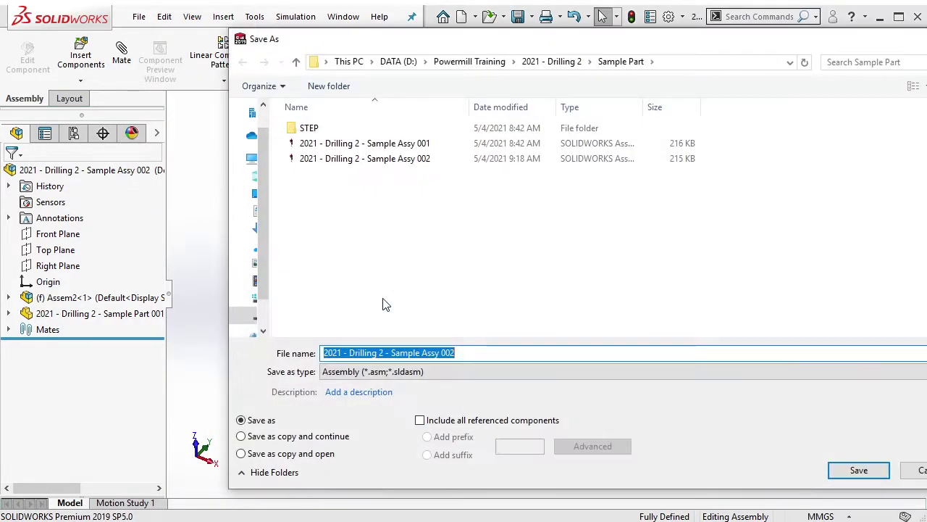
pyautogui.click(525, 372)
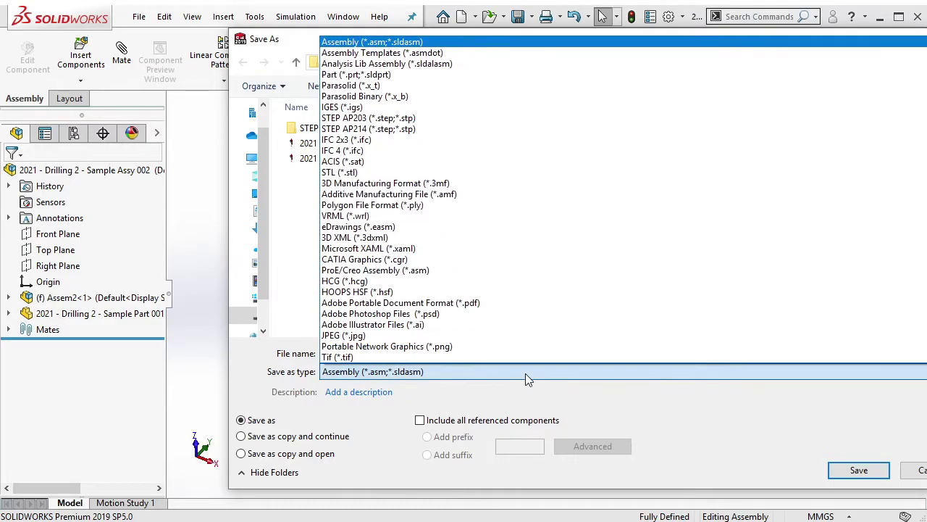
pyautogui.click(394, 129)
pyautogui.doubleClick(340, 129)
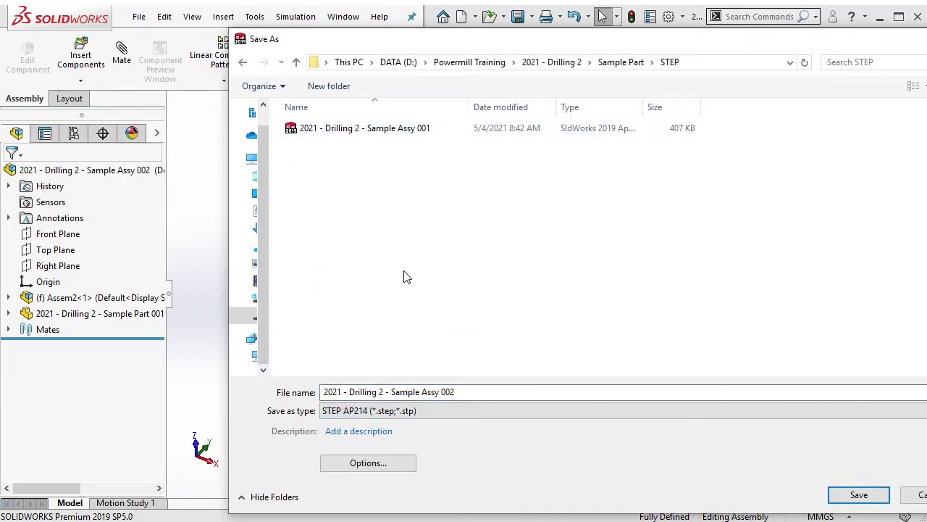
pyautogui.click(402, 465)
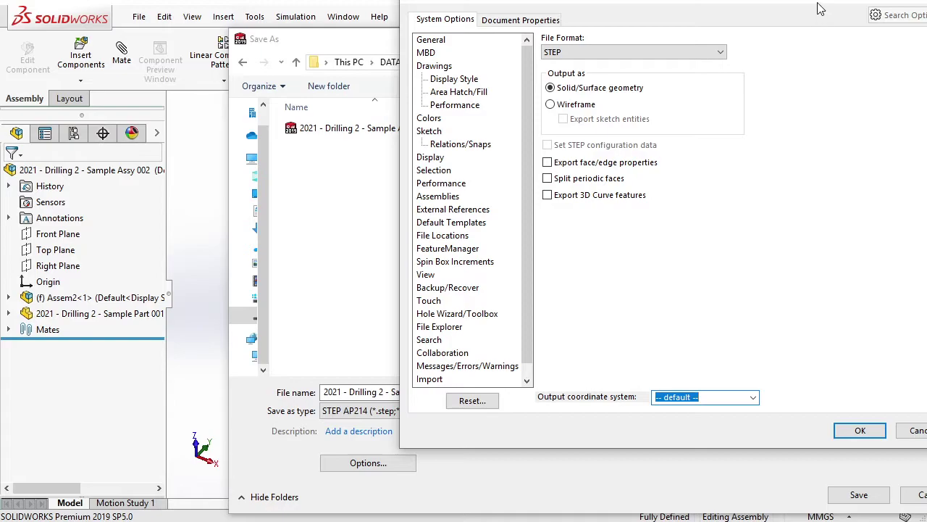
pyautogui.moveTo(819, 9); pyautogui.dragTo(701, 30)
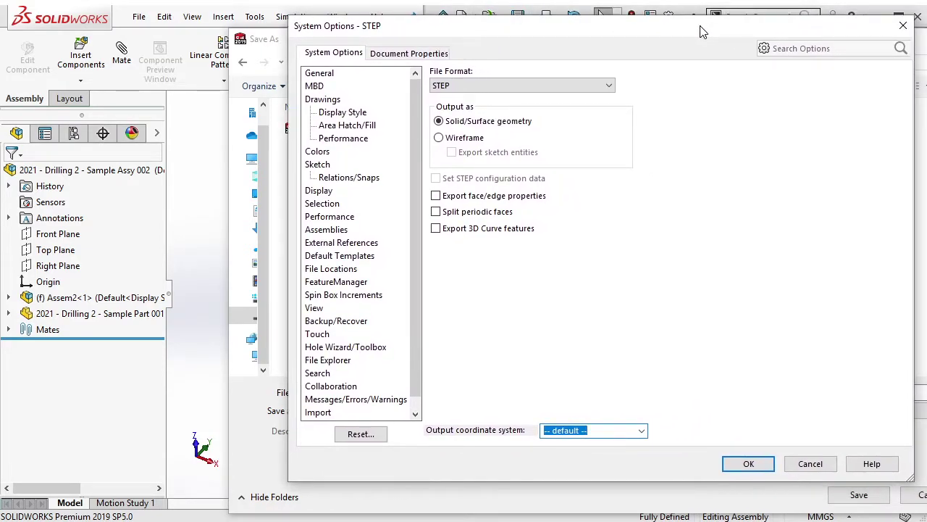
pyautogui.click(761, 465)
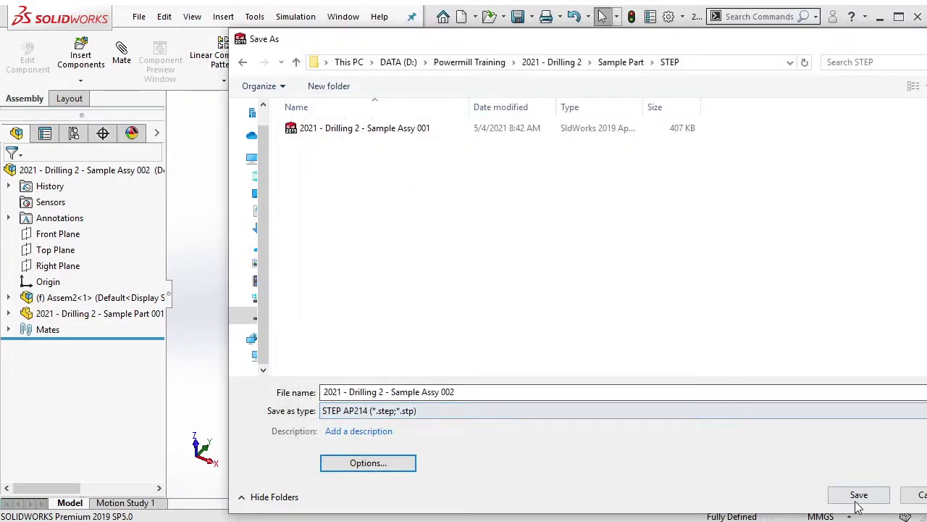
pyautogui.click(856, 500)
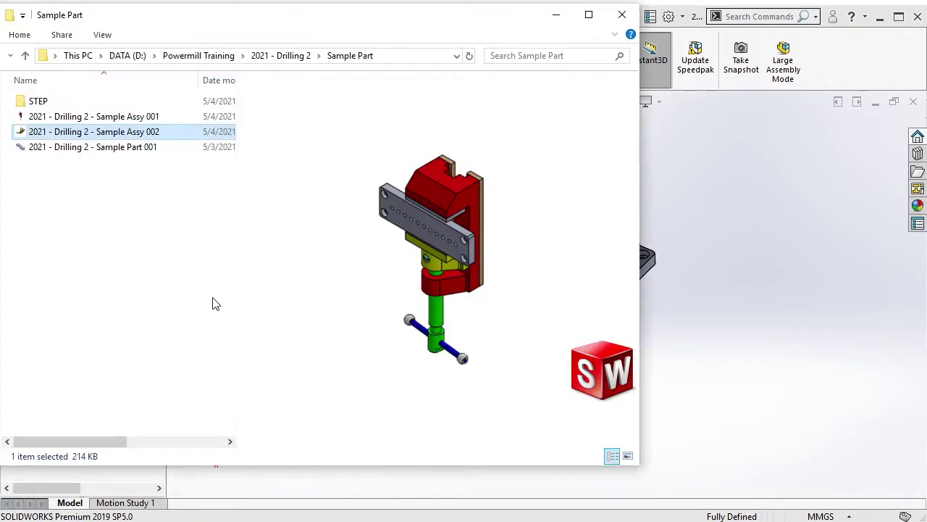
# Drag '2021 - Drilling 2 - Sample Assy 002' from the STEP folder into PowerMill, then minimize Explorer.
pyautogui.doubleClick(87, 101)
pyautogui.click(109, 116)
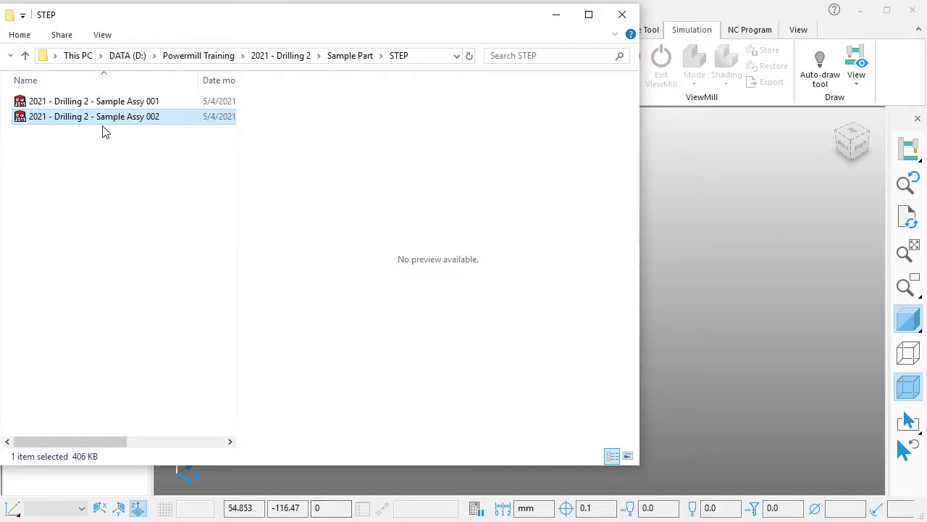
pyautogui.moveTo(102, 124); pyautogui.dragTo(695, 296)
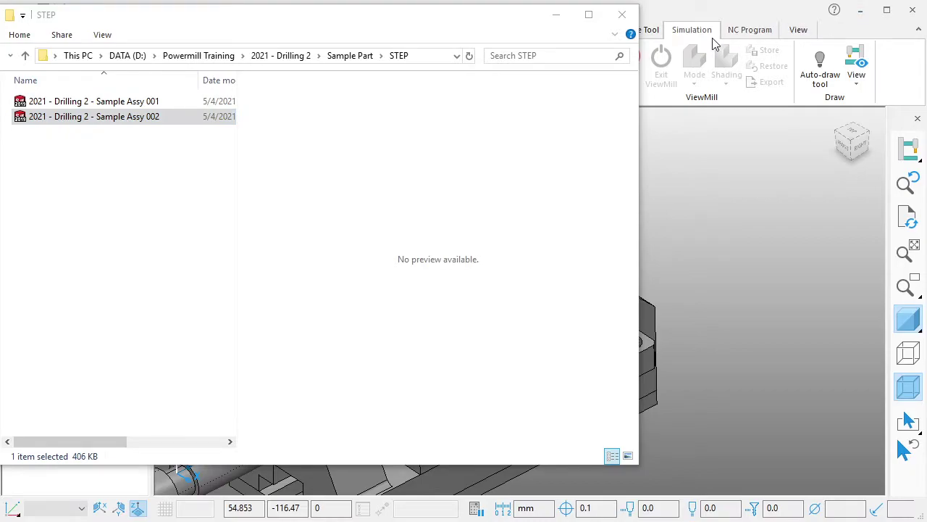
pyautogui.click(558, 21)
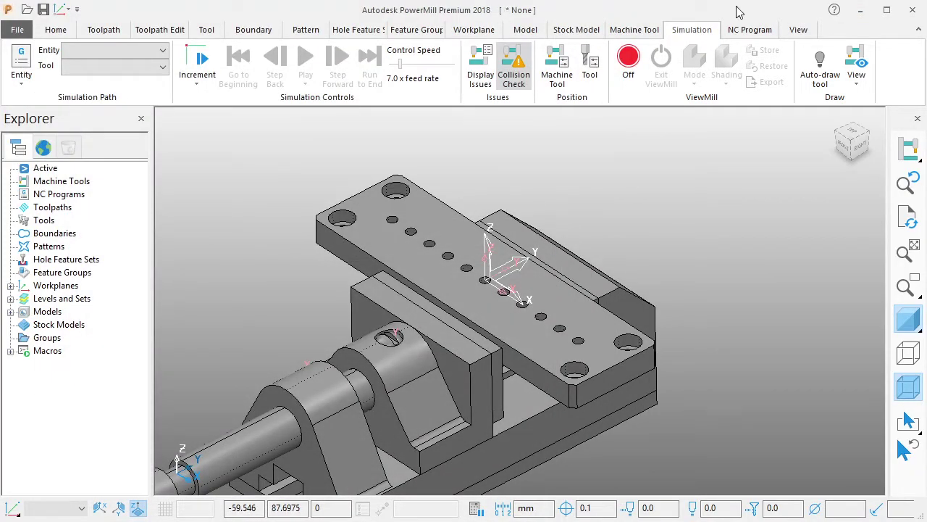
# Select and delete all 51 imported workplanes, then open the File page.
pyautogui.moveTo(616, 255)
pyautogui.keyDown('shift'); pyautogui.mouseDown(button='middle')
pyautogui.moveTo(721, 187)
pyautogui.moveTo(606, 391)
pyautogui.moveTo(397, 368)
pyautogui.moveTo(635, 315)
pyautogui.moveTo(582, 347)
pyautogui.moveTo(569, 326)
pyautogui.moveTo(607, 336)
pyautogui.mouseUp(button='middle'); pyautogui.keyUp('shift')
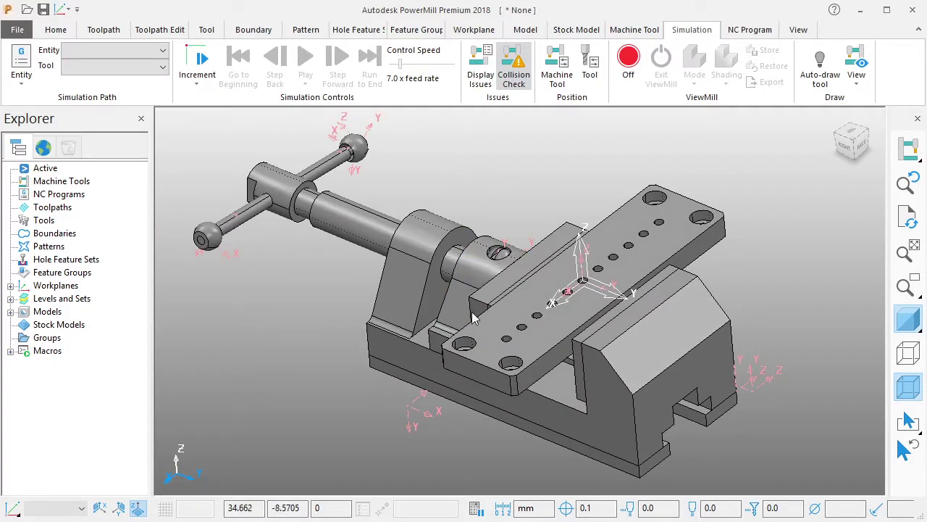
pyautogui.click(12, 285)
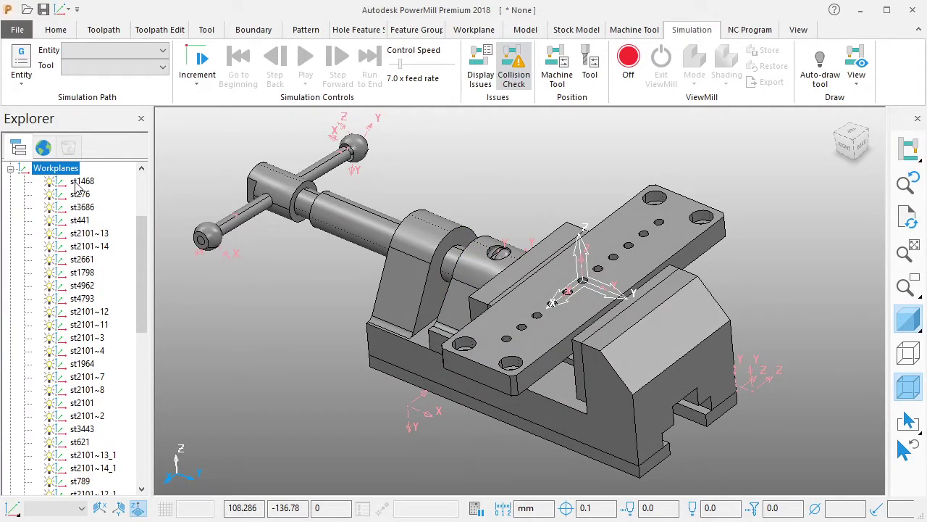
pyautogui.scroll(-1, 87, 264)
pyautogui.scroll(-5, 87, 265)
pyautogui.scroll(-4, 87, 264)
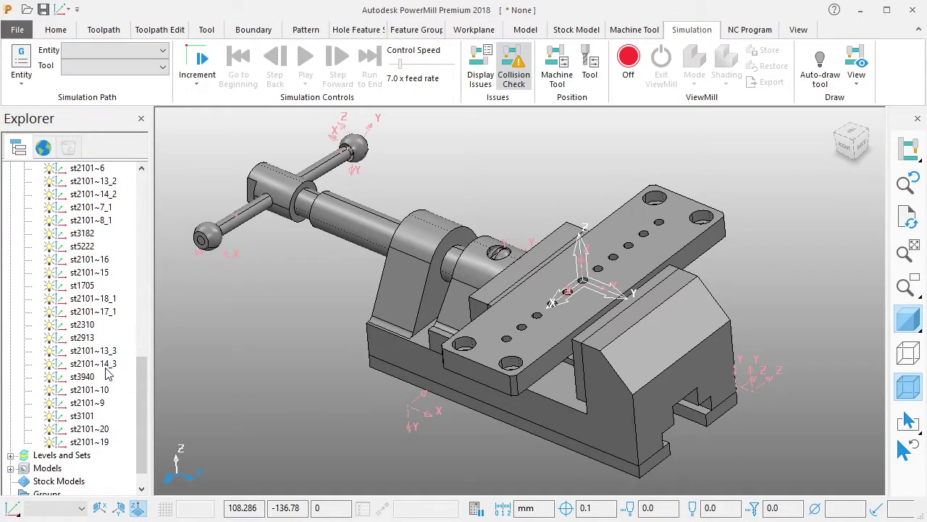
pyautogui.keyDown('shift'); pyautogui.click(90, 443); pyautogui.keyUp('shift')
pyautogui.rightClick(90, 443)
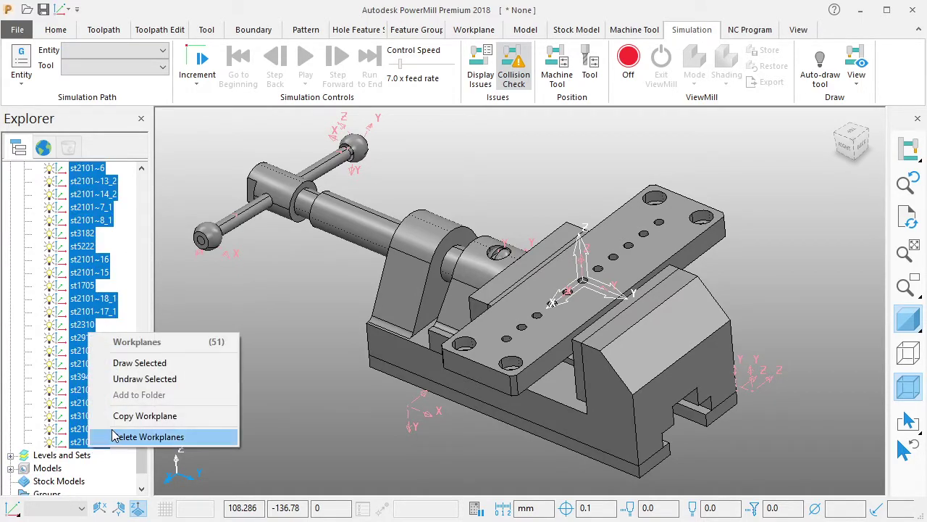
pyautogui.click(114, 436)
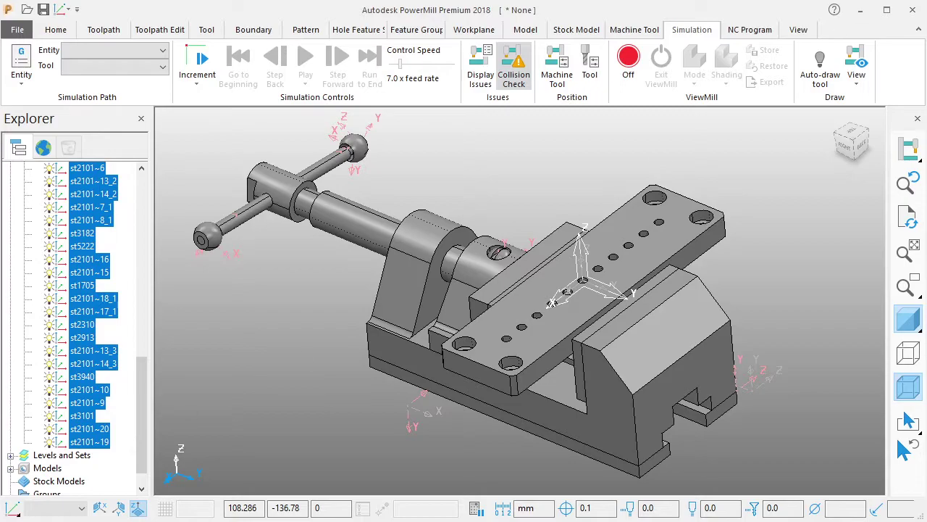
pyautogui.moveTo(776, 228); pyautogui.dragTo(696, 289, button='middle')
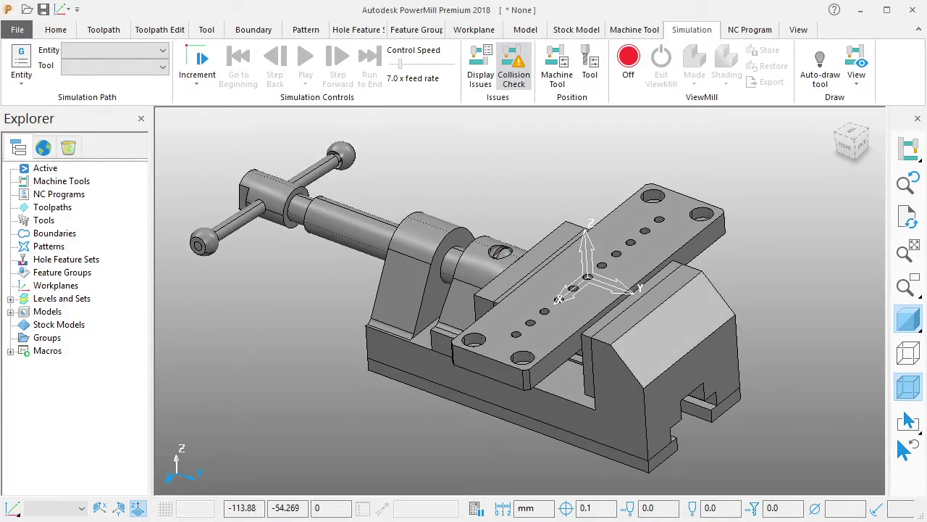
pyautogui.click(17, 30)
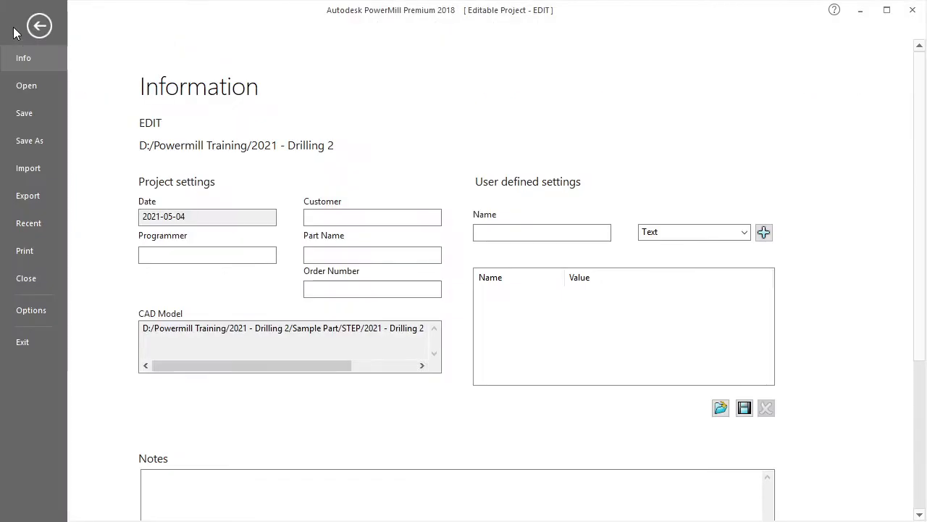
# Start a Save As Project and copy the existing Sample Assy 001 project name.
pyautogui.click(31, 140)
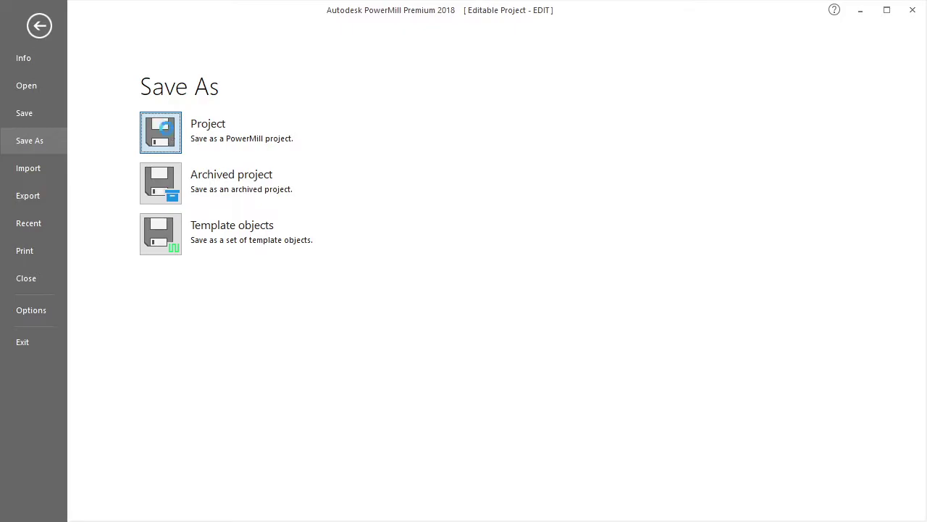
pyautogui.click(160, 132)
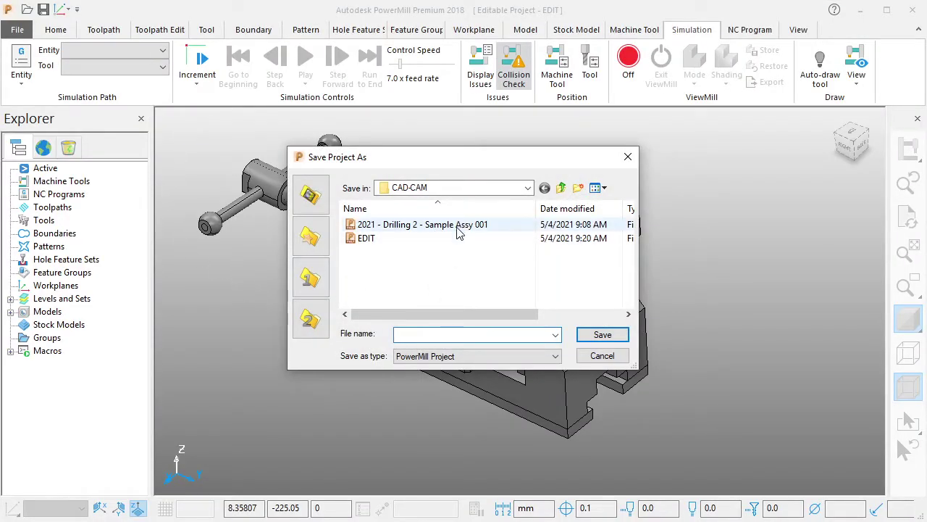
pyautogui.click(438, 227)
pyautogui.click(467, 227)
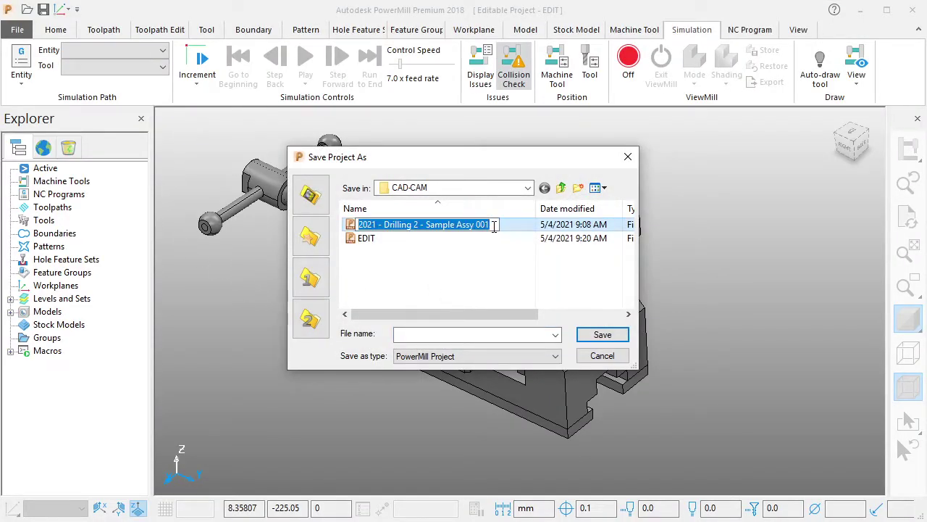
pyautogui.rightClick(386, 230)
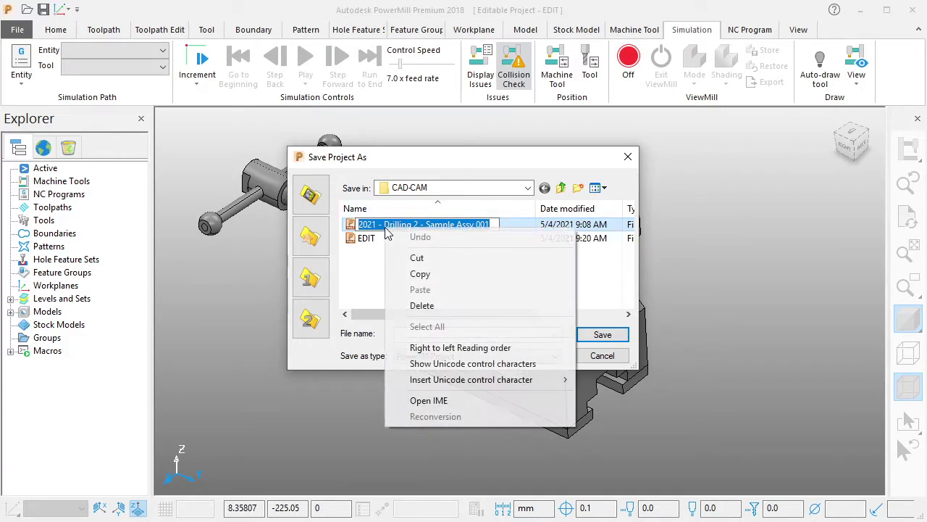
pyautogui.click(418, 274)
# Paste the name, change 001 to 002, and save as '2021 - Drilling 2 - Sample Assy 002'.
pyautogui.rightClick(411, 335)
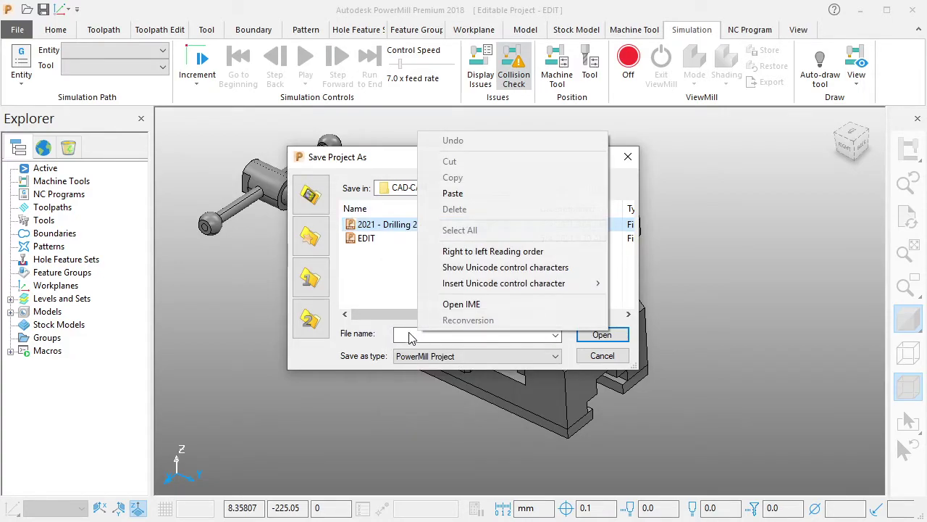
pyautogui.click(466, 195)
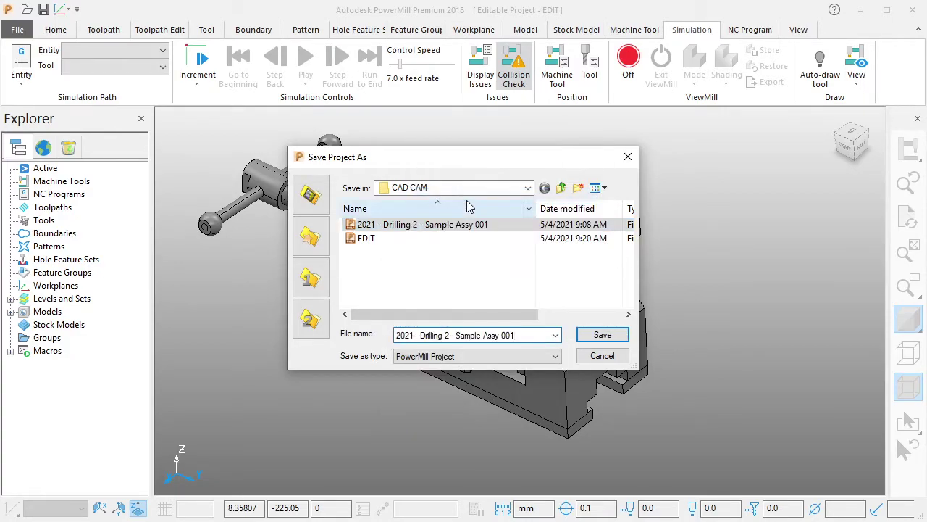
pyautogui.press('BackSpace')
pyautogui.write('2')
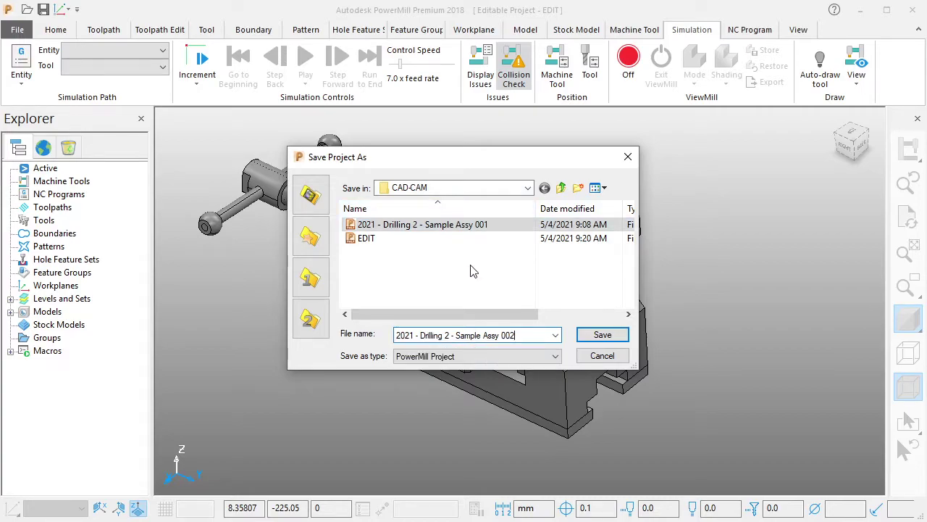
pyautogui.press('BackSpace')
pyautogui.write('1')
pyautogui.press('BackSpace')
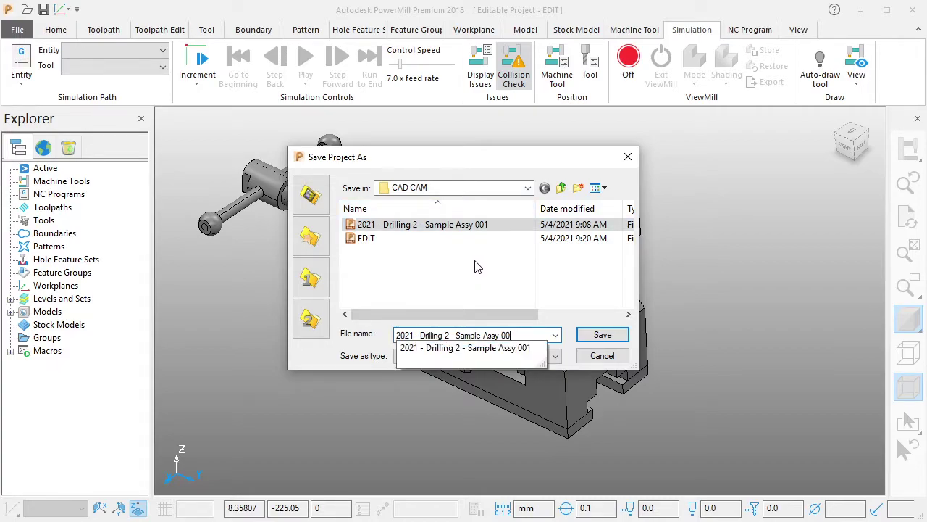
pyautogui.write('2')
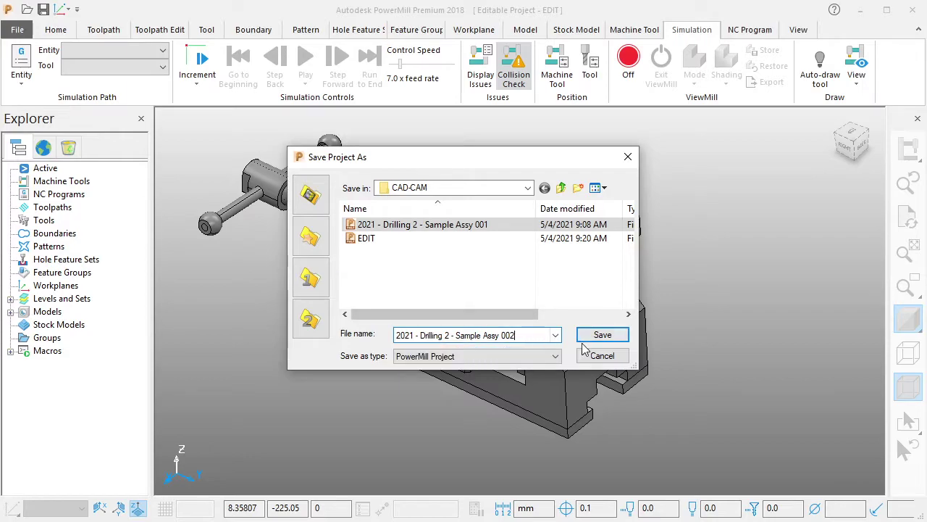
pyautogui.click(595, 338)
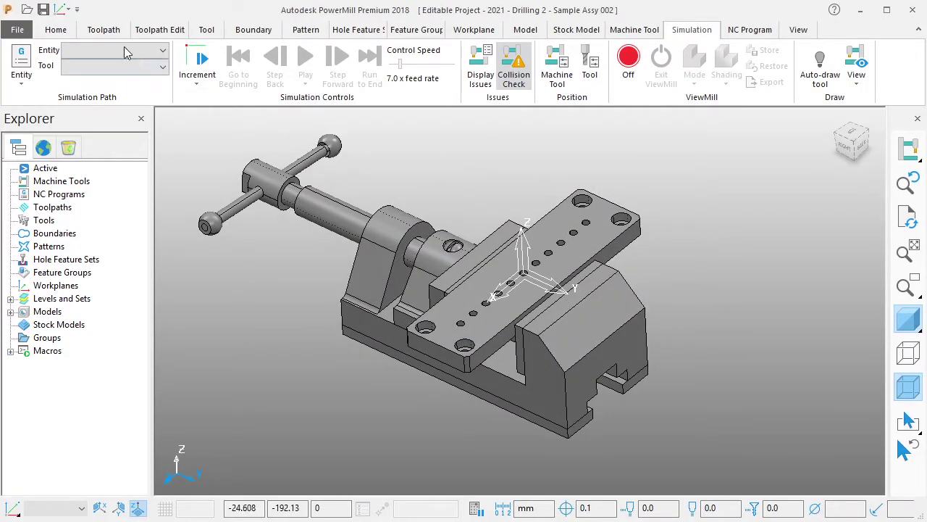
pyautogui.click(56, 30)
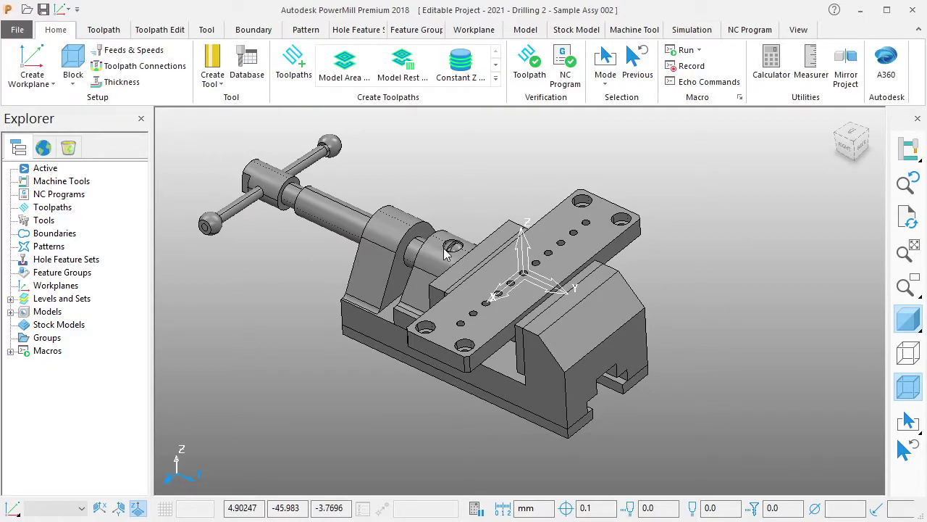
# Orbit and zoom onto the vise top plate's row of holes and corner counterbores.
pyautogui.moveTo(464, 289)
pyautogui.mouseDown(button='middle')
pyautogui.moveTo(557, 230)
pyautogui.moveTo(534, 380)
pyautogui.moveTo(342, 303)
pyautogui.moveTo(552, 198)
pyautogui.moveTo(498, 153)
pyautogui.moveTo(557, 245)
pyautogui.moveTo(549, 221)
pyautogui.moveTo(454, 297)
pyautogui.mouseUp(button='middle')
pyautogui.scroll(-5, 548, 221)
pyautogui.scroll(8, 541, 194)
pyautogui.scroll(-1, 523, 236)
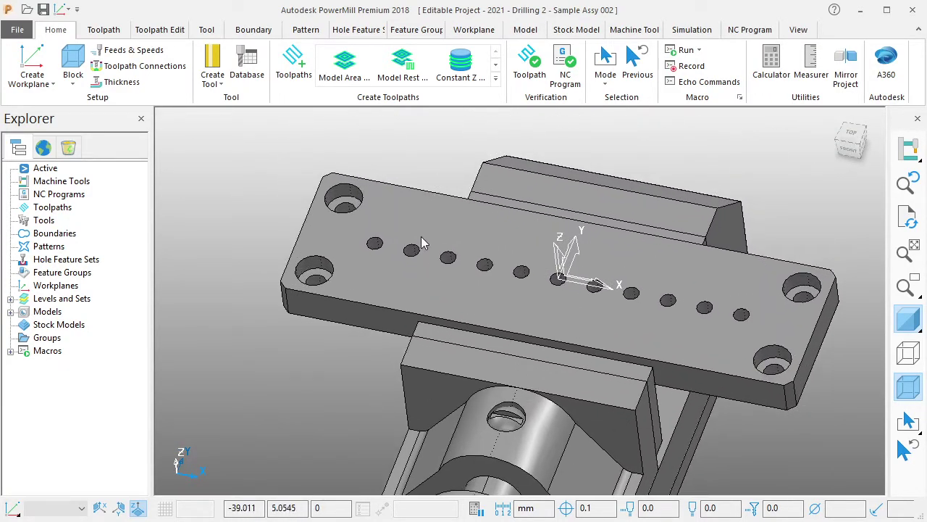
pyautogui.scroll(2, 491, 229)
pyautogui.scroll(-2, 494, 218)
pyautogui.scroll(1, 353, 221)
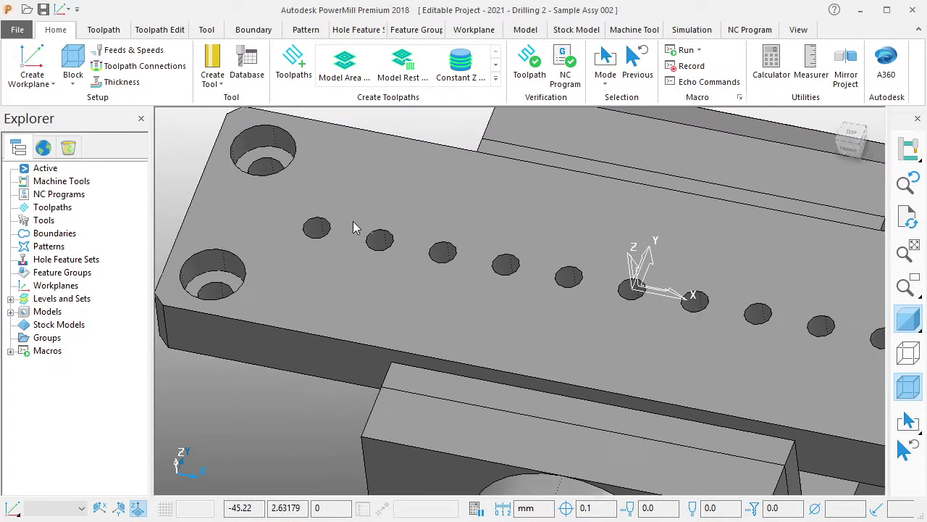
pyautogui.scroll(2, 353, 221)
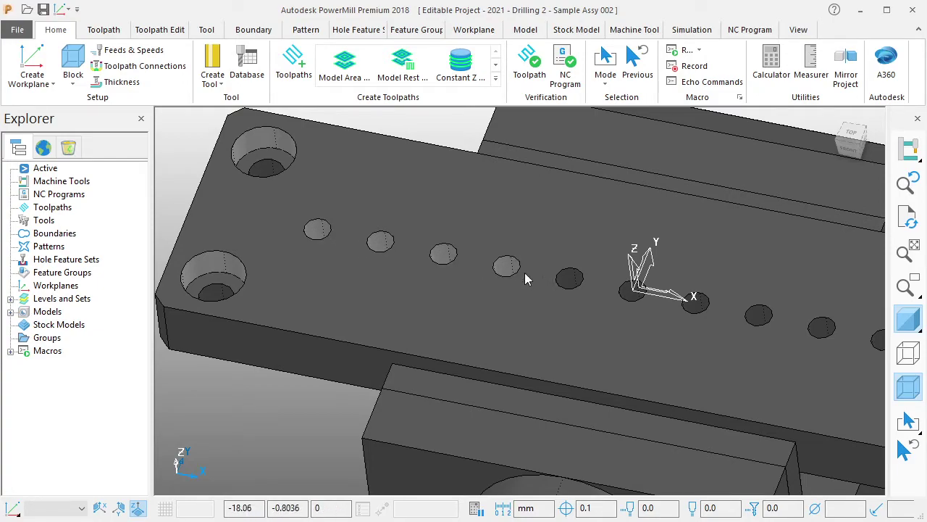
pyautogui.moveTo(569, 283)
pyautogui.mouseDown(button='middle')
pyautogui.moveTo(575, 305)
pyautogui.moveTo(435, 266)
pyautogui.mouseUp(button='middle')
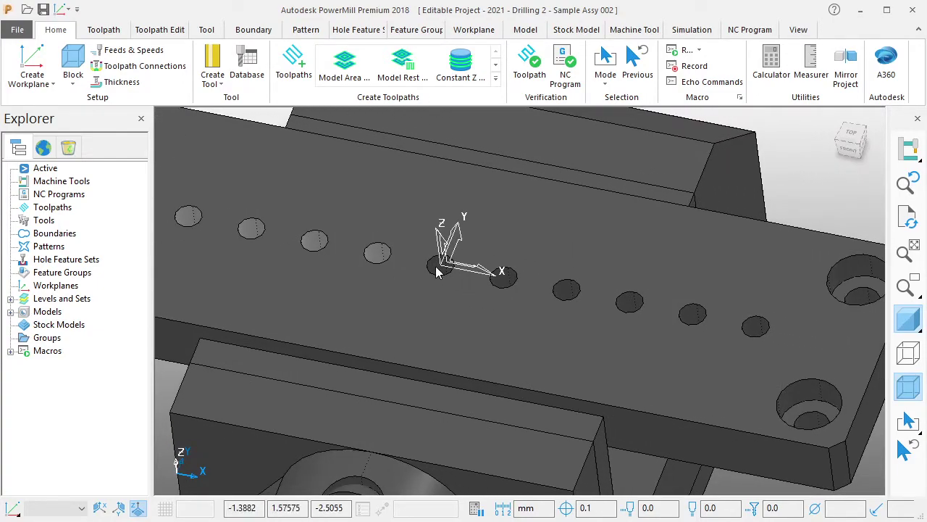
pyautogui.keyDown('shift'); pyautogui.moveTo(565, 292); pyautogui.dragTo(531, 326, button='middle'); pyautogui.keyUp('shift')
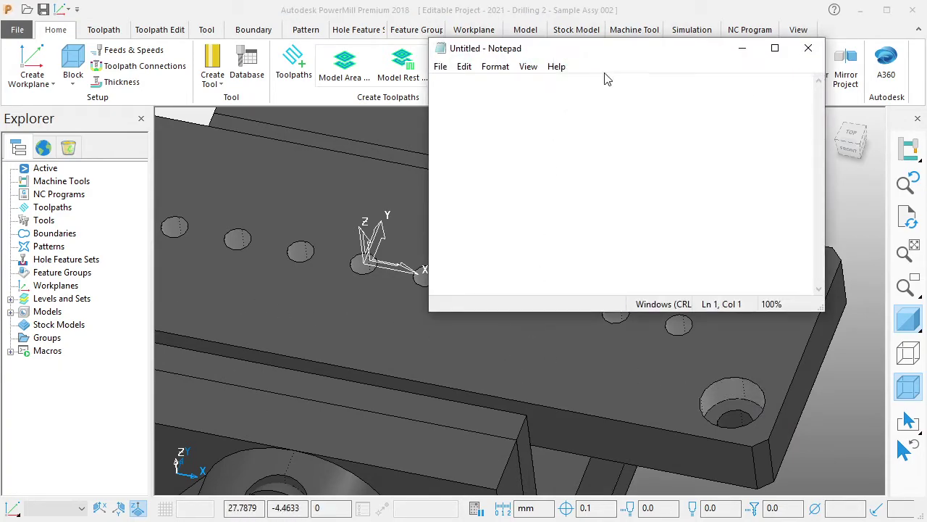
pyautogui.moveTo(609, 59); pyautogui.dragTo(532, 192)
pyautogui.write('Ctrl + Shift to select the holes surfaces')
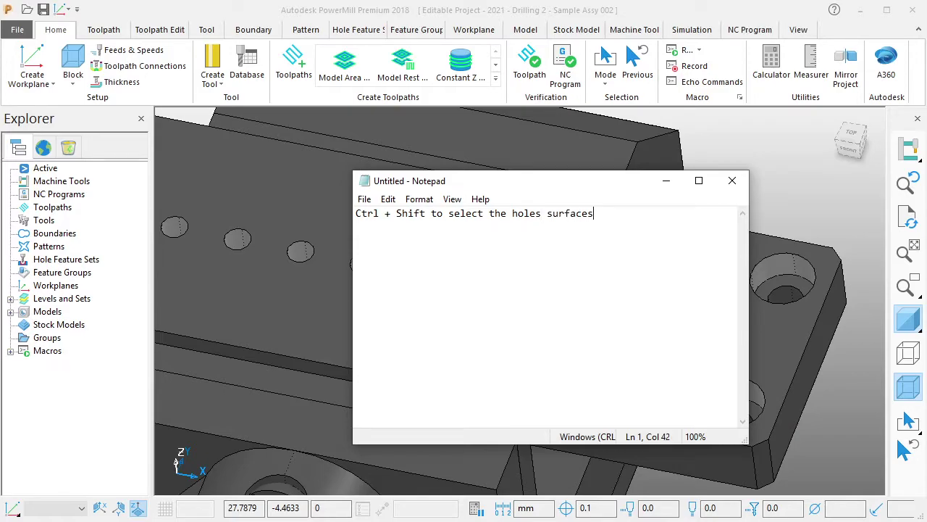
pyautogui.hotkey('ctrl', 'a')
pyautogui.press('BackSpace')
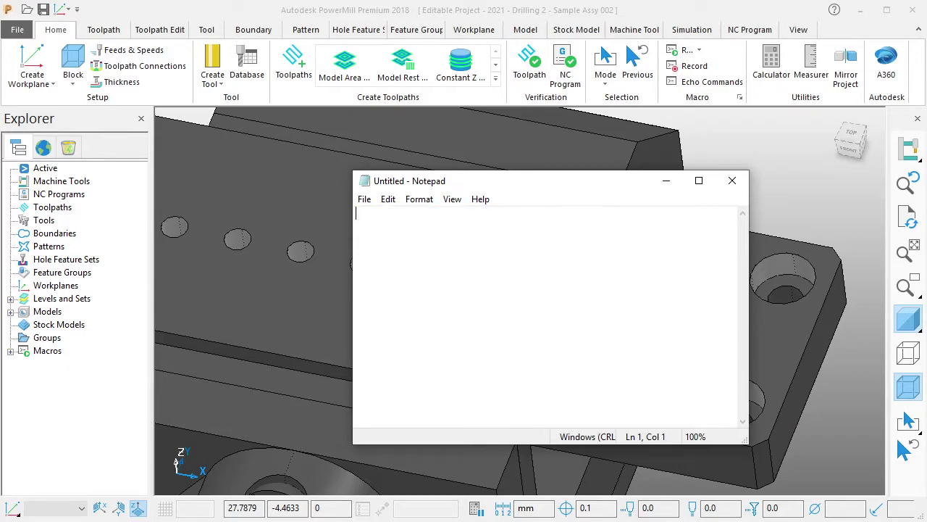
pyautogui.click(666, 180)
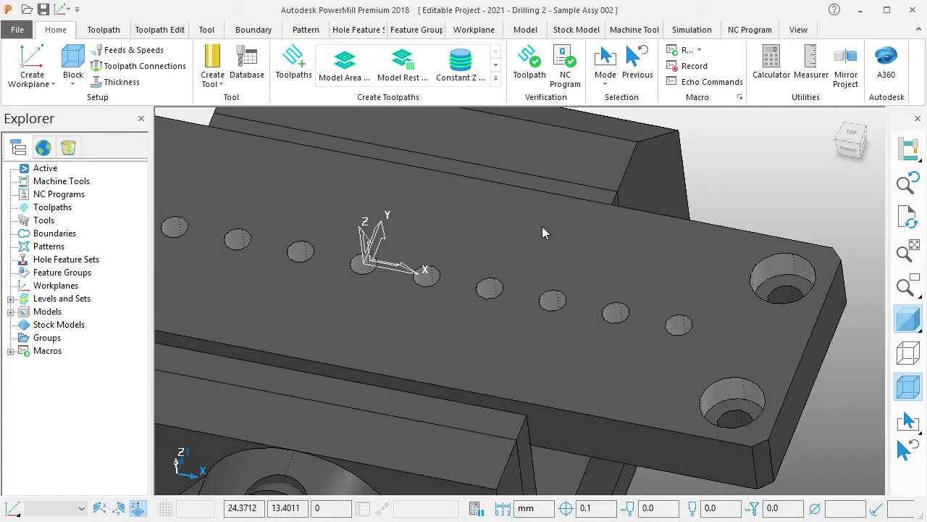
# Create hole features from the model with name root CENTERDRILL 3 MM.
pyautogui.rightClick(84, 263)
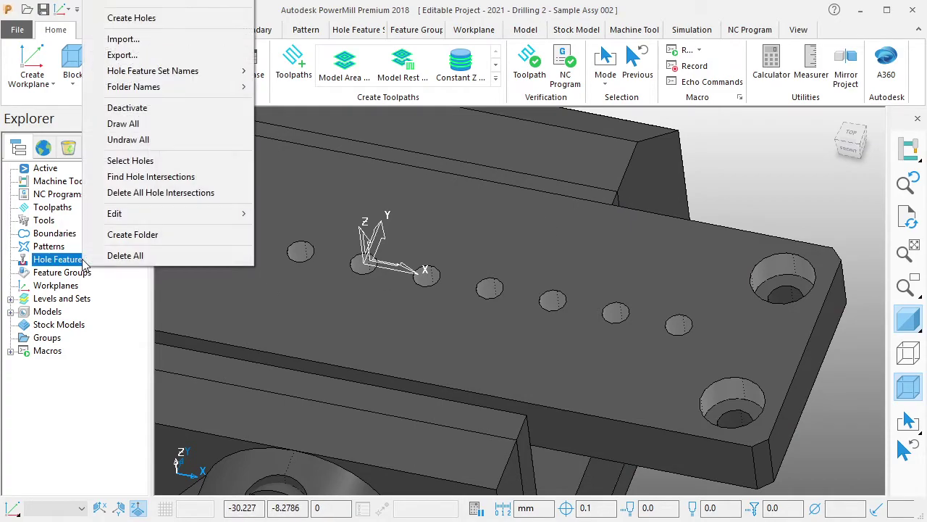
pyautogui.click(153, 18)
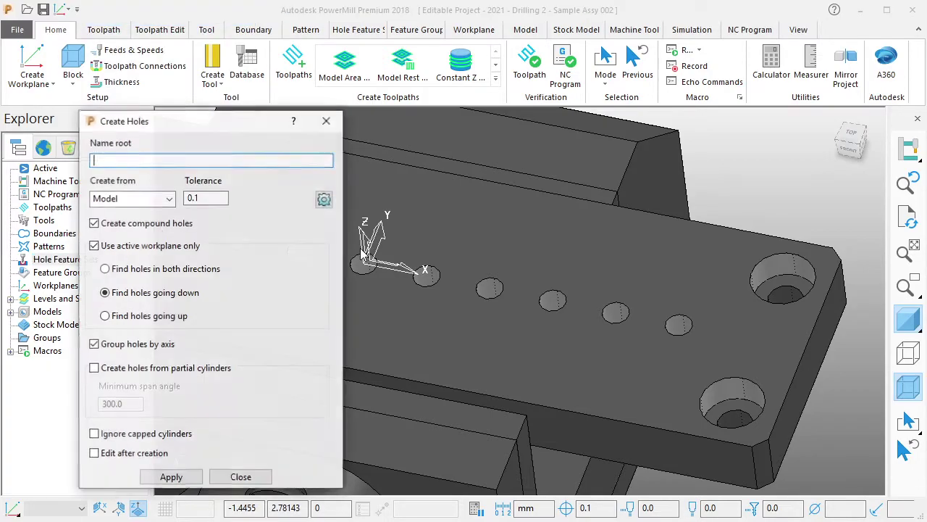
pyautogui.moveTo(215, 125); pyautogui.dragTo(241, 130)
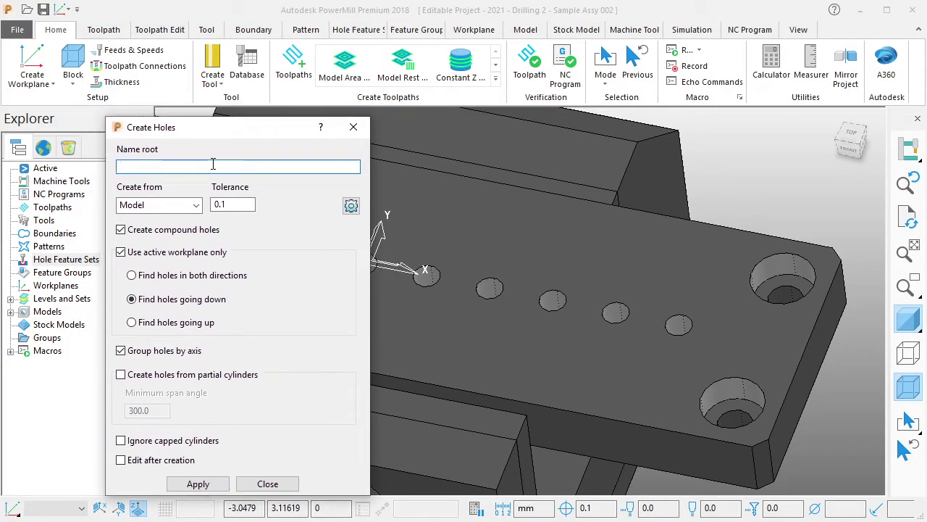
pyautogui.write('CENTERDRI')
pyautogui.write('LL 3 MM')
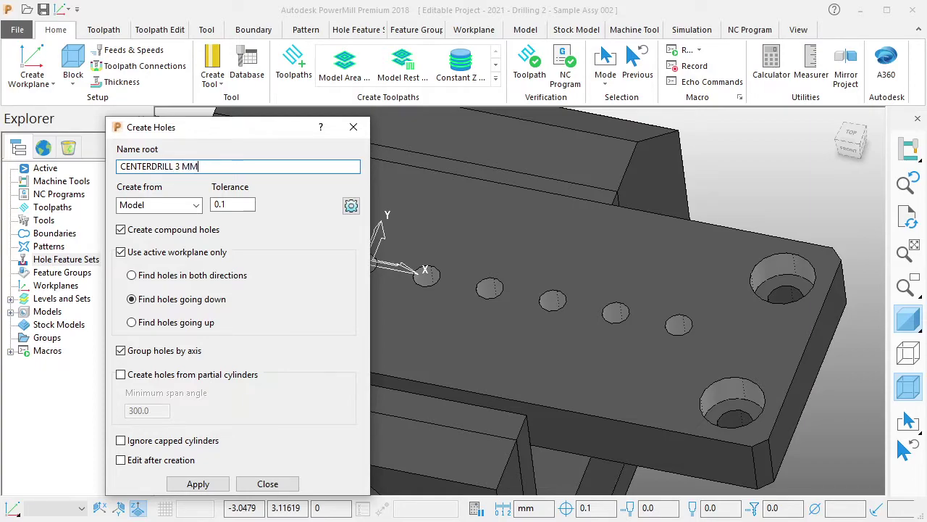
pyautogui.click(206, 484)
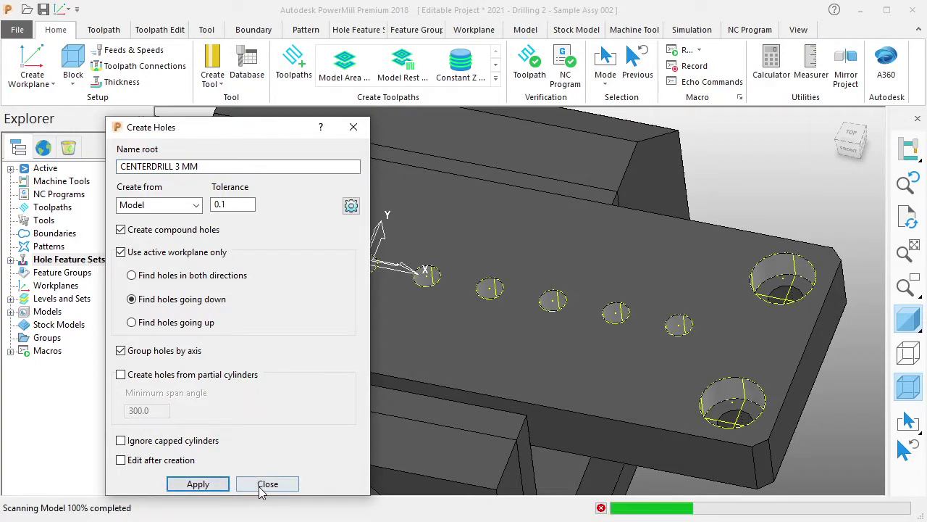
pyautogui.click(267, 484)
# Rename the newly created hole feature set to CENTERDRILL 3 MM.
pyautogui.moveTo(354, 318)
pyautogui.mouseDown(button='middle')
pyautogui.moveTo(386, 285)
pyautogui.moveTo(395, 318)
pyautogui.mouseUp(button='middle')
pyautogui.click(12, 261)
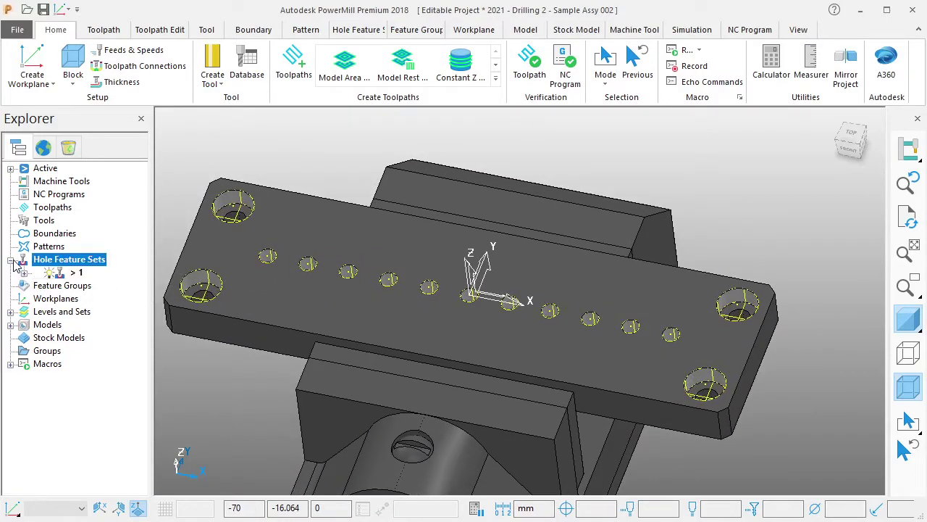
pyautogui.doubleClick(80, 273)
pyautogui.write('CENTER')
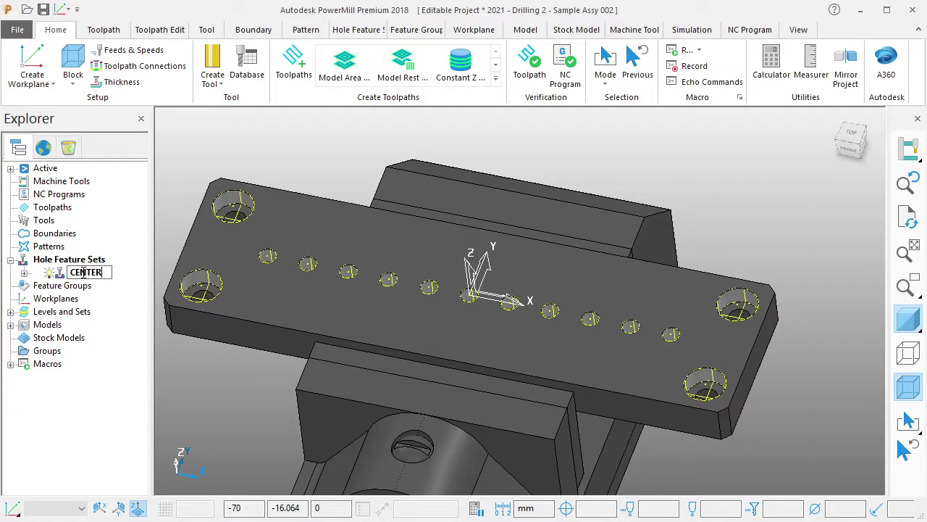
pyautogui.write('DRILL 3 ')
pyautogui.write('MM')
pyautogui.click(83, 430)
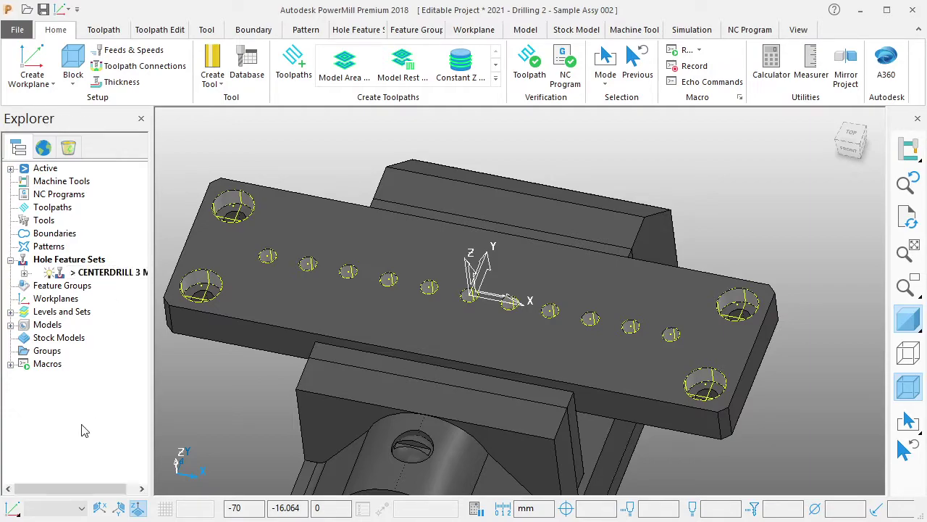
# Keep the CENTERDRILL 3 MM name unchanged, then clear and hide the Notepad hint.
pyautogui.rightClick(104, 277)
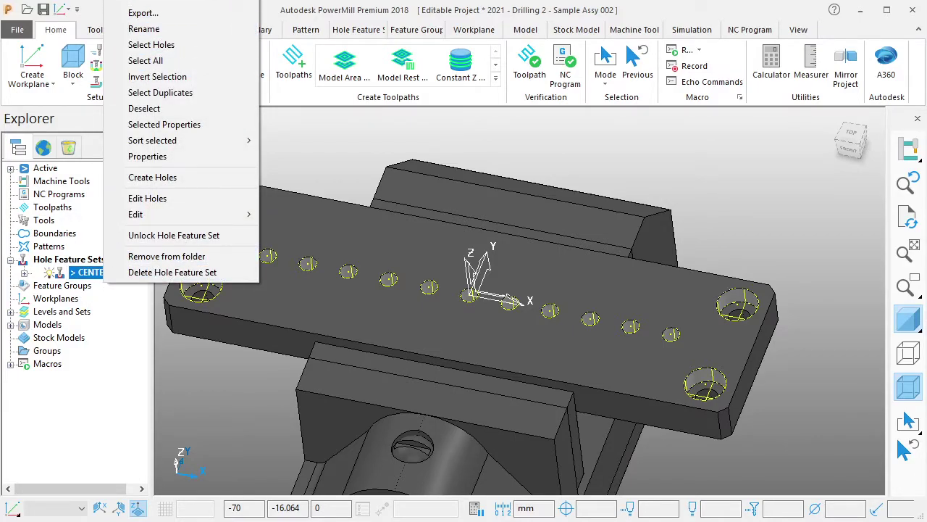
pyautogui.click(143, 29)
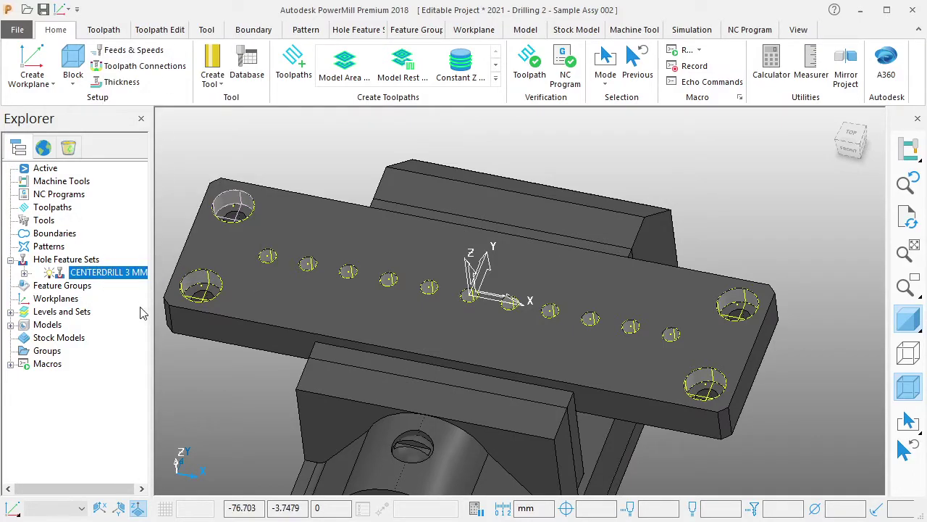
pyautogui.click(174, 340)
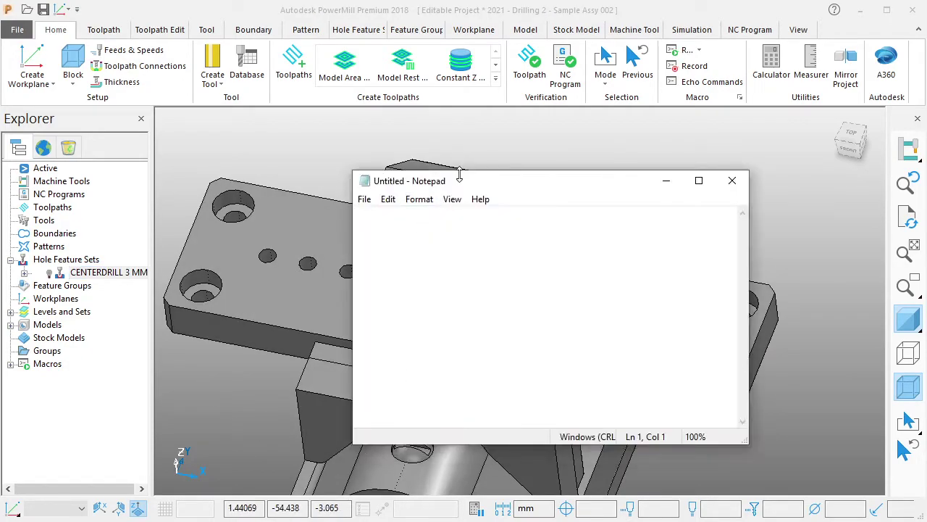
pyautogui.moveTo(471, 190); pyautogui.dragTo(275, 247)
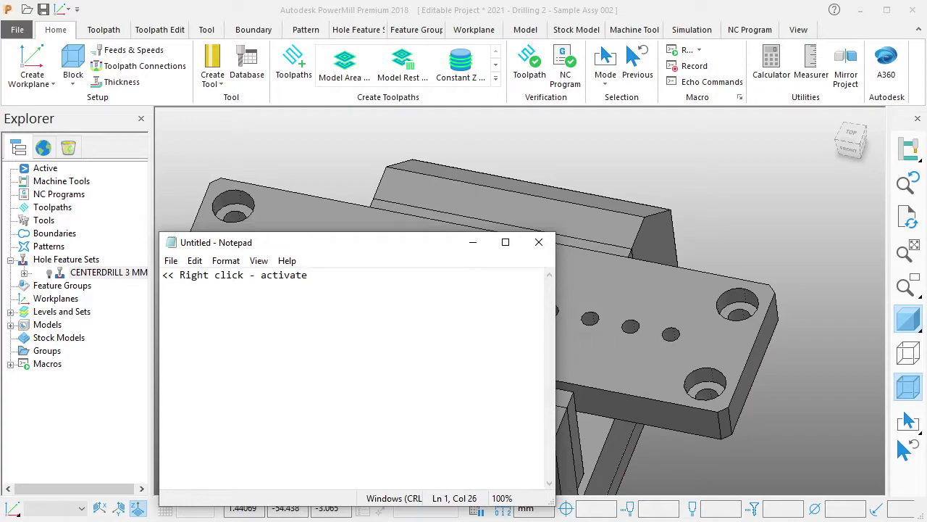
pyautogui.hotkey('ctrl', 'a')
pyautogui.press('Delete')
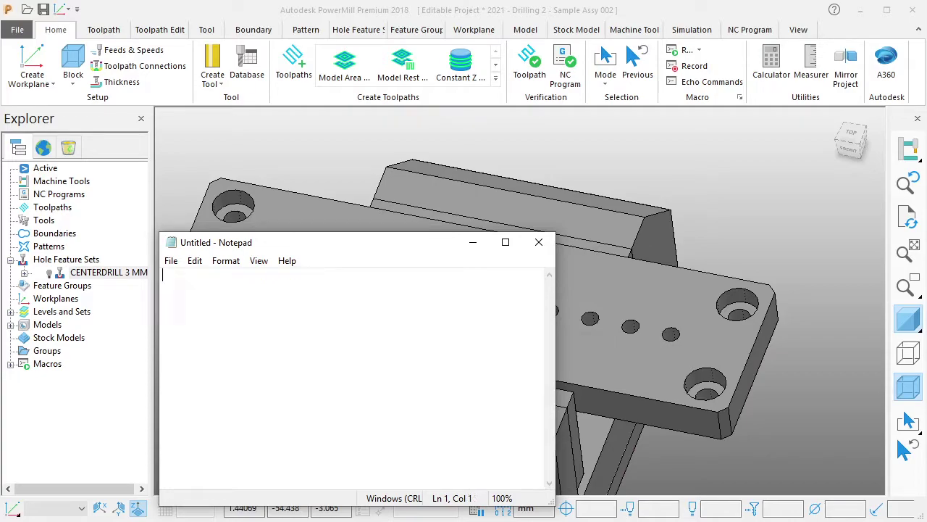
pyautogui.click(472, 241)
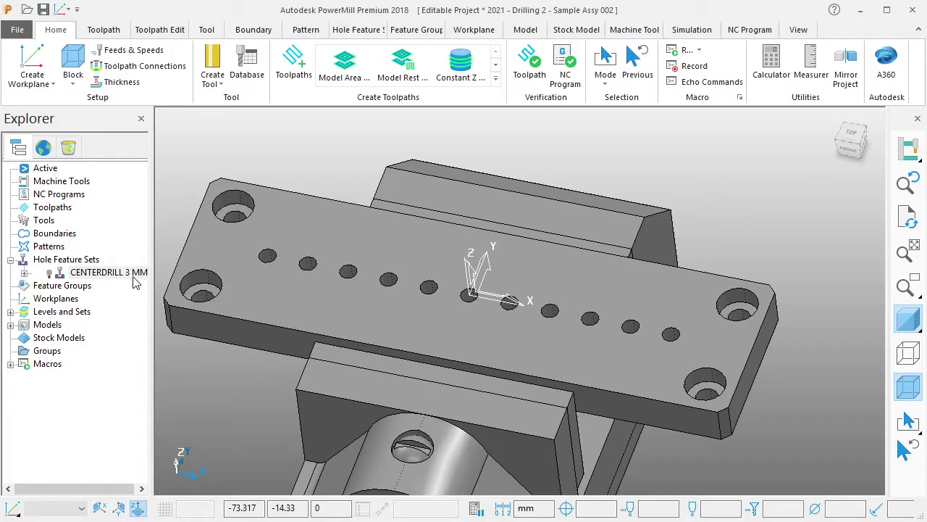
# Activate then deactivate the CENTERDRILL 3 MM set and clear its hole selection.
pyautogui.rightClick(139, 272)
pyautogui.click(48, 272)
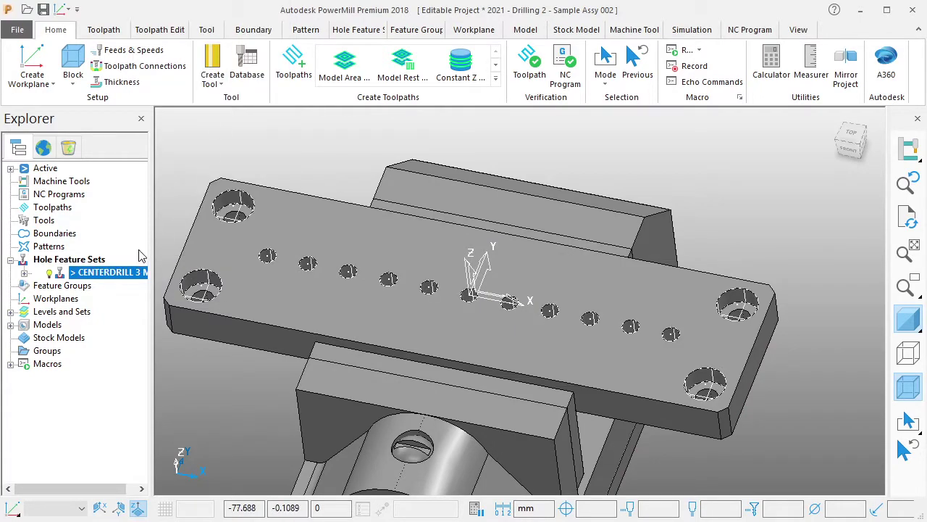
pyautogui.rightClick(122, 272)
pyautogui.click(49, 273)
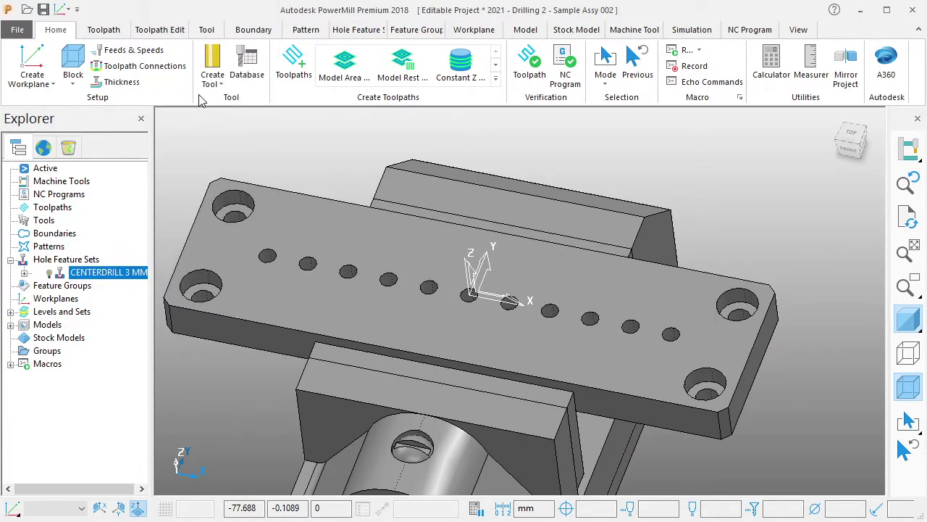
pyautogui.click(250, 152)
# Select the surfaces of the remaining small holes along the plate's row.
pyautogui.scroll(1, 304, 262)
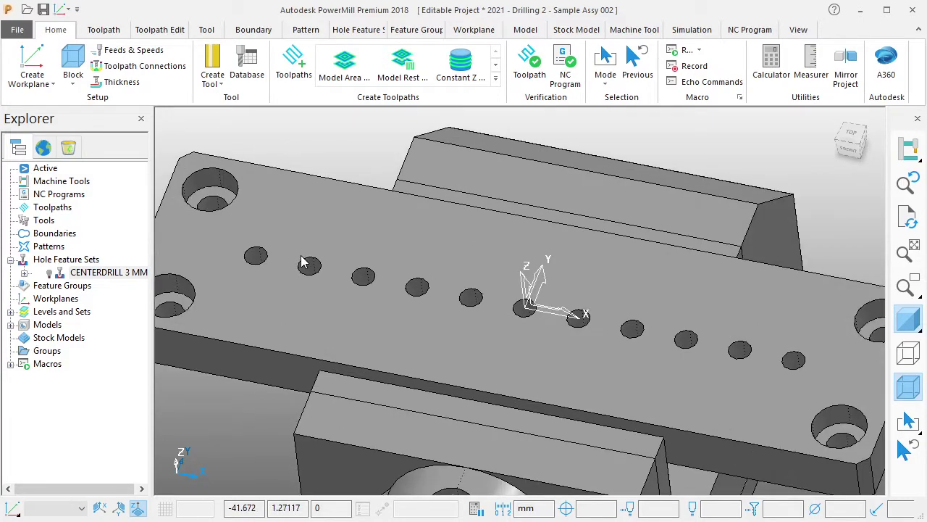
pyautogui.scroll(1, 320, 266)
pyautogui.scroll(2, 320, 266)
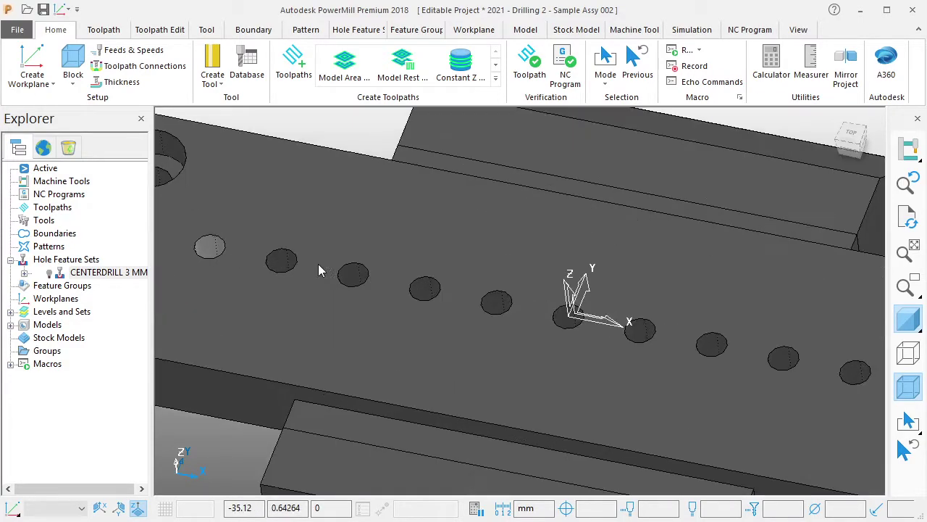
pyautogui.moveTo(353, 282); pyautogui.dragTo(570, 327)
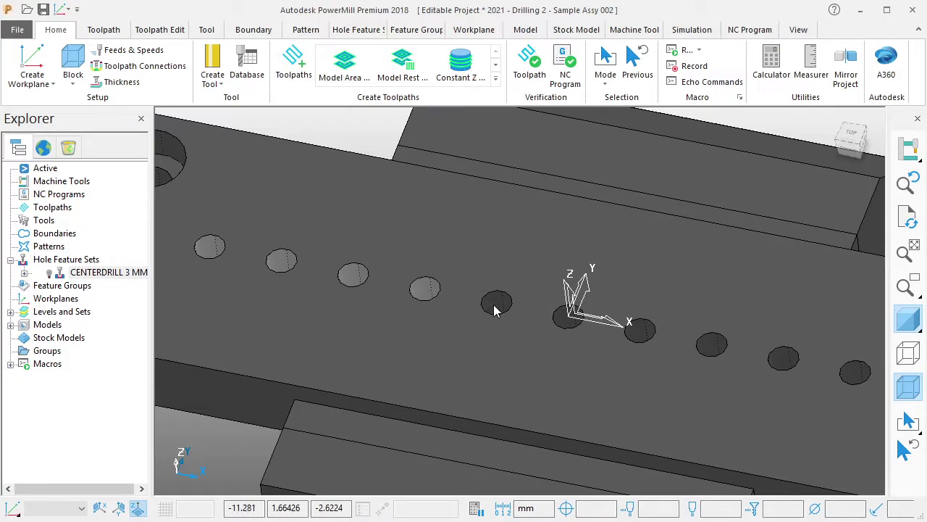
pyautogui.keyDown('shift'); pyautogui.moveTo(570, 327); pyautogui.dragTo(420, 303, button='middle'); pyautogui.keyUp('shift')
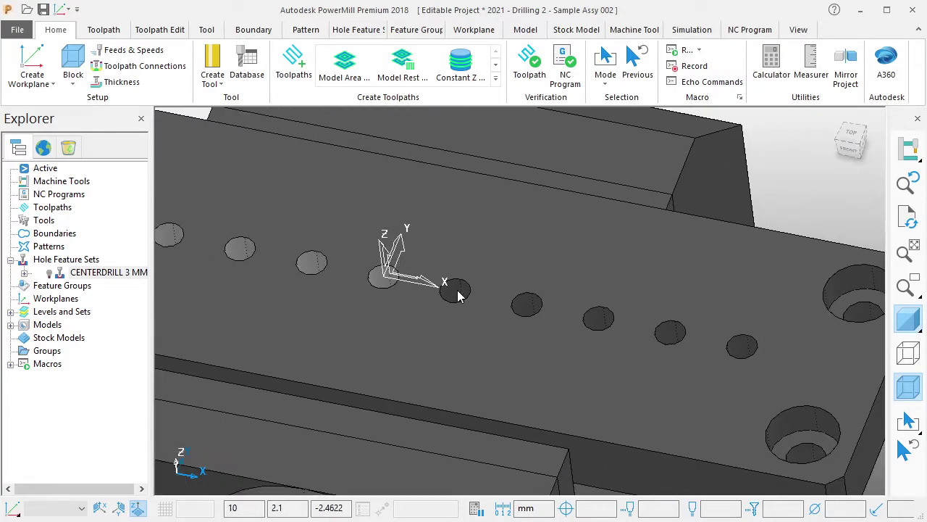
pyautogui.moveTo(457, 292); pyautogui.dragTo(742, 351)
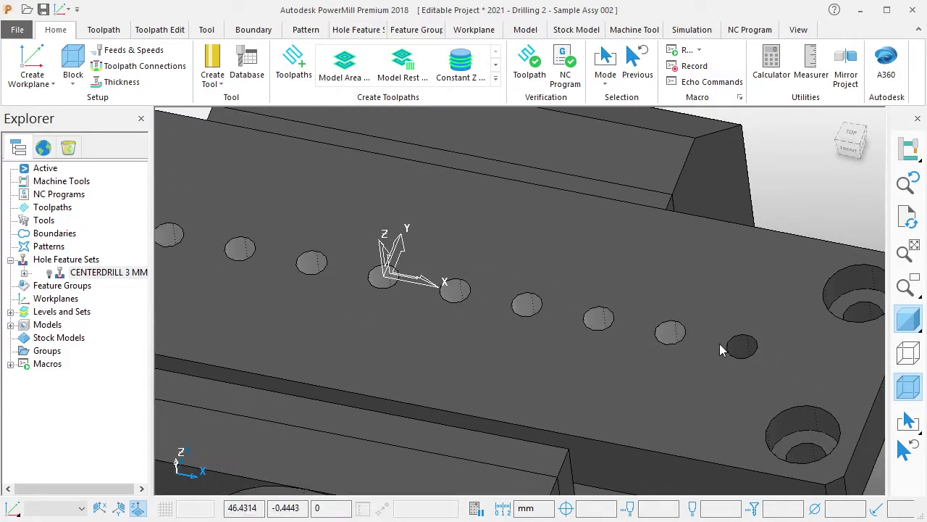
# Create hole features from the picked surfaces with the previous name root cleared.
pyautogui.rightClick(83, 262)
pyautogui.click(149, 20)
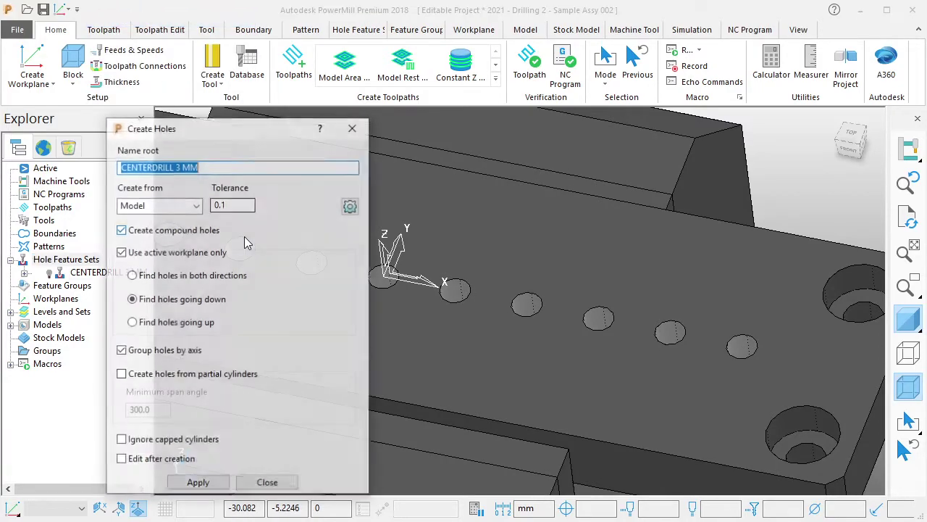
pyautogui.press('BackSpace')
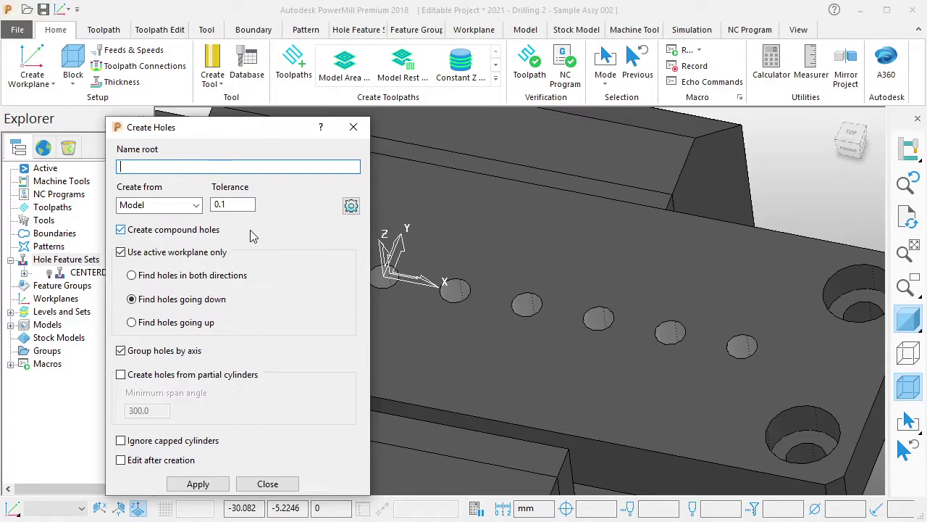
pyautogui.click(208, 488)
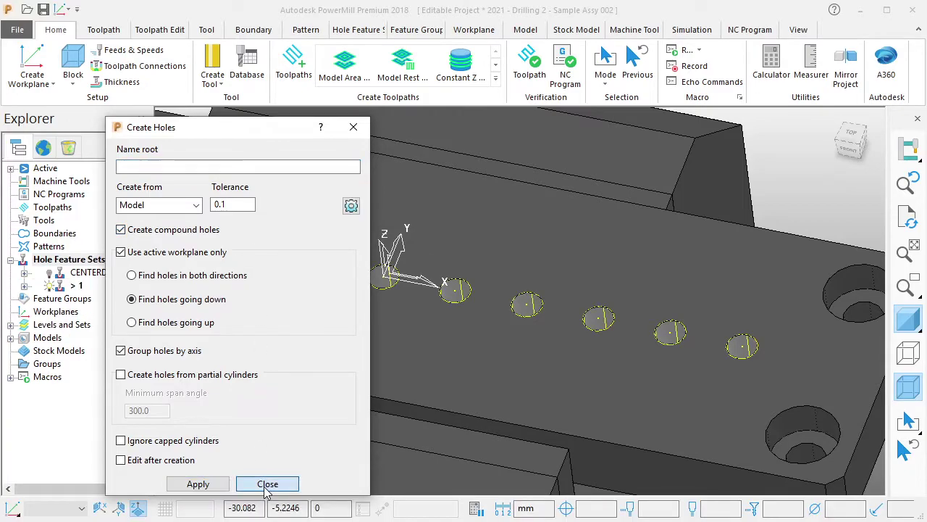
pyautogui.click(267, 484)
# Rename the new hole feature set to DRILL 4.2 MM.
pyautogui.click(81, 287)
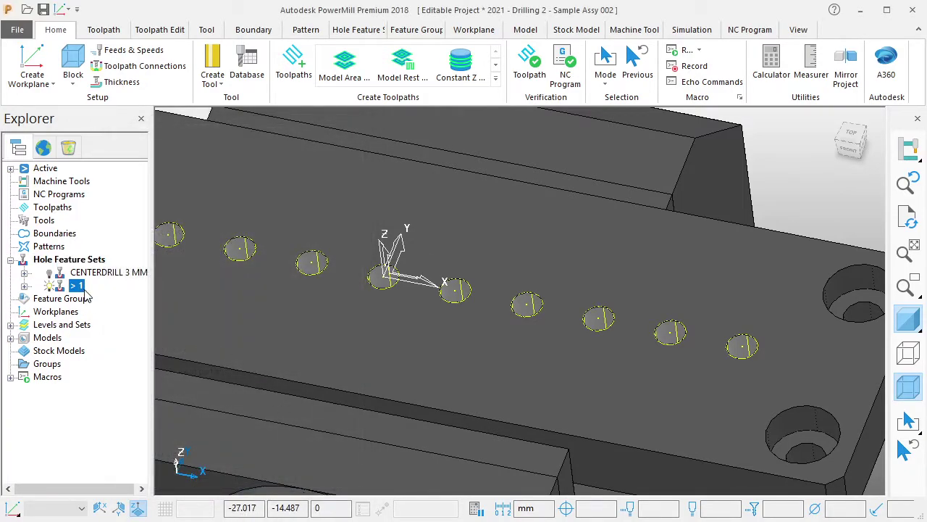
pyautogui.click(92, 289)
pyautogui.write('DRILL 4.2')
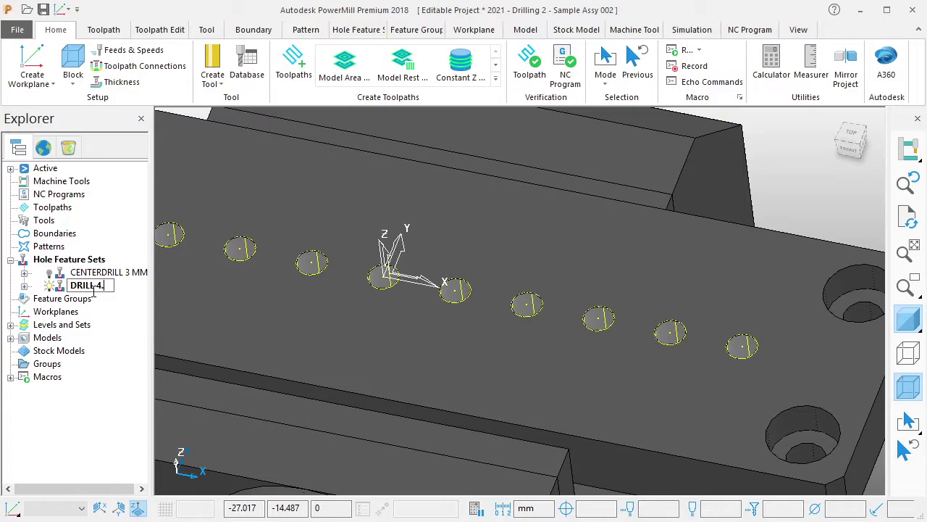
pyautogui.write(' MM')
pyautogui.press('Return')
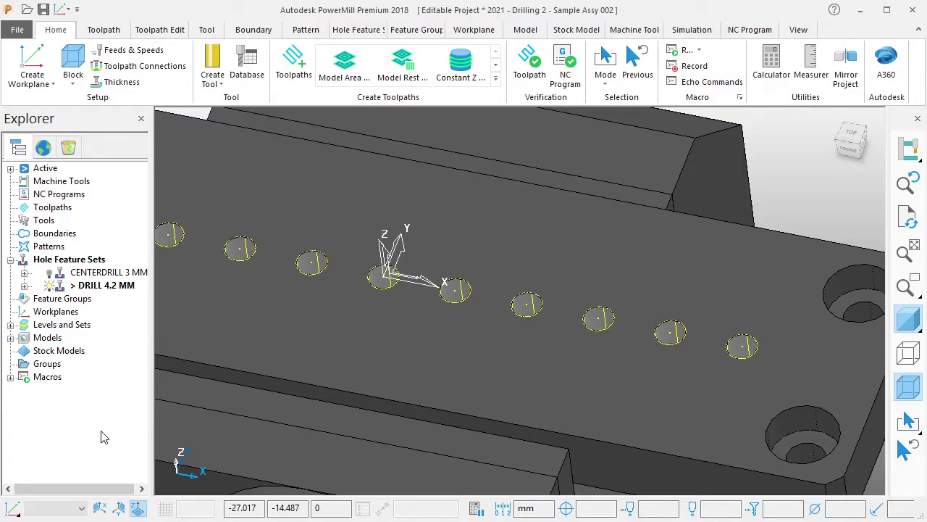
pyautogui.scroll(-3, 343, 325)
# Deactivate the DRILL 4.2 MM hole set and clear the selection.
pyautogui.moveTo(303, 310)
pyautogui.mouseDown(button='middle')
pyautogui.moveTo(376, 318)
pyautogui.moveTo(185, 305)
pyautogui.mouseUp(button='middle')
pyautogui.rightClick(101, 285)
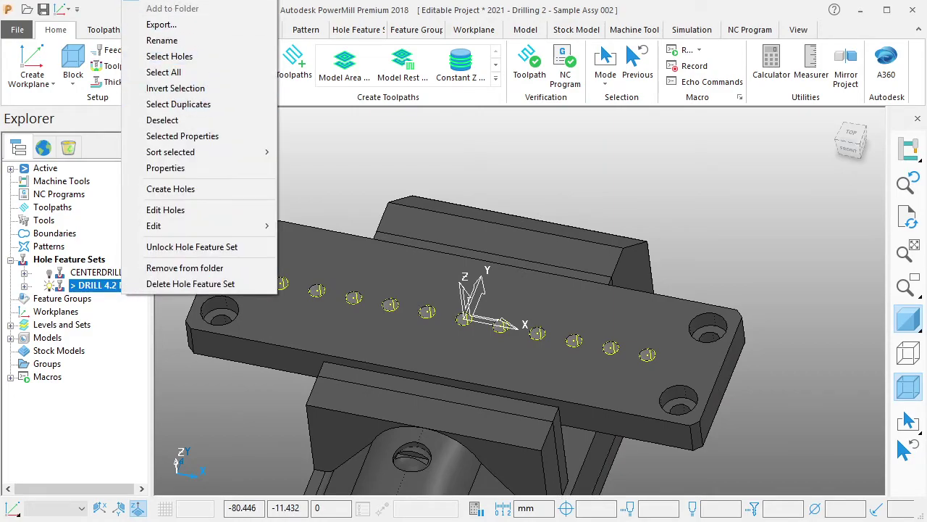
pyautogui.click(159, 179)
pyautogui.click(336, 221)
# Select the bottom faces of the counterbored corner holes.
pyautogui.scroll(2, 265, 258)
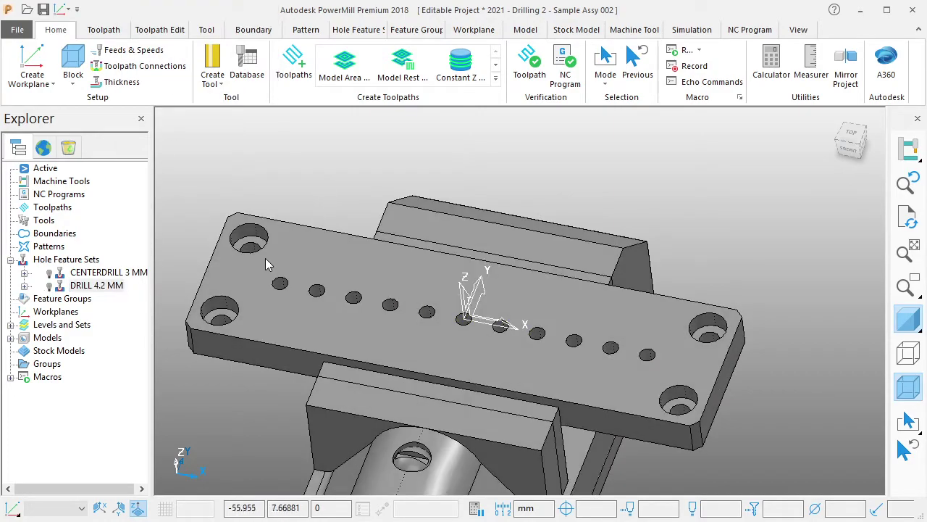
pyautogui.scroll(2, 252, 260)
pyautogui.keyDown('shift'); pyautogui.moveTo(253, 265); pyautogui.dragTo(312, 261, button='middle'); pyautogui.keyUp('shift')
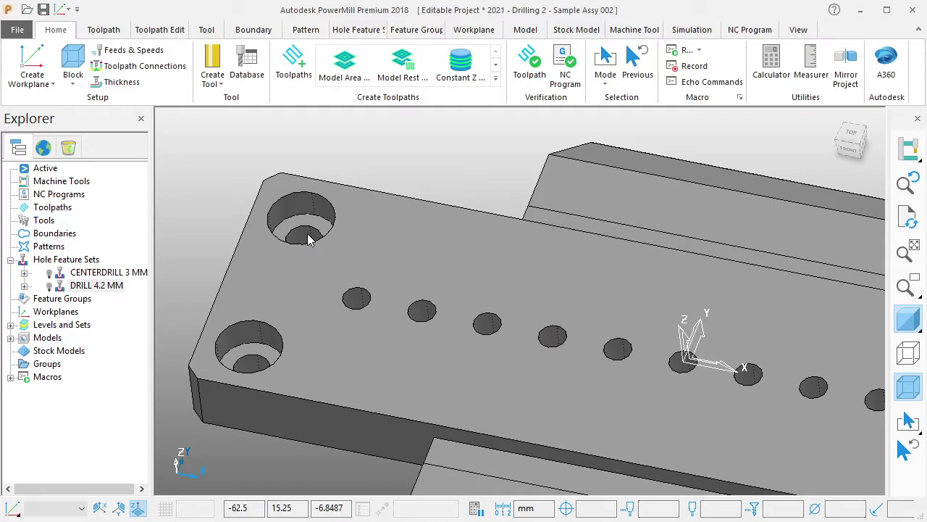
pyautogui.scroll(-2, 702, 385)
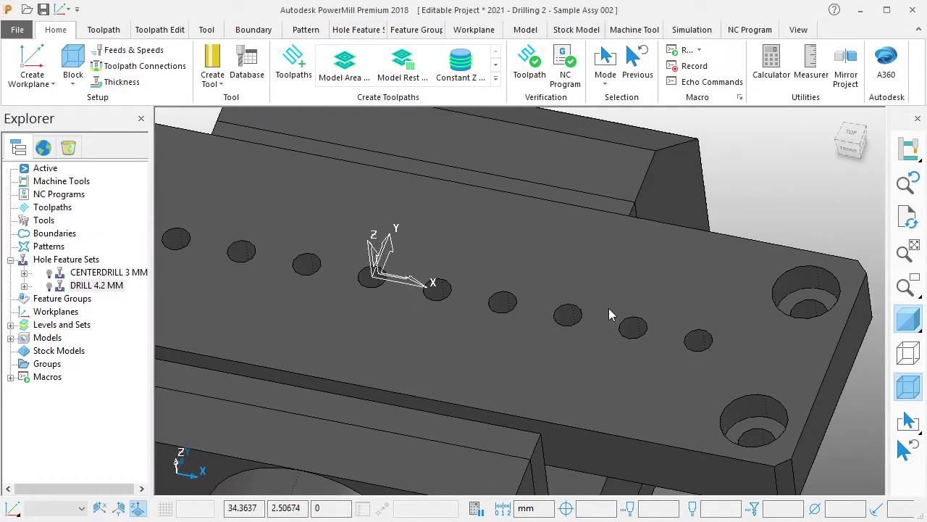
pyautogui.scroll(3, 605, 347)
pyautogui.click(654, 212)
pyautogui.click(578, 433)
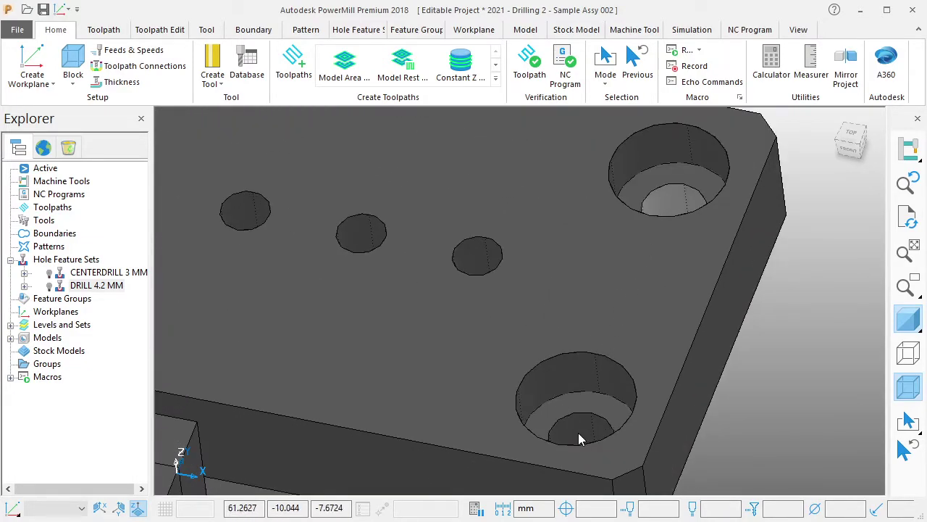
# Create holes from the selected faces with name root DRILL 5.5 MM.
pyautogui.rightClick(66, 259)
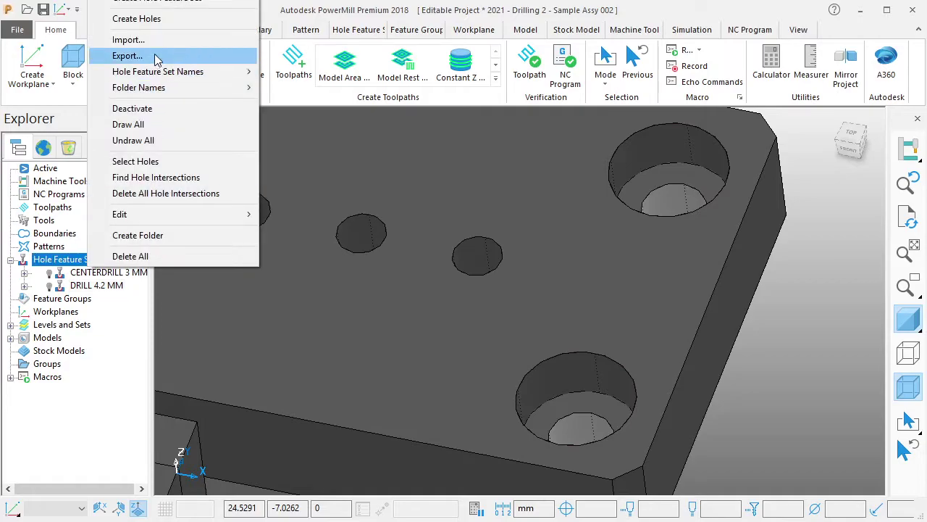
pyautogui.click(145, 18)
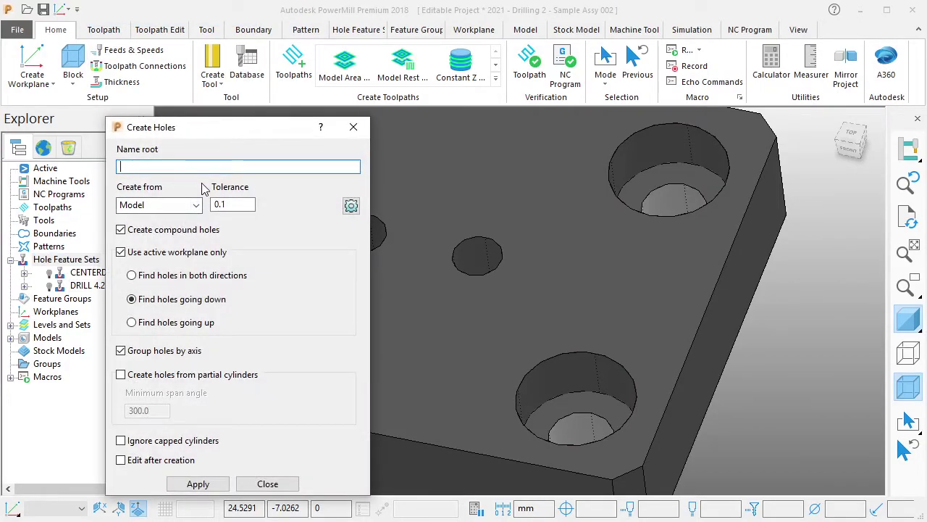
pyautogui.write('DRILL 5')
pyautogui.write('.5 MM')
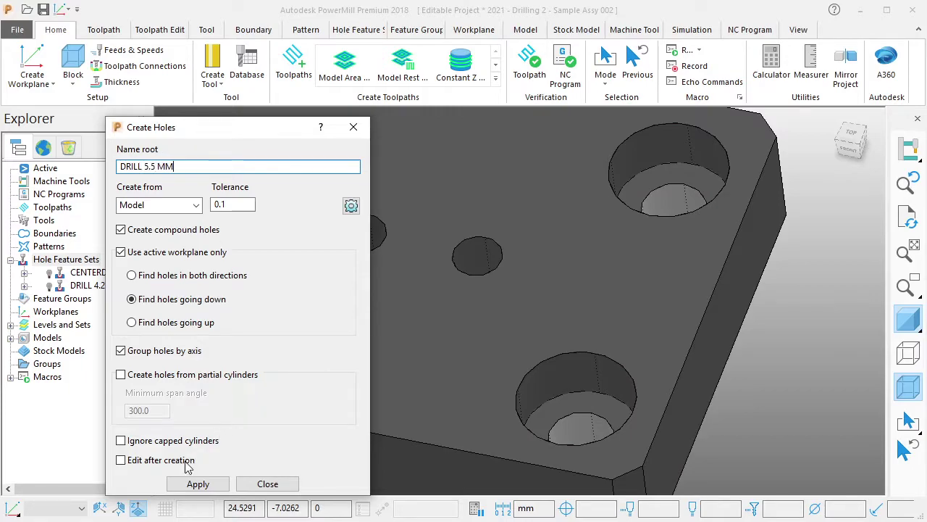
pyautogui.click(196, 484)
pyautogui.click(266, 483)
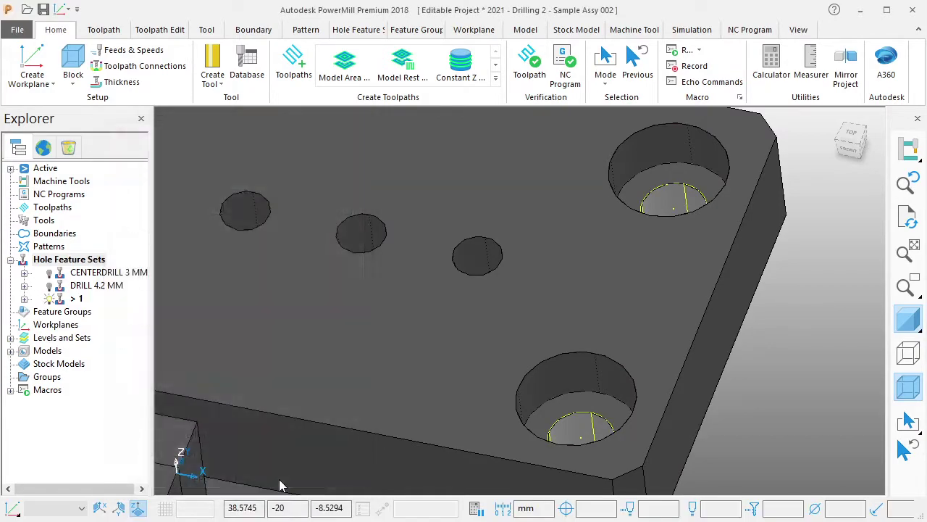
# Rename the new hole feature set to DRILL 5.5 MM.
pyautogui.doubleClick(81, 300)
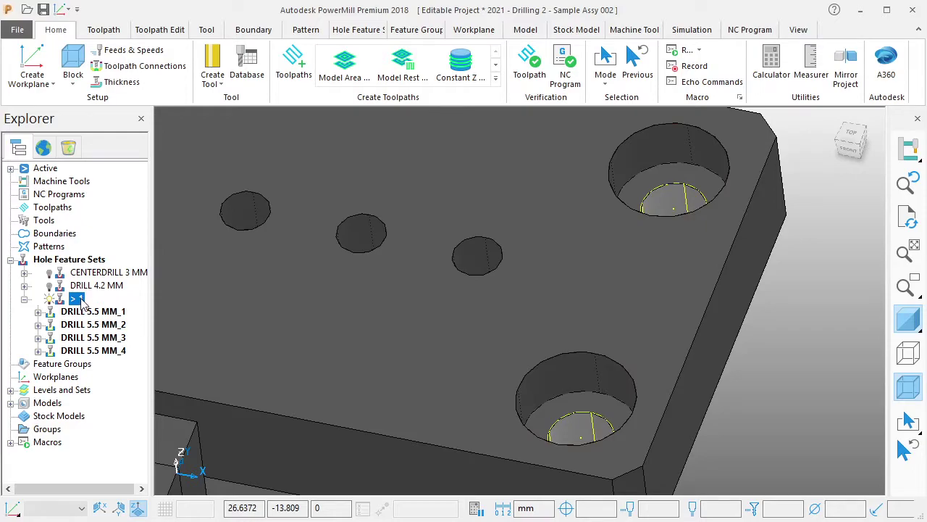
pyautogui.write('DRI')
pyautogui.write('LL 5.5 MM')
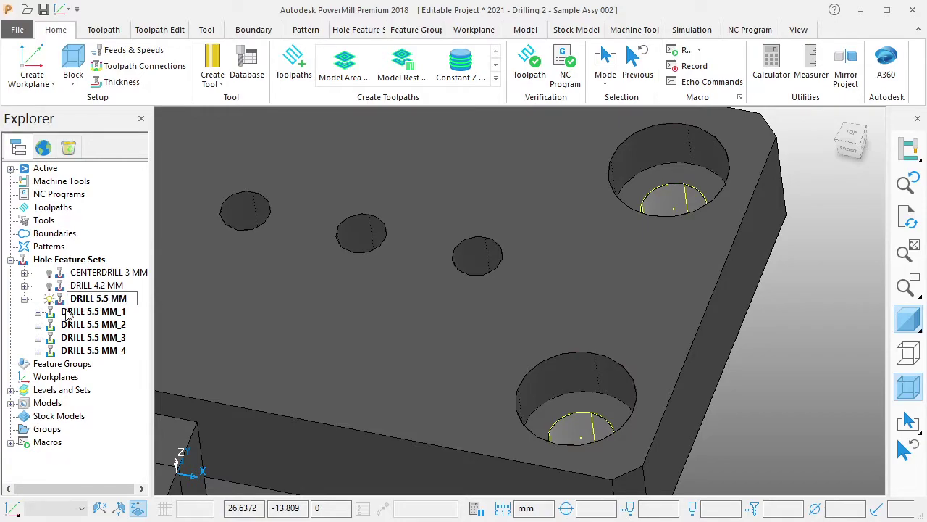
pyautogui.click(24, 301)
pyautogui.click(56, 288)
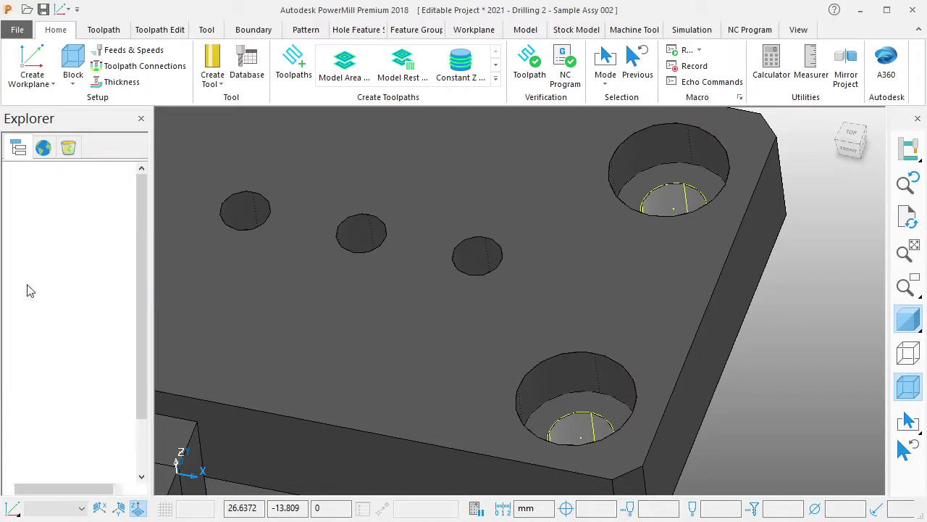
# Deactivate and deselect the DRILL 5.5 MM set, viewing the plate from above.
pyautogui.rightClick(102, 300)
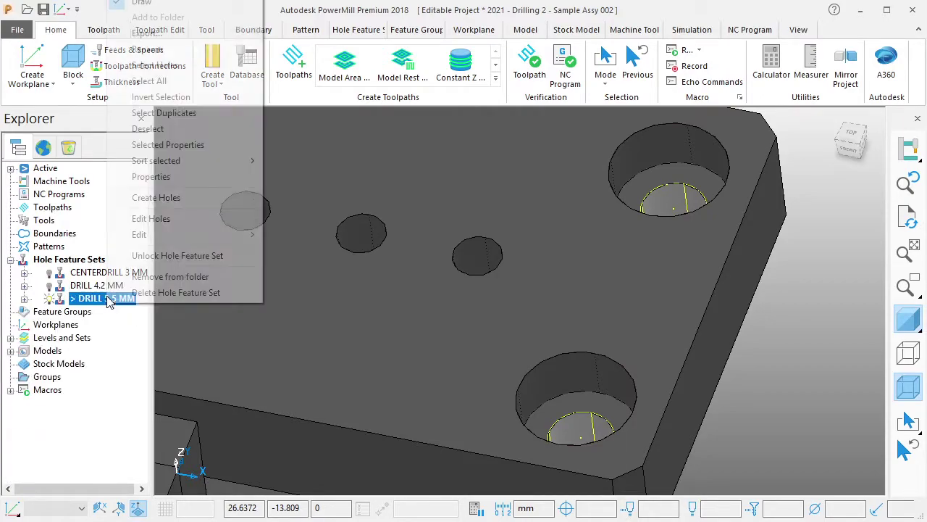
pyautogui.press('Escape')
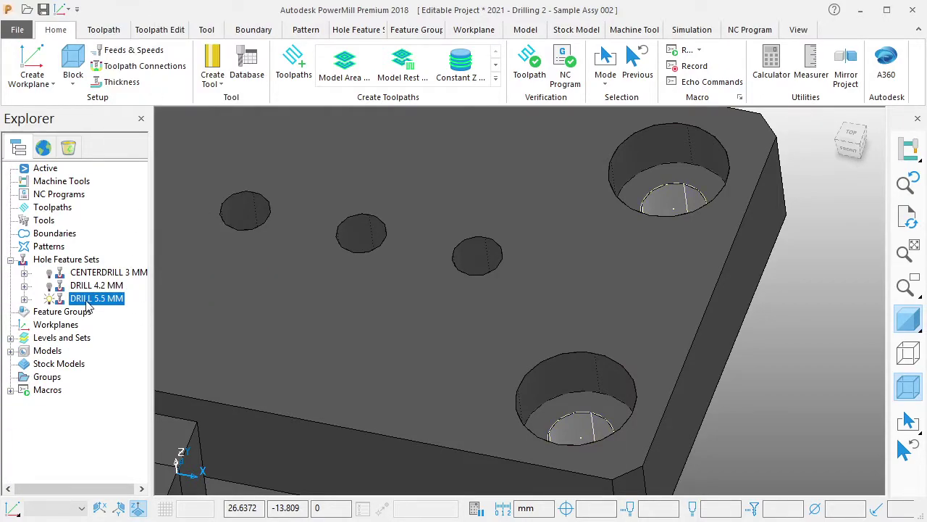
pyautogui.scroll(-5, 382, 297)
pyautogui.click(707, 291)
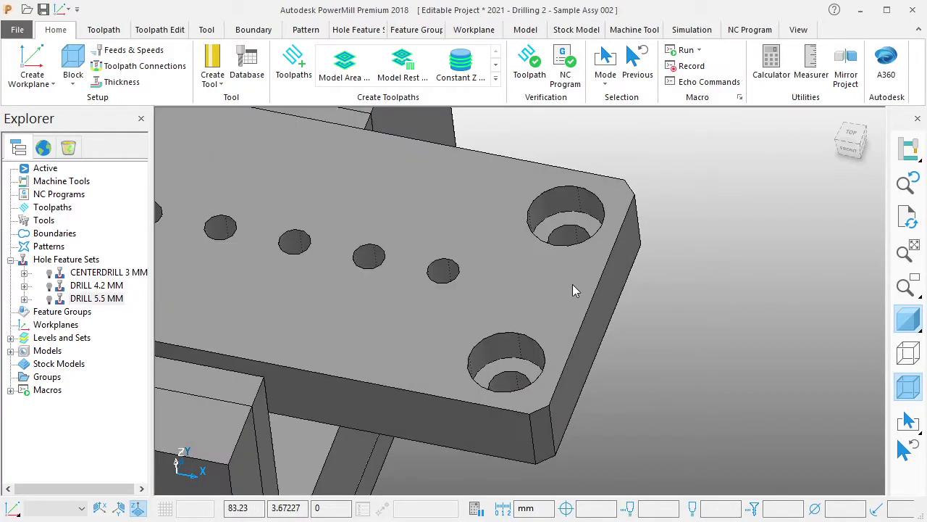
pyautogui.scroll(2, 372, 266)
pyautogui.moveTo(372, 266)
pyautogui.mouseDown(button='middle')
pyautogui.moveTo(597, 331)
pyautogui.moveTo(322, 207)
pyautogui.mouseUp(button='middle')
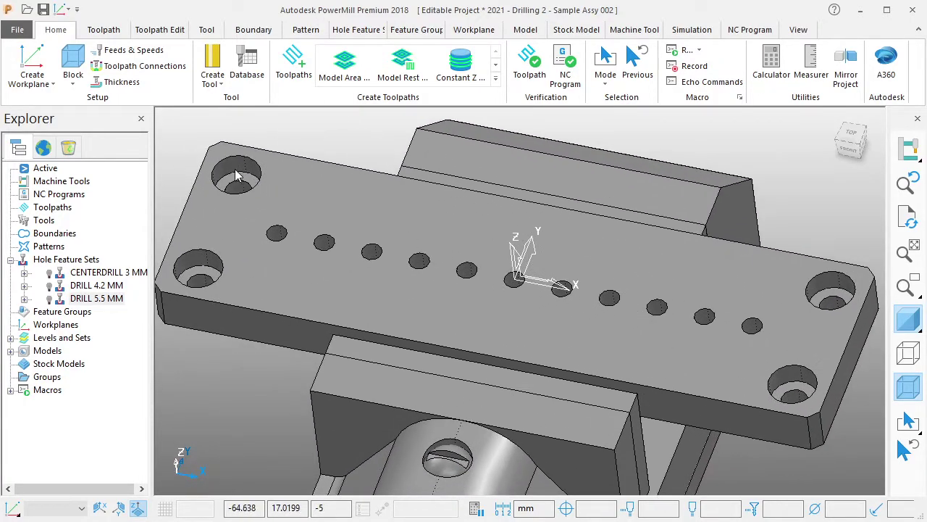
# Create a hole feature set from the corner counterbores with name root CBORE.
pyautogui.scroll(2, 236, 185)
pyautogui.scroll(2, 266, 211)
pyautogui.moveTo(266, 210)
pyautogui.mouseDown(button='middle')
pyautogui.moveTo(213, 311)
pyautogui.moveTo(224, 239)
pyautogui.mouseUp(button='middle')
pyautogui.scroll(-3, 334, 191)
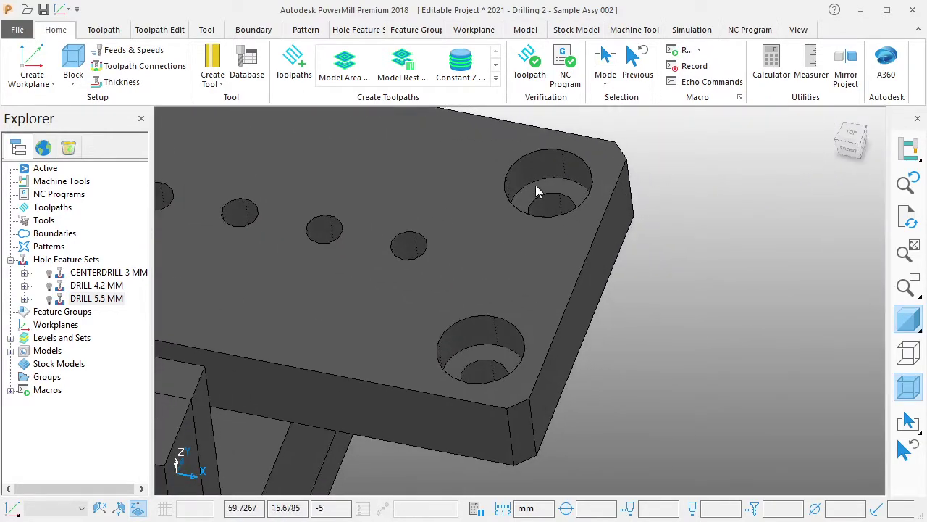
pyautogui.scroll(3, 535, 185)
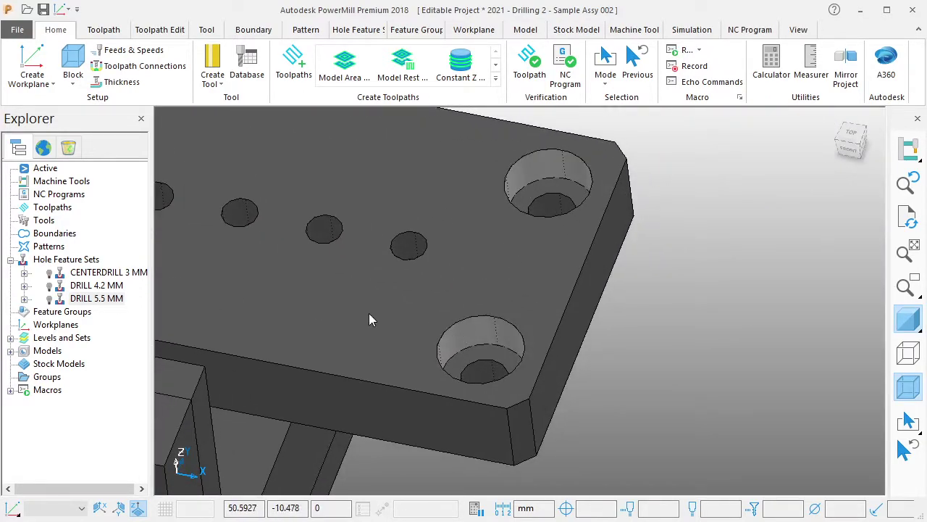
pyautogui.rightClick(84, 265)
pyautogui.click(120, 15)
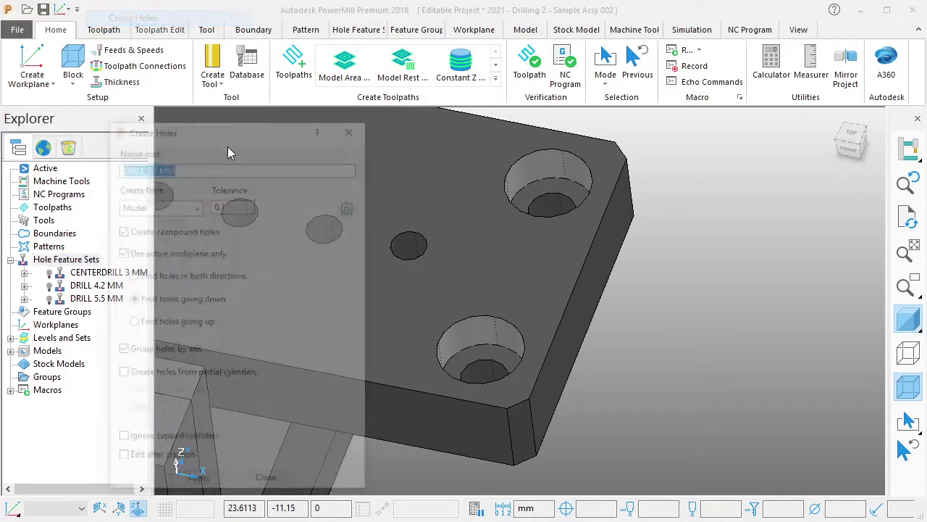
pyautogui.write('CBO')
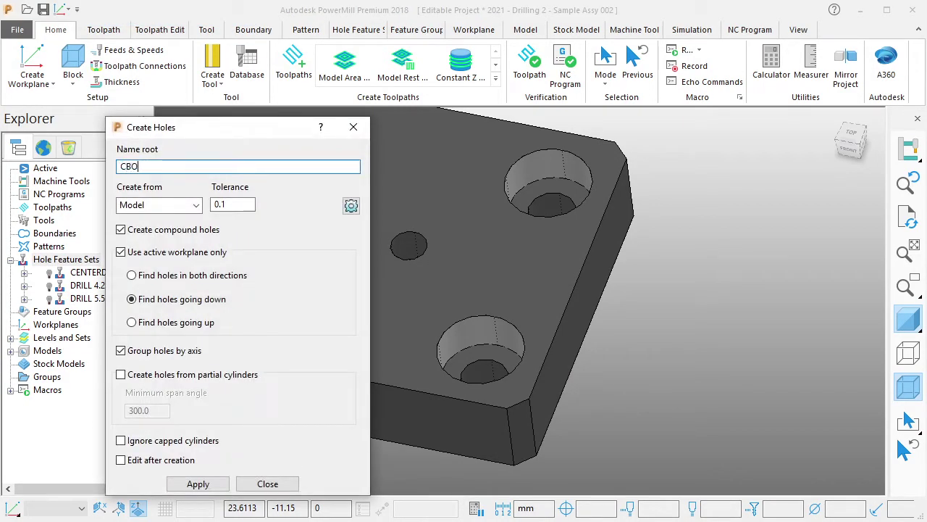
pyautogui.write(' MM')
pyautogui.click(198, 484)
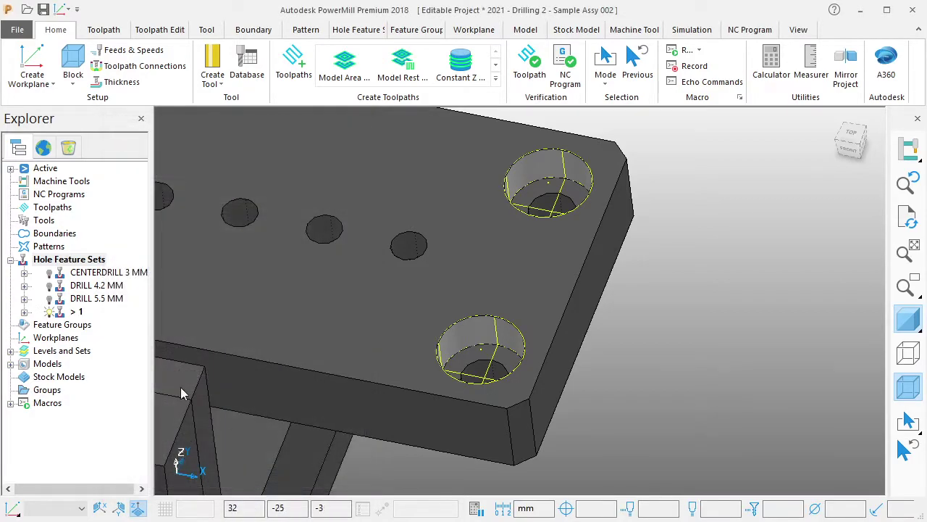
# Rename the new hole feature set to CBORE 10 MM.
pyautogui.click(76, 312)
pyautogui.click(79, 313)
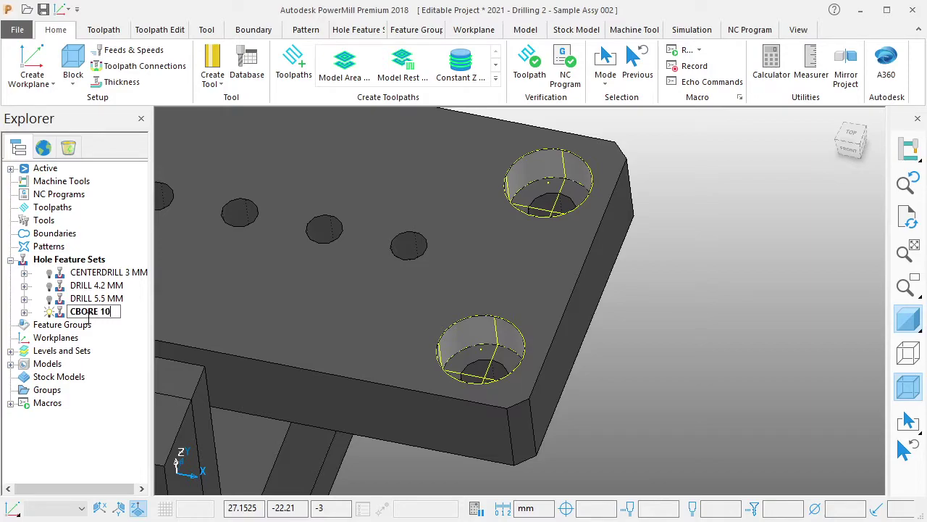
pyautogui.write(' MM')
pyautogui.press('Return')
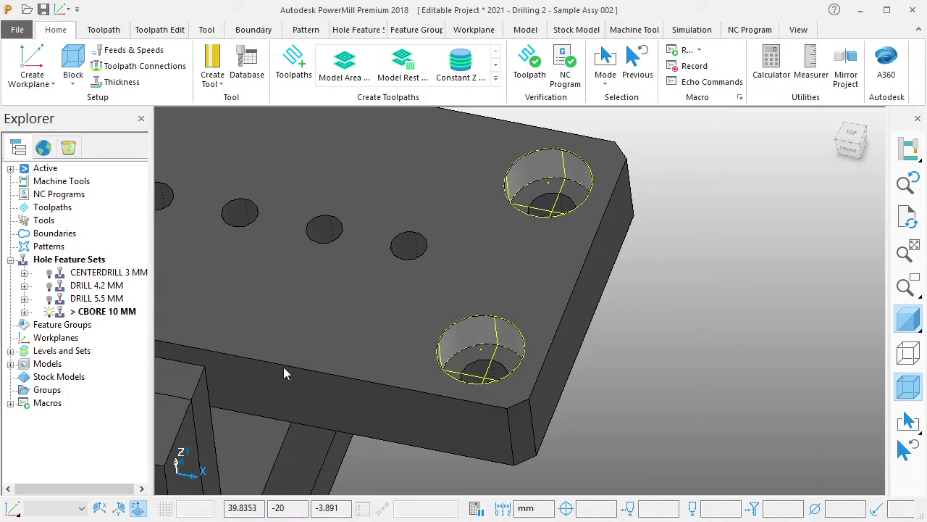
pyautogui.scroll(-2, 283, 367)
pyautogui.scroll(-2, 319, 335)
pyautogui.keyDown('shift'); pyautogui.moveTo(295, 287); pyautogui.dragTo(520, 336, button='middle'); pyautogui.keyUp('shift')
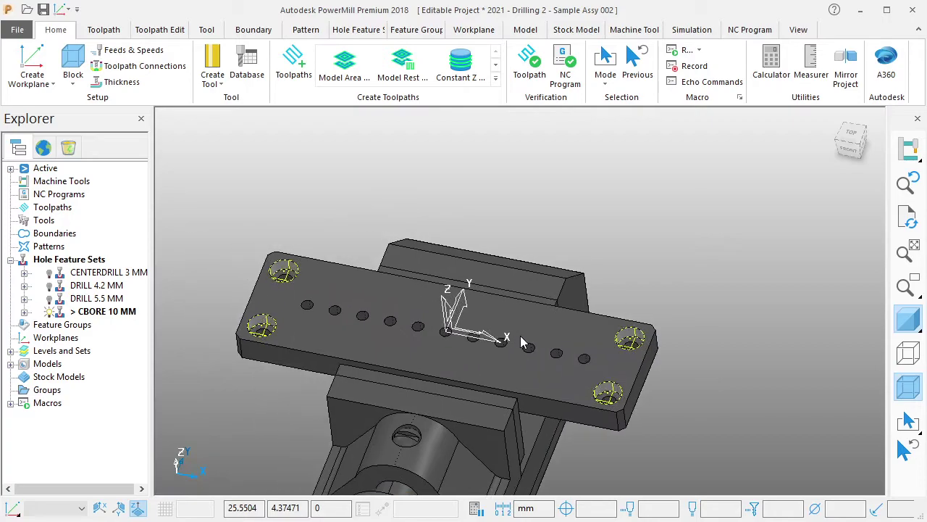
# Deactivate CBORE 10 MM and check DRILL 5.5 MM's holes by activating then deactivating it.
pyautogui.rightClick(128, 313)
pyautogui.click(186, 6)
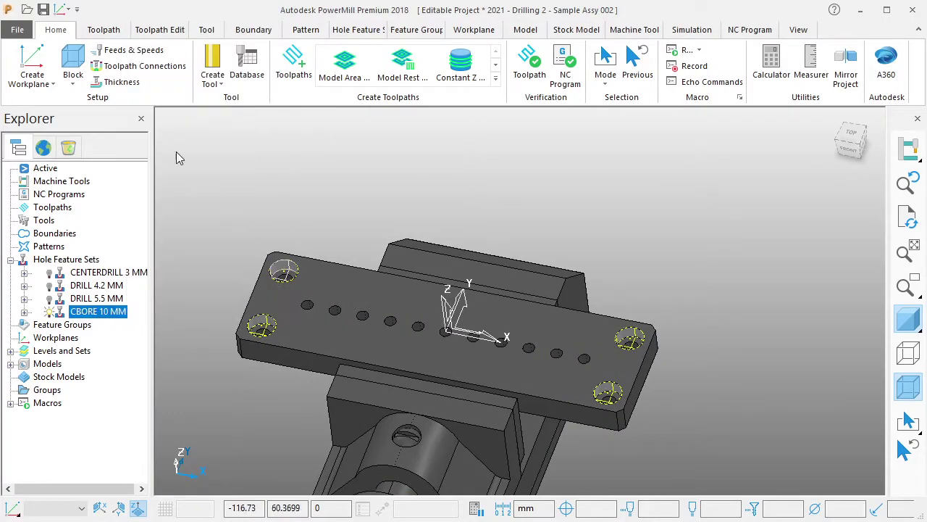
pyautogui.rightClick(81, 298)
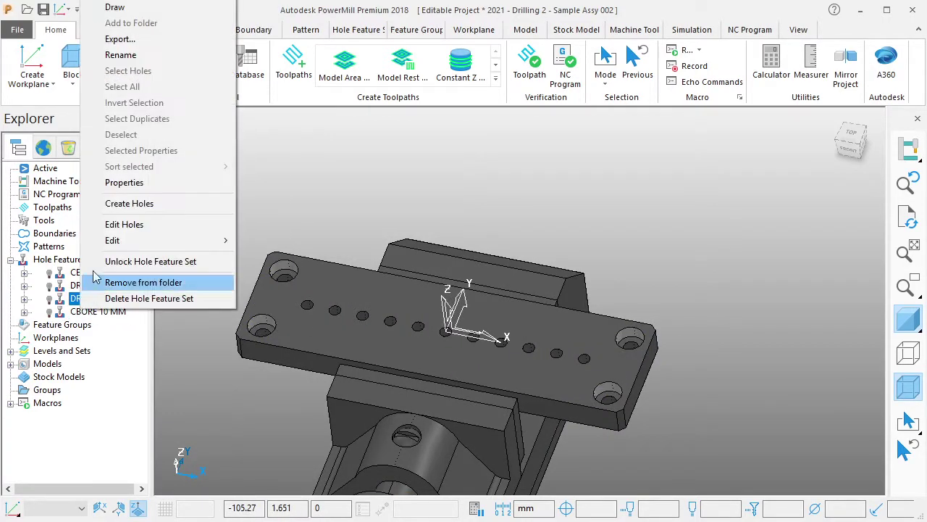
pyautogui.click(186, 6)
pyautogui.rightClick(116, 299)
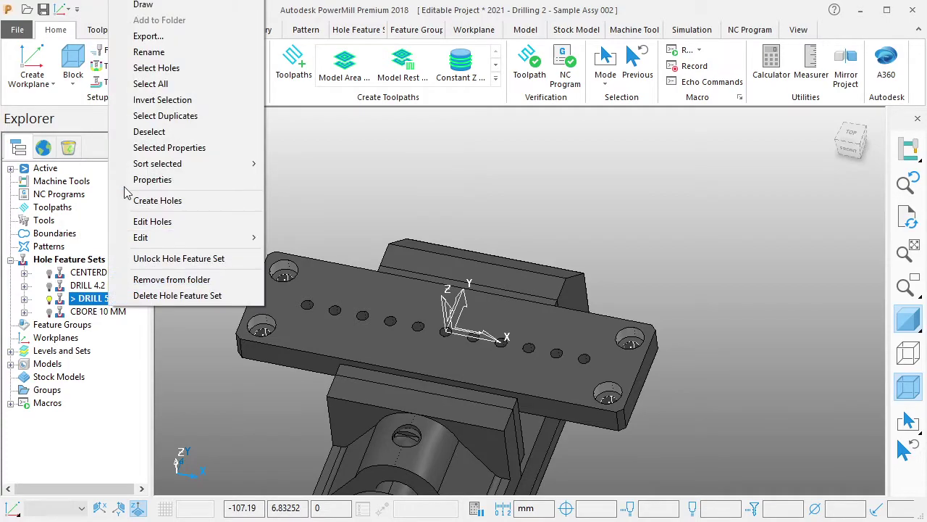
pyautogui.click(186, 5)
# Check the DRILL 4.2 MM and CENTERDRILL 3 MM holes, leaving both sets deactivated.
pyautogui.rightClick(103, 285)
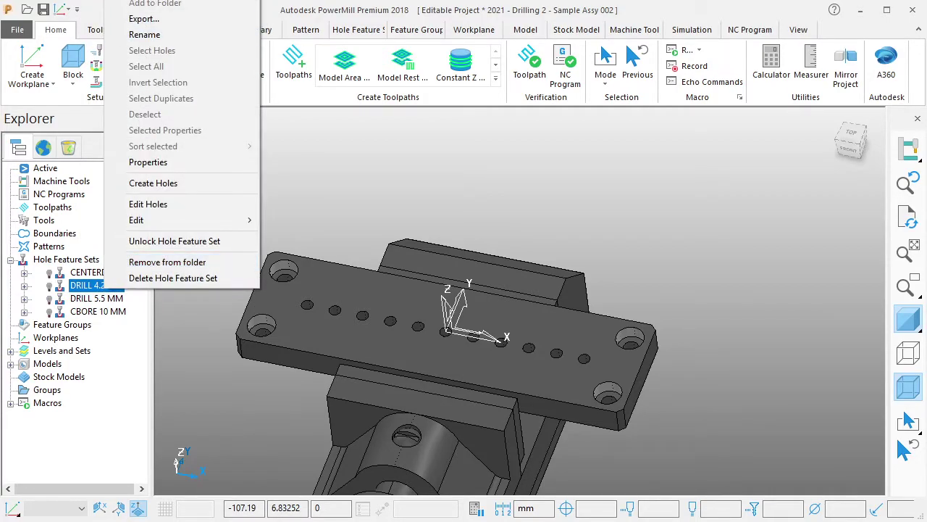
pyautogui.click(187, 6)
pyautogui.rightClick(112, 291)
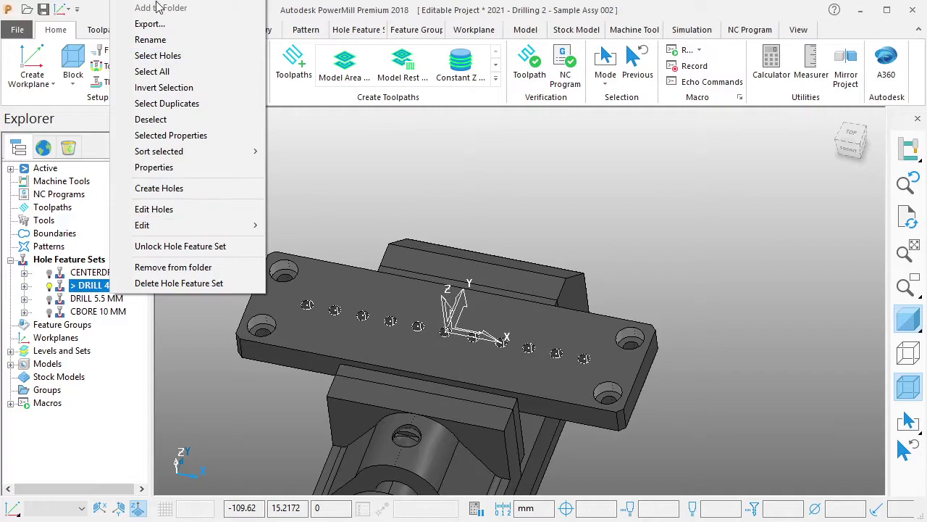
pyautogui.click(159, 6)
pyautogui.rightClick(103, 272)
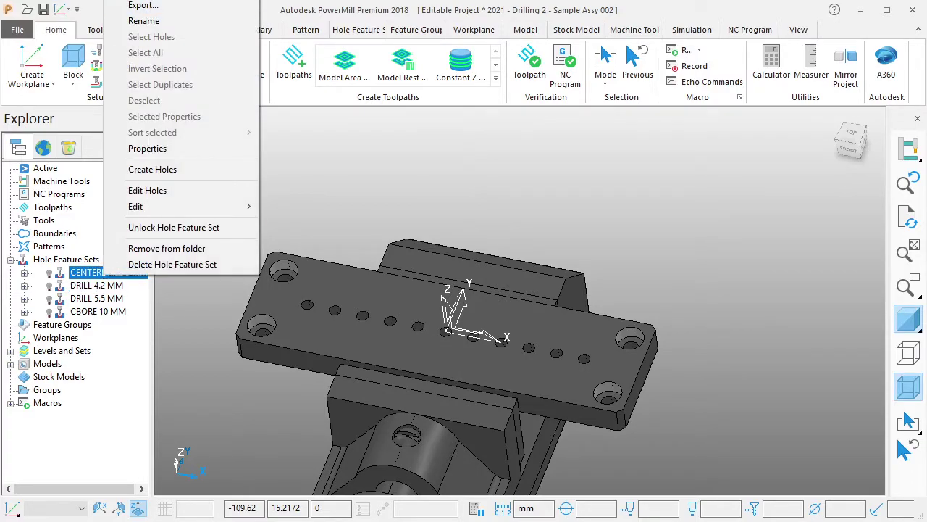
pyautogui.click(145, 6)
pyautogui.rightClick(120, 272)
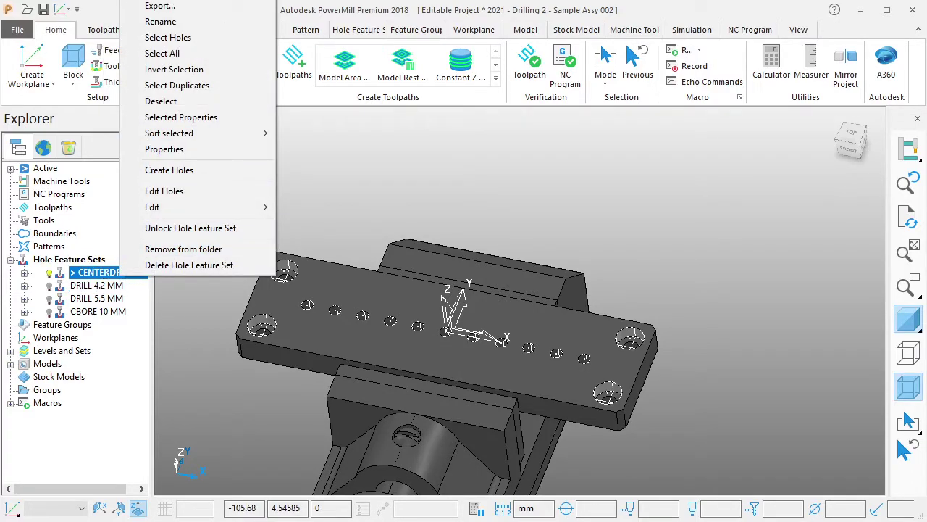
pyautogui.click(159, 6)
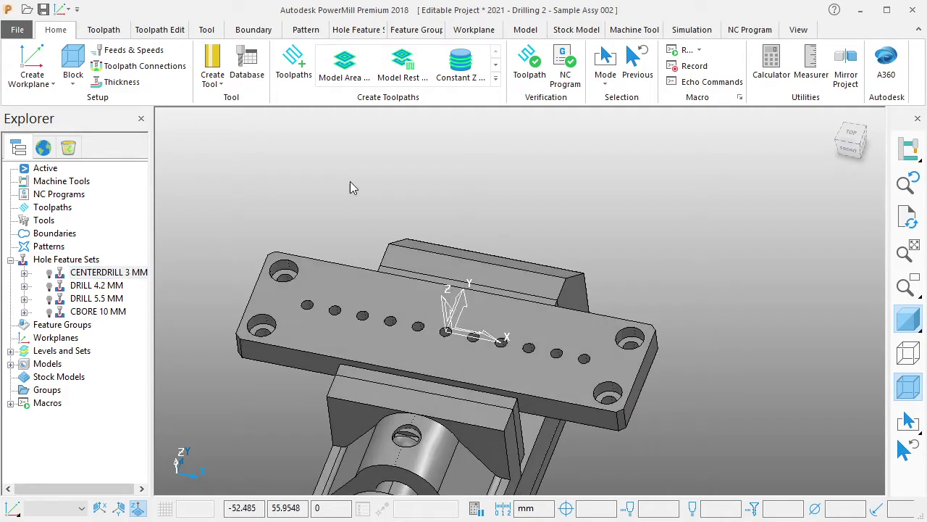
pyautogui.moveTo(350, 181); pyautogui.dragTo(451, 245, button='middle')
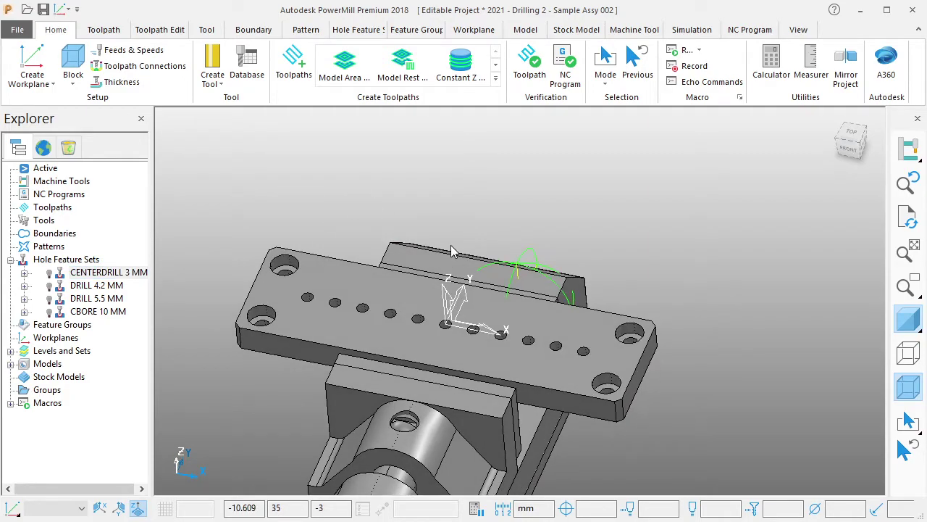
# Save the project and name the end mill CENTERDRILL 3 MM, tool number 1.
pyautogui.click(43, 10)
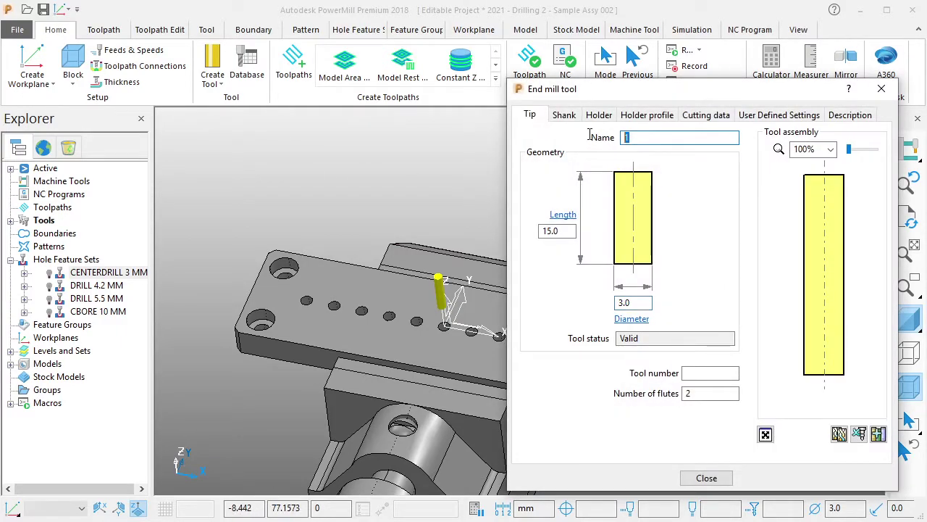
pyautogui.write('CENTERDRILL 3 MM')
pyautogui.press('Tab')
pyautogui.write('1')
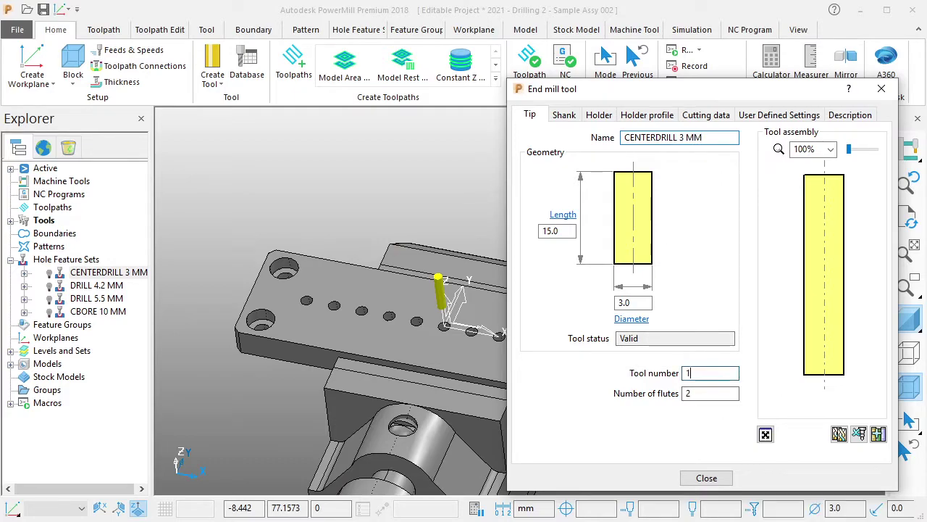
pyautogui.click(691, 373)
pyautogui.write('1')
pyautogui.click(633, 304)
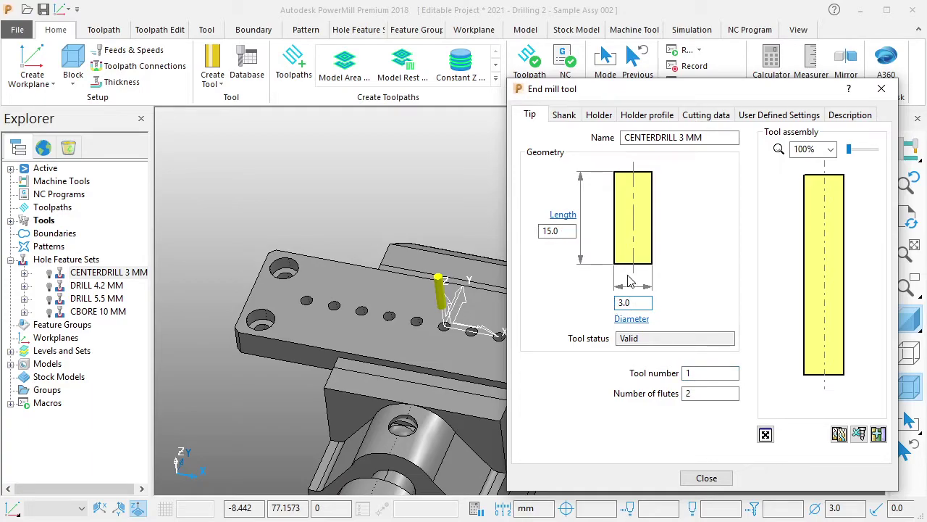
# Add a tapered shank component with lower diameter 10 and upper diameter 20.
pyautogui.click(565, 116)
pyautogui.click(628, 180)
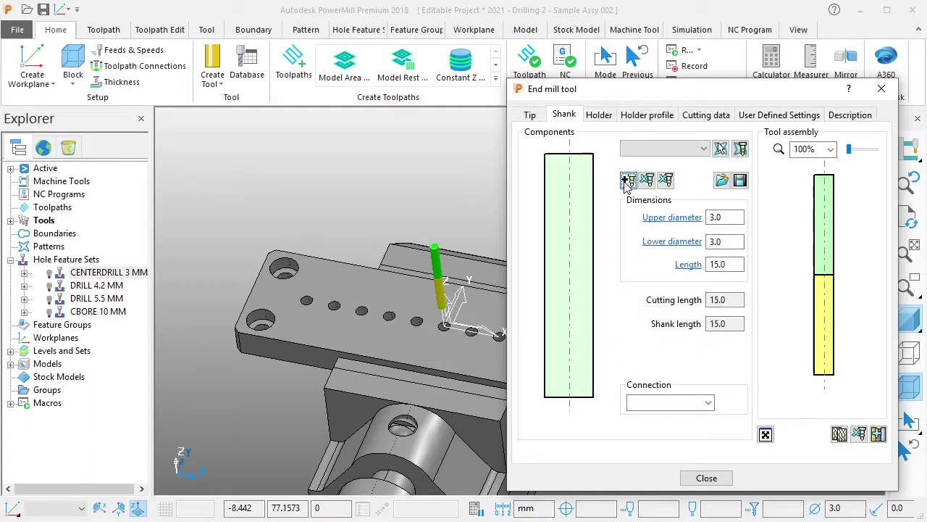
pyautogui.click(679, 240)
pyautogui.write('10')
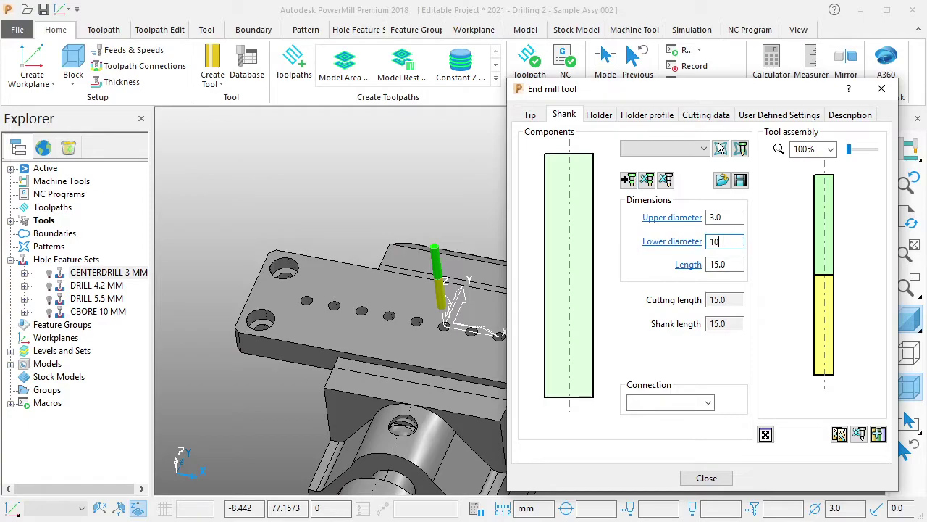
pyautogui.click(669, 215)
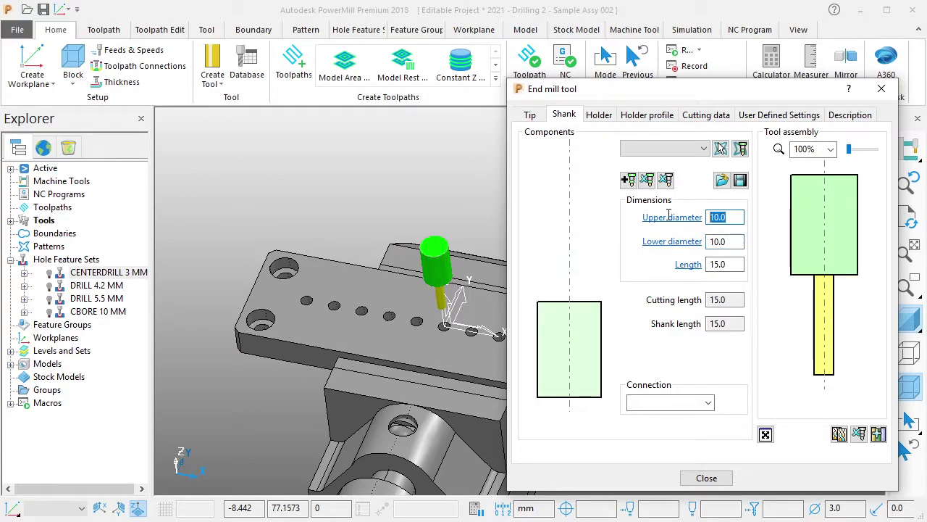
pyautogui.write('20')
pyautogui.press('Return')
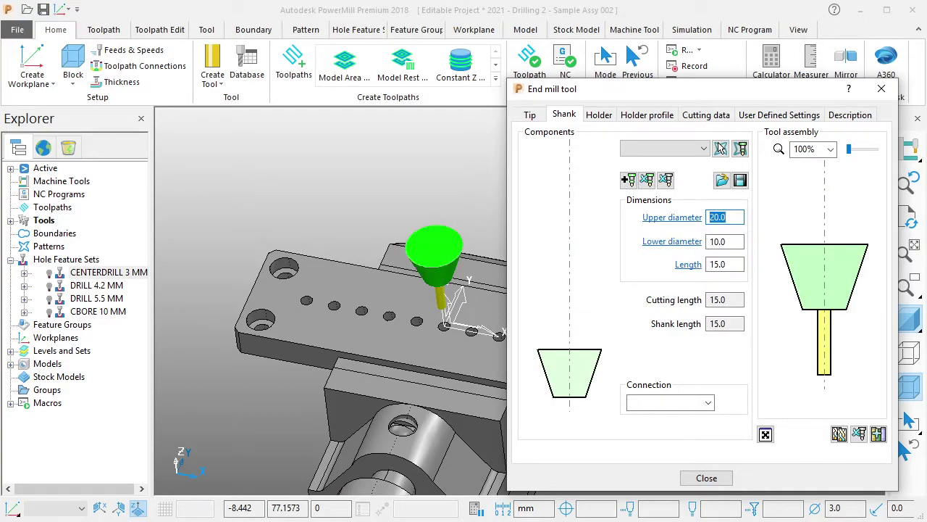
pyautogui.click(600, 116)
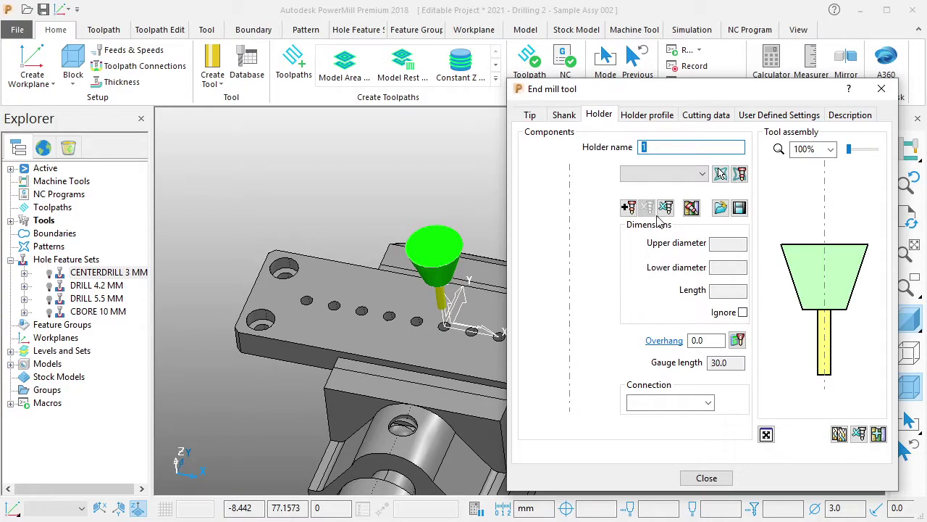
# Add a holder to CENTERDRILL 3 MM at 30 mm overhang, trying 40, 20 and 30 mm diameters.
pyautogui.click(629, 208)
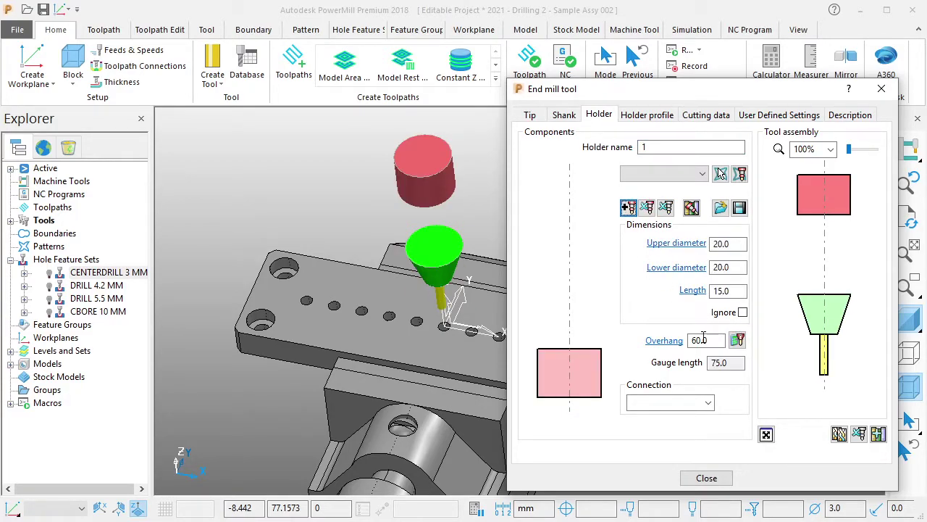
pyautogui.moveTo(706, 340); pyautogui.dragTo(616, 338)
pyautogui.write('30')
pyautogui.press('Return')
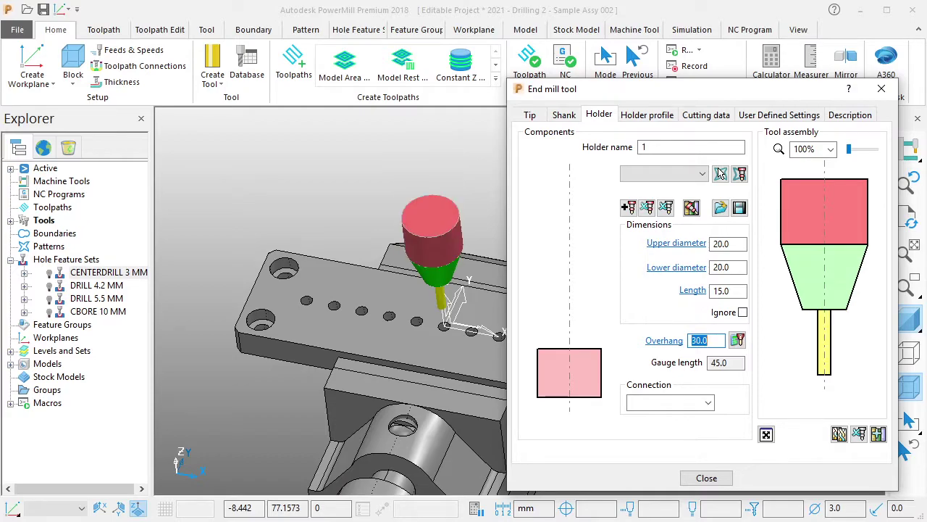
pyautogui.moveTo(732, 268); pyautogui.dragTo(672, 275)
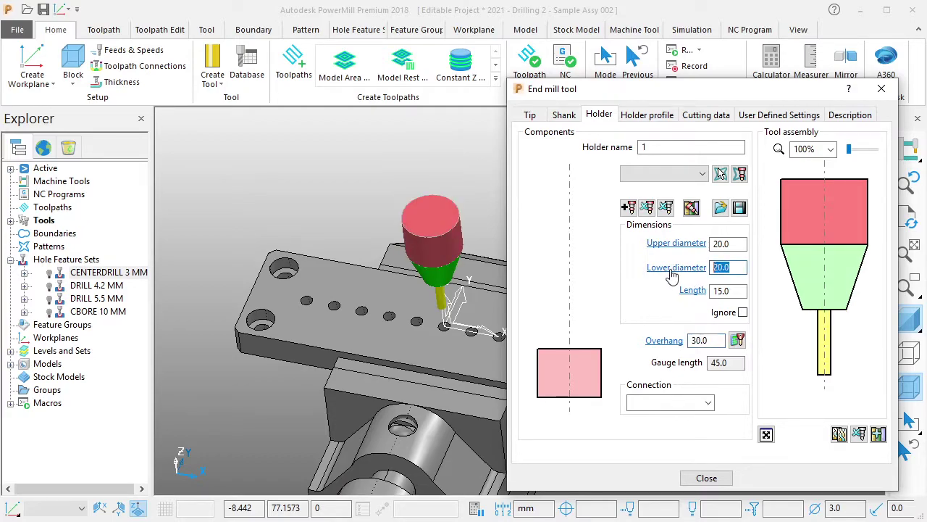
pyautogui.write('40')
pyautogui.press('Return')
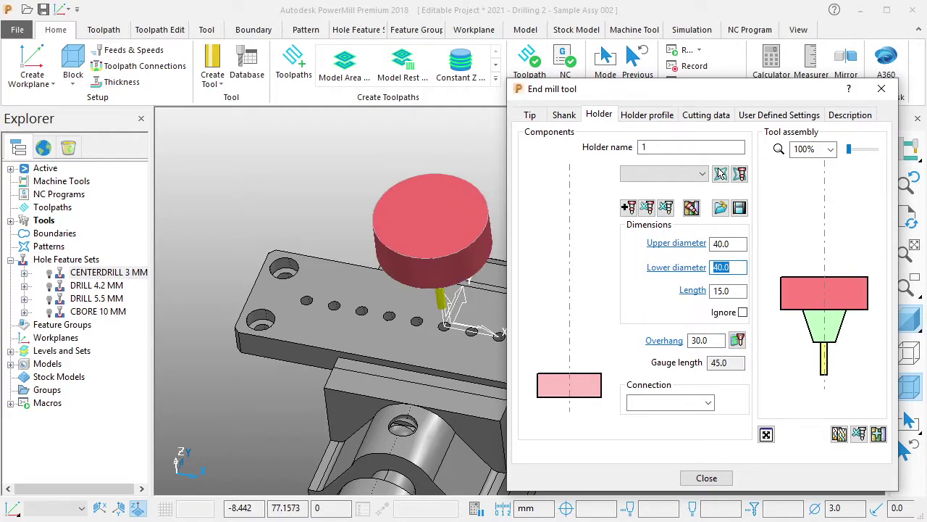
pyautogui.write('20')
pyautogui.press('Return')
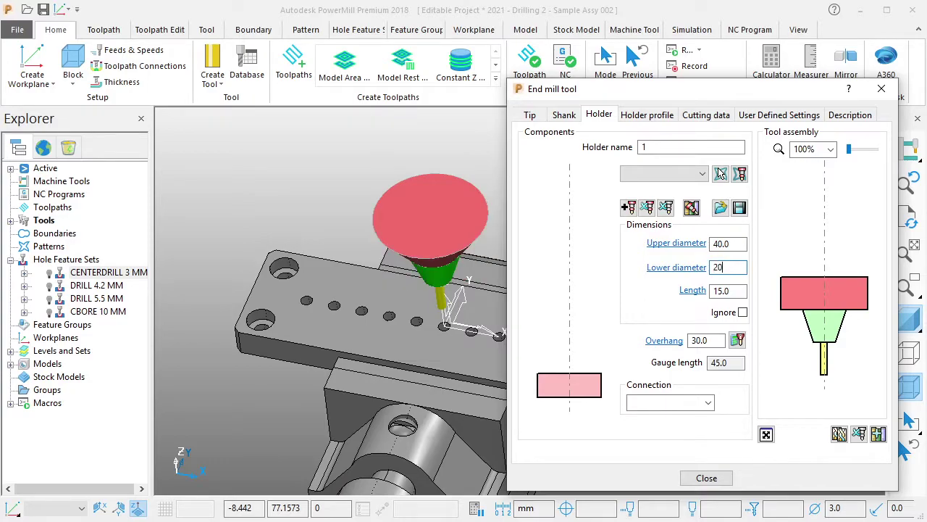
pyautogui.write('30')
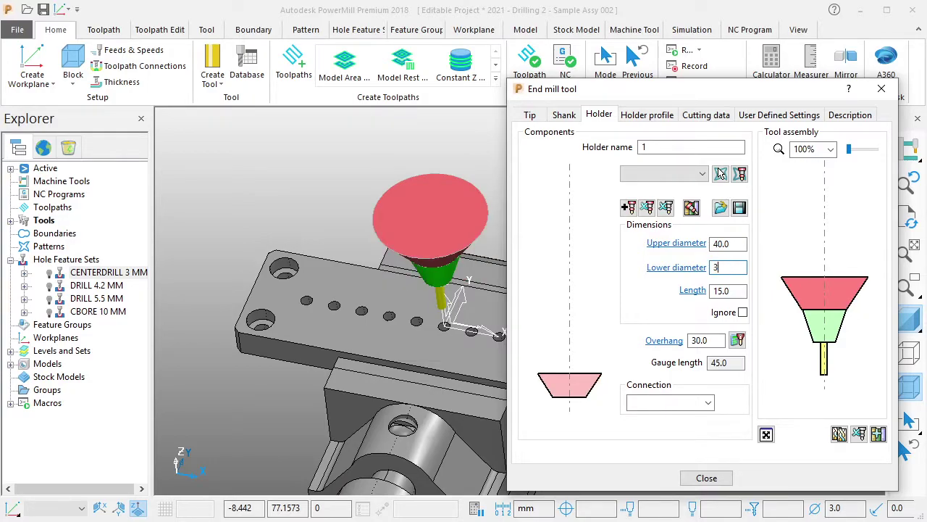
pyautogui.press('Return')
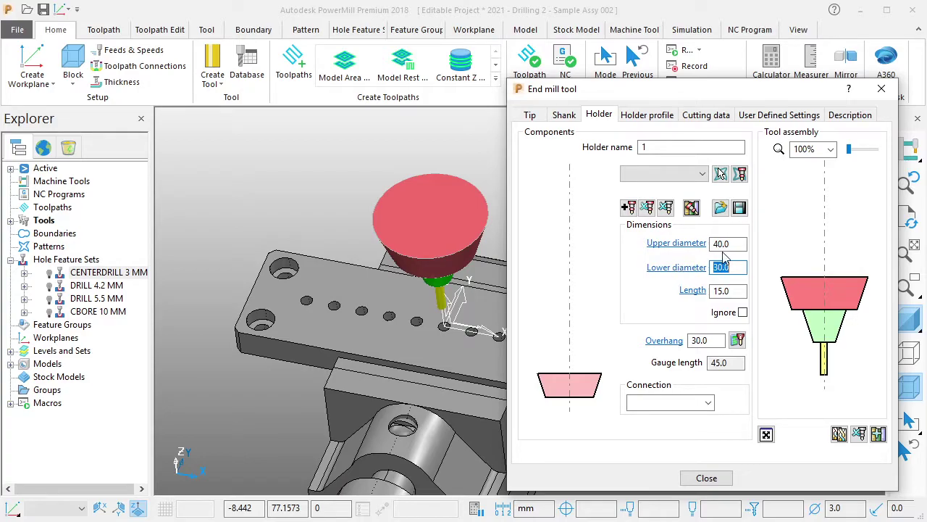
pyautogui.doubleClick(728, 243)
pyautogui.write('30')
pyautogui.press('Return')
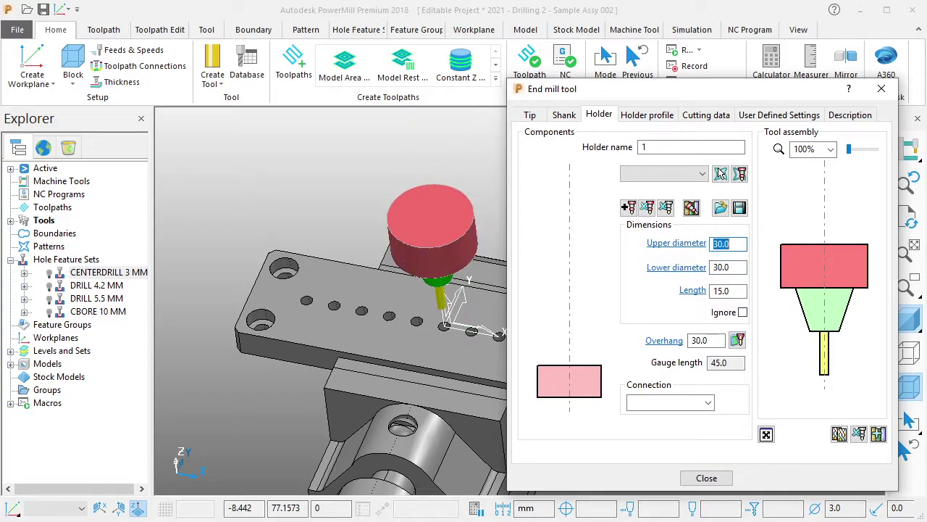
# Narrow the shank's upper diameter to 15 mm.
pyautogui.click(568, 116)
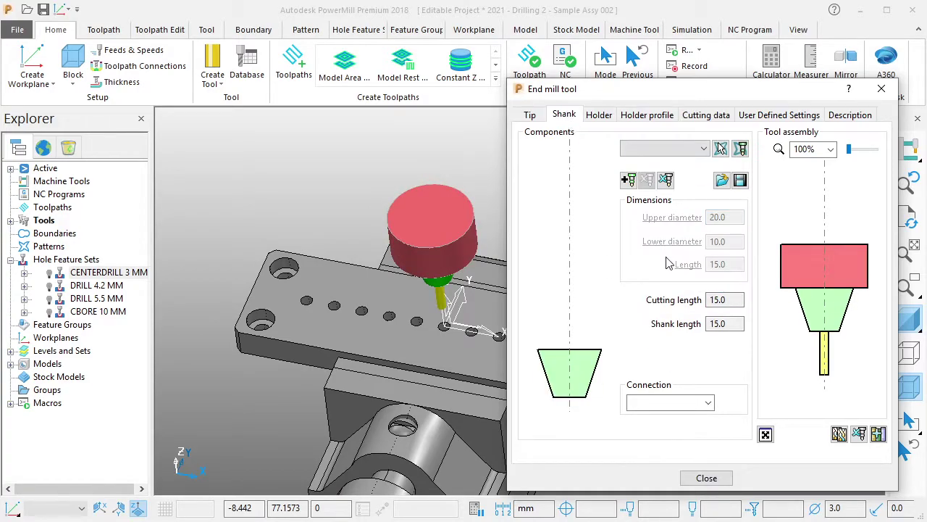
pyautogui.click(583, 376)
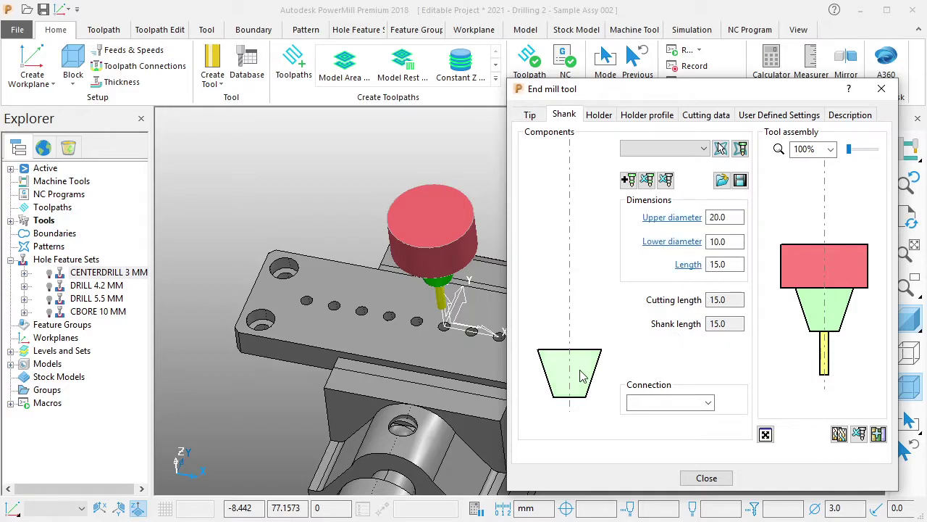
pyautogui.doubleClick(717, 217)
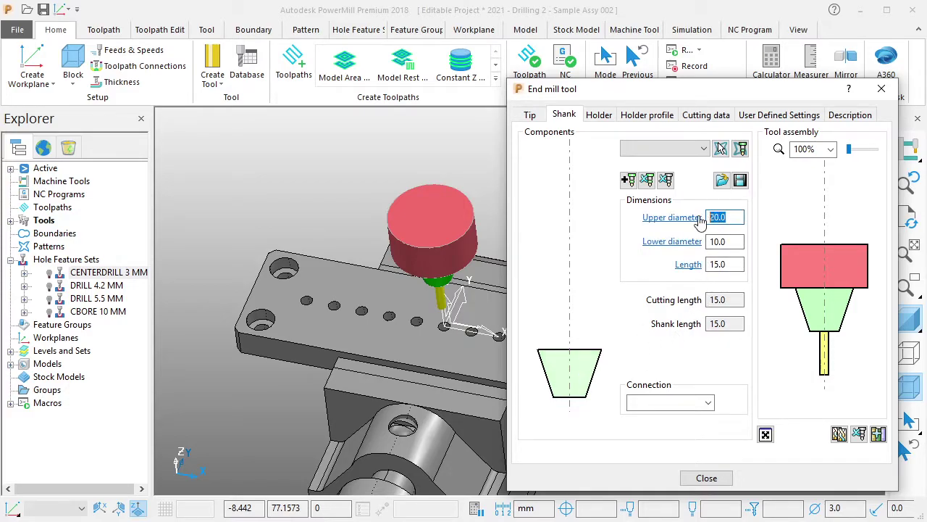
pyautogui.write('15')
pyautogui.press('Return')
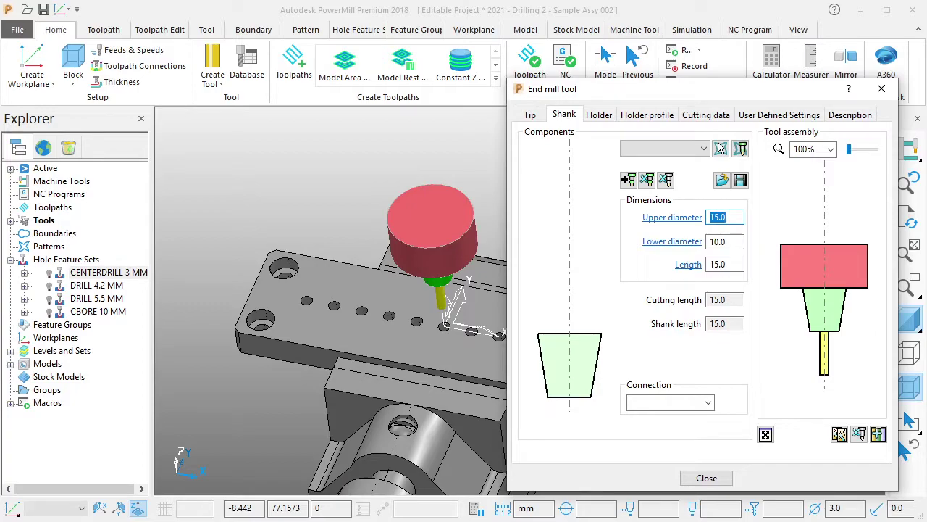
# Set both the lower and upper holder diameters to 20 mm.
pyautogui.click(599, 114)
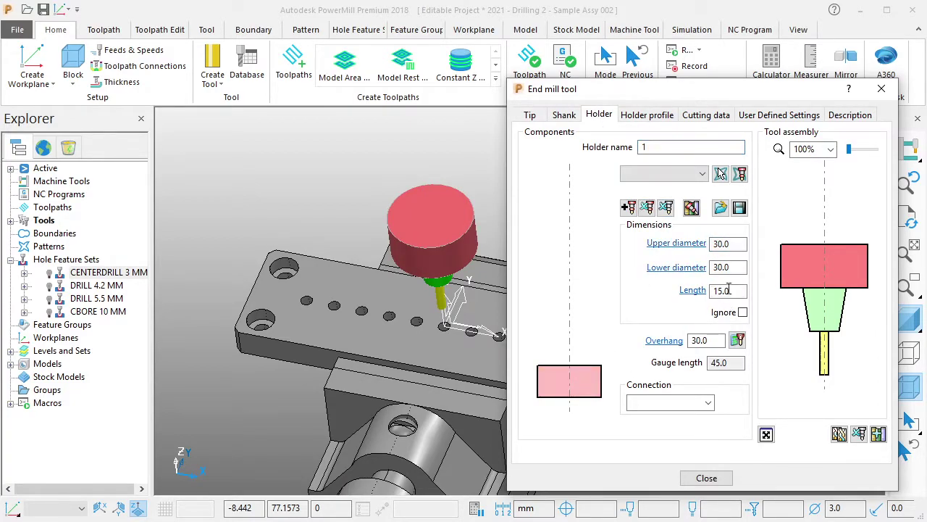
pyautogui.doubleClick(725, 267)
pyautogui.write('20')
pyautogui.press('Return')
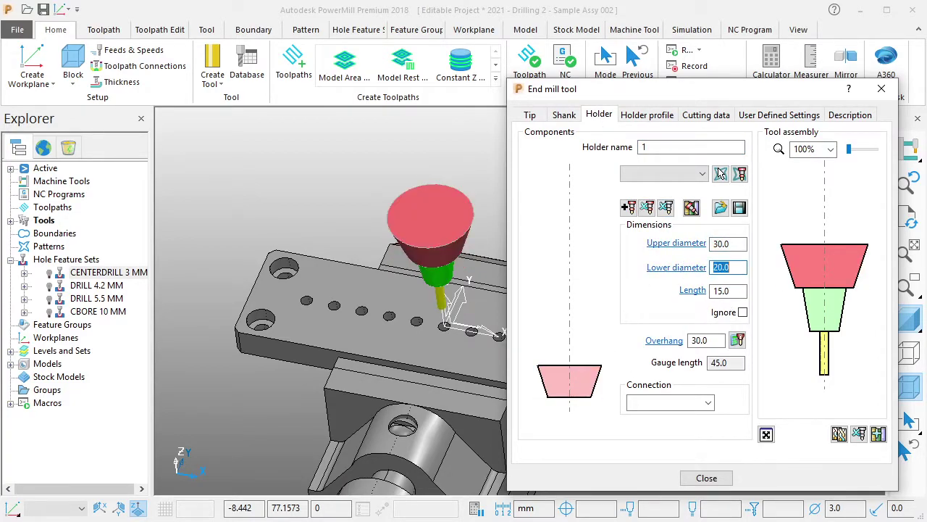
pyautogui.doubleClick(737, 245)
pyautogui.write('2')
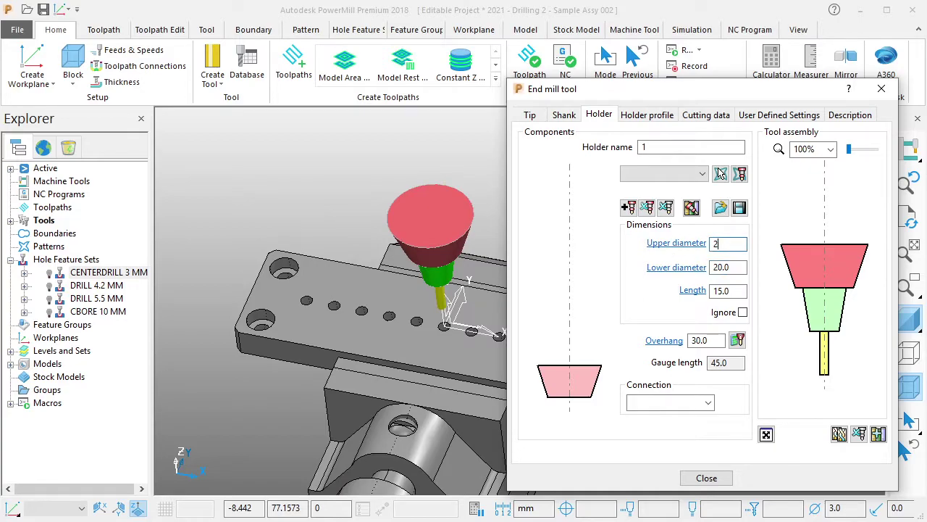
pyautogui.write('0.0')
pyautogui.press('Return')
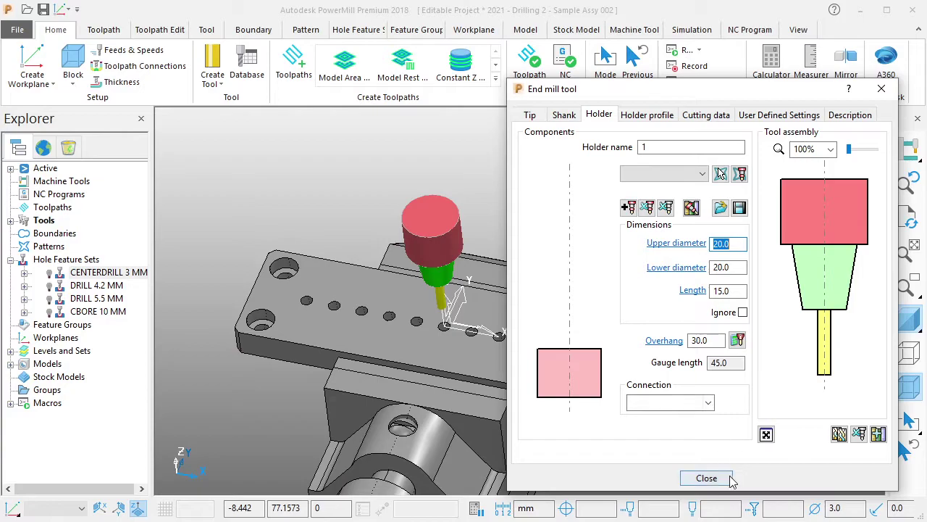
# Close the tool editor and expand the Tools list in the explorer.
pyautogui.click(706, 477)
pyautogui.scroll(2, 478, 294)
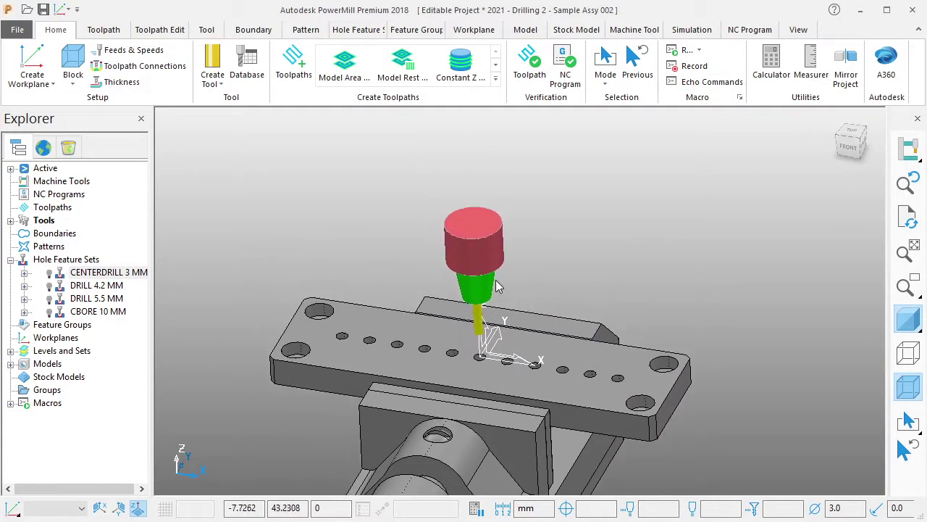
pyautogui.scroll(1, 496, 280)
pyautogui.scroll(2, 464, 284)
pyautogui.doubleClick(40, 220)
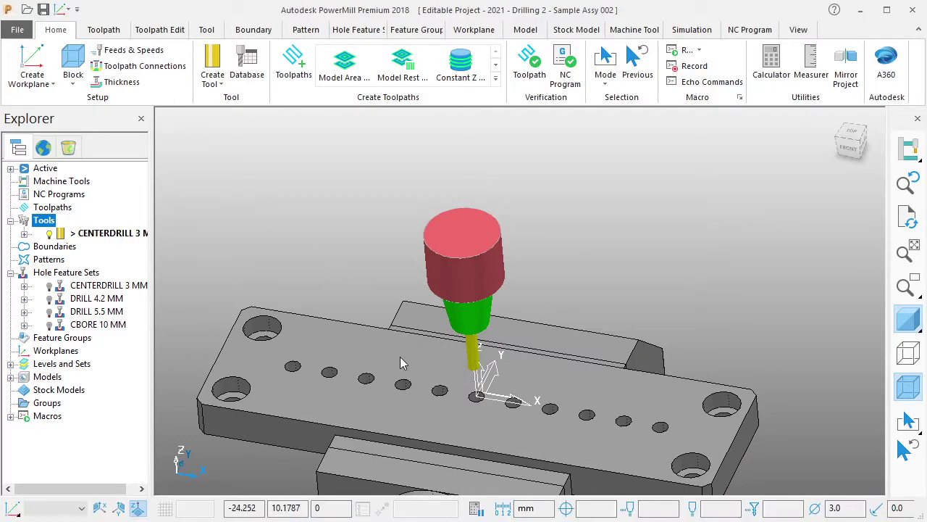
pyautogui.scroll(-2, 402, 356)
pyautogui.scroll(-1, 418, 346)
# Create a new end mill named DRILL 4.2 MM as tool number 2.
pyautogui.click(223, 74)
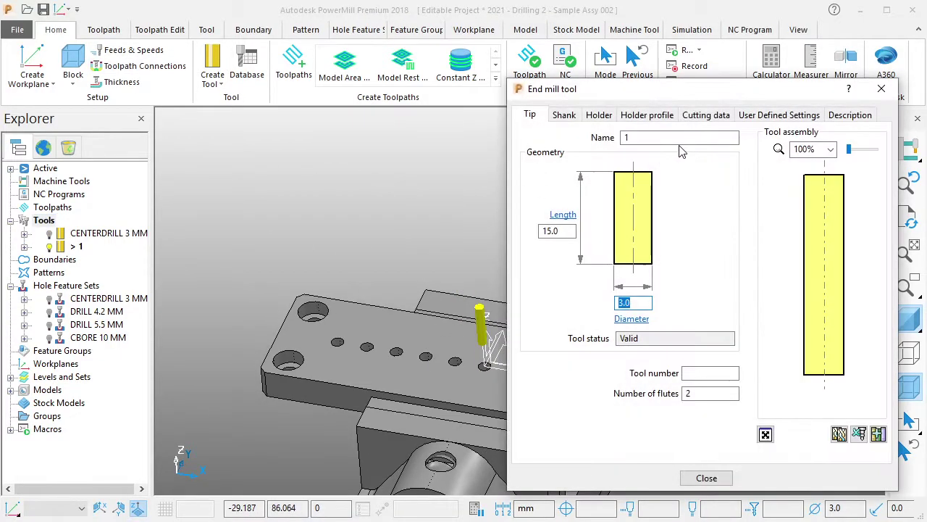
pyautogui.doubleClick(681, 137)
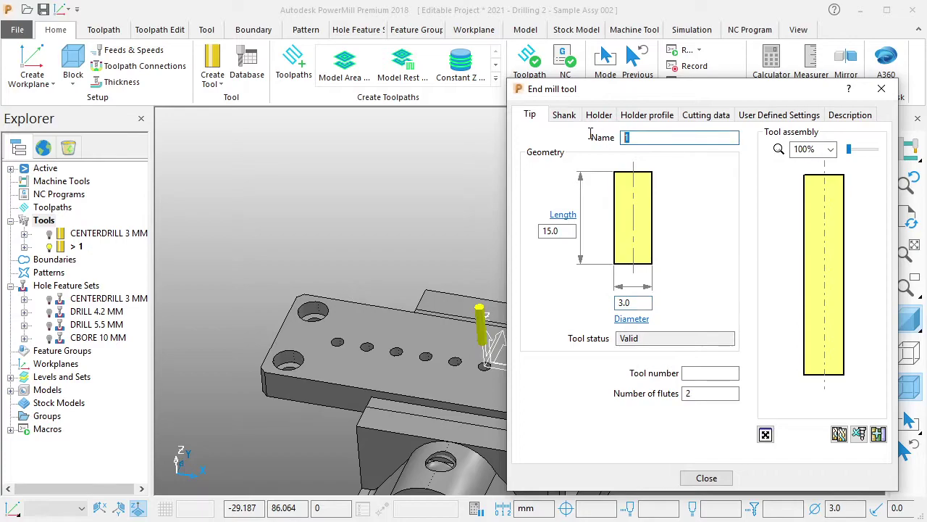
pyautogui.write('DRILL 4.2 MM')
pyautogui.click(724, 372)
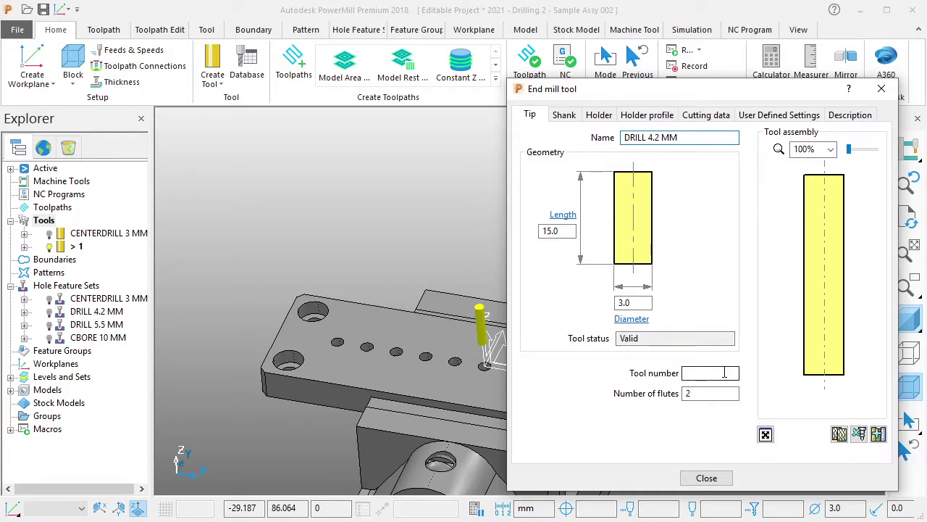
pyautogui.write('2')
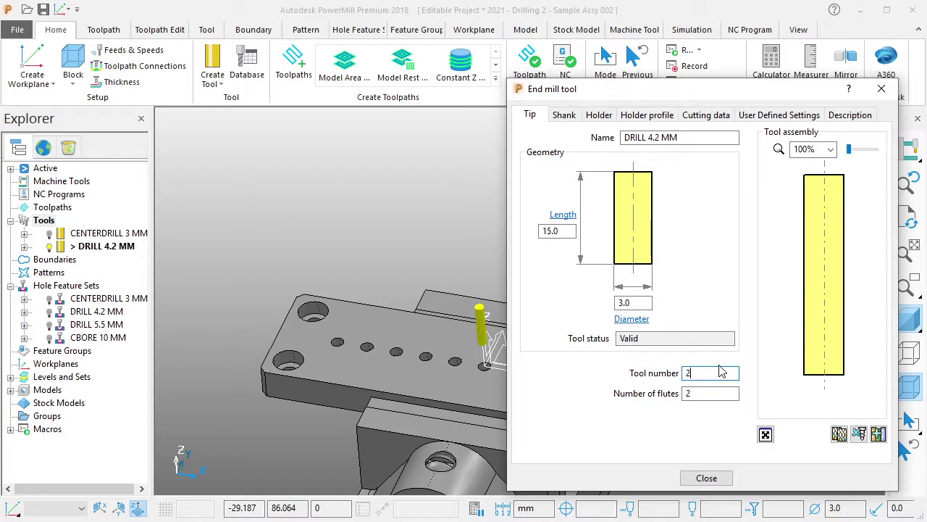
# Set its diameter to 4.2 mm and tip length to 40 mm.
pyautogui.doubleClick(644, 305)
pyautogui.write('4.2')
pyautogui.doubleClick(561, 231)
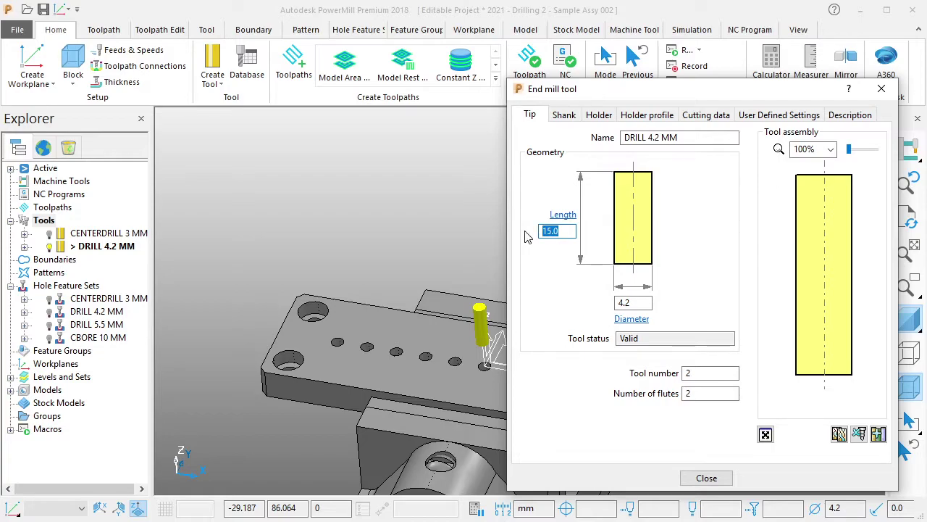
pyautogui.write('40')
pyautogui.click(645, 308)
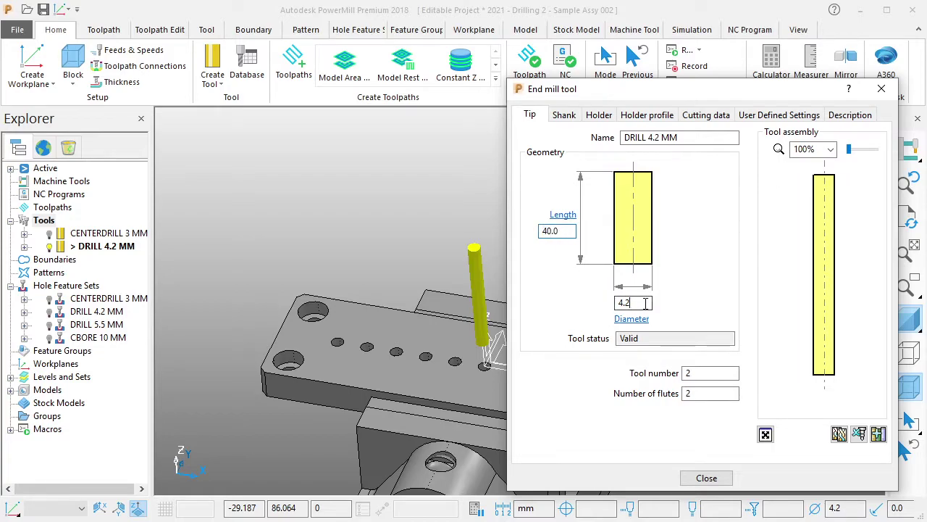
# Add a tapered shank to DRILL 4.2 MM, 20 mm lower and 30 mm upper diameter.
pyautogui.click(577, 118)
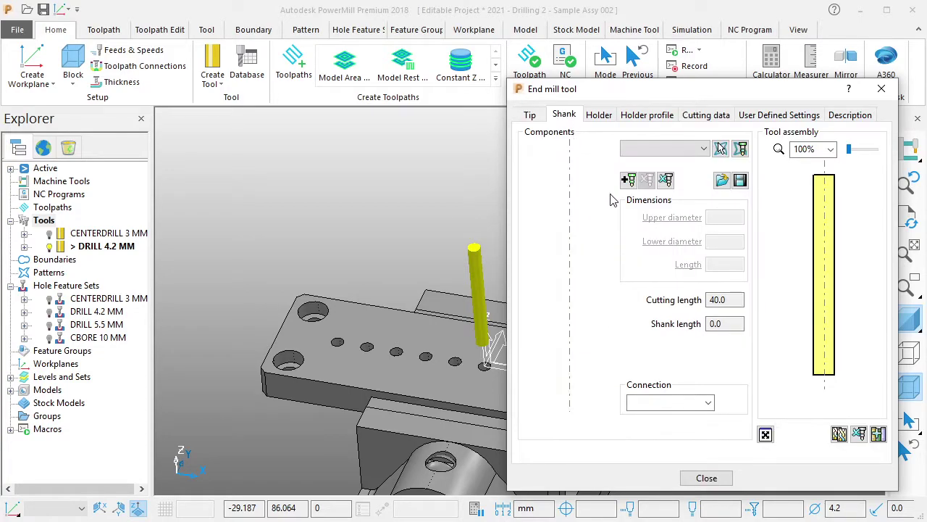
pyautogui.click(628, 181)
pyautogui.doubleClick(715, 241)
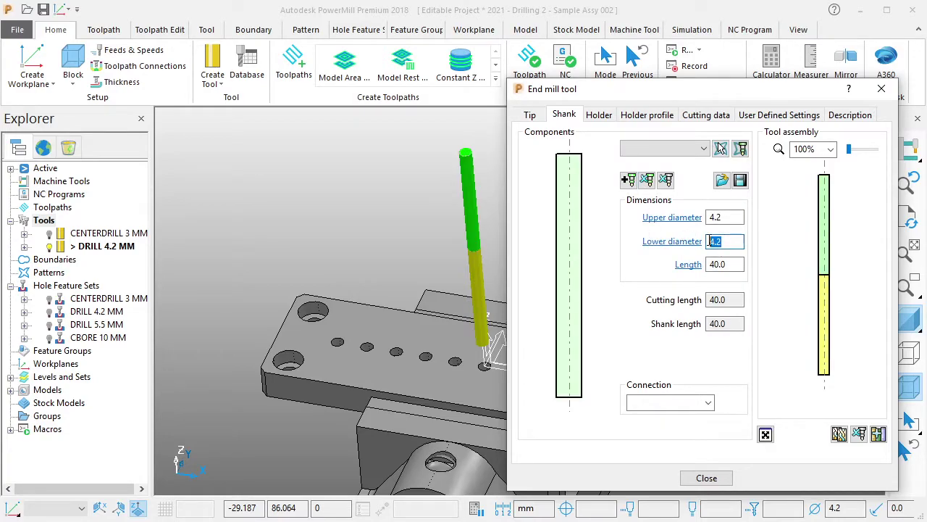
pyautogui.write('20')
pyautogui.press('Return')
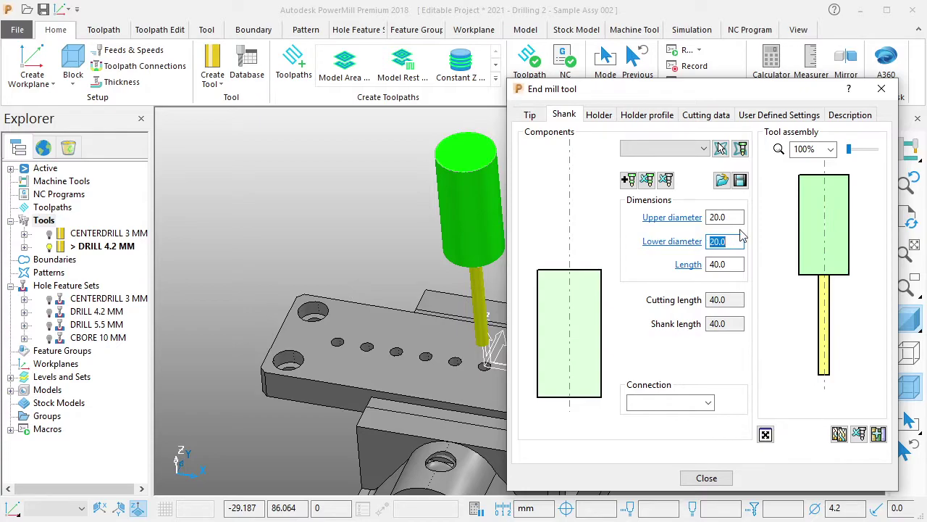
pyautogui.click(732, 223)
pyautogui.moveTo(736, 220); pyautogui.dragTo(702, 221)
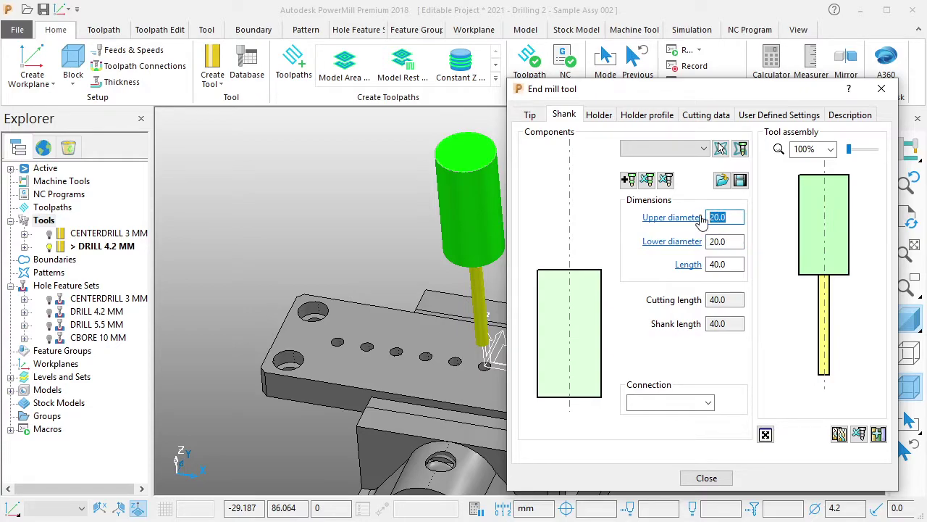
pyautogui.write('25')
pyautogui.press('Return')
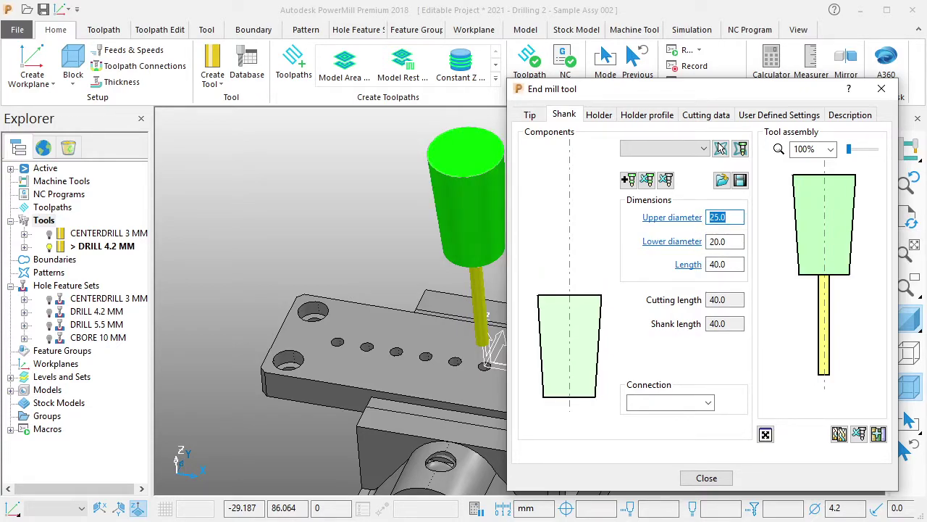
pyautogui.write('30')
pyautogui.press('Return')
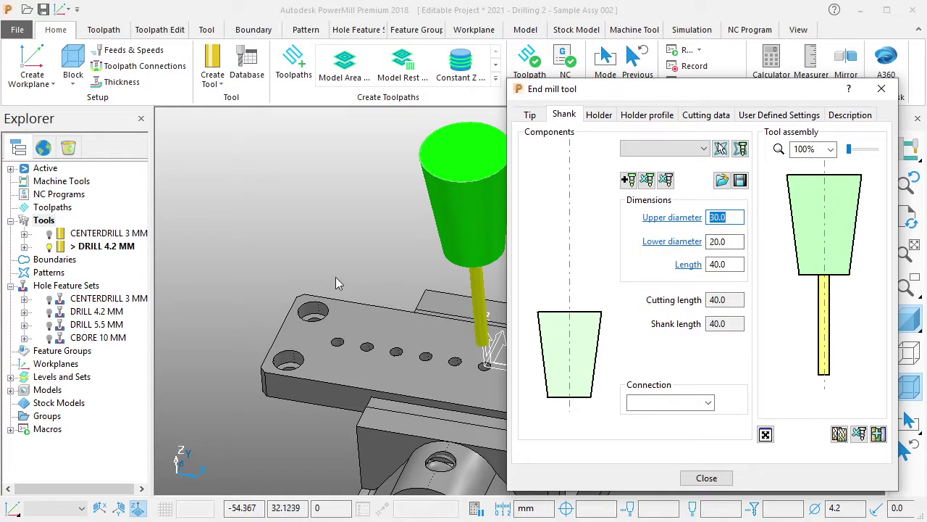
# Shorten the drill tip length to 35 mm.
pyautogui.click(534, 117)
pyautogui.moveTo(584, 236); pyautogui.dragTo(513, 237)
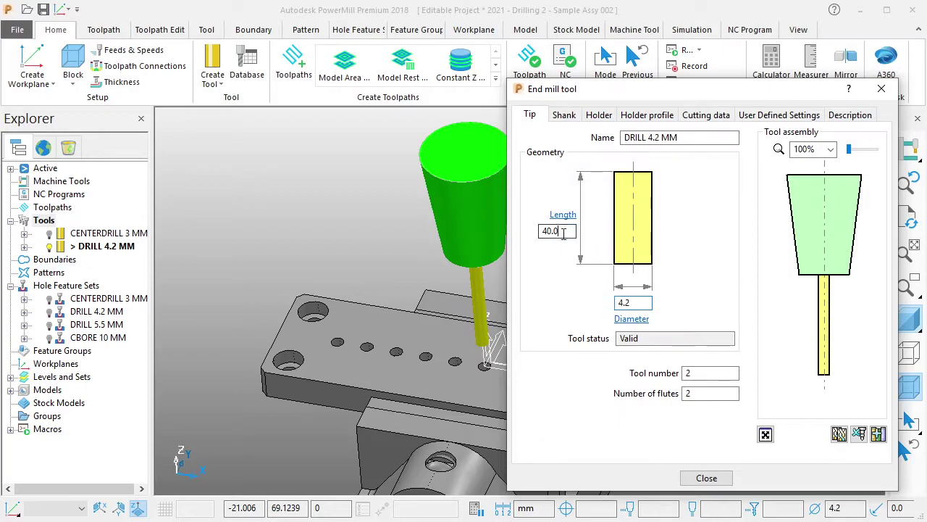
pyautogui.write('30')
pyautogui.press('Return')
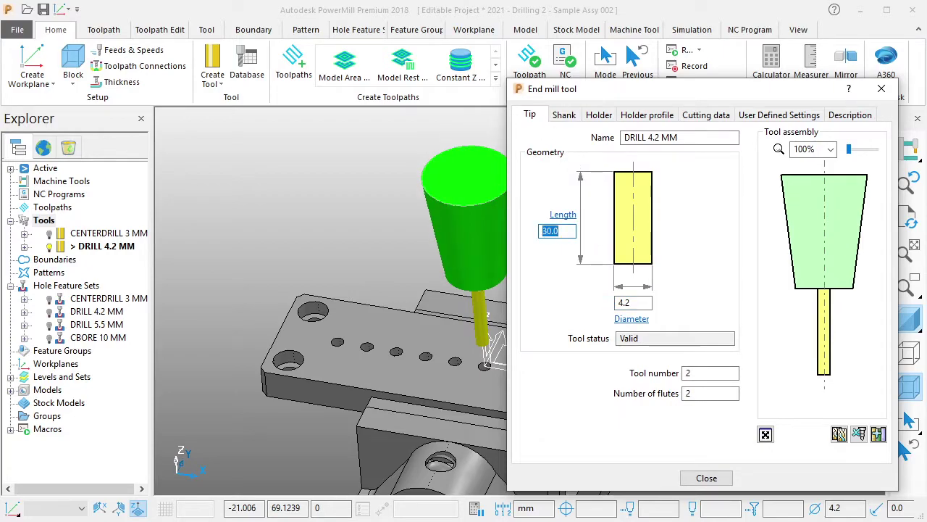
pyautogui.write('35')
pyautogui.press('Return')
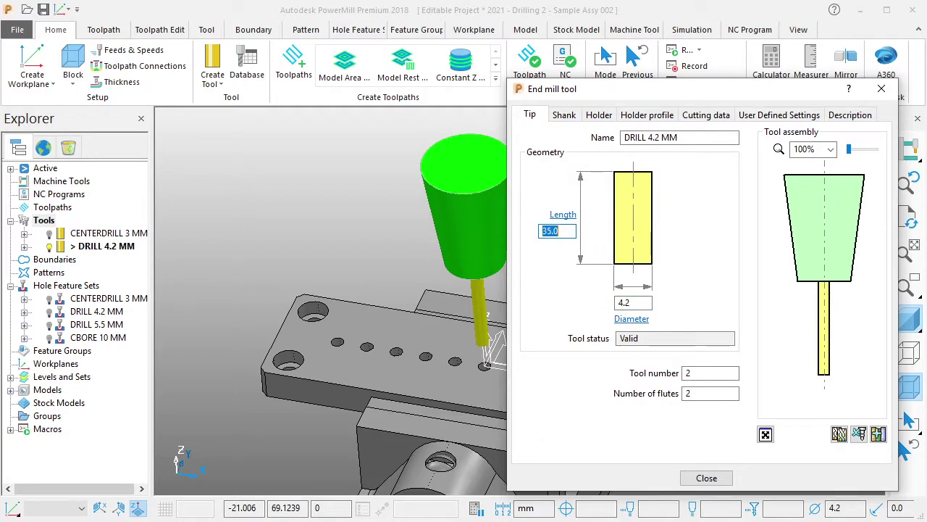
pyautogui.click(566, 116)
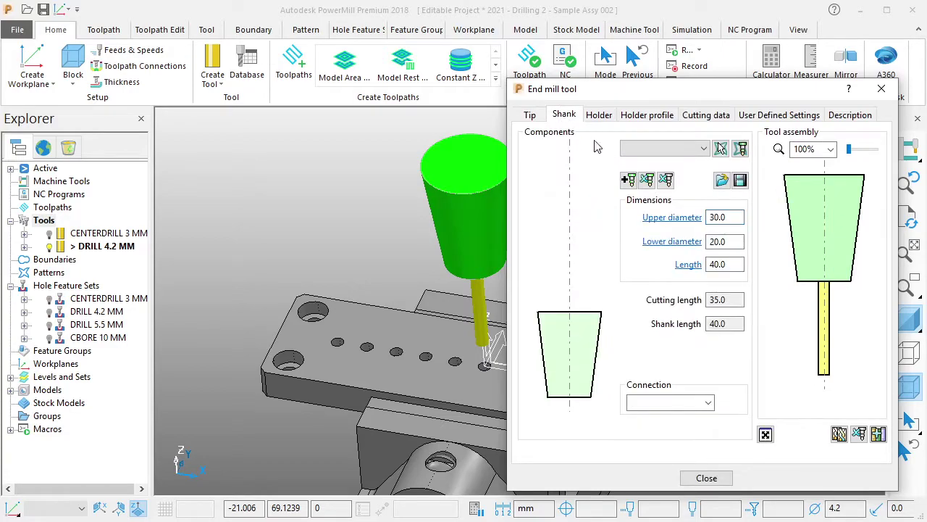
# Add a 40 mm diameter holder to DRILL 4.2 MM at 75 mm overhang.
pyautogui.click(595, 116)
pyautogui.click(629, 207)
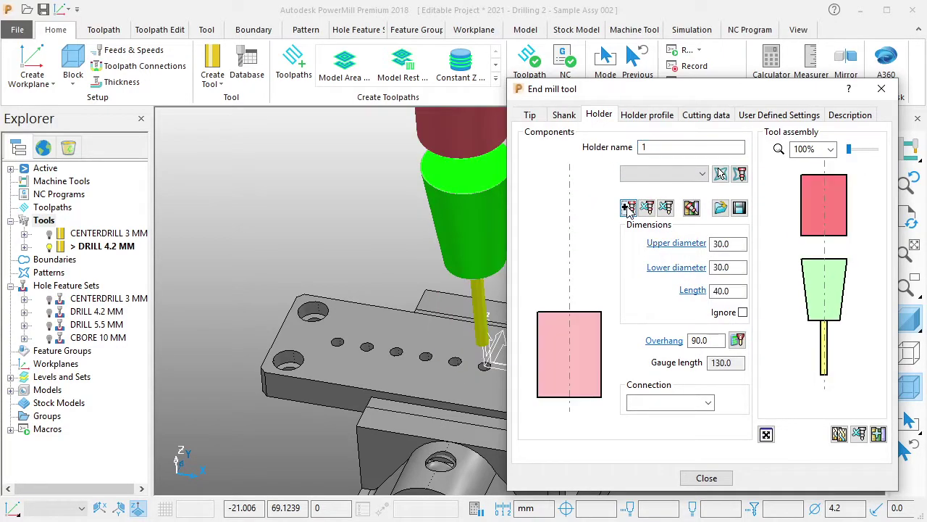
pyautogui.moveTo(708, 340); pyautogui.dragTo(699, 340)
pyautogui.write('8')
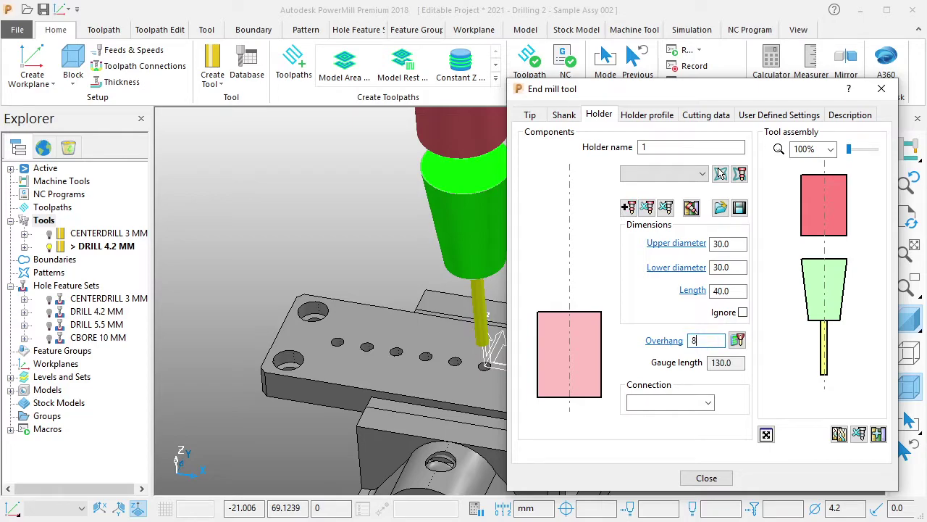
pyautogui.write('0.0')
pyautogui.press('Return')
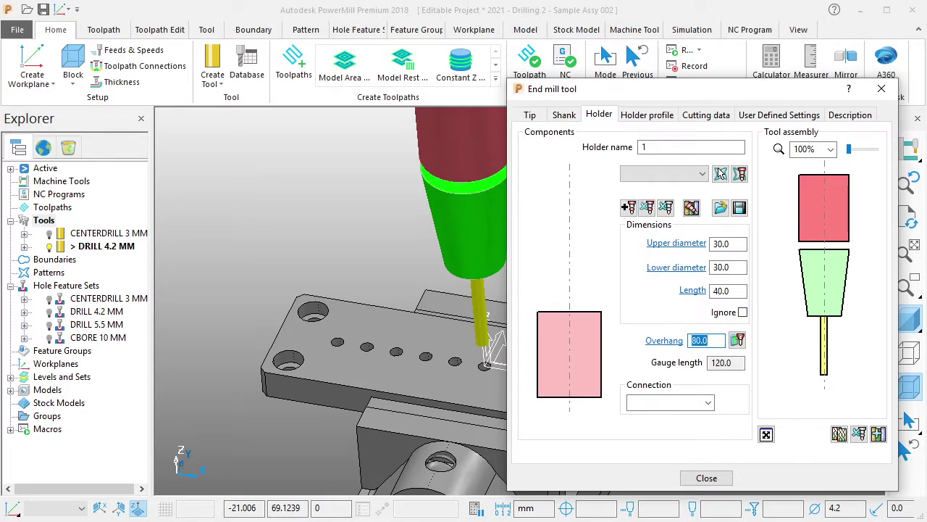
pyautogui.write('75')
pyautogui.press('Return')
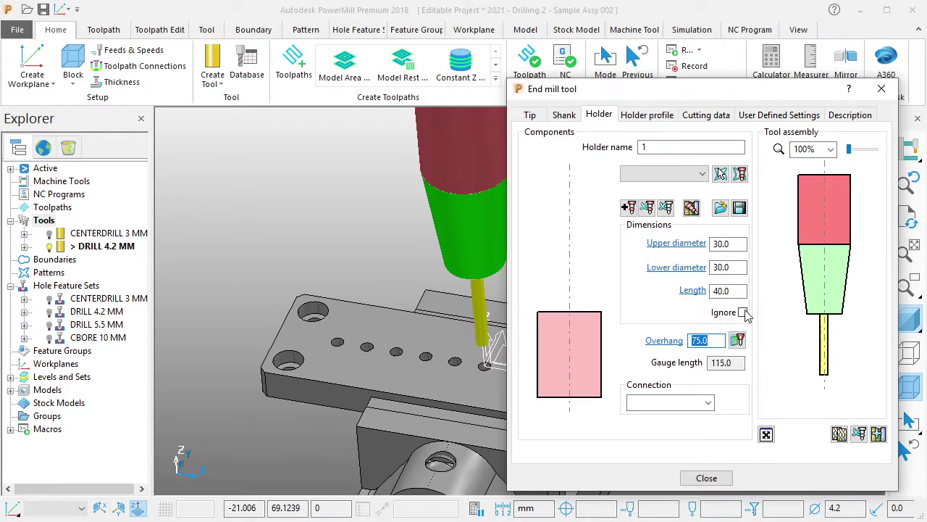
pyautogui.doubleClick(724, 267)
pyautogui.write('40')
pyautogui.press('Return')
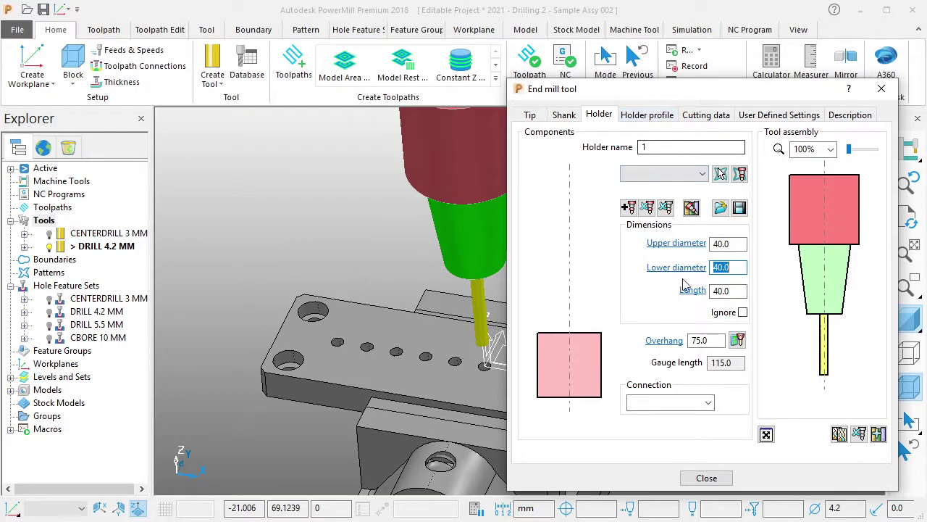
# Close the DRILL 4.2 MM editor and create a new tool named DRILL 5.5.
pyautogui.click(706, 478)
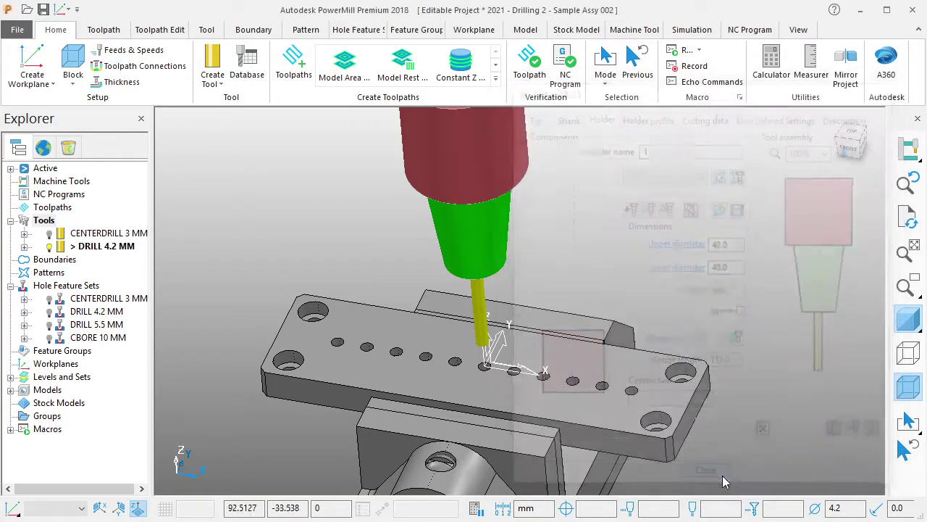
pyautogui.click(212, 60)
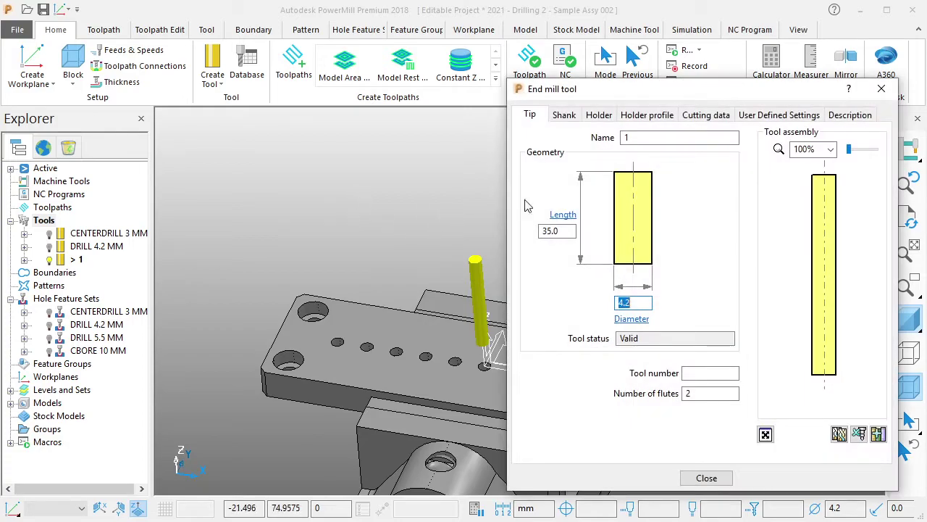
pyautogui.doubleClick(654, 138)
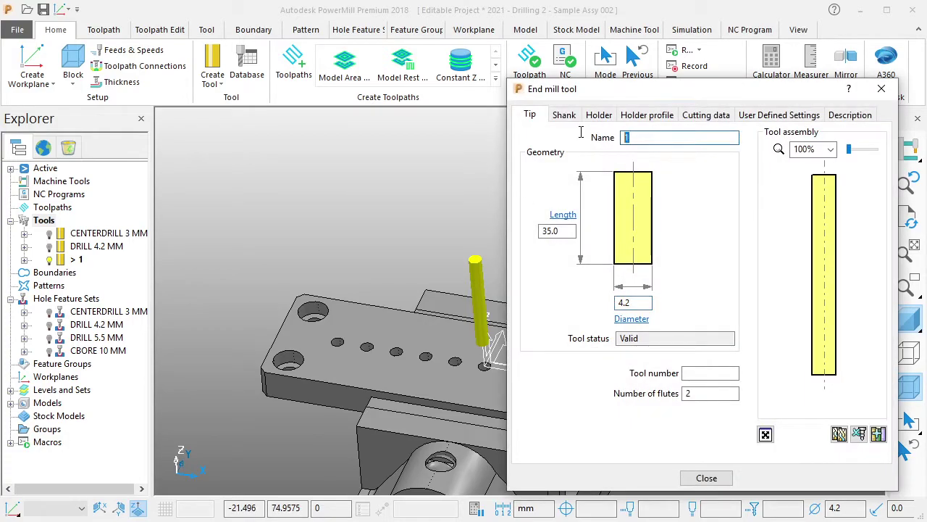
pyautogui.write('DRI')
pyautogui.press('Tab')
# Give DRILL 5.5 a 5.5 mm diameter and tool number 3.
pyautogui.write('5.5')
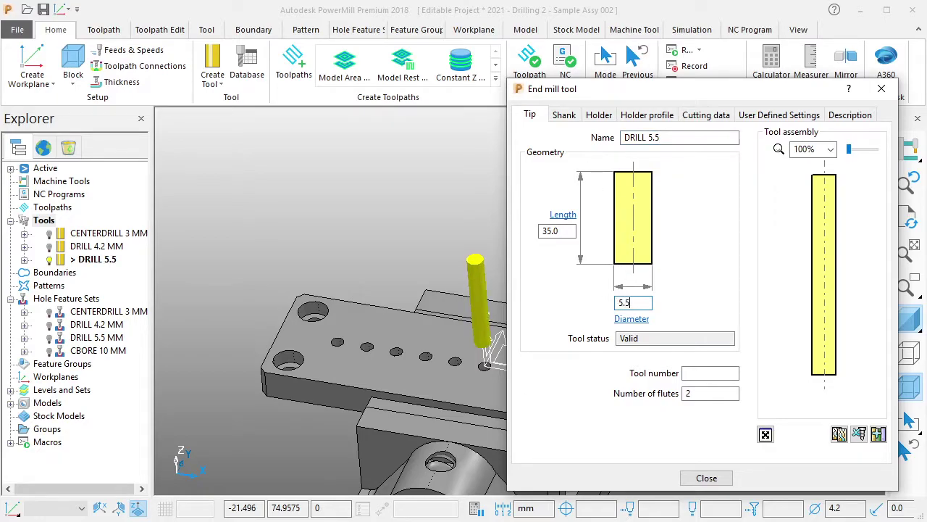
pyautogui.click(707, 372)
pyautogui.write('3')
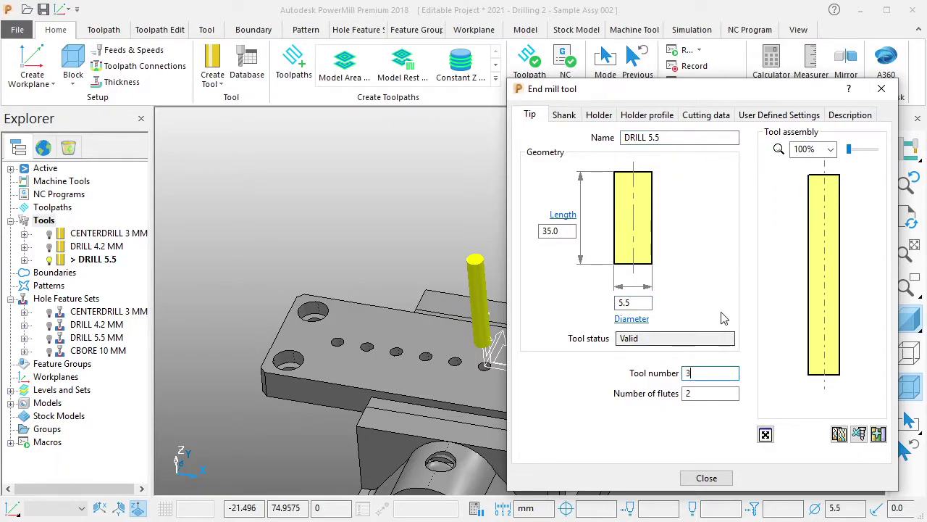
pyautogui.click(564, 114)
# Add a shank to DRILL 5.5 with a 20 mm lower diameter.
pyautogui.click(626, 181)
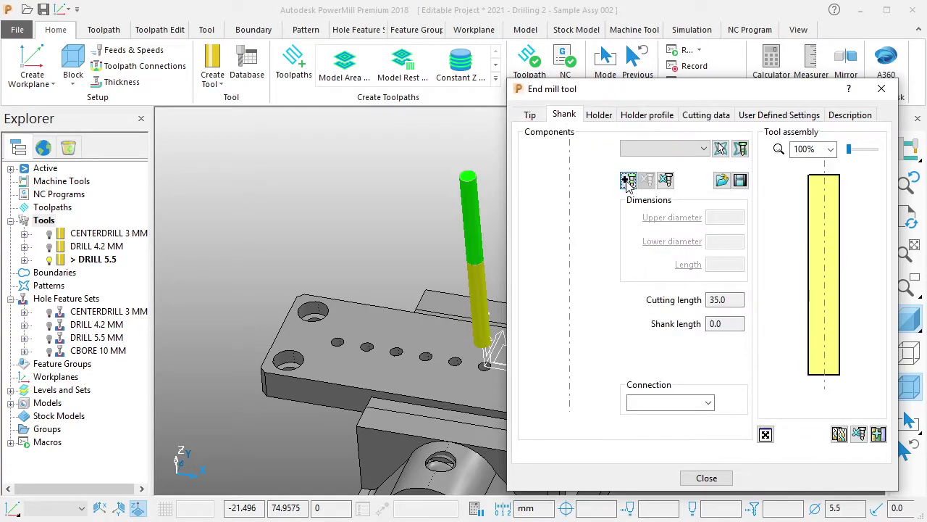
pyautogui.click(725, 242)
pyautogui.doubleClick(724, 242)
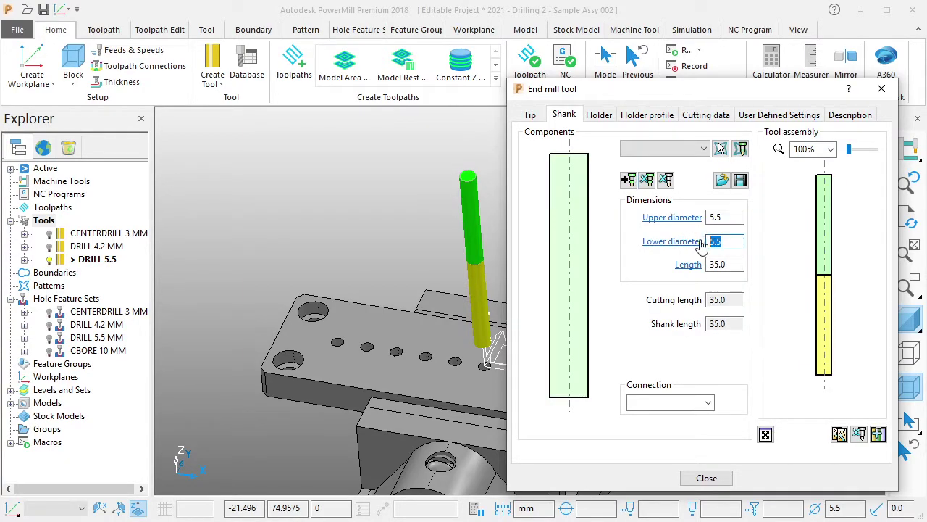
pyautogui.write('15')
pyautogui.press('Return')
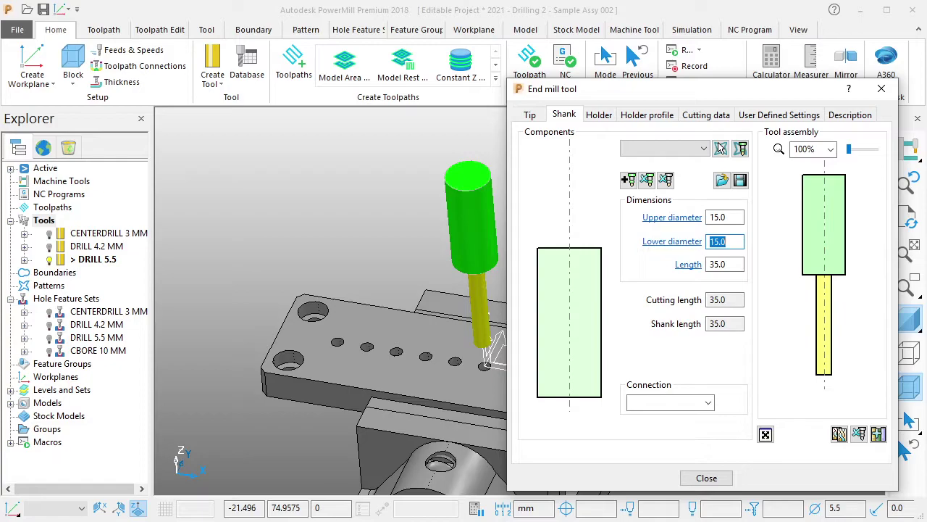
pyautogui.write('20')
pyautogui.press('Return')
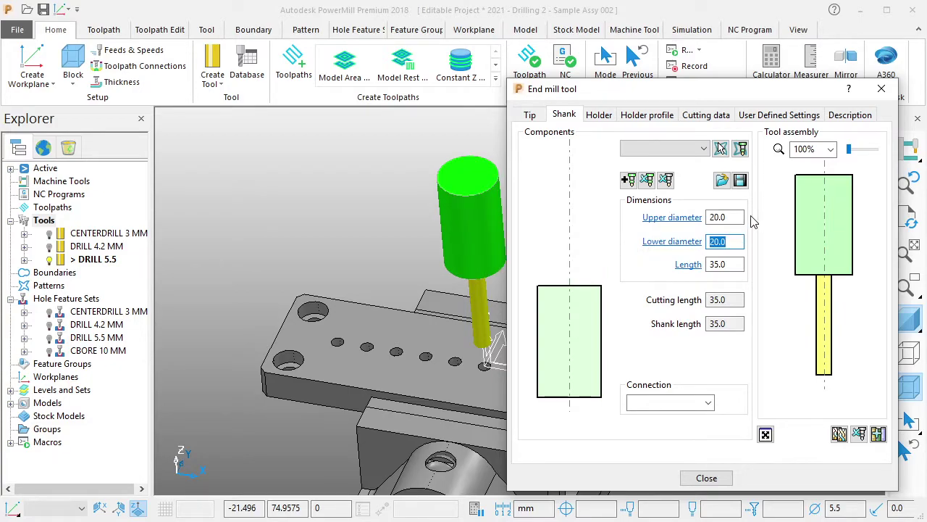
# Set the shank's upper diameter to 40 mm and its length to 30 mm.
pyautogui.doubleClick(725, 217)
pyautogui.write('30')
pyautogui.press('Return')
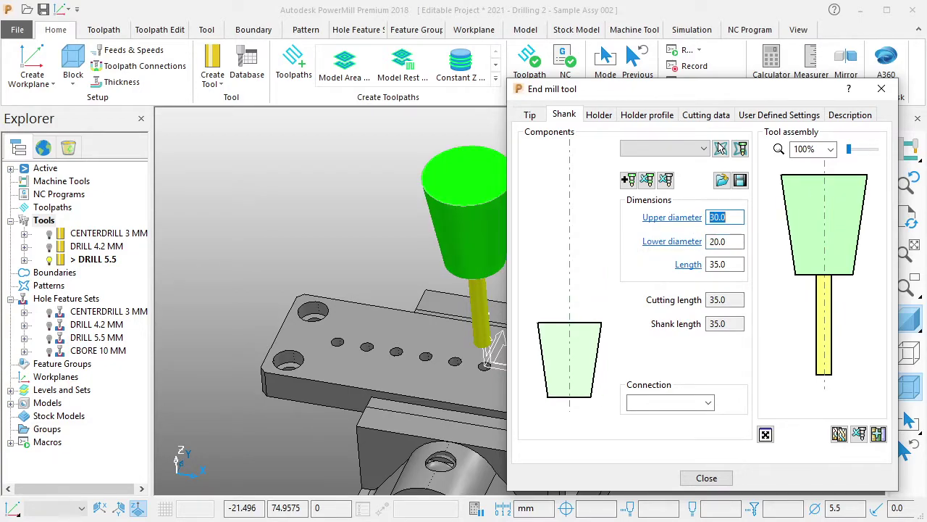
pyautogui.press('Tab')
pyautogui.press('Tab')
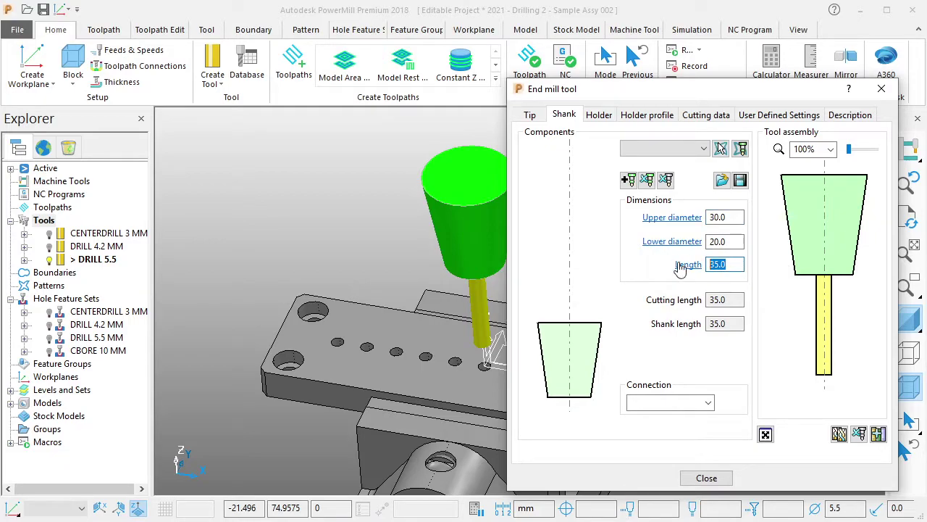
pyautogui.write('30')
pyautogui.press('Return')
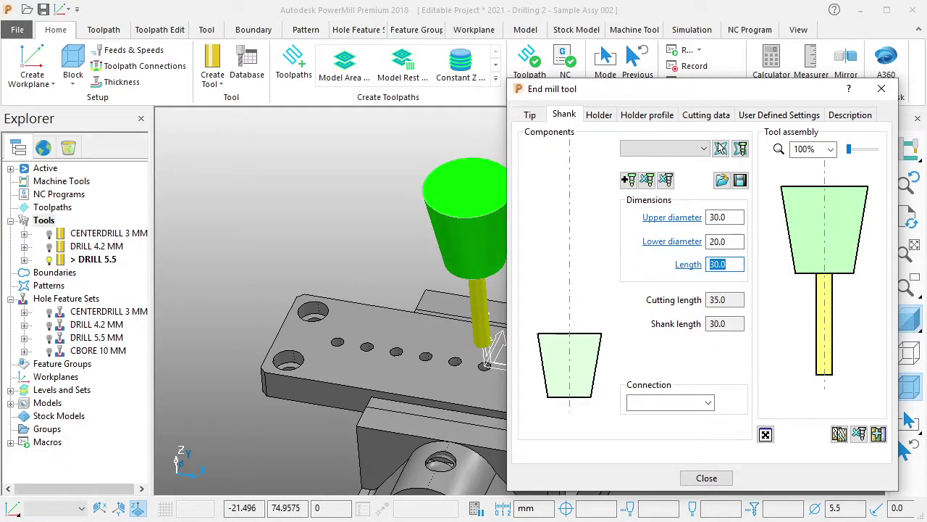
pyautogui.doubleClick(725, 217)
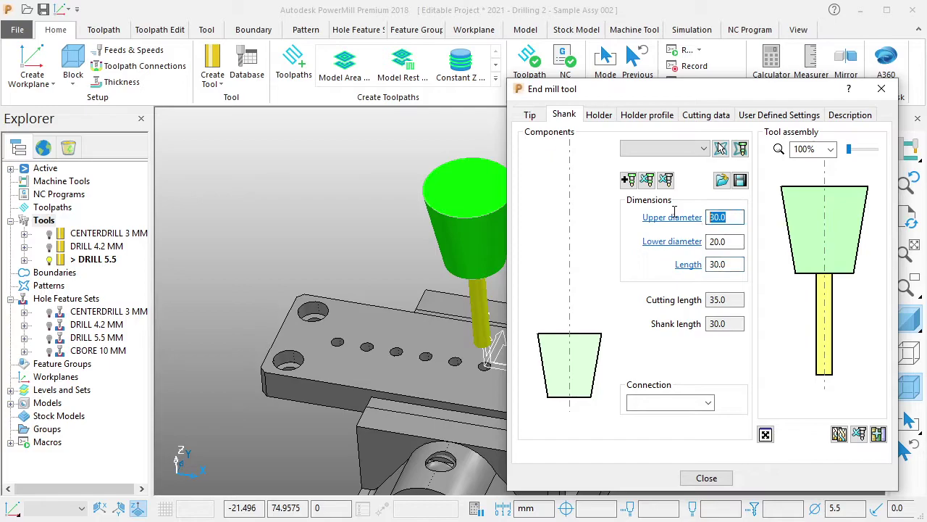
pyautogui.write('40')
pyautogui.press('Return')
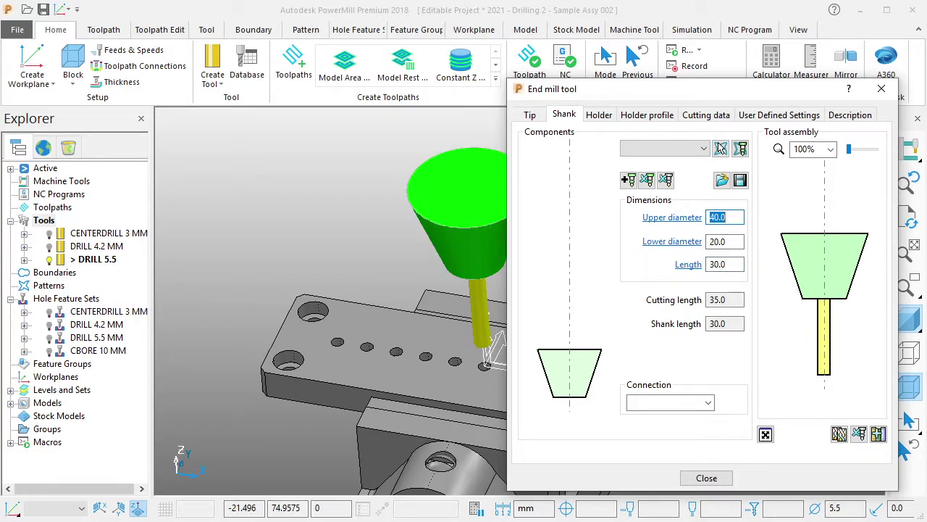
pyautogui.click(601, 116)
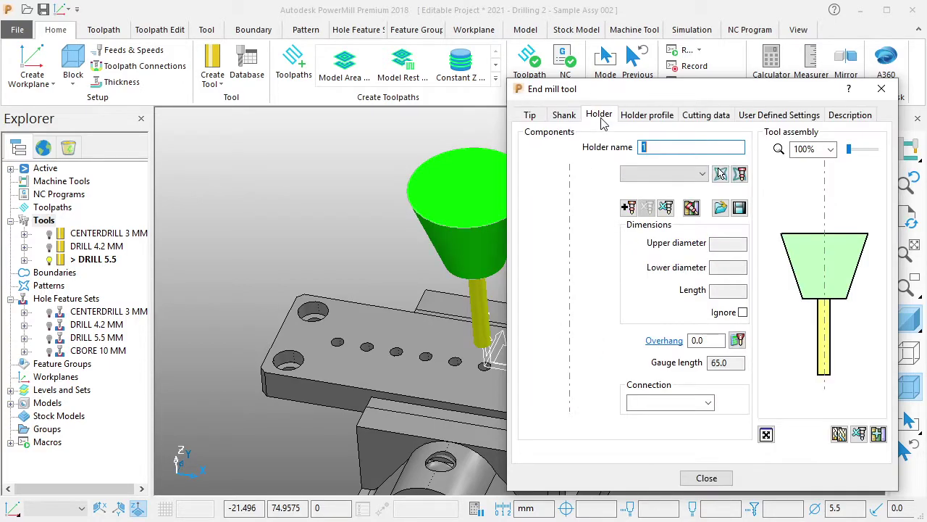
# Add a holder to DRILL 5.5 with a 65 mm overhang.
pyautogui.click(629, 208)
pyautogui.doubleClick(717, 339)
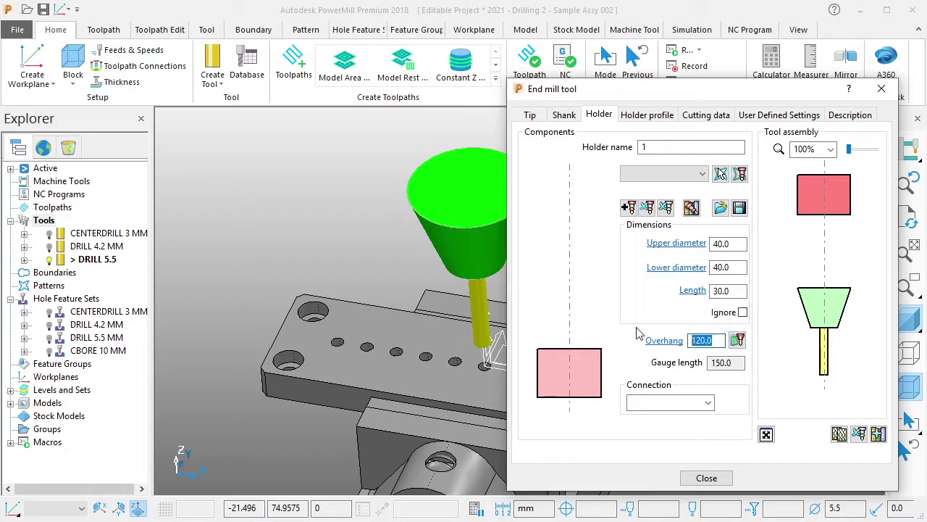
pyautogui.write('80')
pyautogui.press('Return')
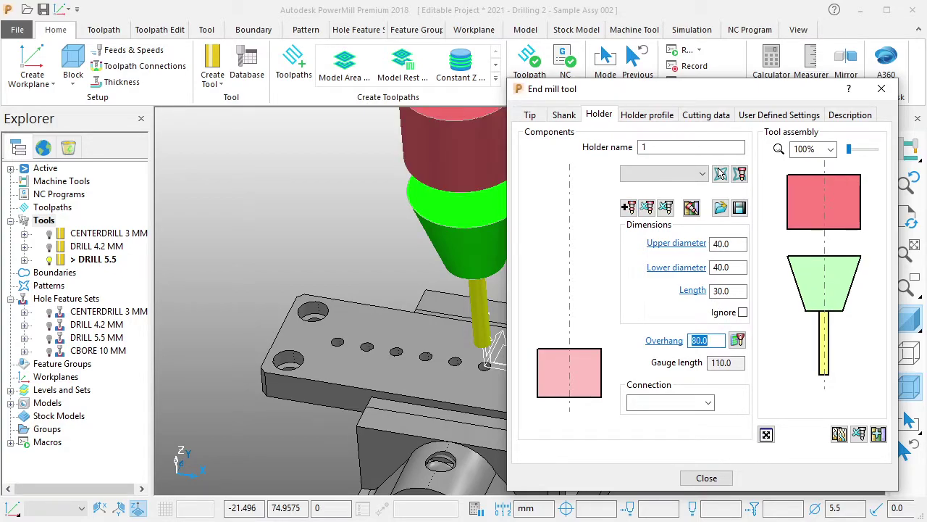
pyautogui.press('Return')
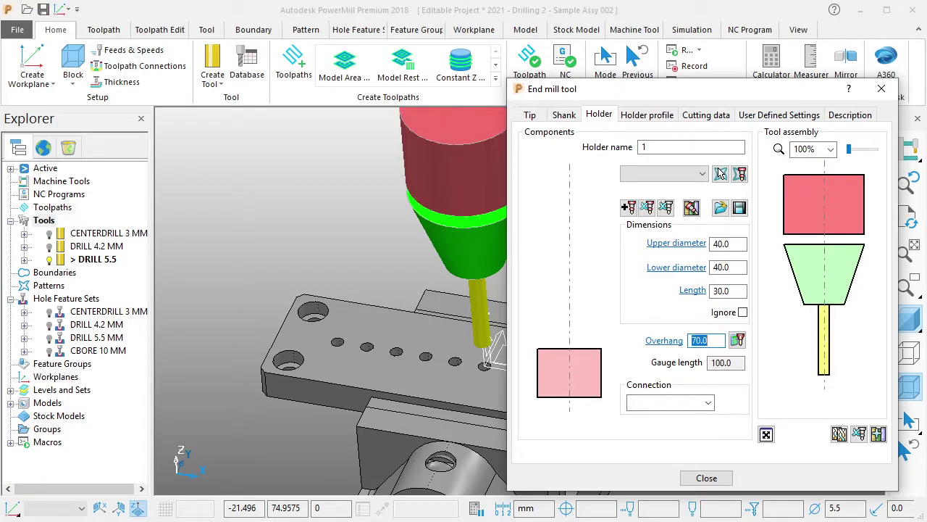
pyautogui.write('65')
pyautogui.press('Return')
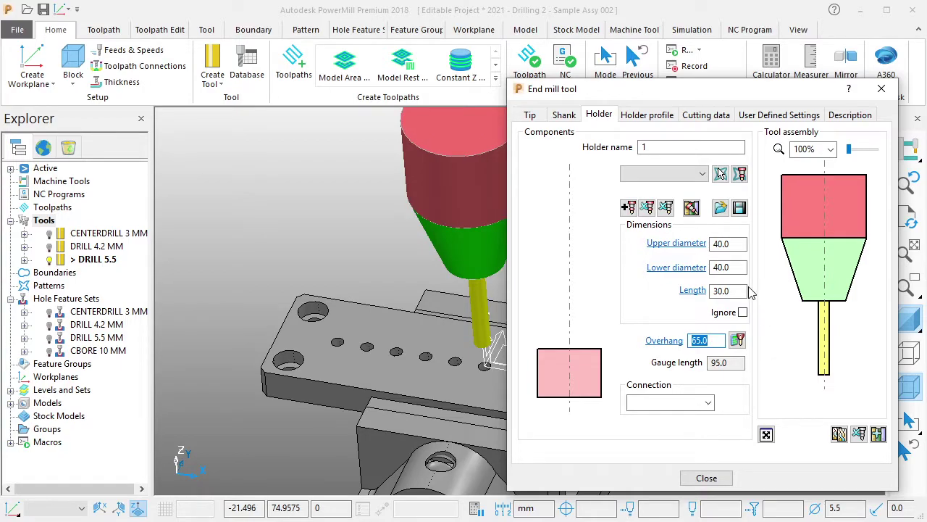
# Make the holder a straight 55 mm diameter body and close the tool editor.
pyautogui.click(731, 290)
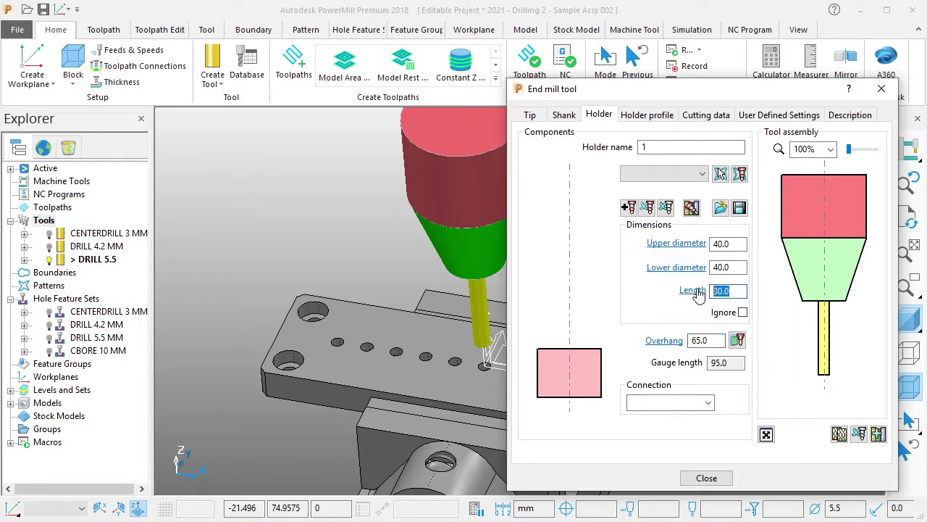
pyautogui.click(735, 268)
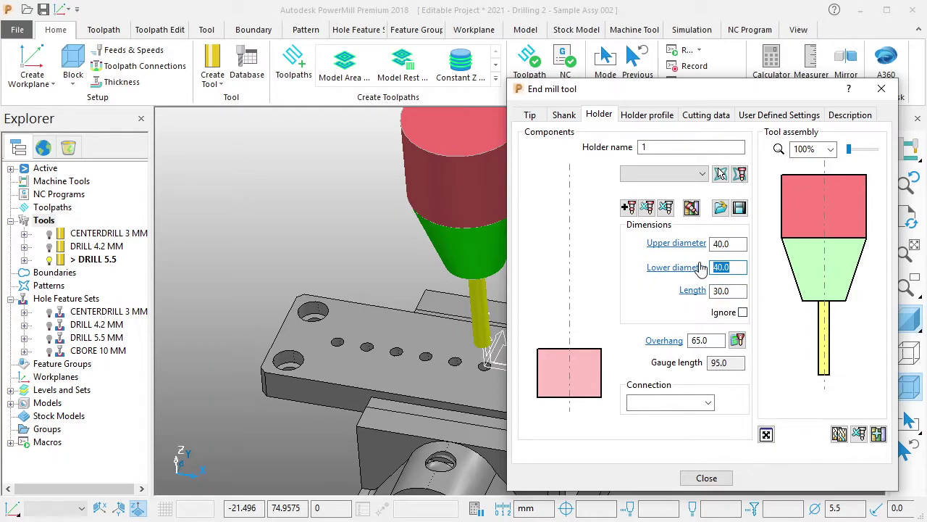
pyautogui.write('50')
pyautogui.press('Return')
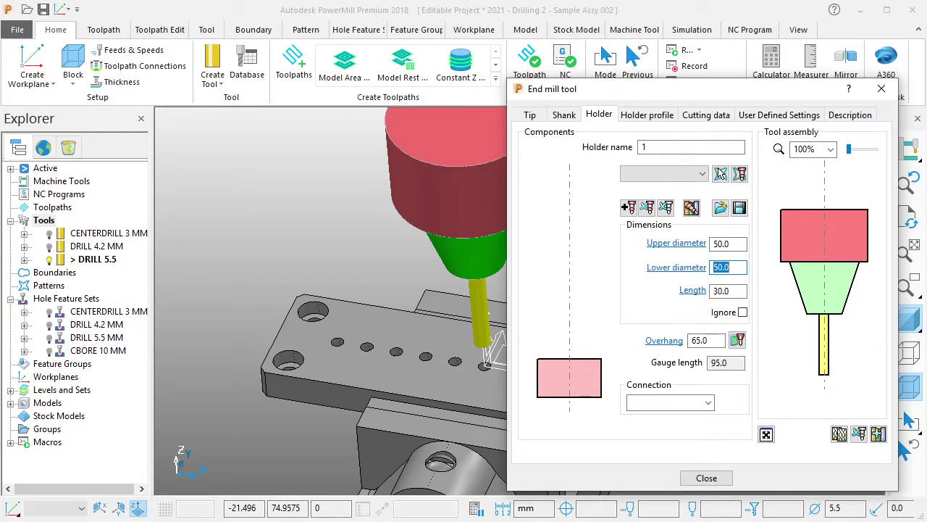
pyautogui.write('60')
pyautogui.press('Return')
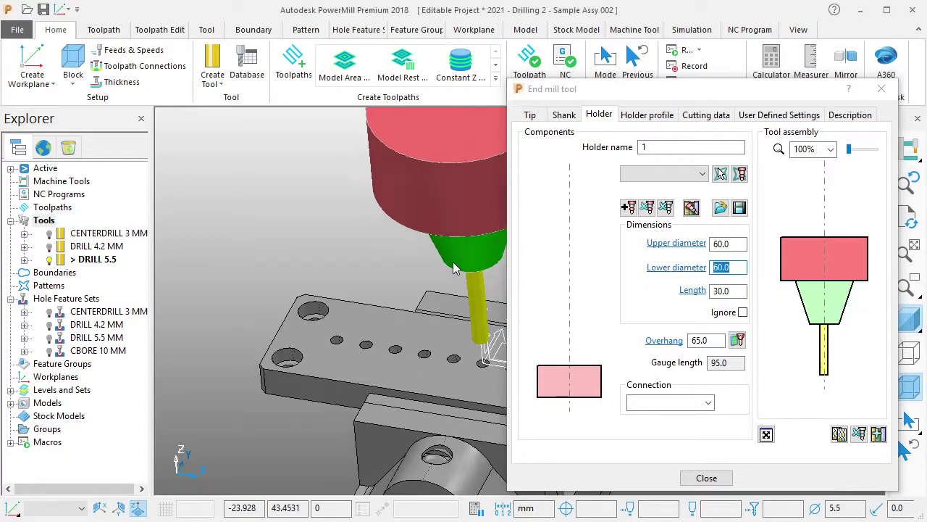
pyautogui.moveTo(471, 276); pyautogui.dragTo(446, 266, button='middle')
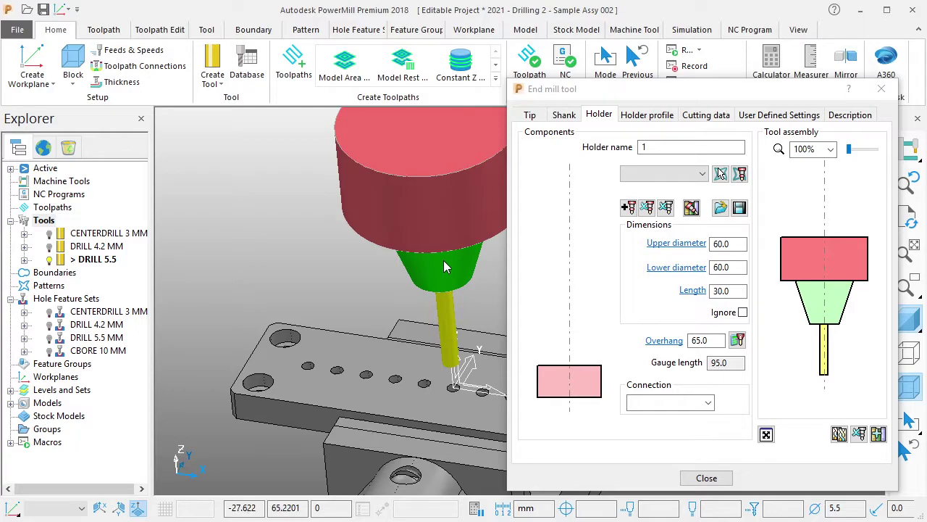
pyautogui.click(686, 268)
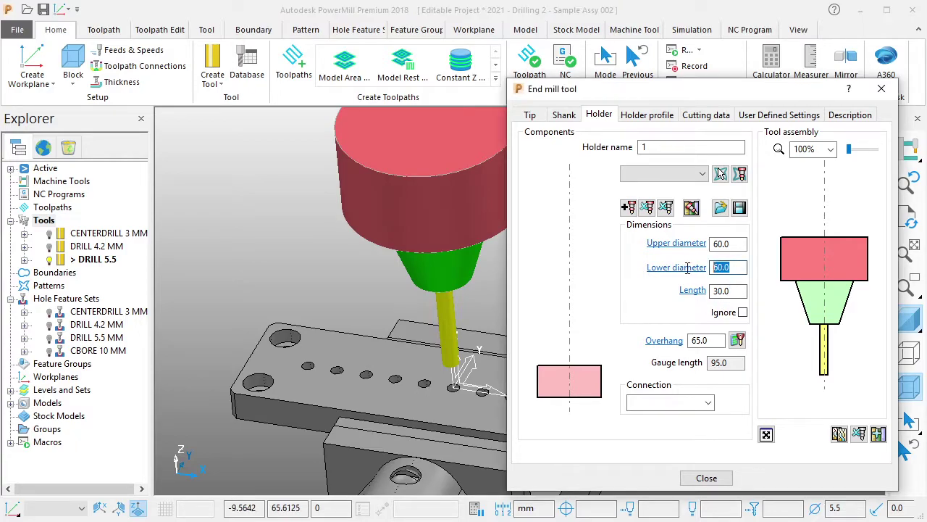
pyautogui.write('55')
pyautogui.press('Return')
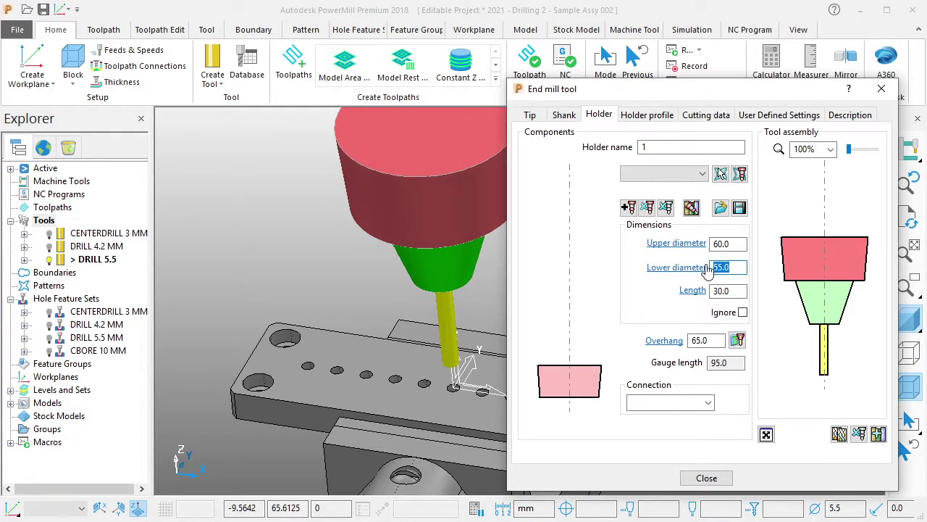
pyautogui.click(728, 243)
pyautogui.write('55')
pyautogui.press('Return')
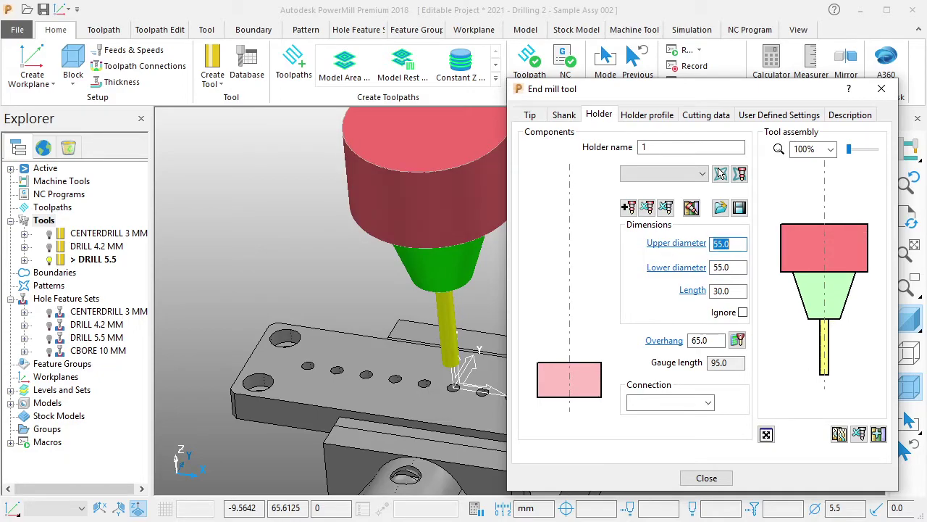
pyautogui.click(707, 478)
# Create end mill CBORE 10 MM with a 10 mm diameter as tool number 4.
pyautogui.keyDown('shift'); pyautogui.moveTo(547, 368); pyautogui.dragTo(595, 377, button='middle'); pyautogui.keyUp('shift')
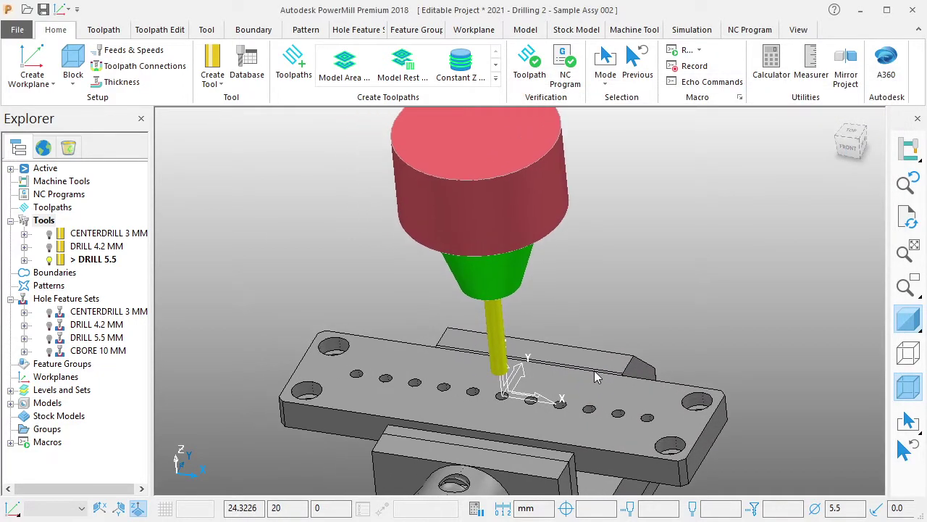
pyautogui.click(212, 60)
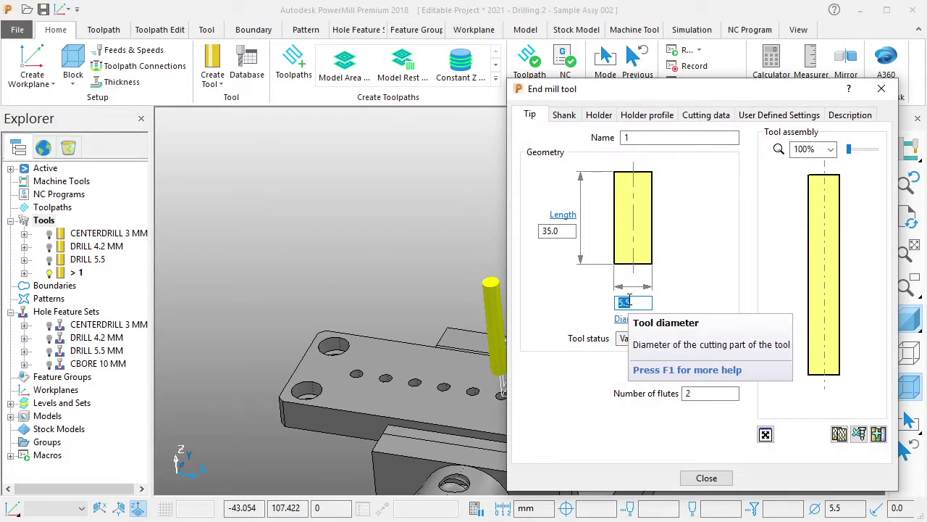
pyautogui.write('6')
pyautogui.write('10')
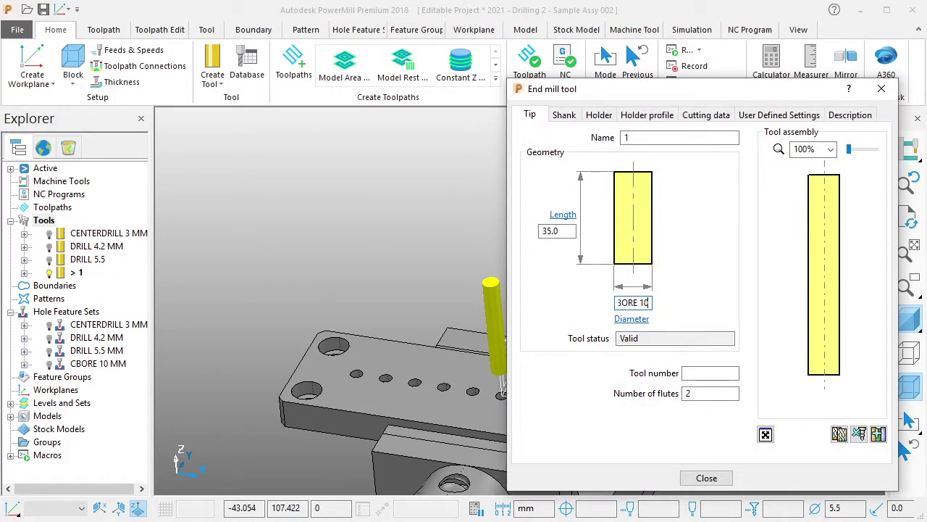
pyautogui.write(' MM')
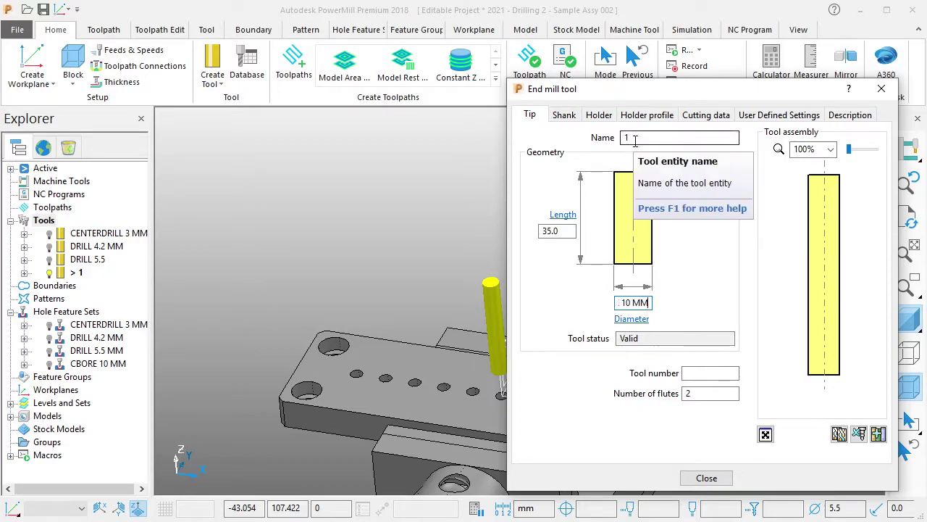
pyautogui.hotkey('ctrl', 'a')
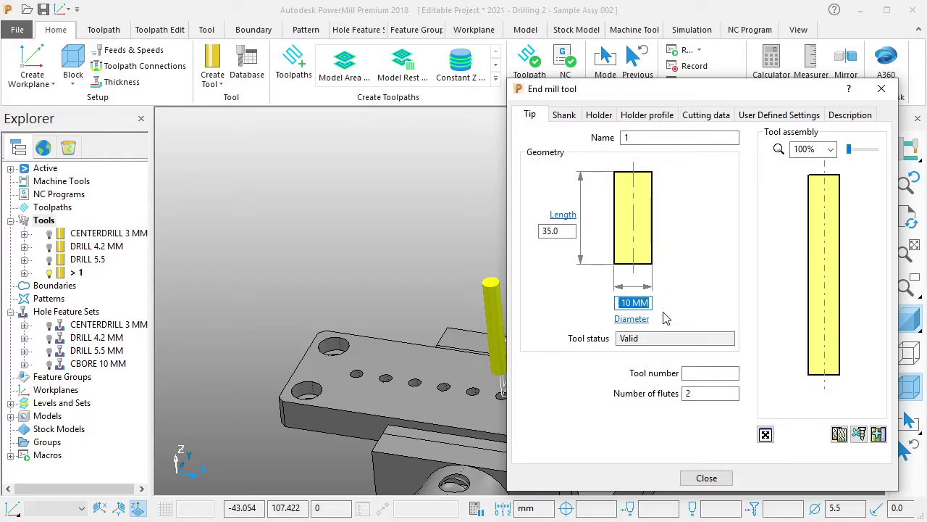
pyautogui.write('10')
pyautogui.click(625, 137)
pyautogui.write('CBORE 10')
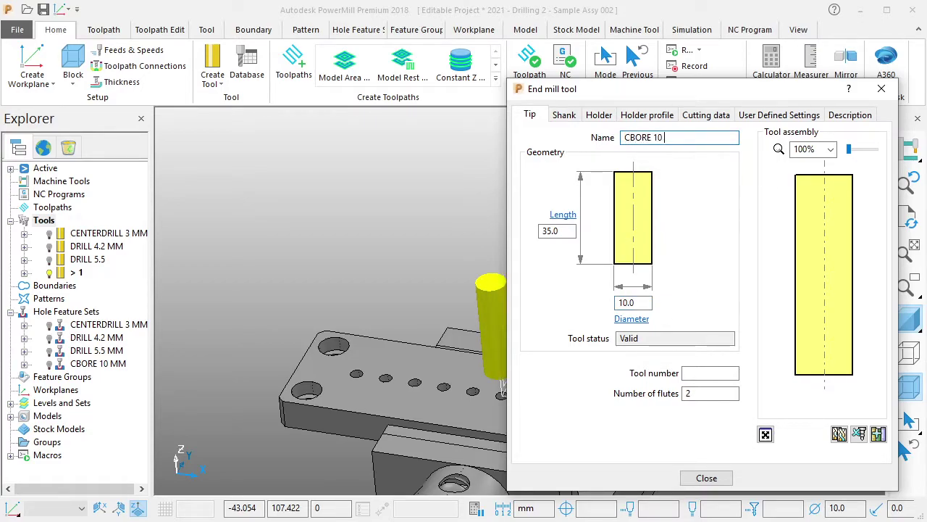
pyautogui.write('MM')
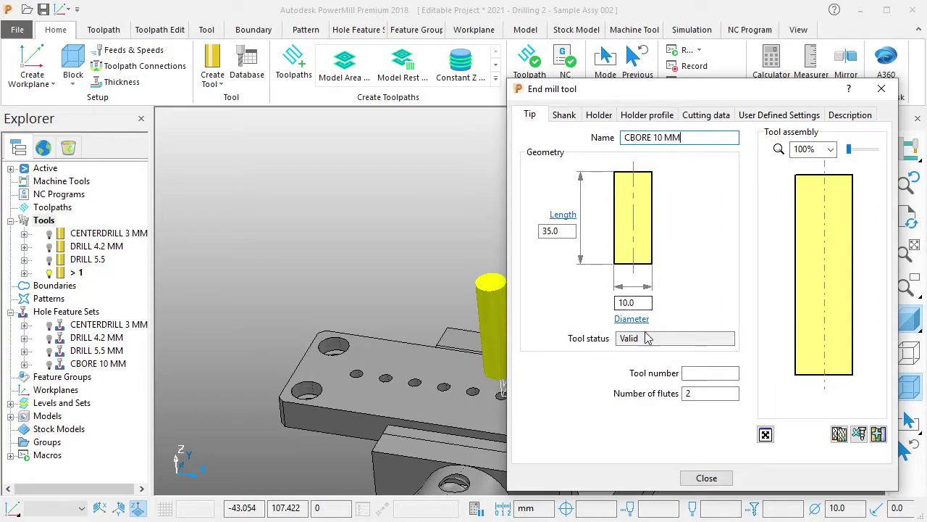
pyautogui.click(702, 373)
pyautogui.write('4')
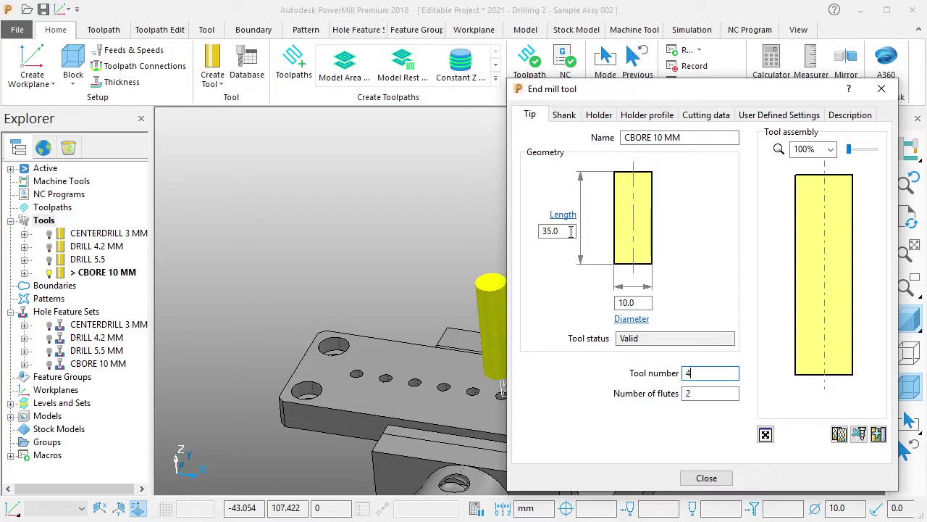
# Add a 40 mm diameter shank to the CBORE 10 MM tool.
pyautogui.click(563, 115)
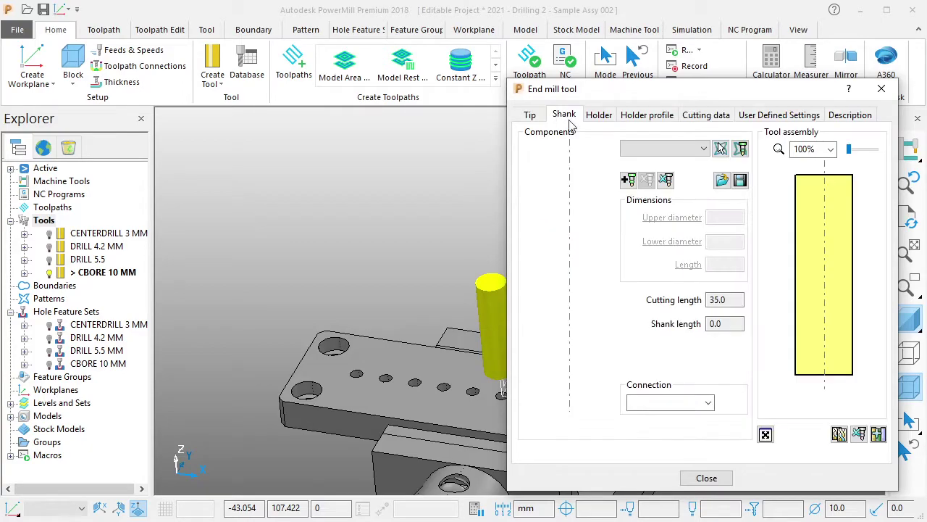
pyautogui.click(628, 181)
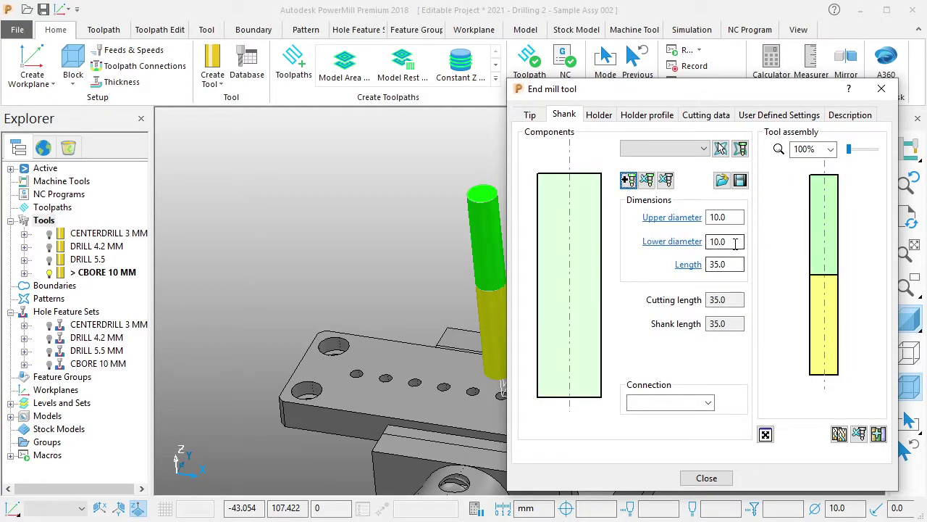
pyautogui.moveTo(734, 244); pyautogui.dragTo(679, 234)
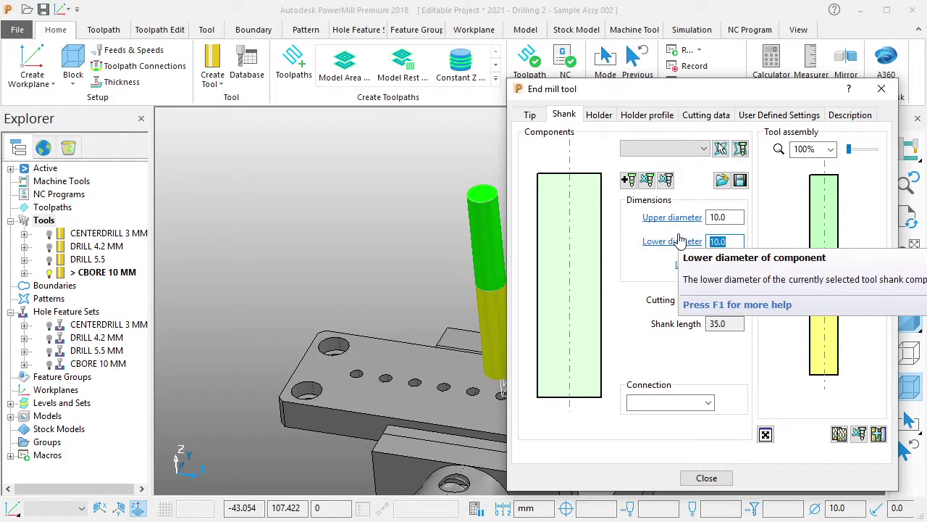
pyautogui.write('40')
pyautogui.press('Return')
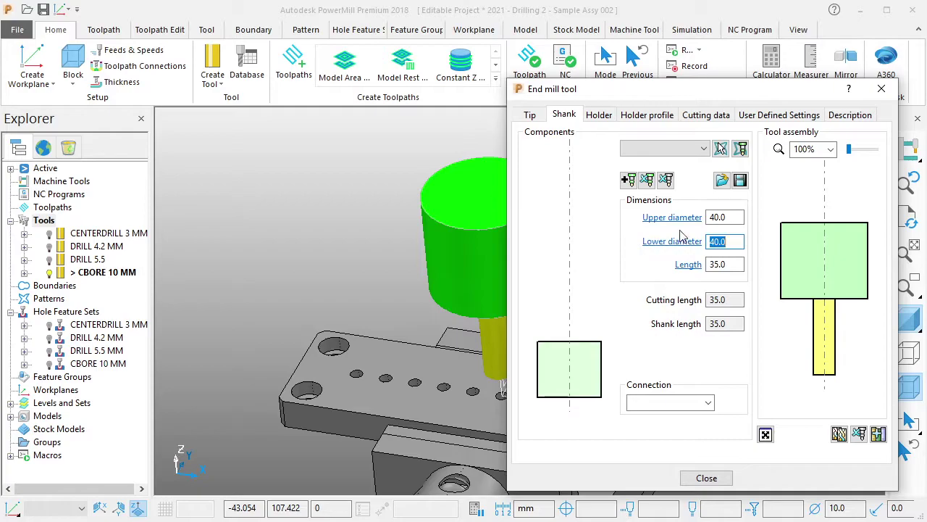
pyautogui.click(628, 179)
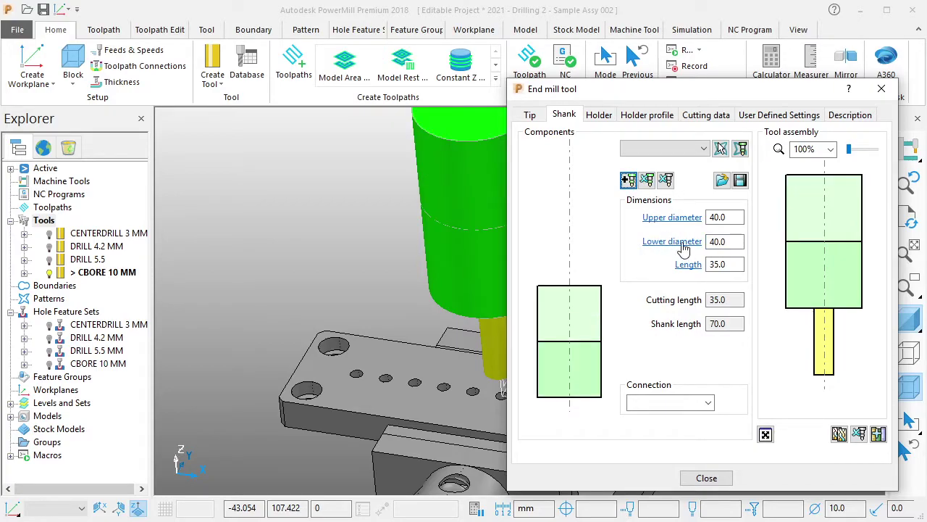
pyautogui.click(647, 182)
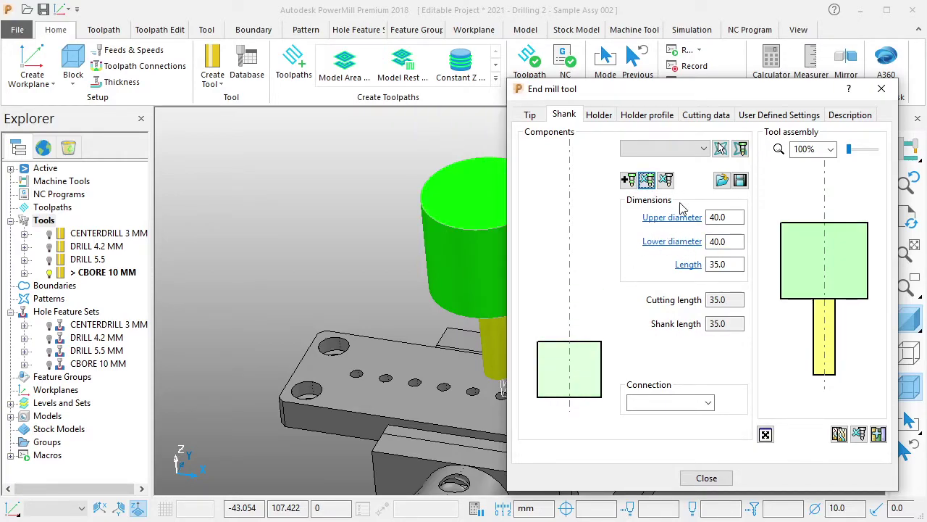
# Add a 70 mm diameter holder and set the tool overhang to 70 mm.
pyautogui.click(599, 115)
pyautogui.click(628, 208)
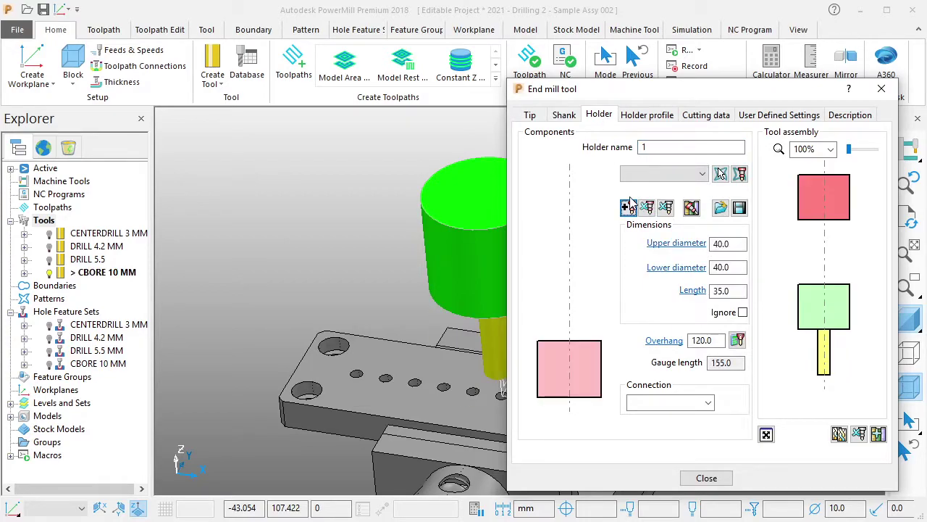
pyautogui.moveTo(710, 340); pyautogui.dragTo(658, 340)
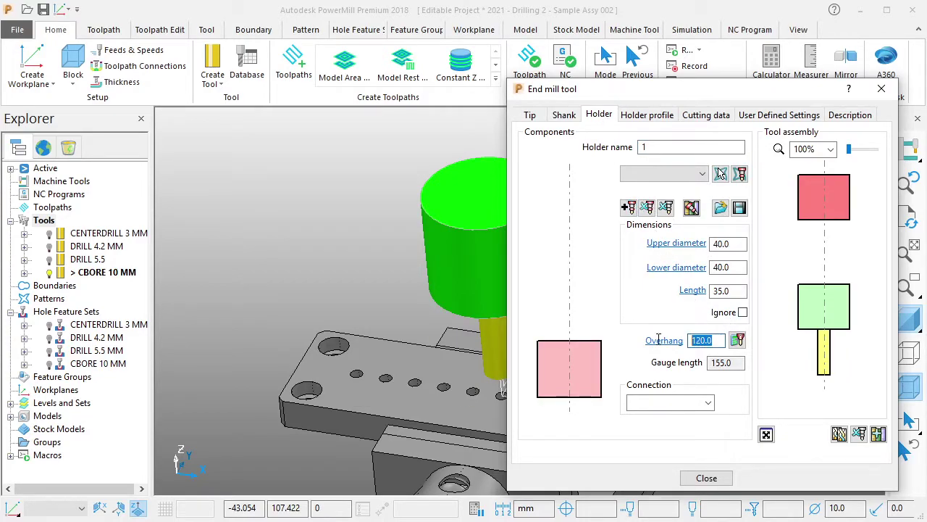
pyautogui.write('60')
pyautogui.press('Return')
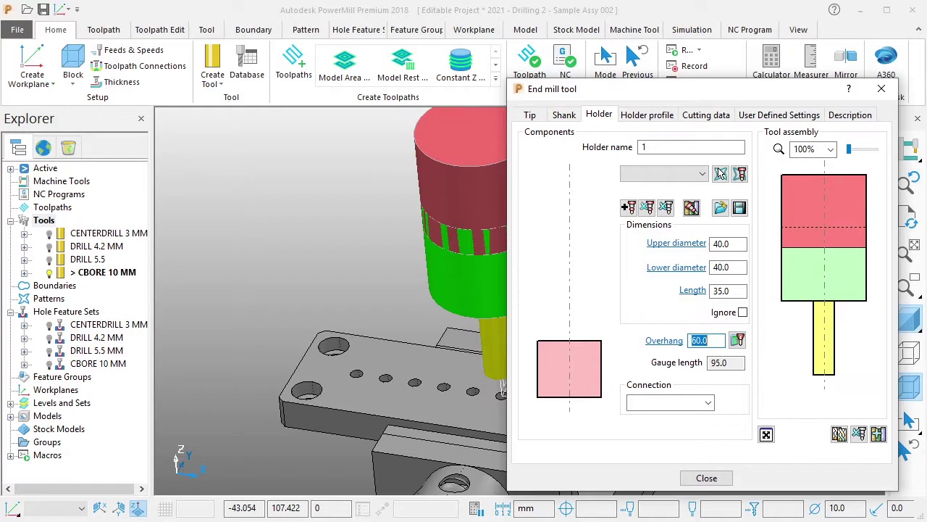
pyautogui.press('Return')
pyautogui.write('70')
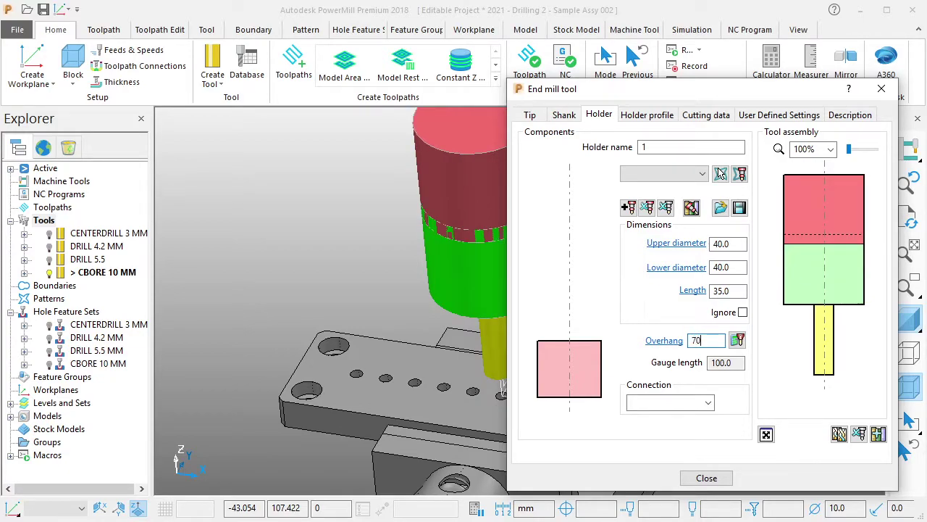
pyautogui.press('Return')
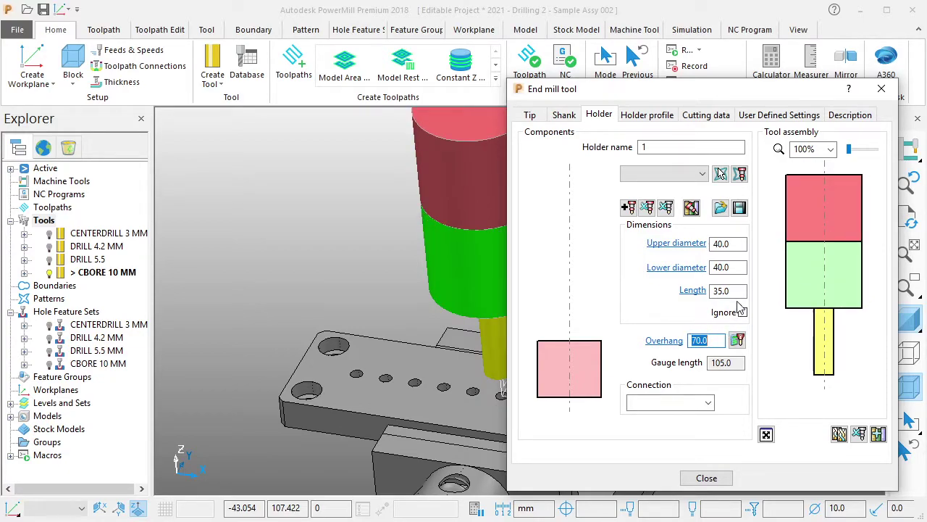
pyautogui.moveTo(735, 267); pyautogui.dragTo(702, 270)
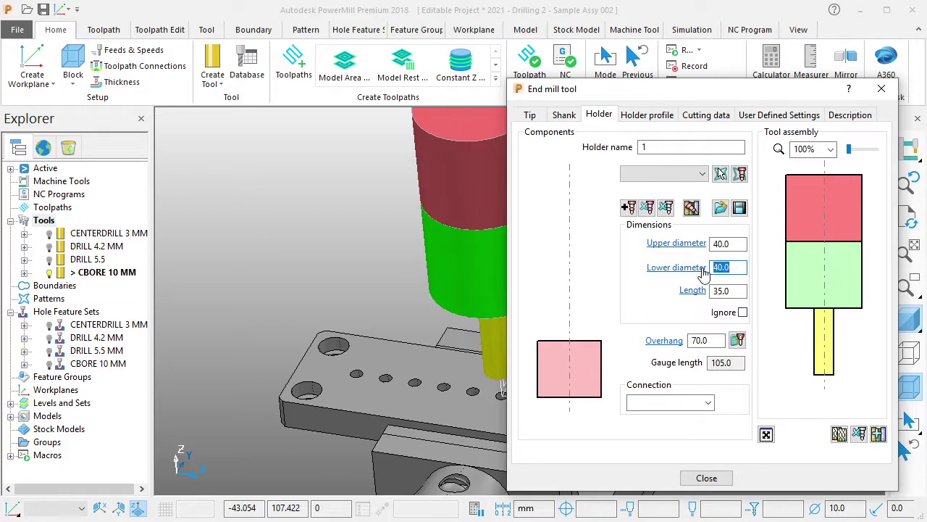
pyautogui.write('70')
pyautogui.press('Return')
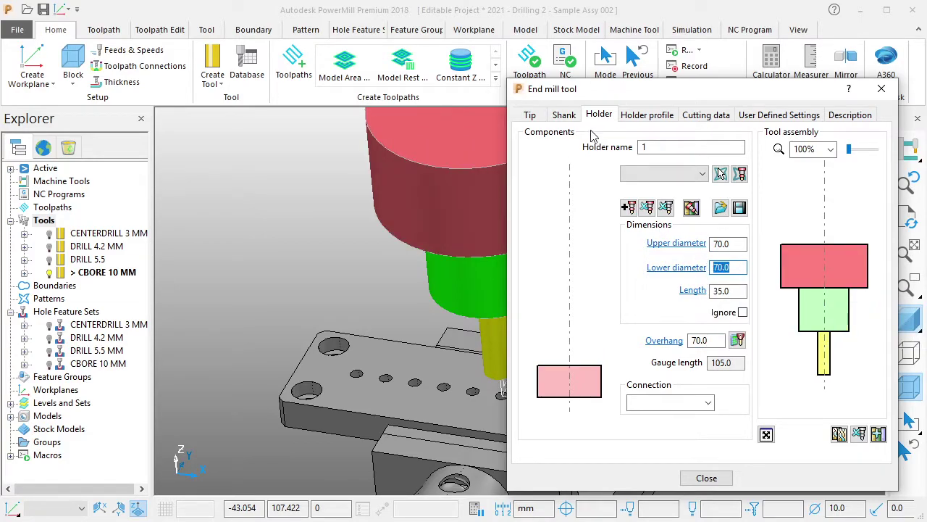
pyautogui.click(568, 116)
# Set the counterbore shank's lower diameter to 20 mm so it tapers.
pyautogui.click(572, 372)
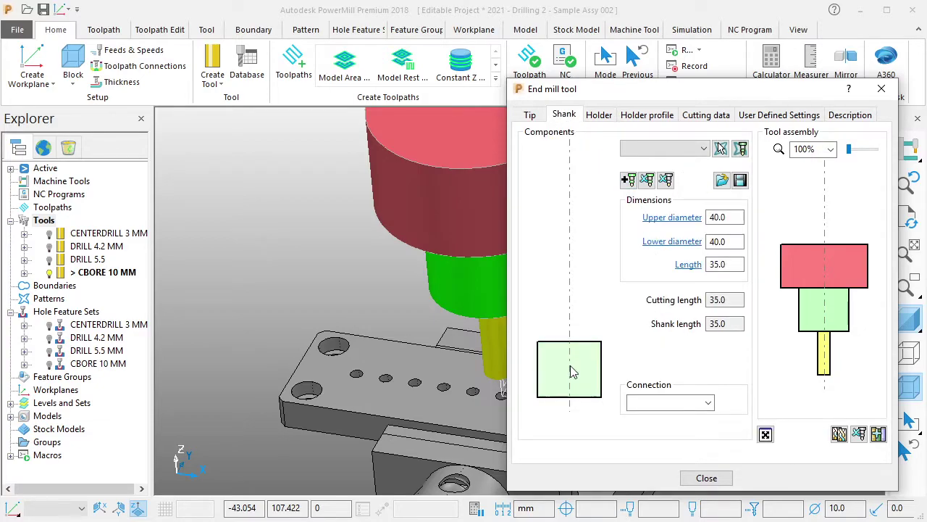
pyautogui.doubleClick(721, 241)
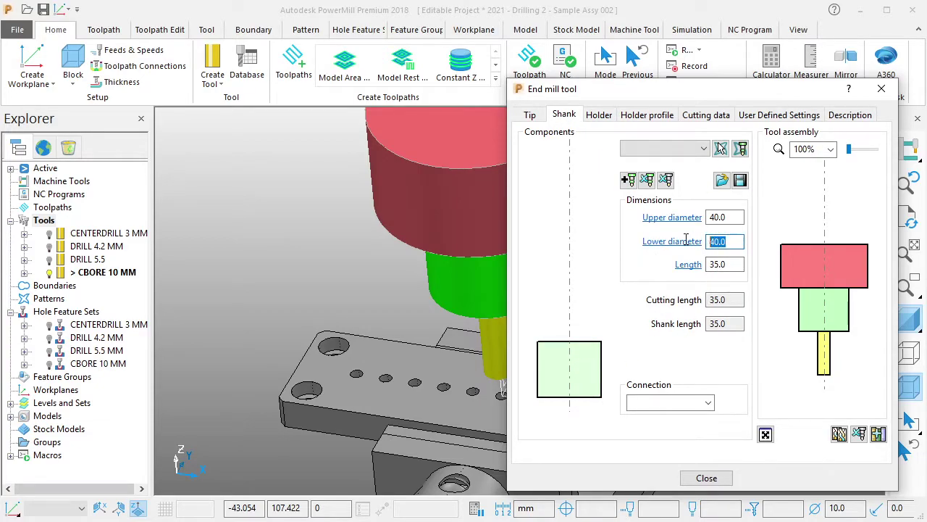
pyautogui.write('20')
pyautogui.press('Return')
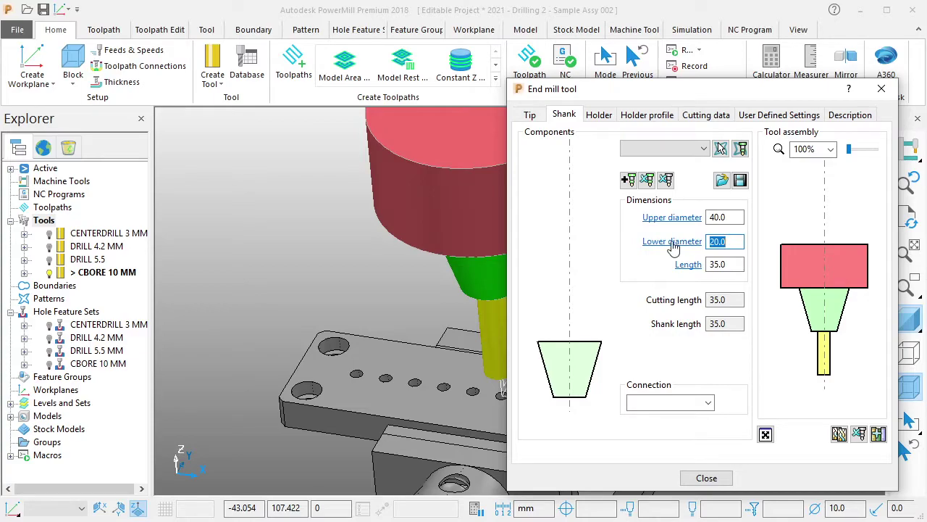
# Set the holder's lower and upper diameters to 60 mm and close the tool editor.
pyautogui.click(599, 115)
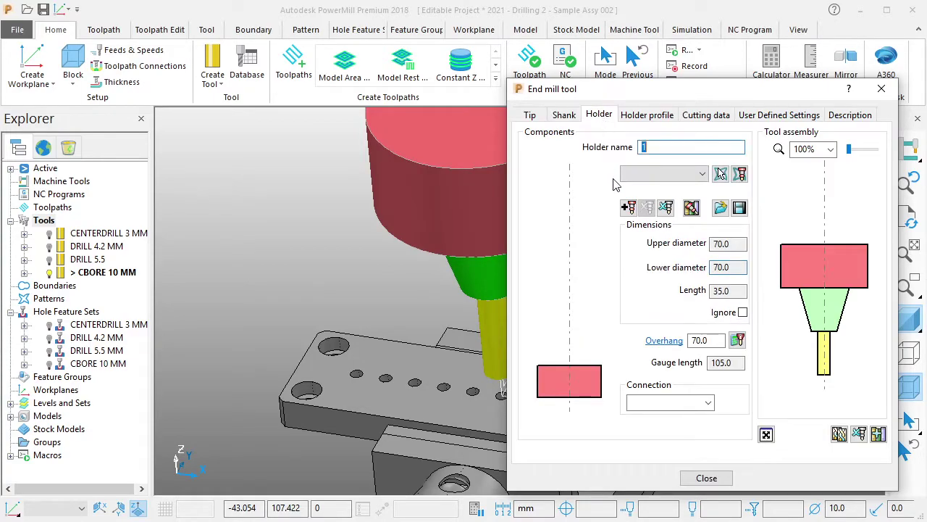
pyautogui.doubleClick(717, 268)
pyautogui.write('60')
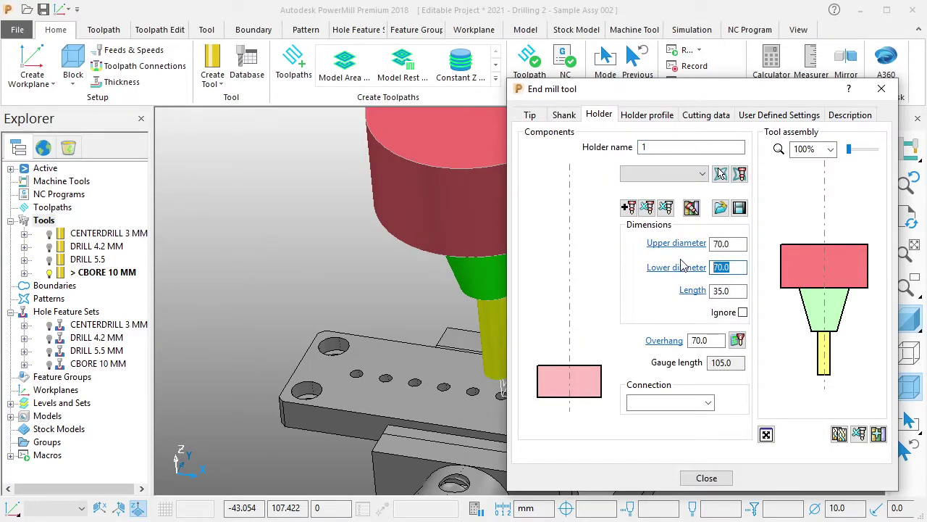
pyautogui.press('Return')
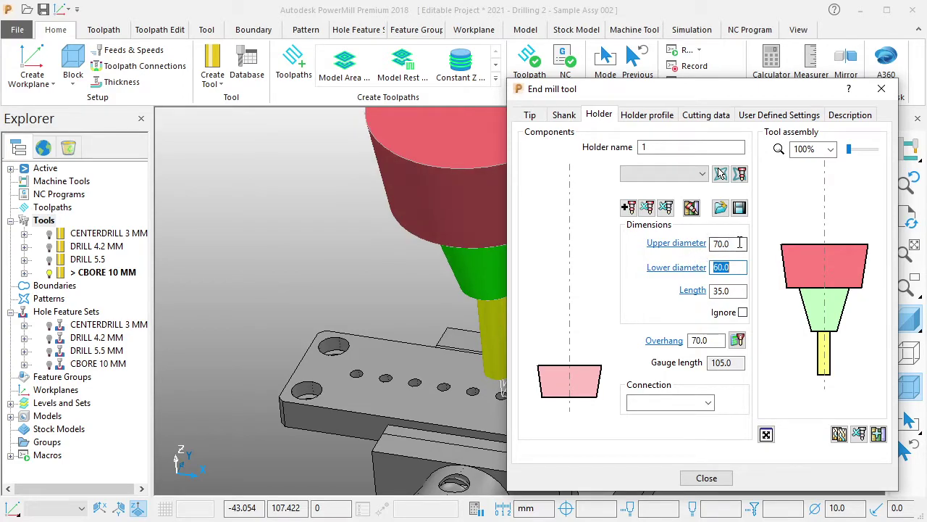
pyautogui.doubleClick(720, 244)
pyautogui.write('60')
pyautogui.press('Return')
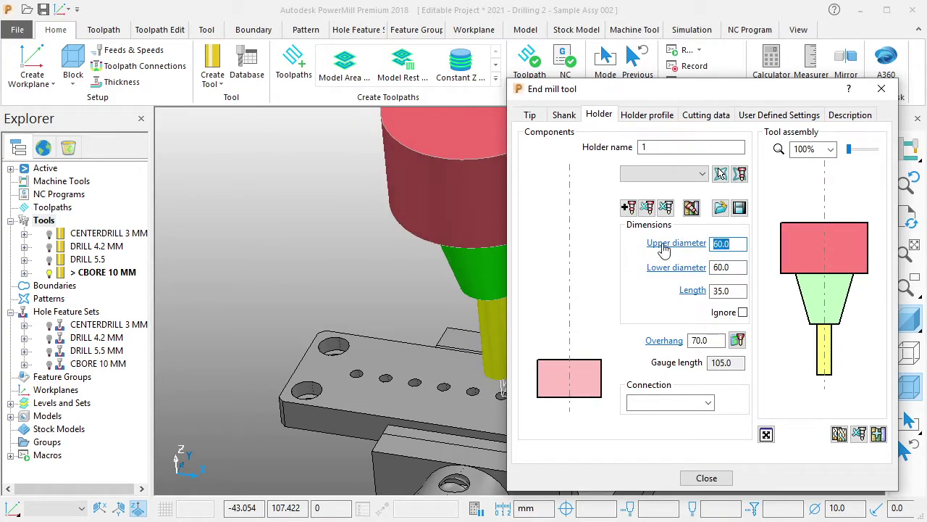
pyautogui.click(706, 478)
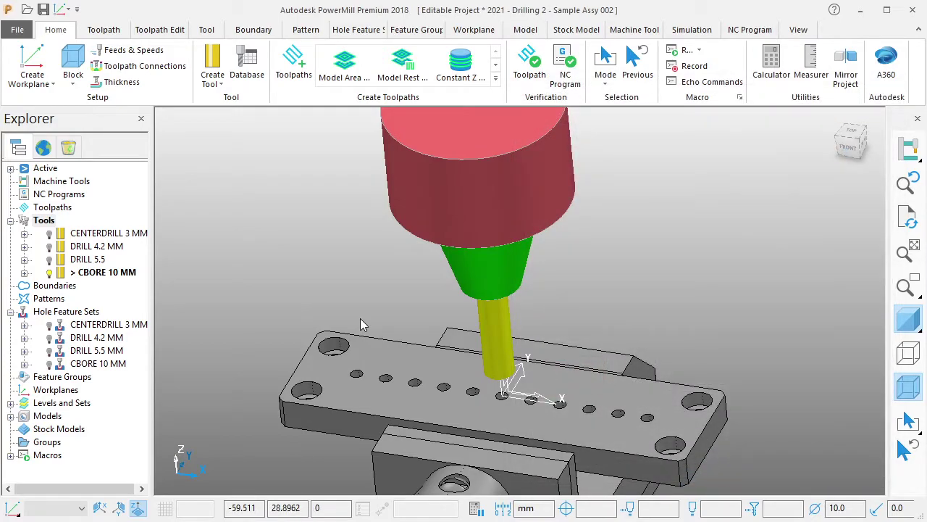
# Turn off Draw for CBORE 10 MM, view the part from above, and open Block.
pyautogui.rightClick(114, 274)
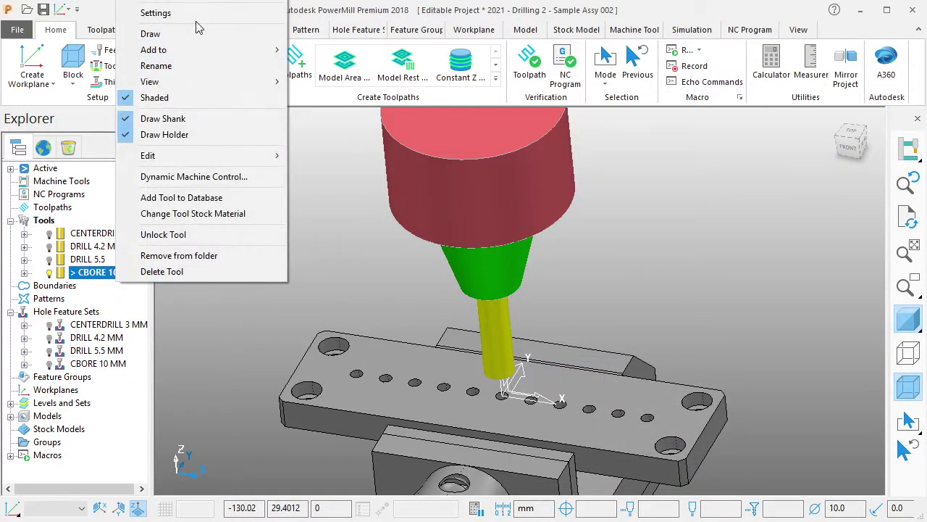
pyautogui.click(197, 32)
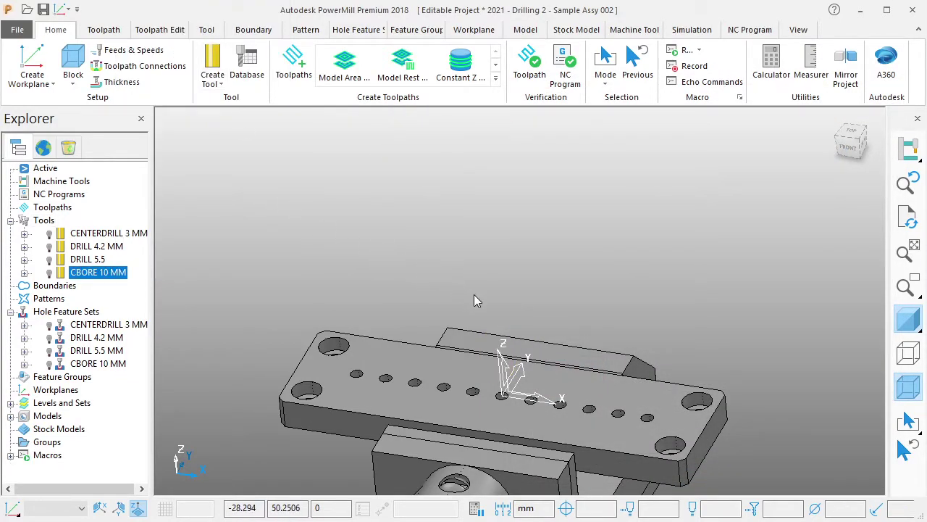
pyautogui.moveTo(474, 295); pyautogui.dragTo(507, 405, button='middle')
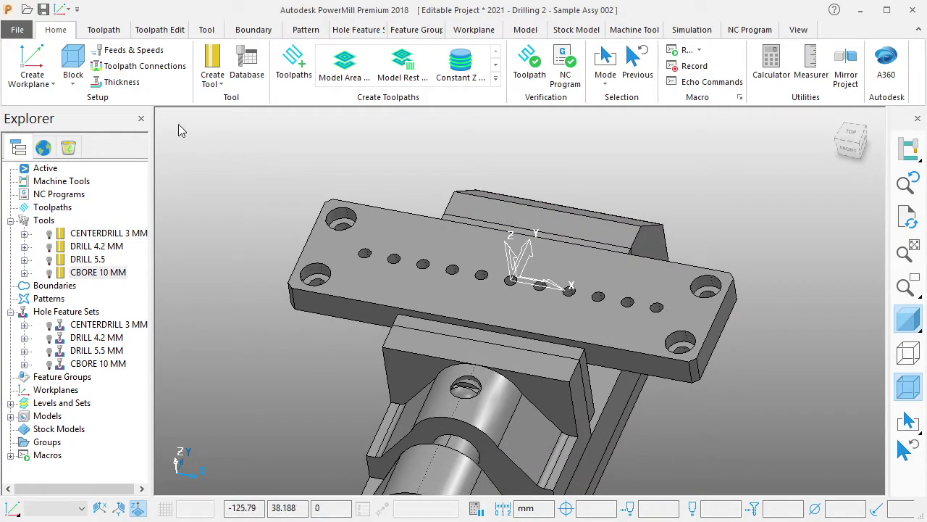
pyautogui.click(80, 61)
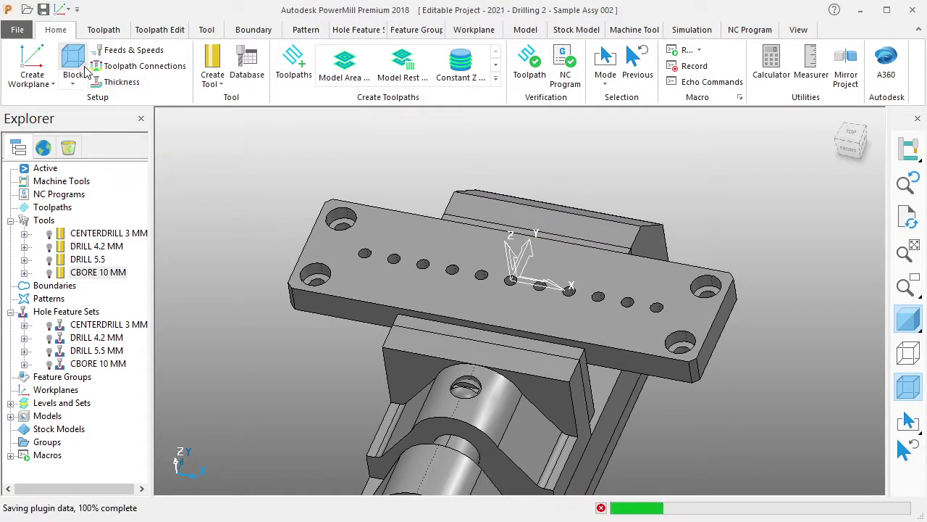
# Close the Block dialog and edit the DRILL 5.5 tool name.
pyautogui.click(344, 87)
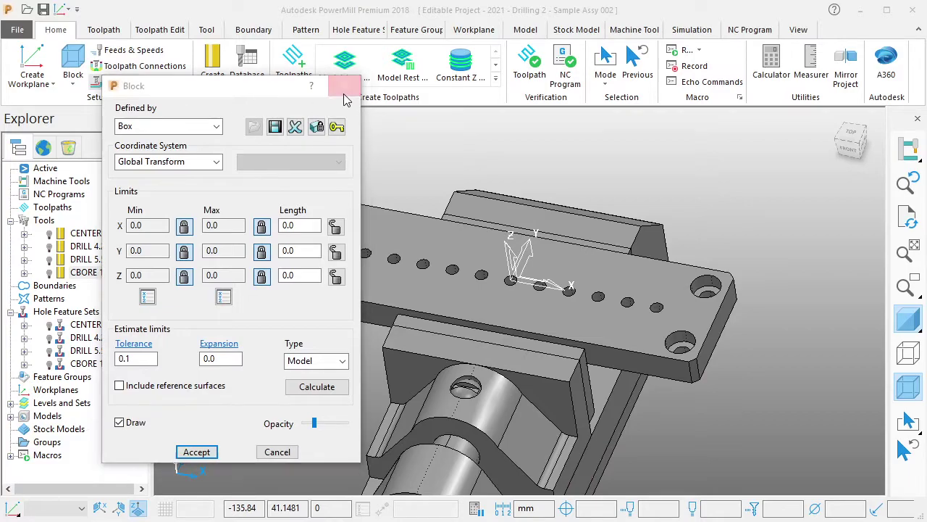
pyautogui.doubleClick(98, 261)
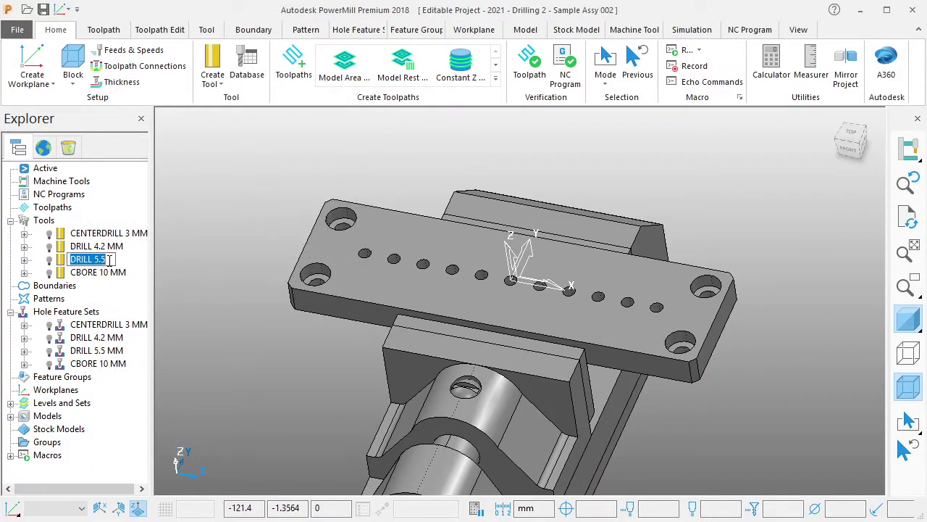
pyautogui.click(112, 259)
pyautogui.write('MM')
pyautogui.press('Return')
pyautogui.click(119, 206)
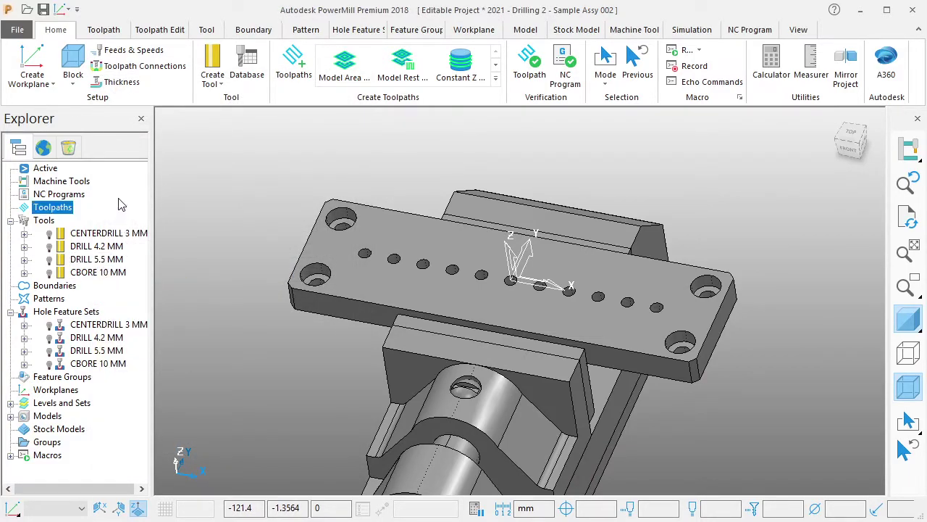
# Unlock all limits and calculate the block (X -70 to 70, Y -175 to 51, Z -61 to 0) in Global Transform.
pyautogui.click(73, 61)
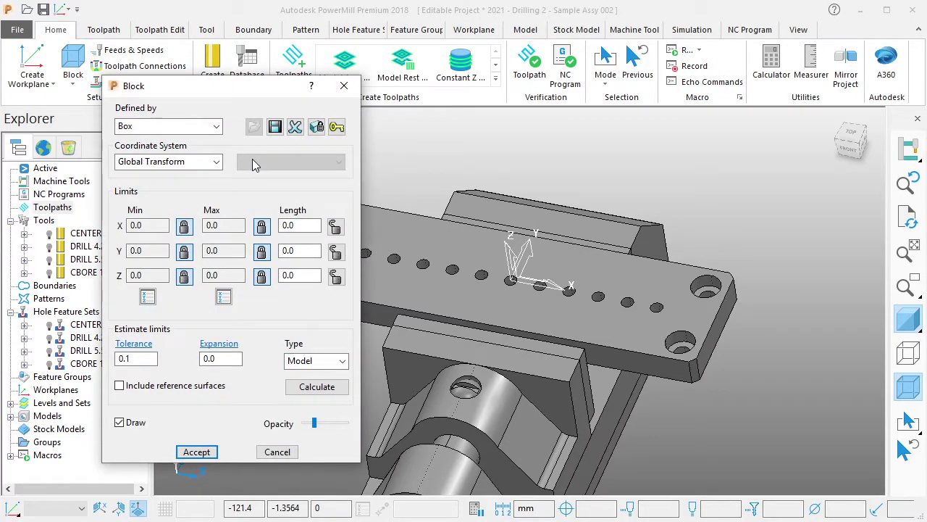
pyautogui.click(336, 128)
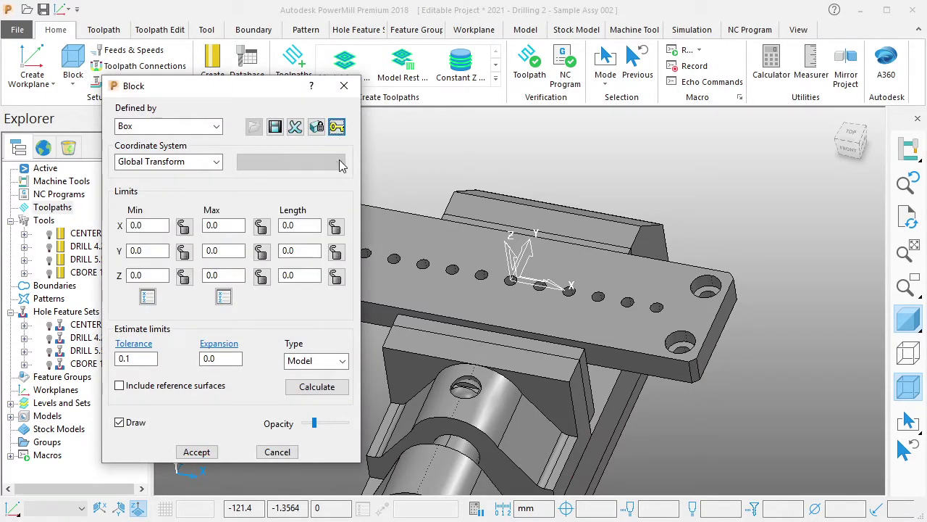
pyautogui.click(317, 386)
pyautogui.scroll(-2, 542, 302)
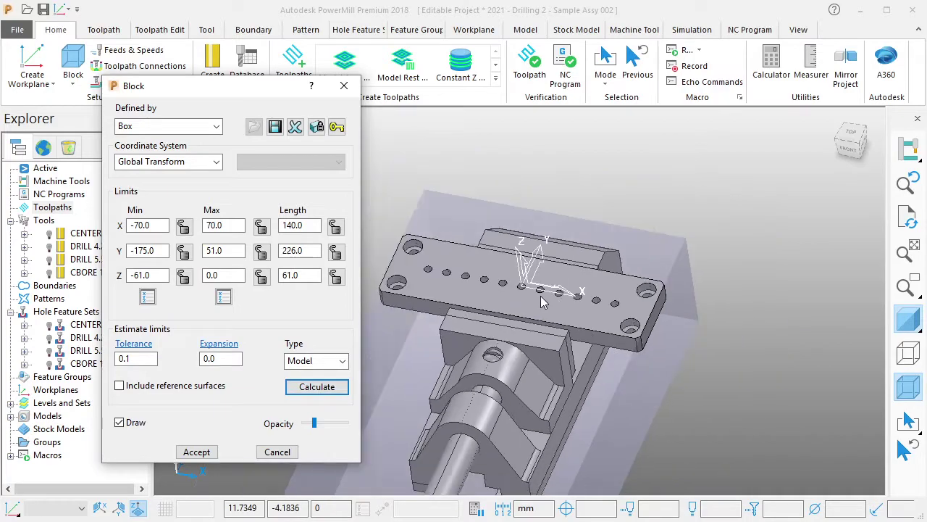
pyautogui.moveTo(542, 303); pyautogui.dragTo(471, 265, button='middle')
pyautogui.scroll(-1, 467, 262)
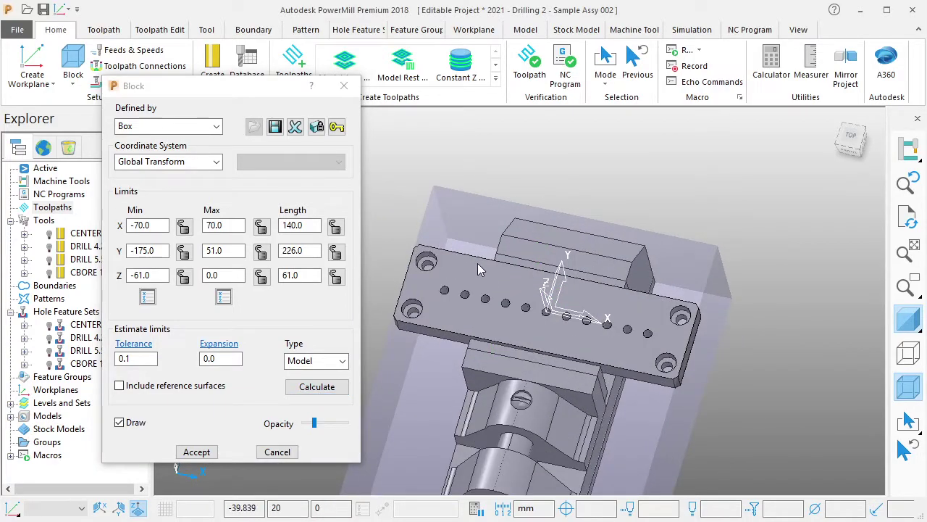
pyautogui.click(212, 163)
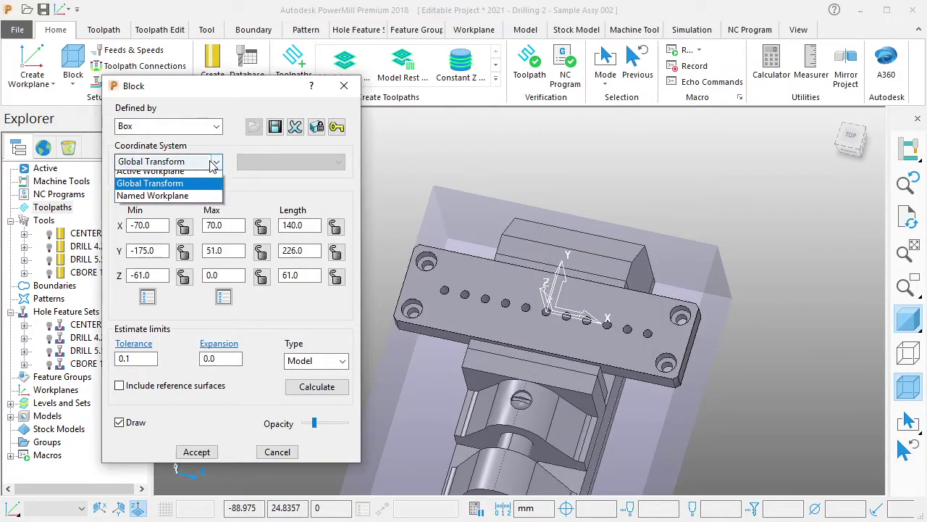
pyautogui.click(168, 186)
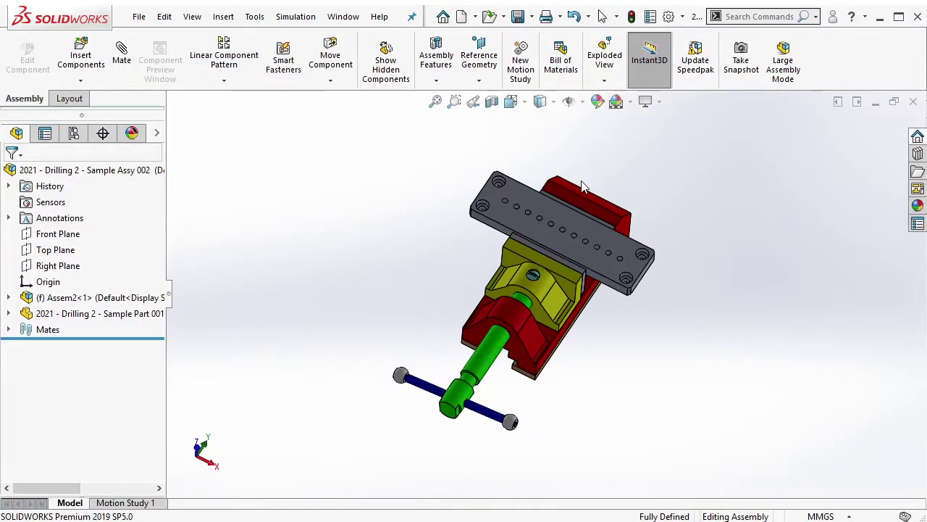
pyautogui.moveTo(584, 187); pyautogui.dragTo(481, 210, button='middle')
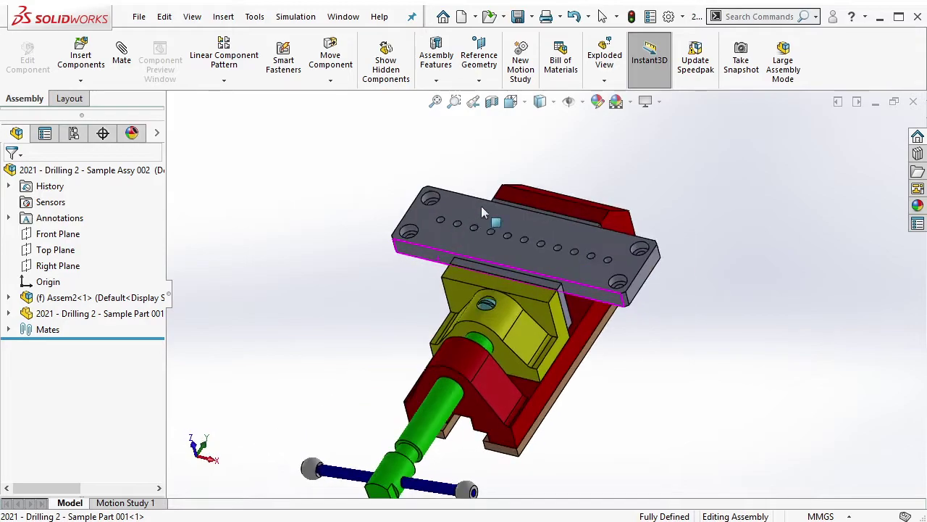
pyautogui.click(485, 212)
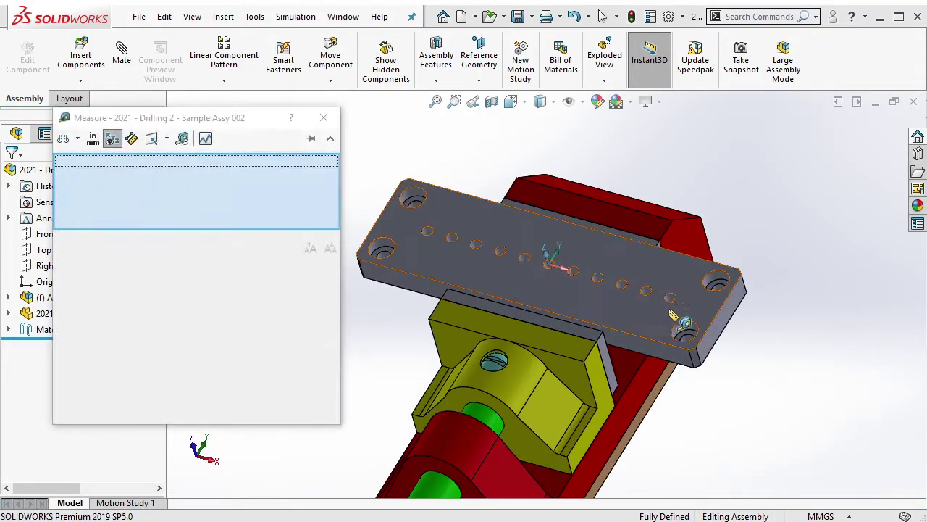
pyautogui.click(594, 239)
pyautogui.moveTo(594, 239)
pyautogui.mouseDown(button='middle')
pyautogui.moveTo(420, 250)
pyautogui.moveTo(474, 246)
pyautogui.mouseUp(button='middle')
pyautogui.click(418, 248)
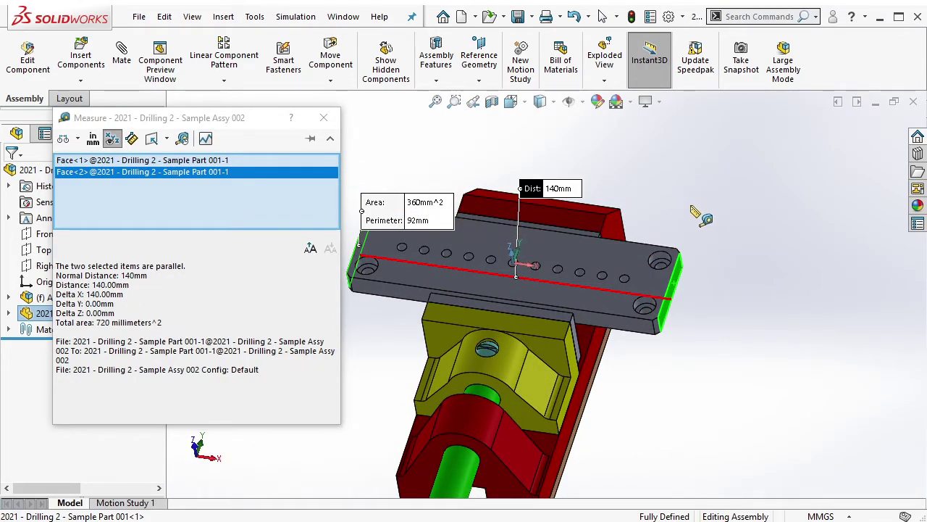
pyautogui.press('Escape')
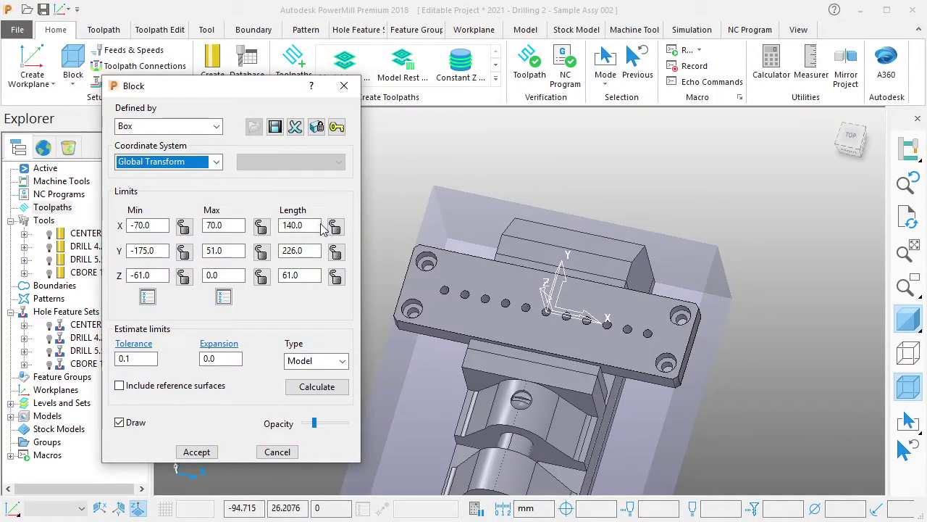
pyautogui.click(309, 226)
pyautogui.moveTo(308, 226); pyautogui.dragTo(263, 227)
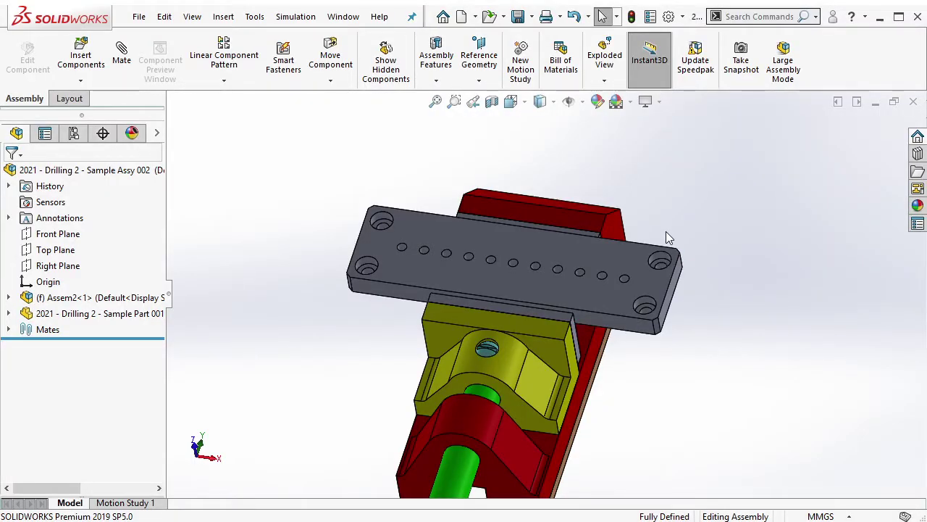
pyautogui.click(650, 330)
pyautogui.moveTo(650, 330); pyautogui.dragTo(695, 304, button='middle')
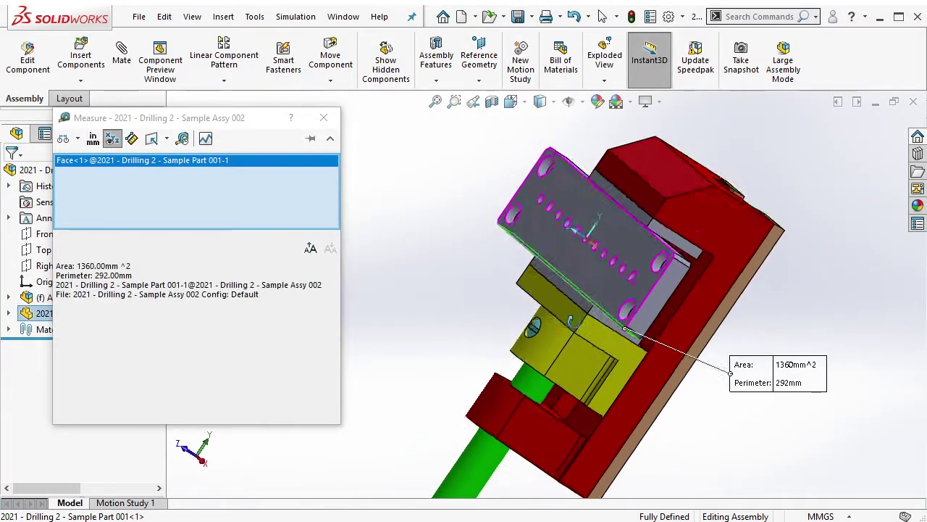
pyautogui.moveTo(570, 321)
pyautogui.mouseDown(button='middle')
pyautogui.moveTo(652, 116)
pyautogui.moveTo(585, 138)
pyautogui.mouseUp(button='middle')
pyautogui.click(652, 116)
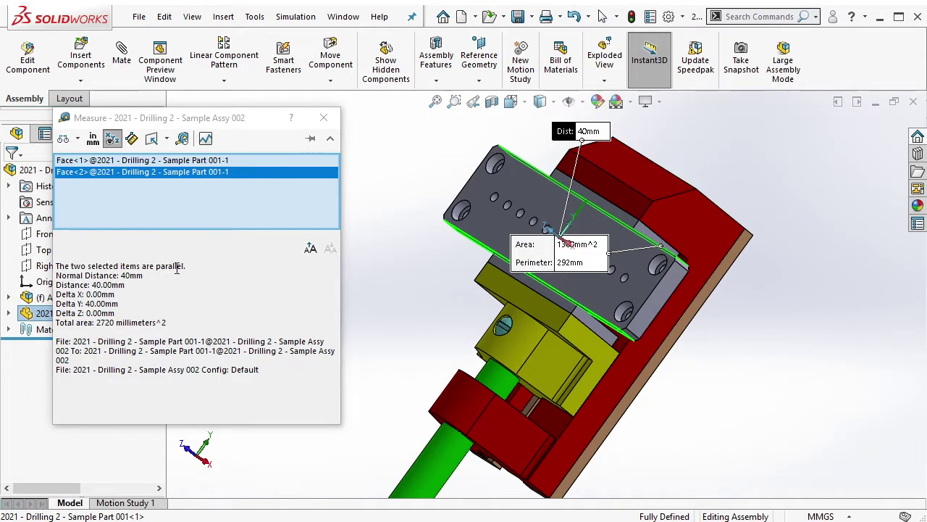
pyautogui.doubleClick(135, 276)
pyautogui.click(137, 284)
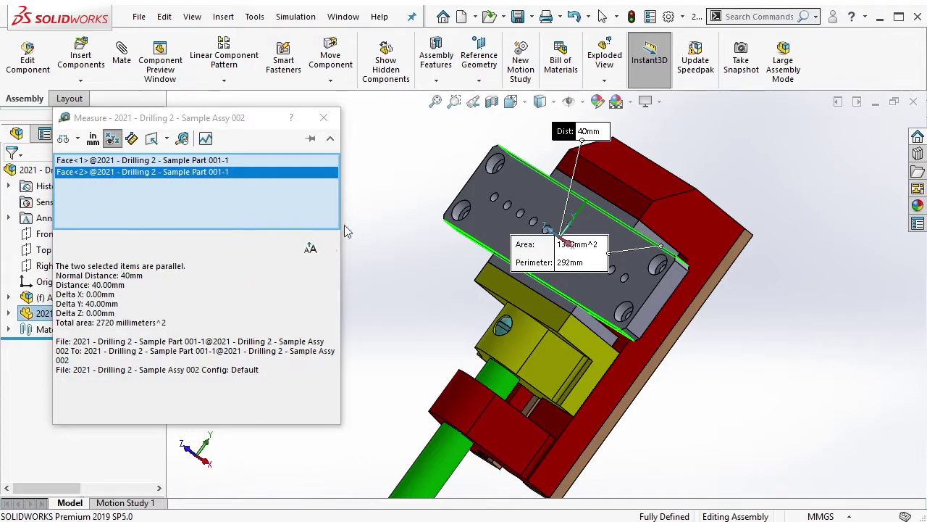
pyautogui.moveTo(332, 128); pyautogui.dragTo(682, 234, button='middle')
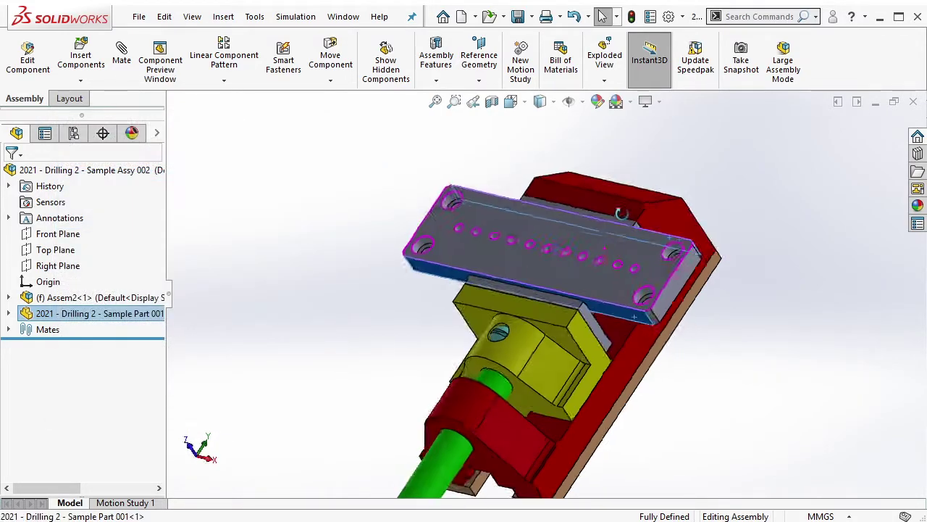
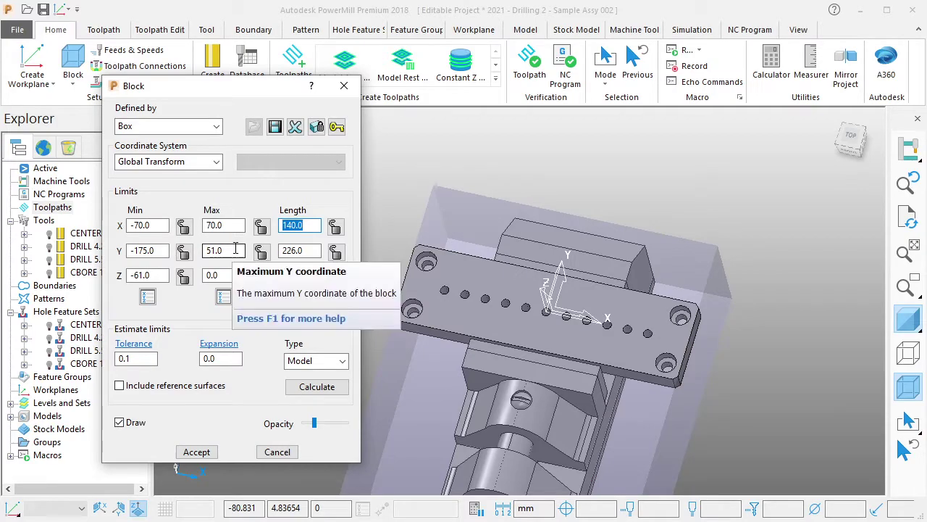
# Set the block's Y length to 40 with Max Y 20 and Min Y -20.
pyautogui.press('Tab')
pyautogui.write('4')
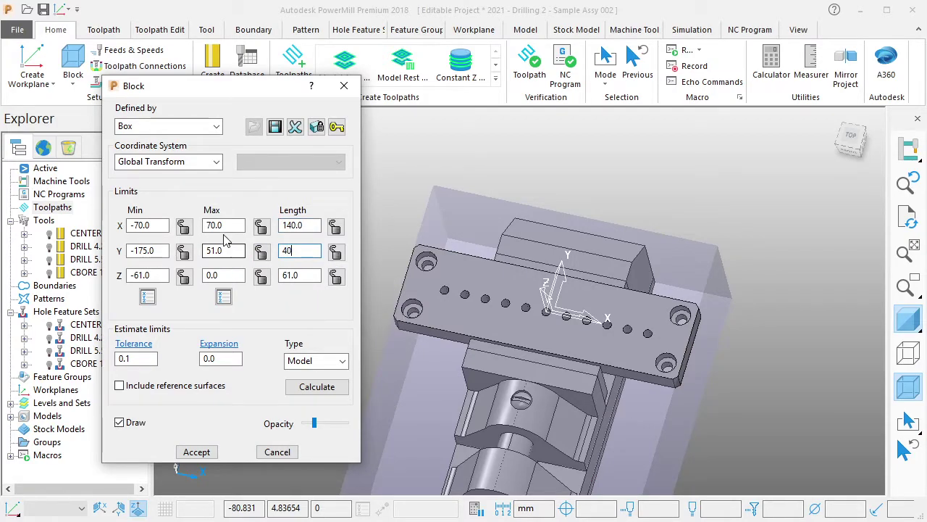
pyautogui.press('Tab')
pyautogui.doubleClick(221, 250)
pyautogui.write('2')
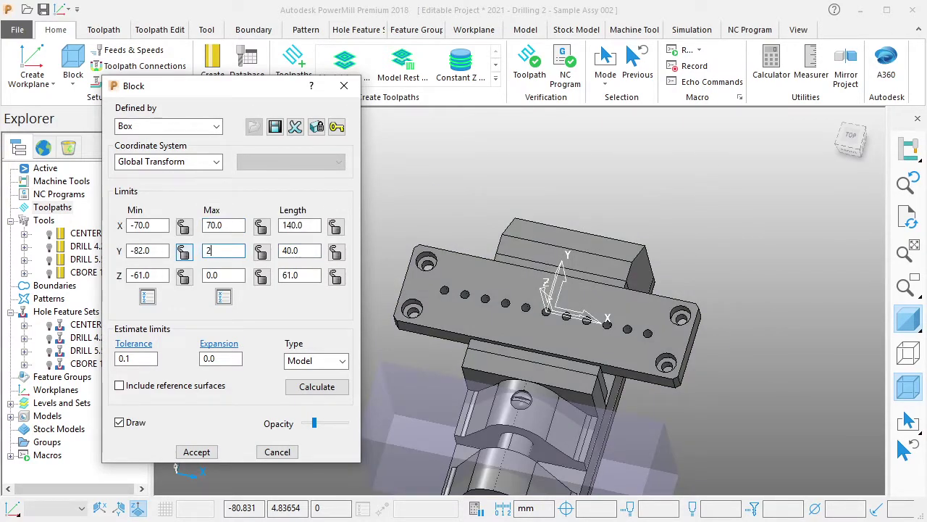
pyautogui.write('0')
pyautogui.click(163, 251)
pyautogui.moveTo(166, 251); pyautogui.dragTo(114, 253)
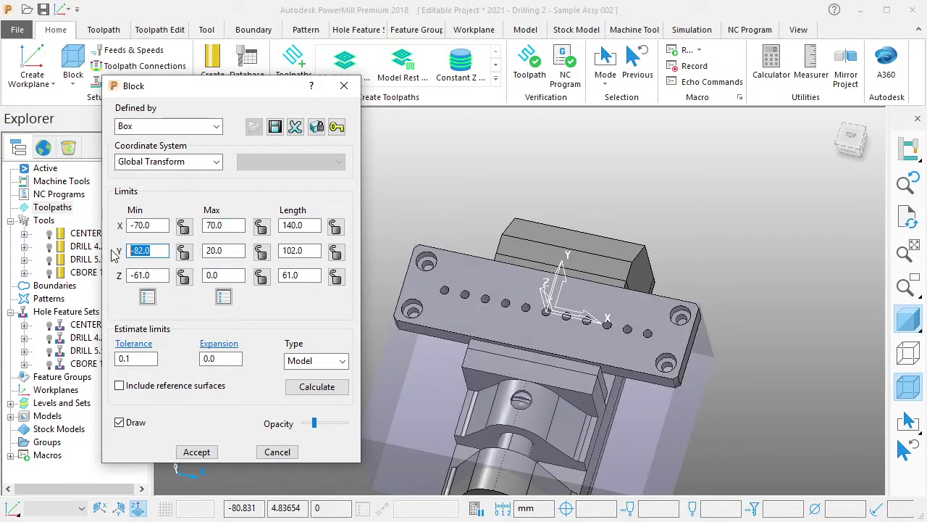
pyautogui.write('-20')
pyautogui.click(163, 226)
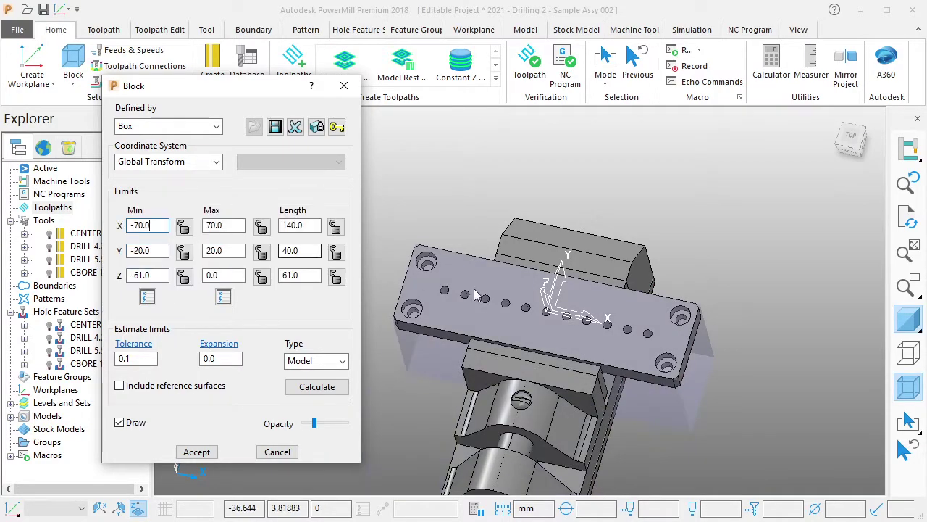
# Measure the plate thickness between its two faces in SolidWorks.
pyautogui.moveTo(474, 294); pyautogui.dragTo(522, 319, button='middle')
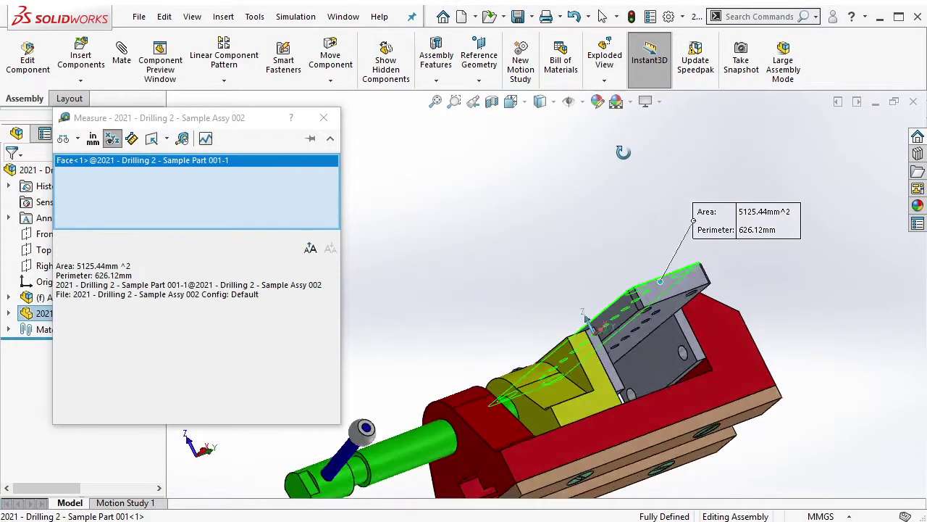
pyautogui.click(659, 315)
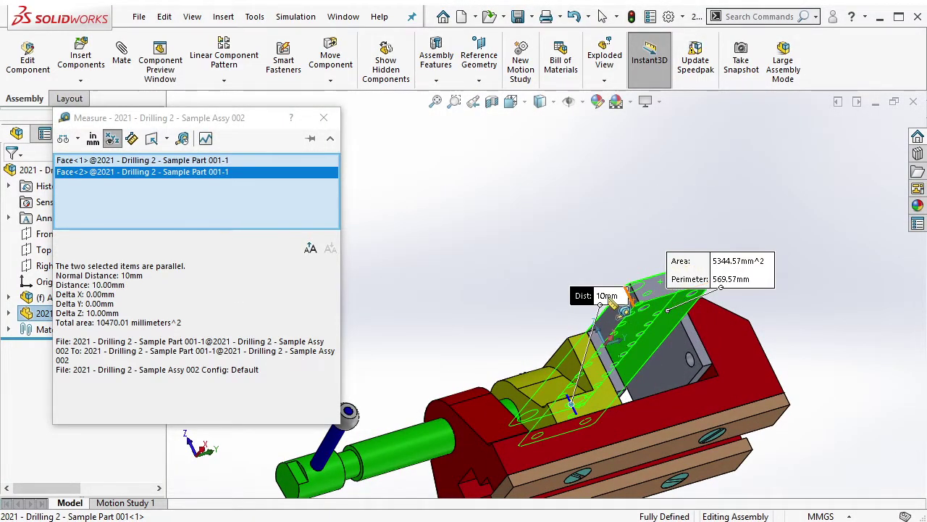
pyautogui.moveTo(614, 304); pyautogui.dragTo(699, 288, button='middle')
pyautogui.press('Escape')
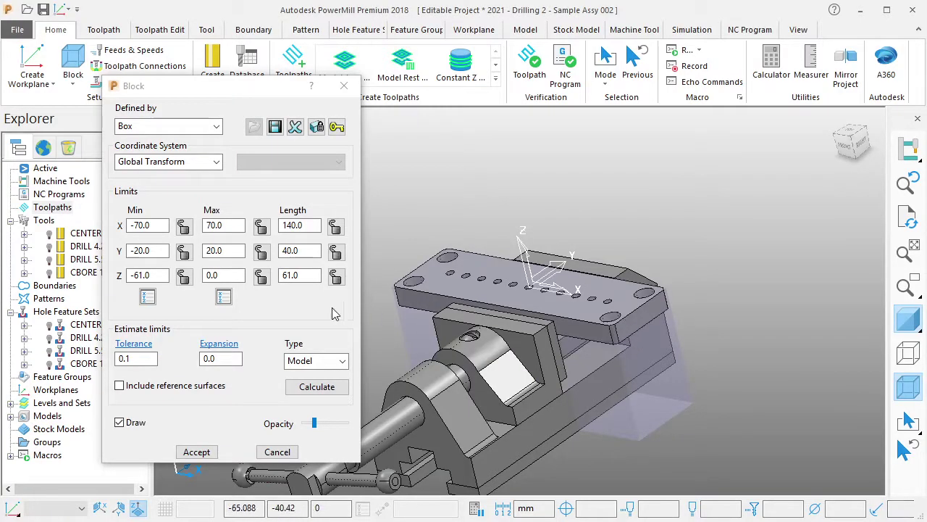
# Set the block's Z length to 10 with Max Z 0 and Min Z -10.
pyautogui.click(149, 275)
pyautogui.click(304, 275)
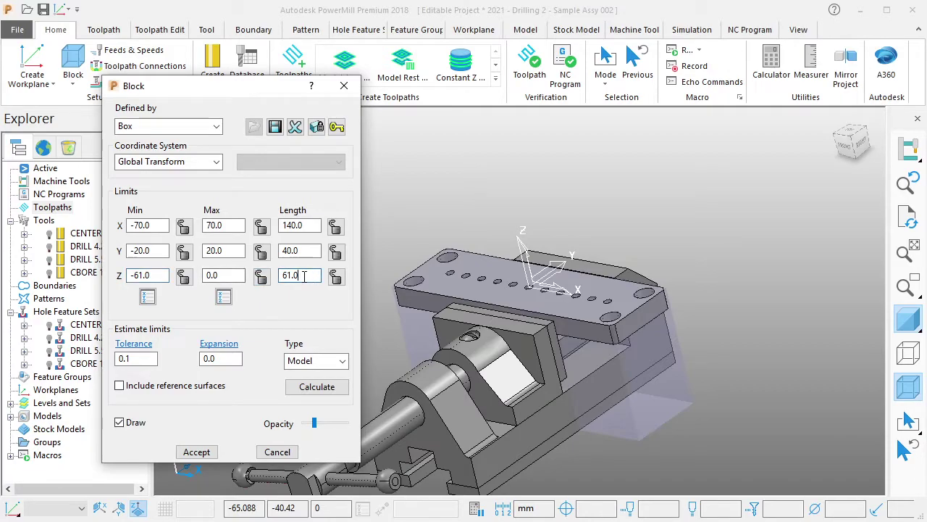
pyautogui.doubleClick(304, 275)
pyautogui.write('10')
pyautogui.click(229, 275)
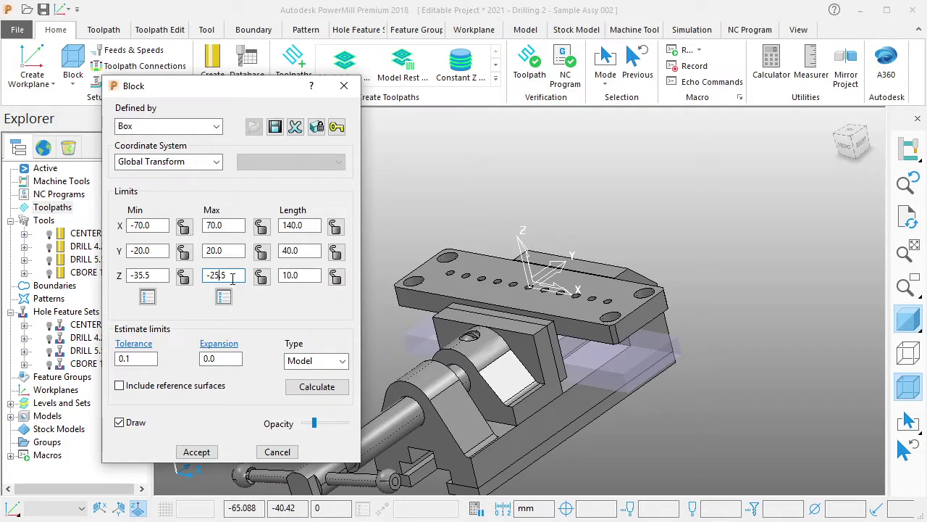
pyautogui.moveTo(231, 279); pyautogui.dragTo(118, 276)
pyautogui.write('0')
pyautogui.click(166, 277)
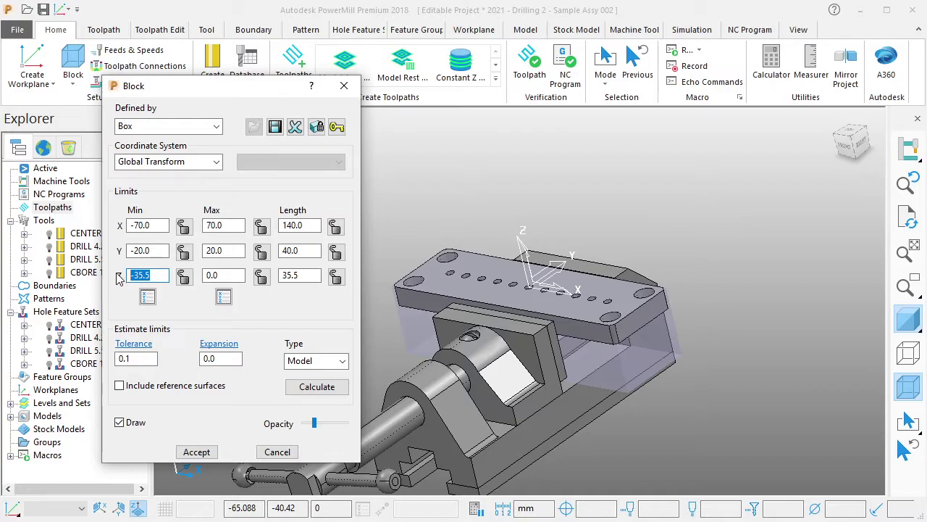
pyautogui.write('-10')
pyautogui.press('Return')
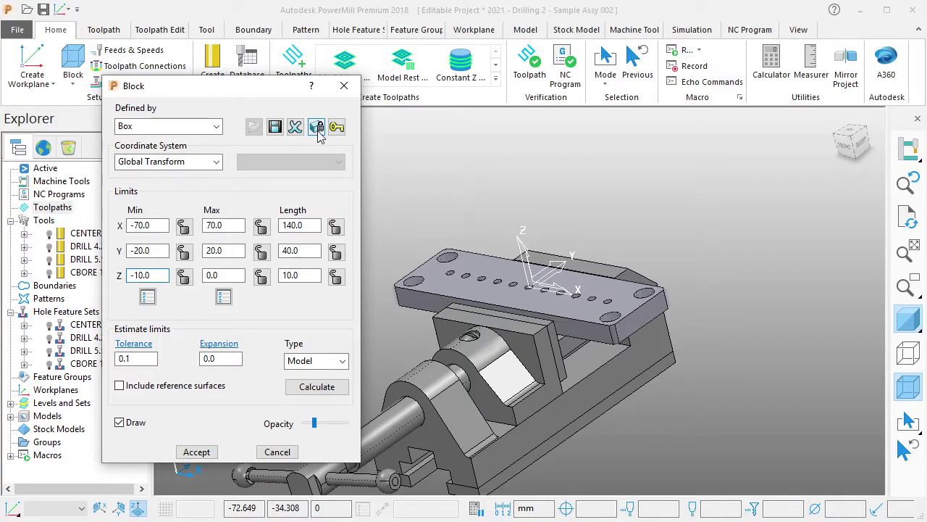
# Accept the 140 x 40 x 10 stock block.
pyautogui.click(196, 452)
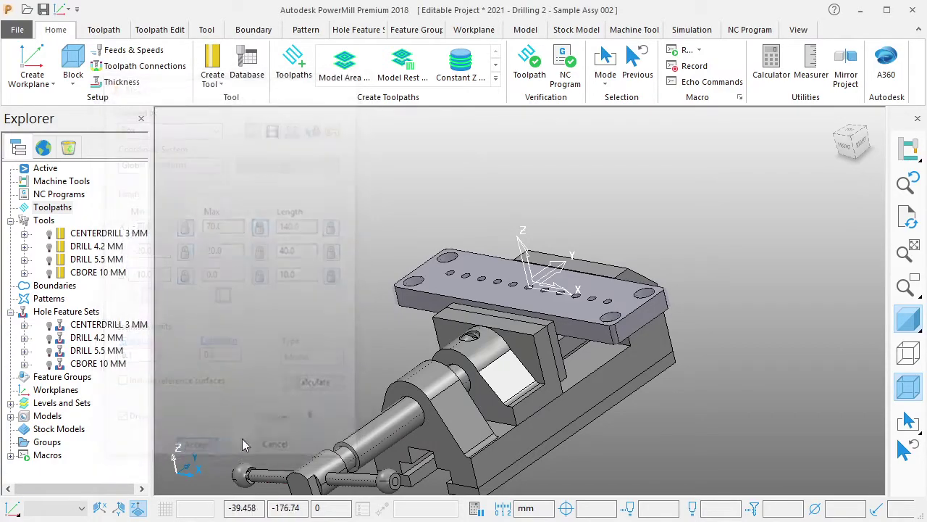
pyautogui.scroll(2, 544, 304)
pyautogui.scroll(2, 529, 289)
pyautogui.scroll(2, 500, 275)
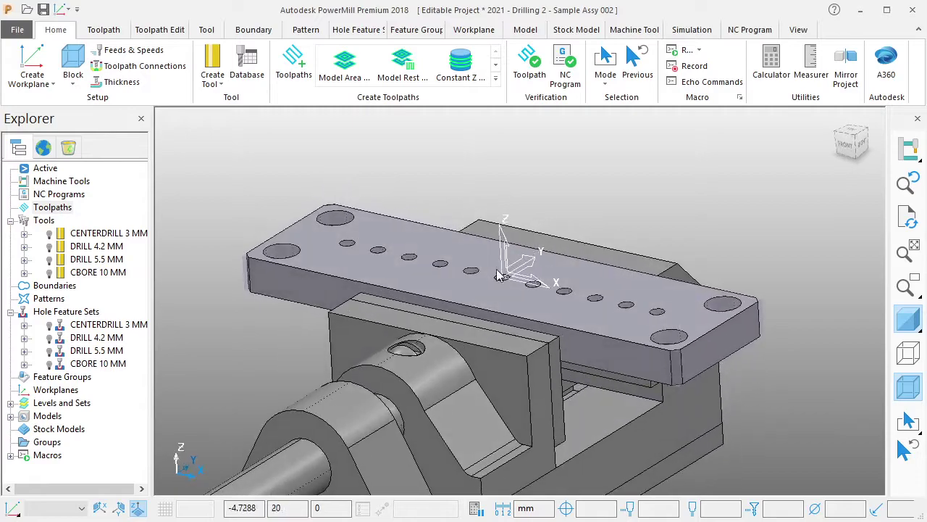
pyautogui.moveTo(498, 275)
pyautogui.mouseDown(button='middle')
pyautogui.moveTo(520, 254)
pyautogui.moveTo(529, 262)
pyautogui.mouseUp(button='middle')
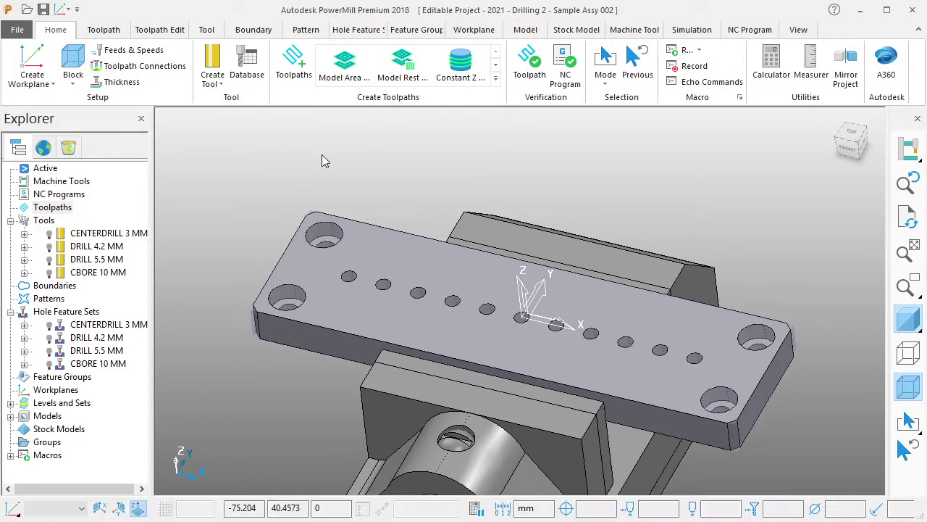
# Choose the Drilling strategy from the Drilling category of the toolpath strategies.
pyautogui.click(293, 67)
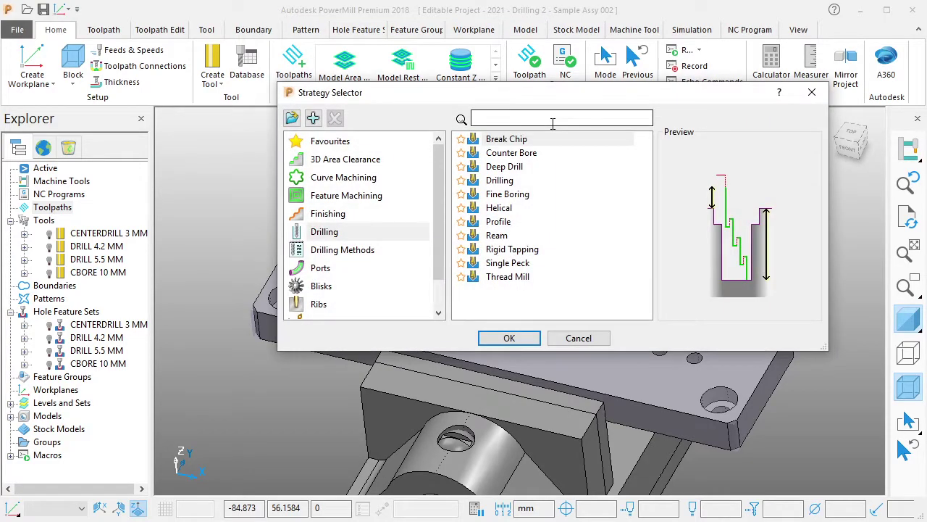
pyautogui.click(324, 233)
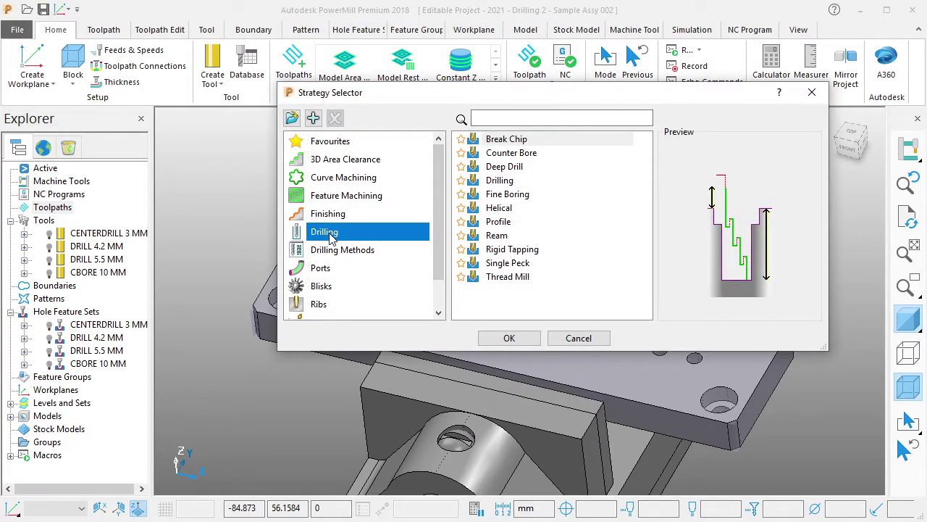
pyautogui.click(510, 182)
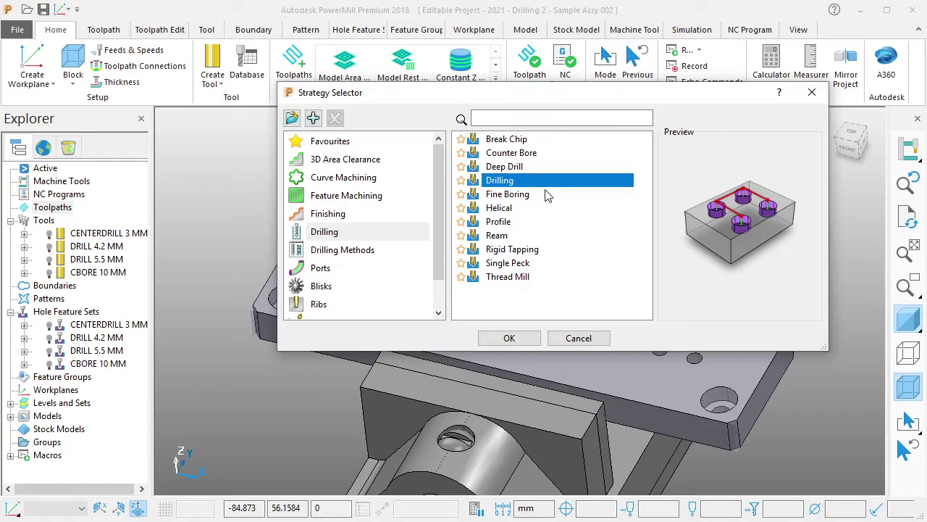
pyautogui.click(510, 339)
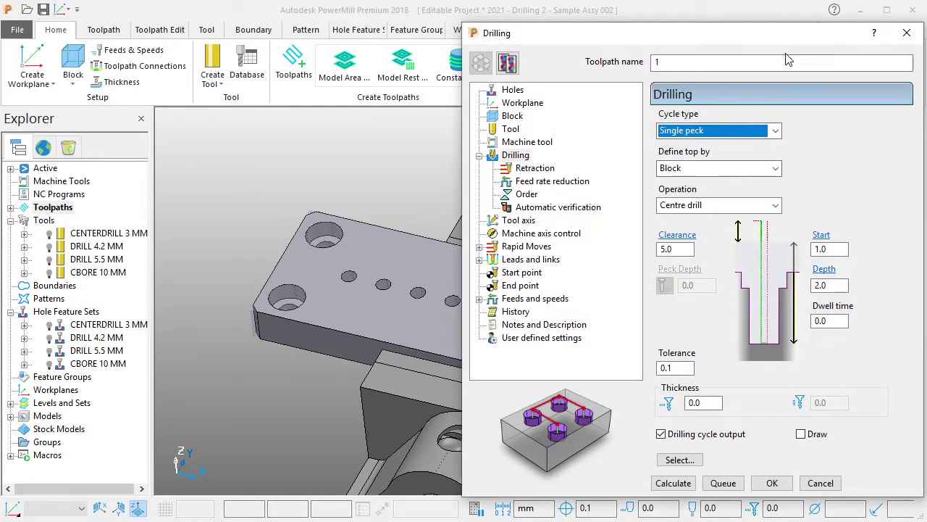
# Name the toolpath CENTERDRILL 3 MM and use the CENTERDRILL 3 MM hole feature set.
pyautogui.moveTo(791, 39); pyautogui.dragTo(725, 31)
pyautogui.moveTo(681, 55); pyautogui.dragTo(548, 58)
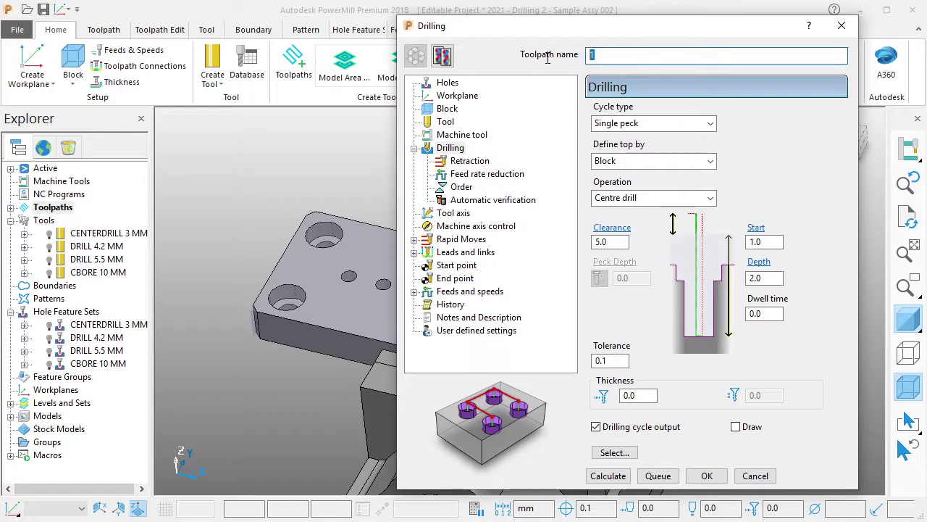
pyautogui.write('CENTERDR')
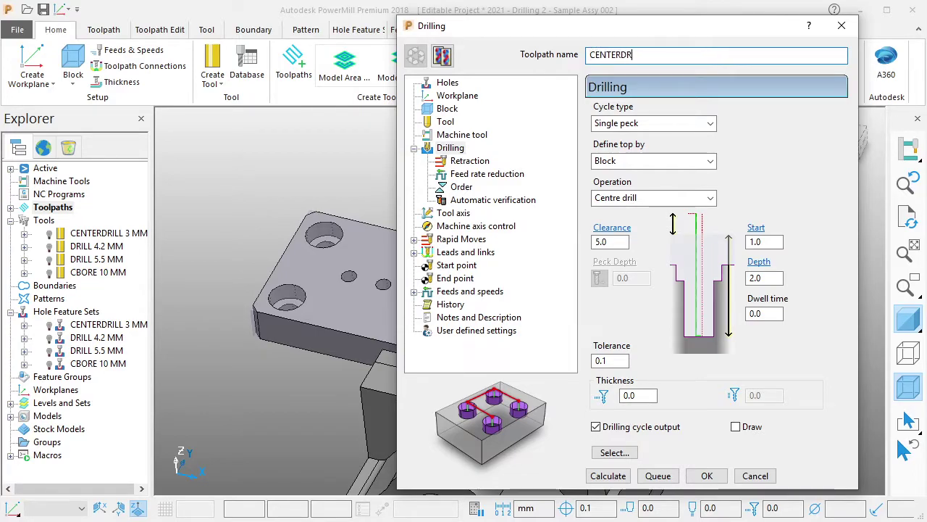
pyautogui.write('ILL 3 MM')
pyautogui.click(447, 83)
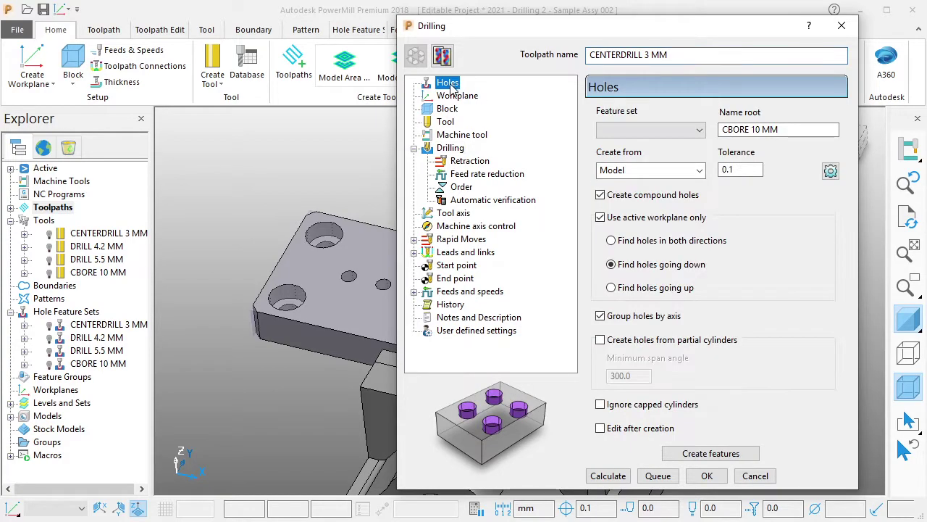
pyautogui.click(652, 135)
pyautogui.click(661, 160)
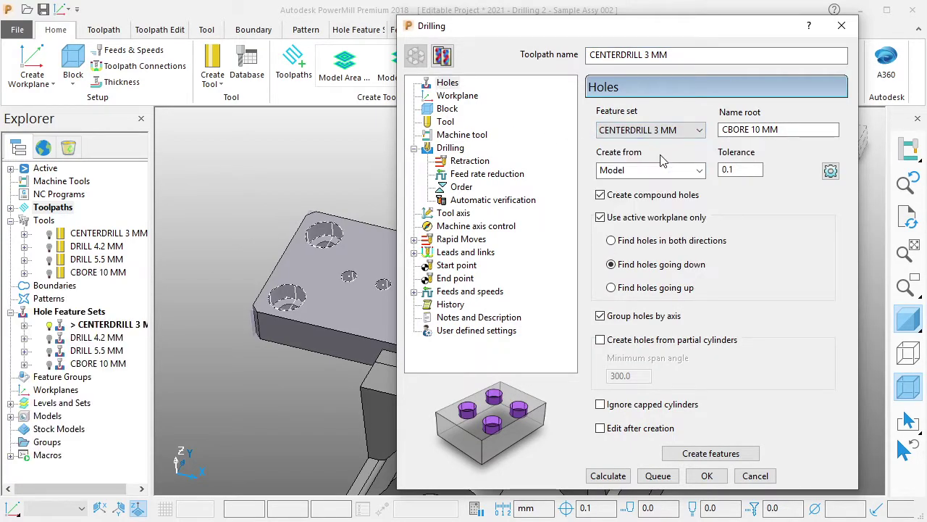
pyautogui.moveTo(797, 132); pyautogui.dragTo(670, 127)
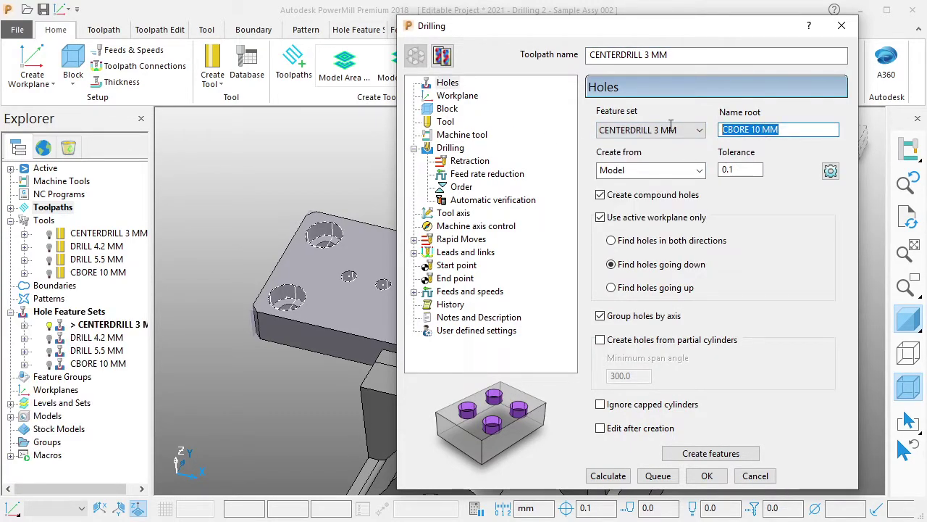
pyautogui.press('BackSpace')
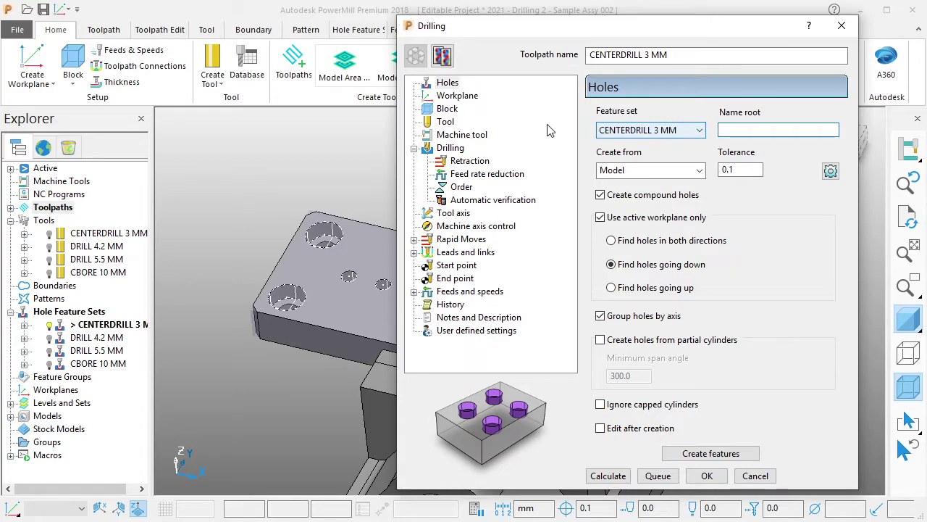
# Review the workplane and block pages and assign the CENTERDRILL 3 MM tool.
pyautogui.click(463, 99)
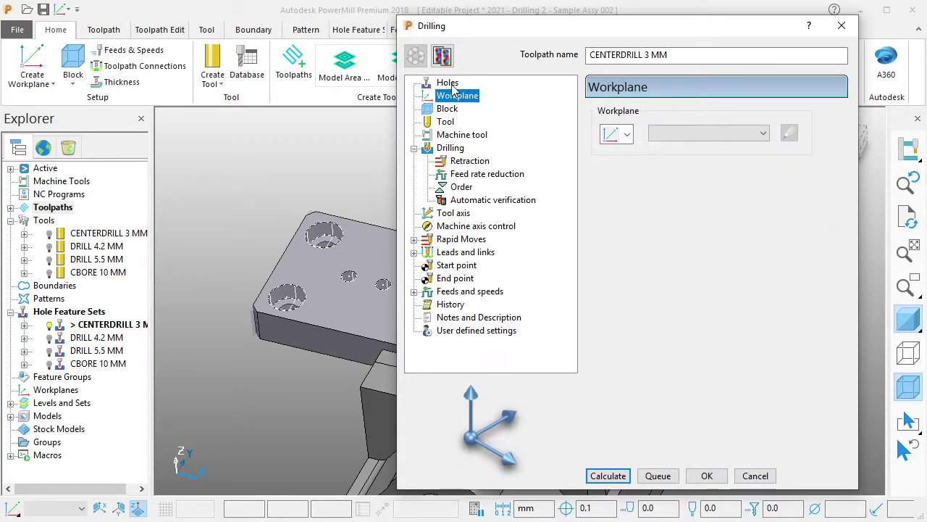
pyautogui.click(449, 83)
pyautogui.click(456, 97)
pyautogui.click(447, 109)
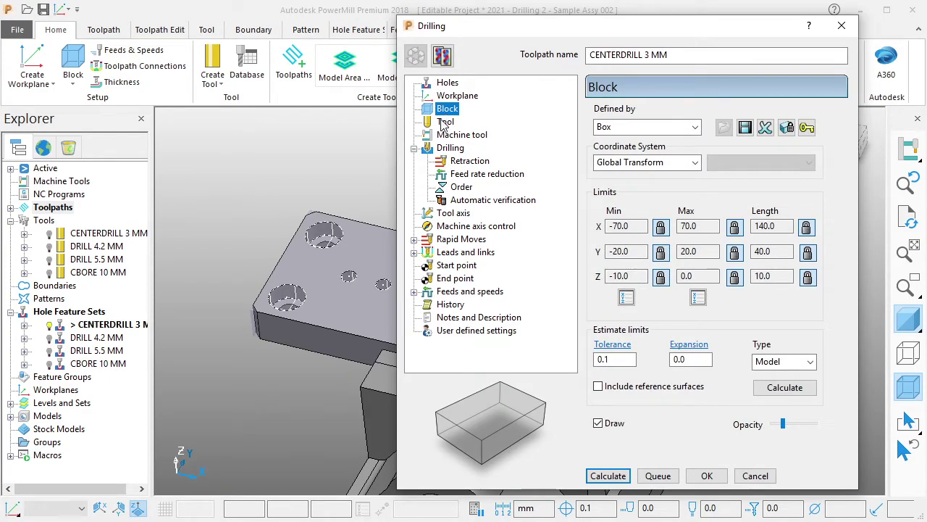
pyautogui.click(444, 122)
pyautogui.click(728, 119)
pyautogui.click(759, 145)
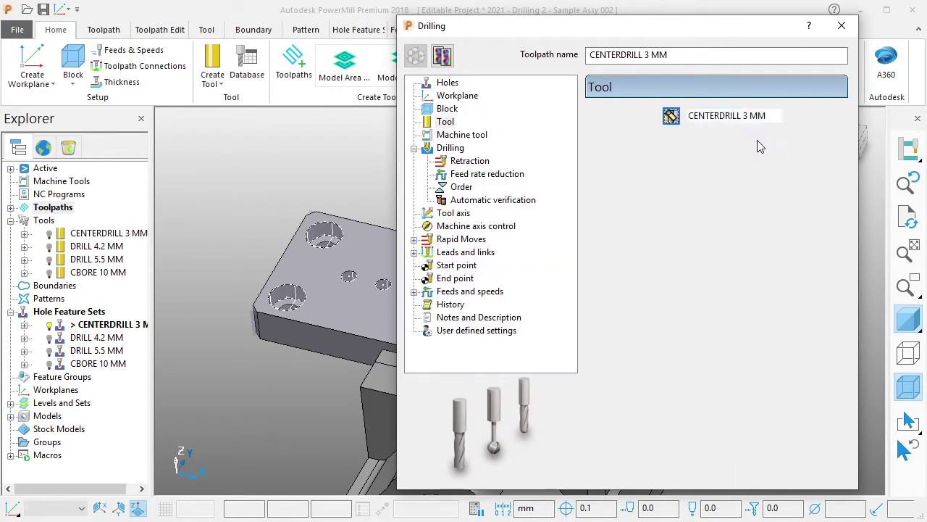
pyautogui.click(467, 135)
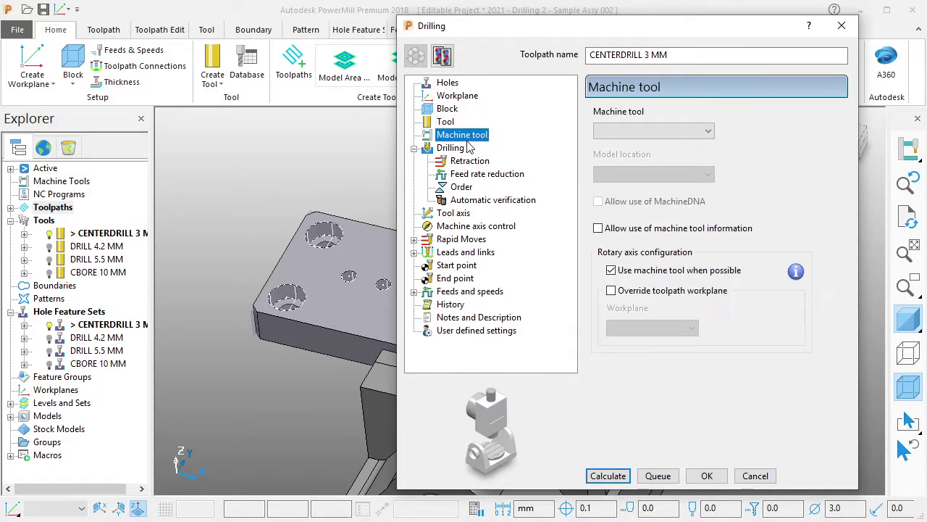
pyautogui.click(450, 148)
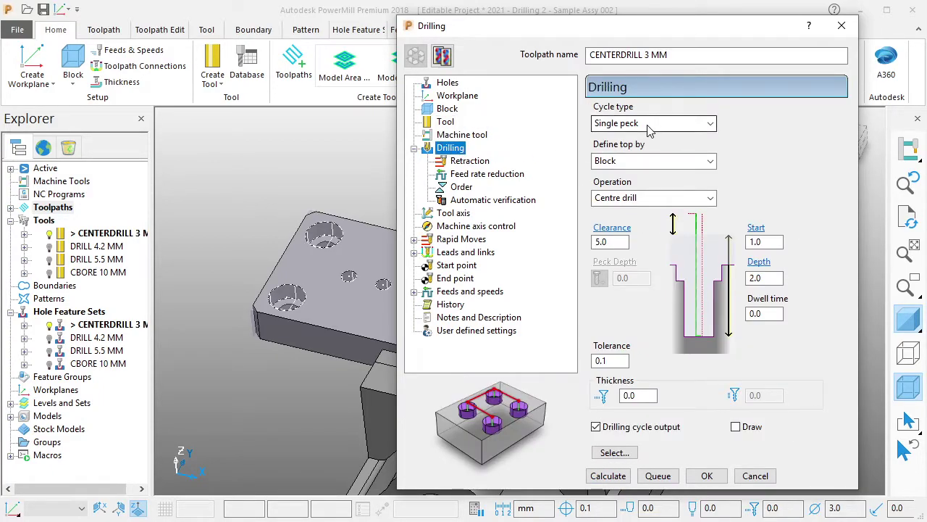
# Set the drilling operation to Centre drill with a depth of 2.0.
pyautogui.click(645, 198)
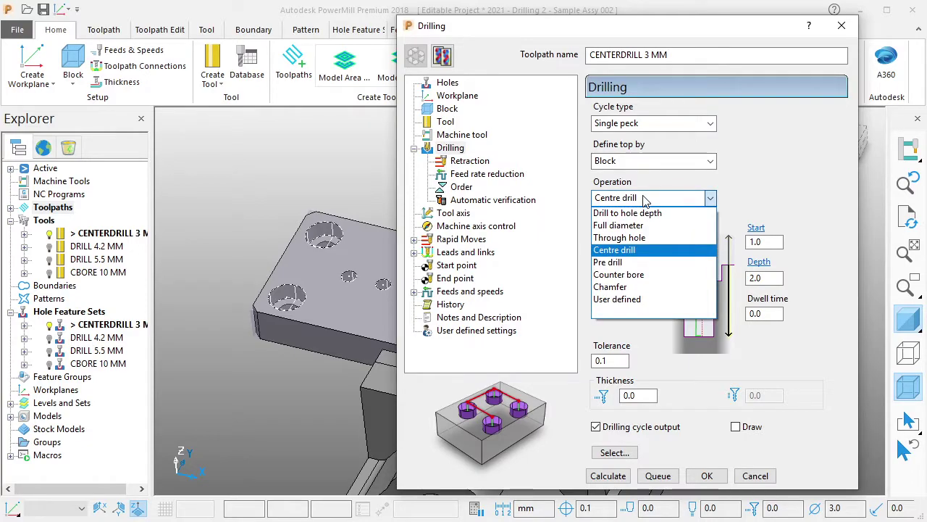
pyautogui.click(635, 250)
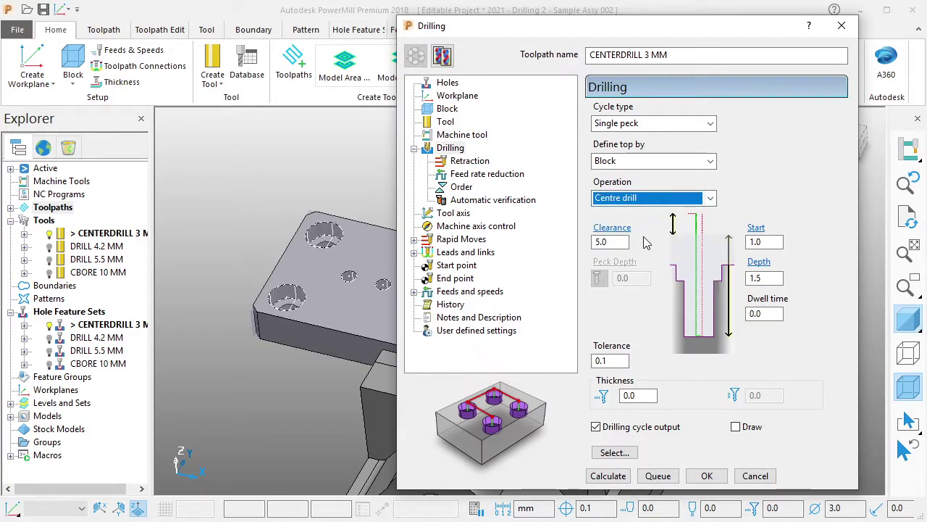
pyautogui.click(748, 242)
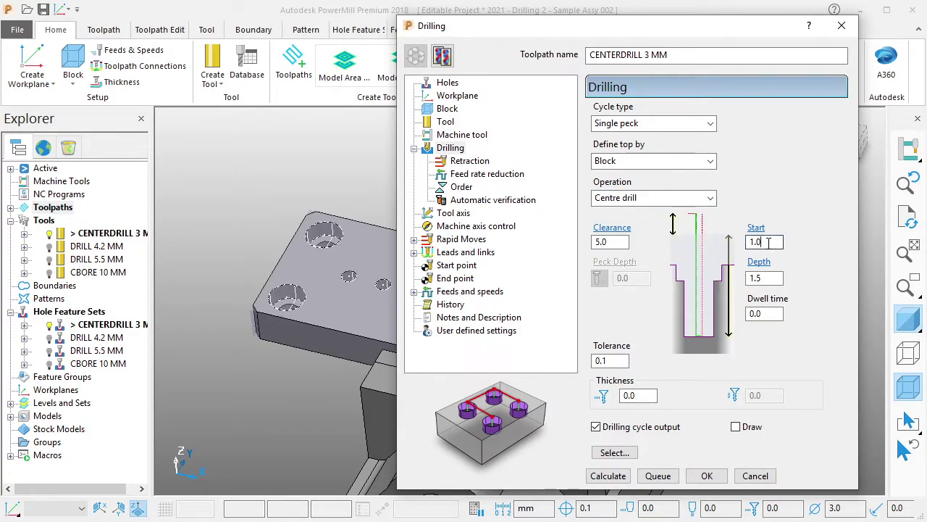
pyautogui.doubleClick(745, 242)
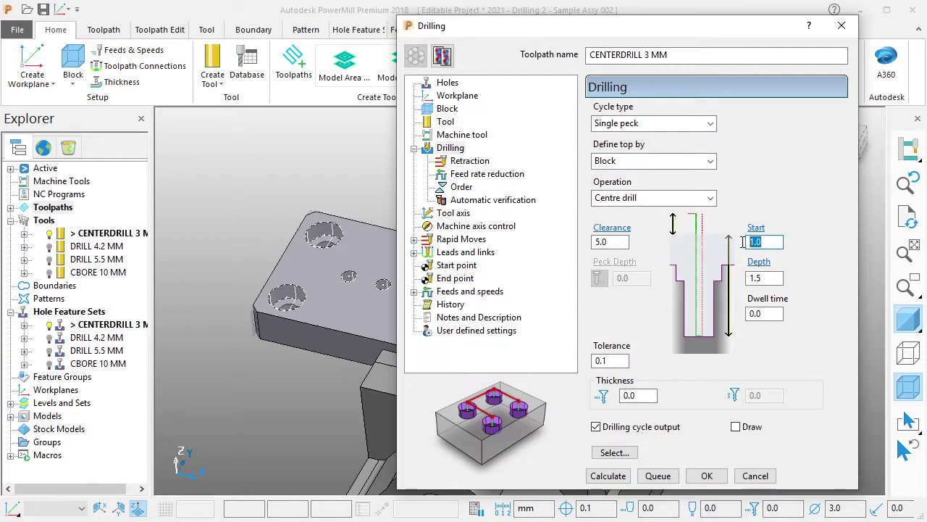
pyautogui.click(764, 277)
pyautogui.press('BackSpace')
pyautogui.press('BackSpace')
pyautogui.press('BackSpace')
pyautogui.write('2')
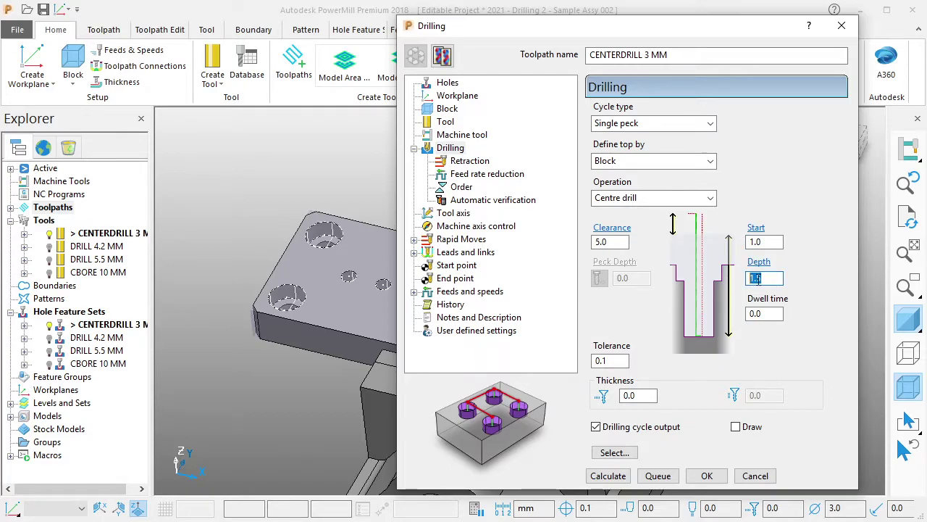
pyautogui.click(769, 242)
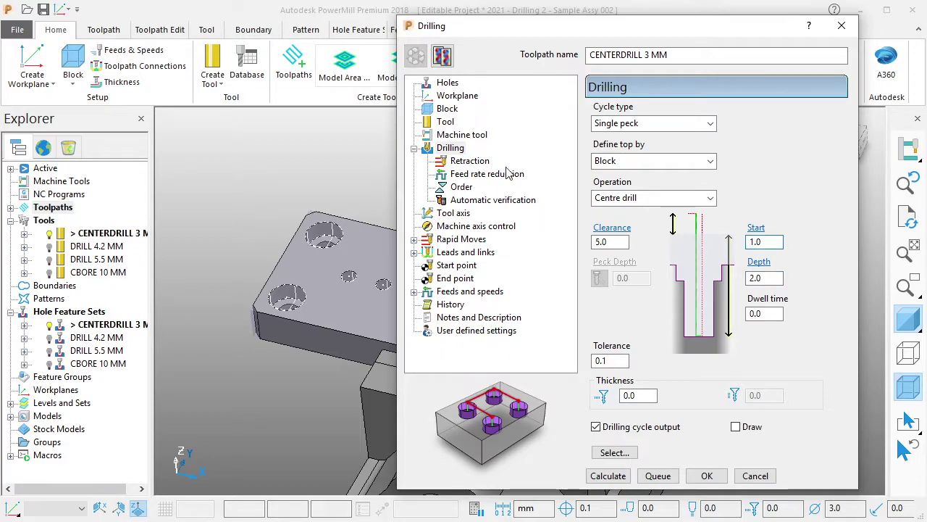
# Review the retraction, feed reduction, hole ordering, tool axis and rapid move pages.
pyautogui.click(471, 162)
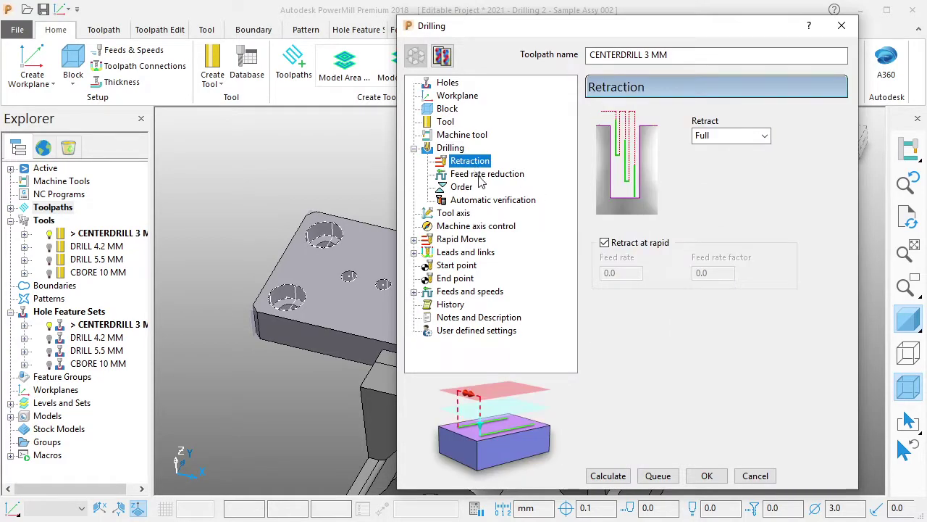
pyautogui.click(480, 176)
pyautogui.click(464, 189)
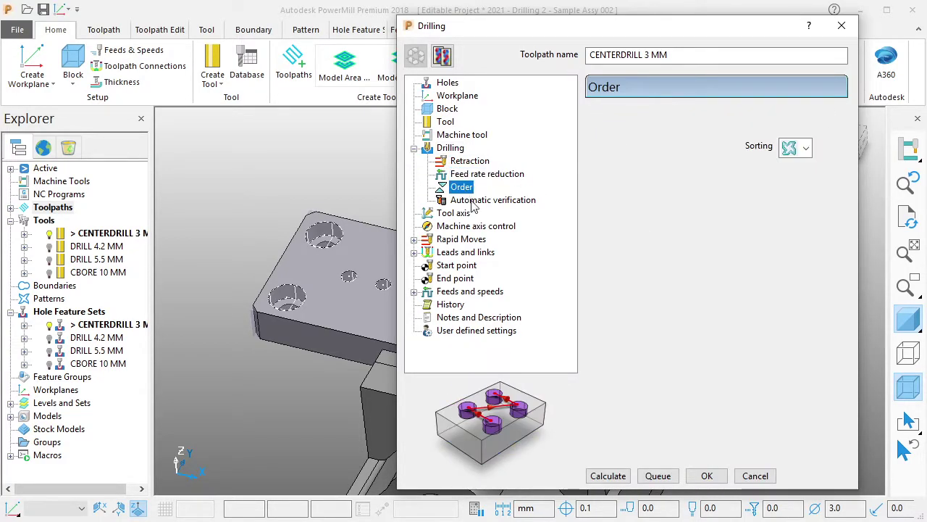
pyautogui.click(471, 201)
pyautogui.click(462, 215)
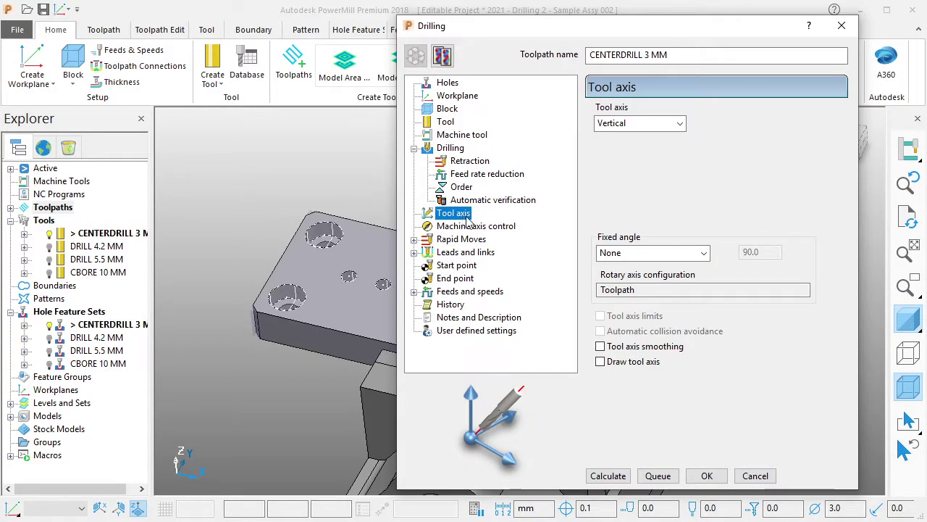
pyautogui.click(468, 227)
pyautogui.click(464, 239)
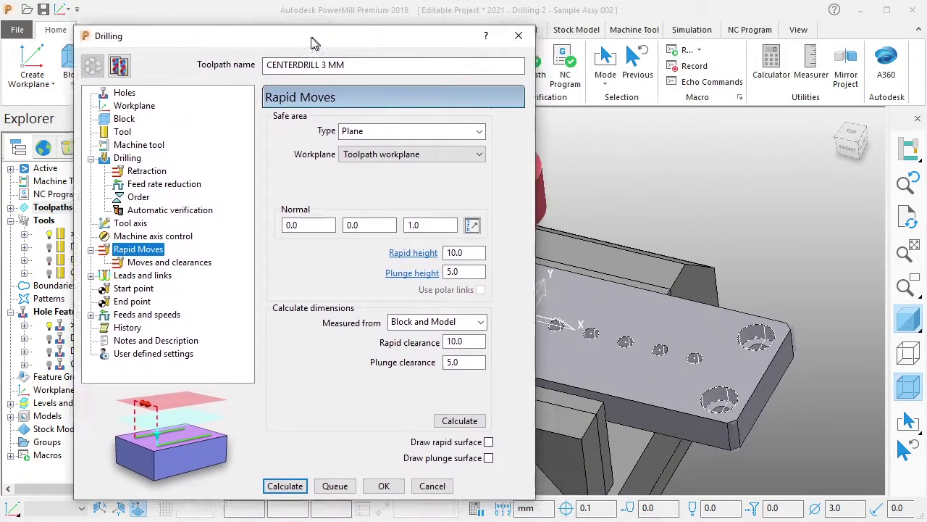
pyautogui.moveTo(639, 28); pyautogui.dragTo(257, 16)
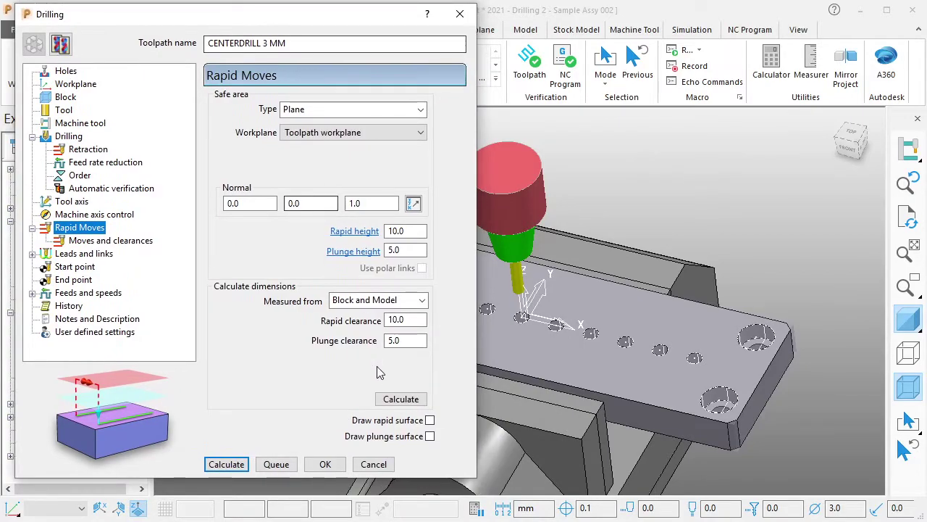
pyautogui.click(397, 401)
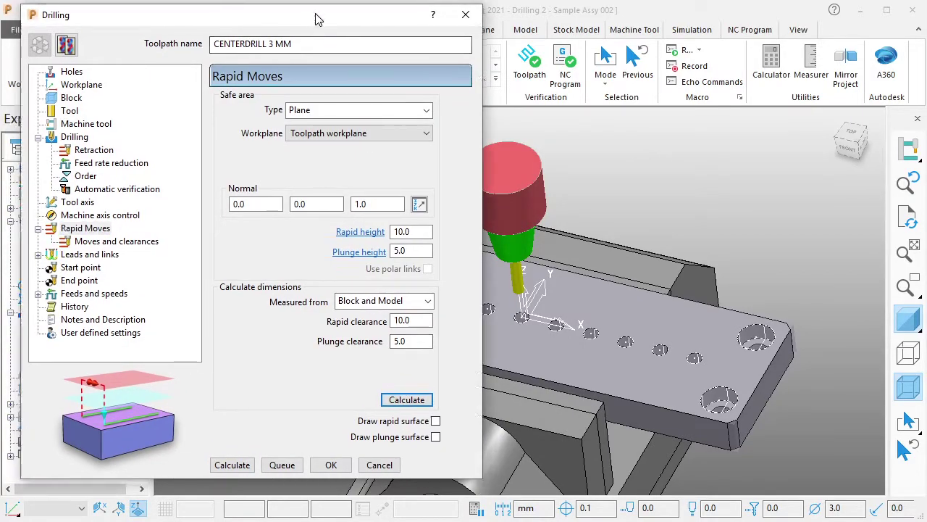
pyautogui.moveTo(310, 19); pyautogui.dragTo(691, 28)
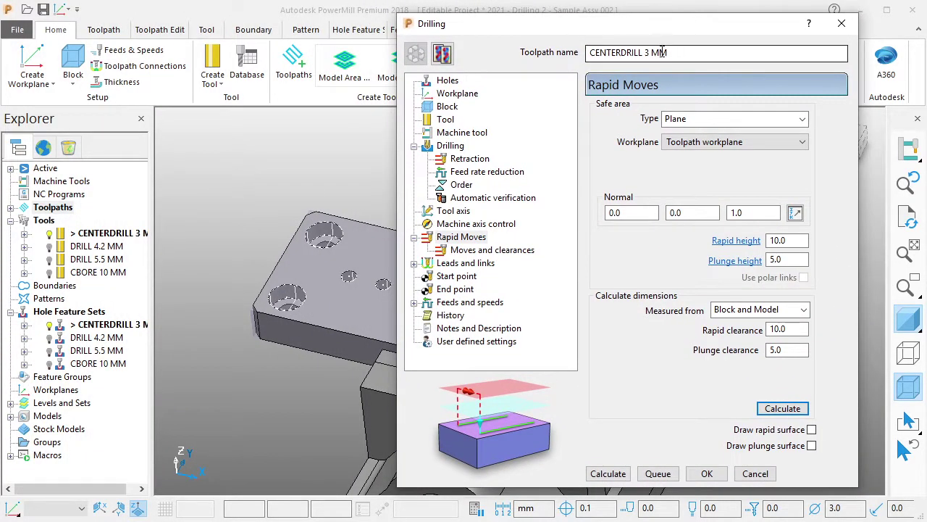
# Set the first, second and default link choices to Incremental.
pyautogui.click(469, 263)
pyautogui.click(463, 302)
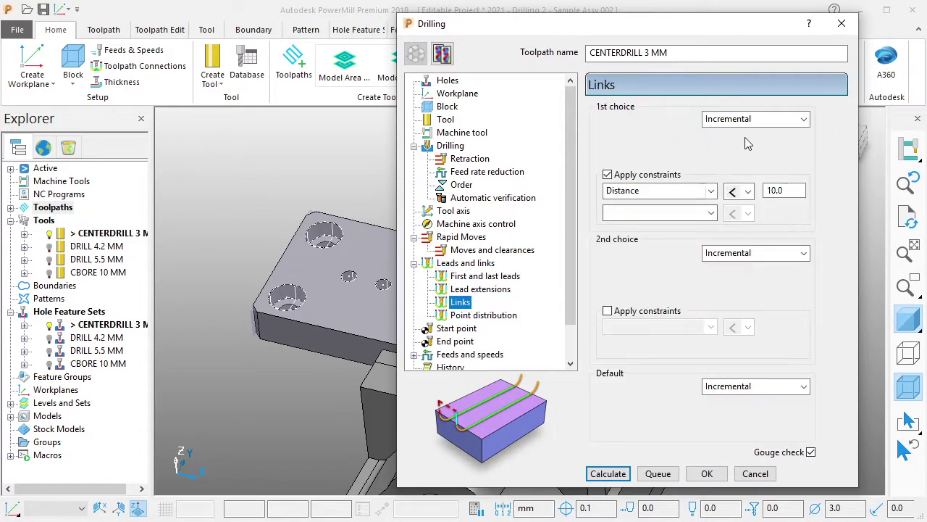
pyautogui.click(760, 122)
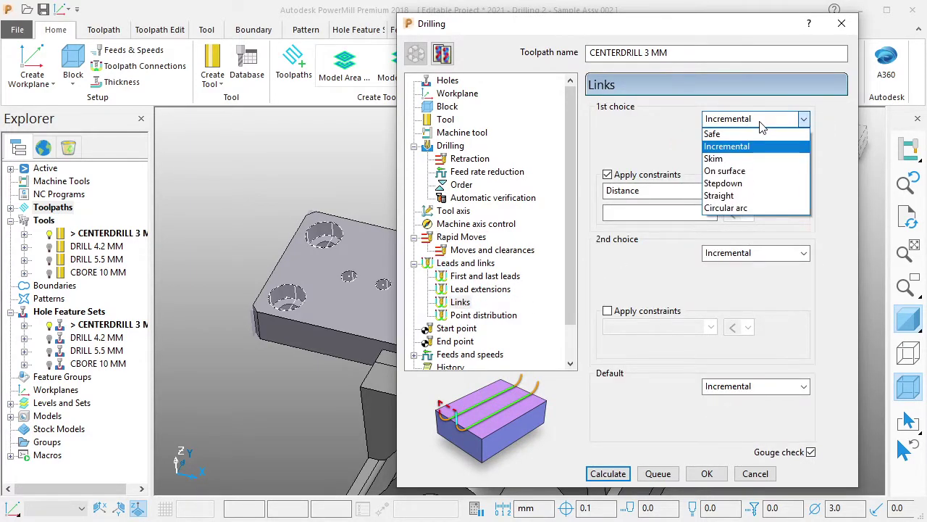
pyautogui.click(730, 146)
pyautogui.click(761, 253)
pyautogui.click(728, 280)
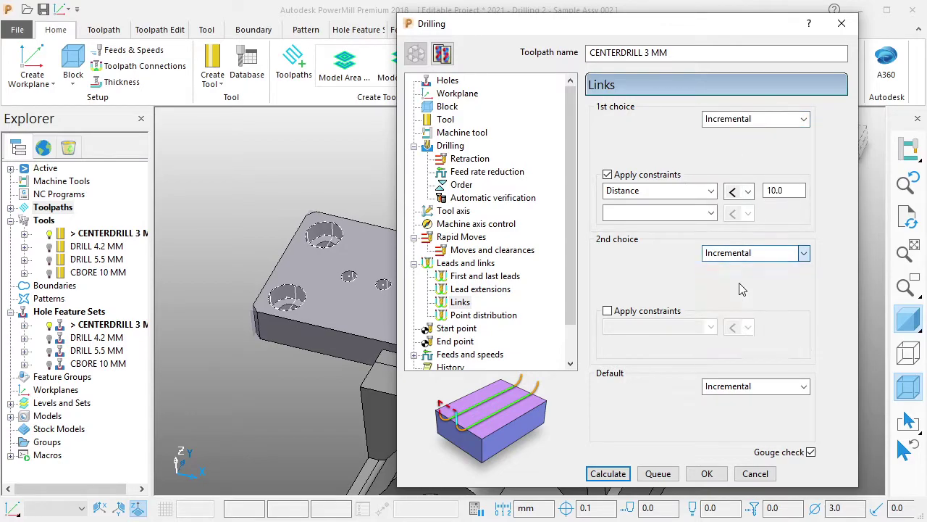
pyautogui.click(760, 387)
pyautogui.click(735, 419)
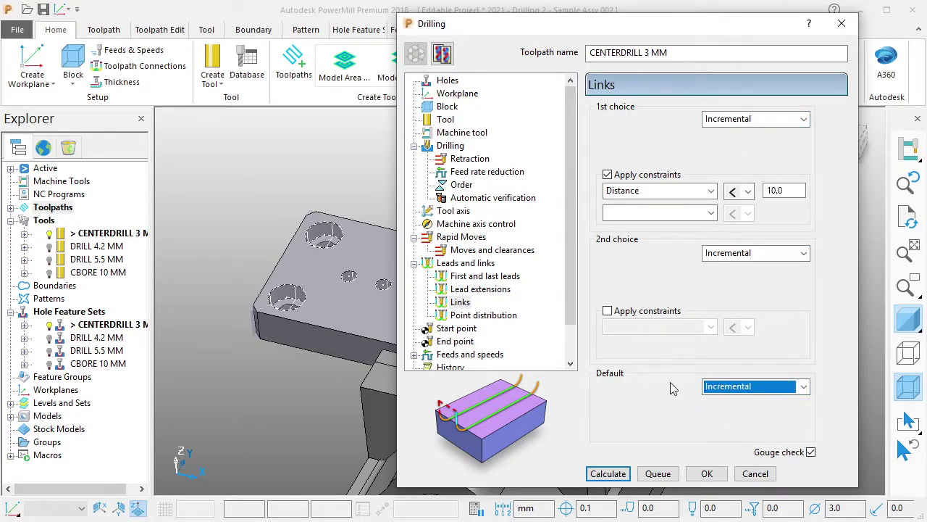
pyautogui.scroll(-1, 551, 334)
pyautogui.click(493, 330)
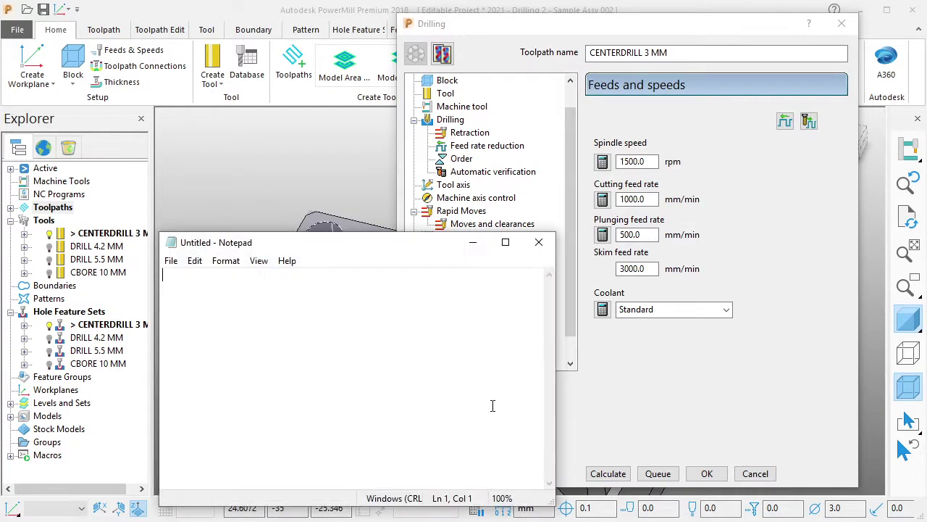
pyautogui.moveTo(406, 252)
pyautogui.mouseDown()
pyautogui.moveTo(476, 140)
pyautogui.moveTo(446, 142)
pyautogui.mouseUp()
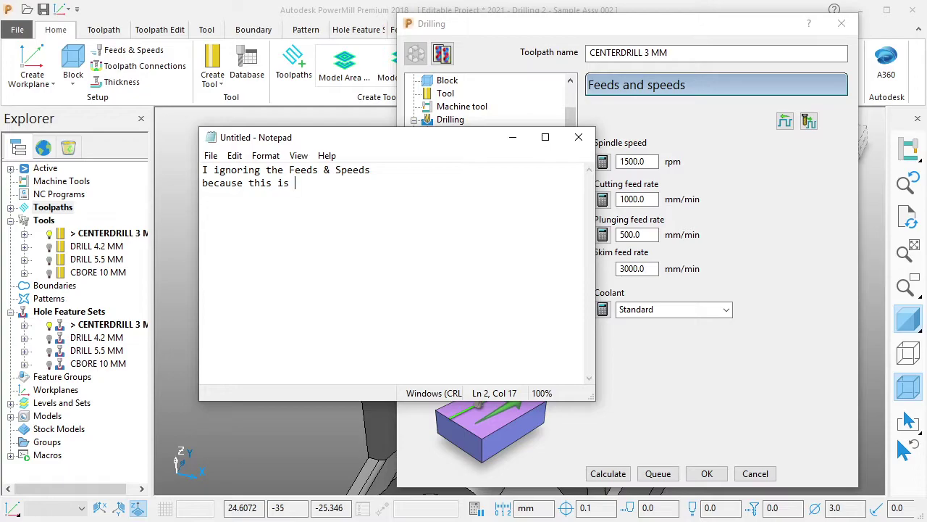
pyautogui.write('ly exercise')
pyautogui.hotkey('ctrl', 'a')
pyautogui.press('BackSpace')
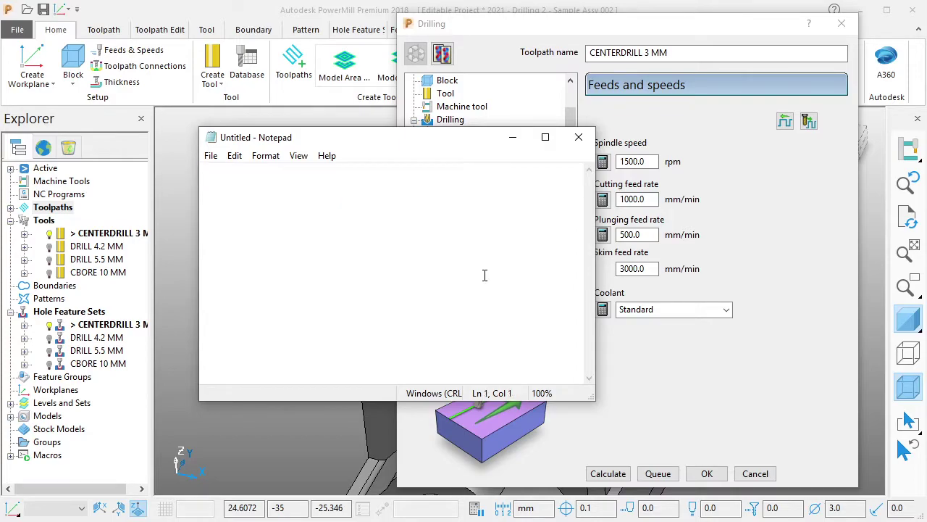
# Calculate the CENTERDRILL 3 MM toolpath, close the form, and show it under Toolpaths.
pyautogui.click(513, 139)
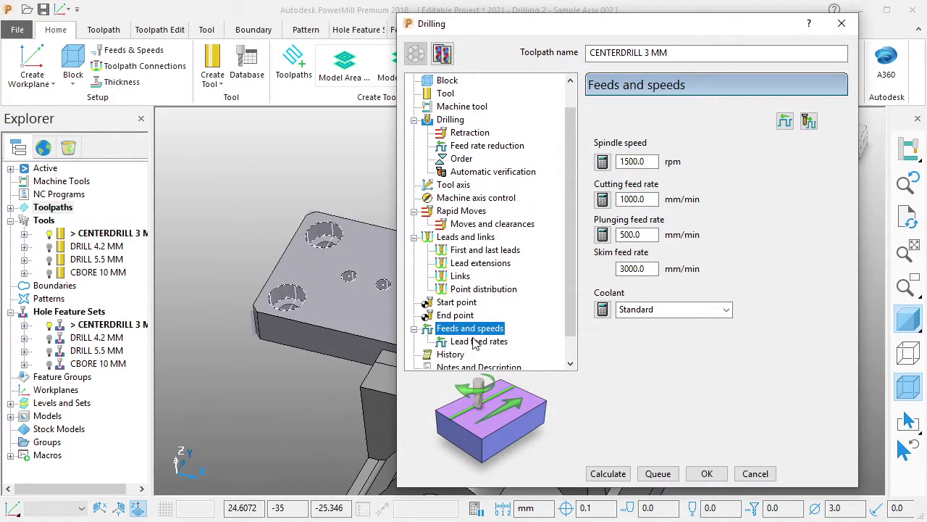
pyautogui.click(416, 329)
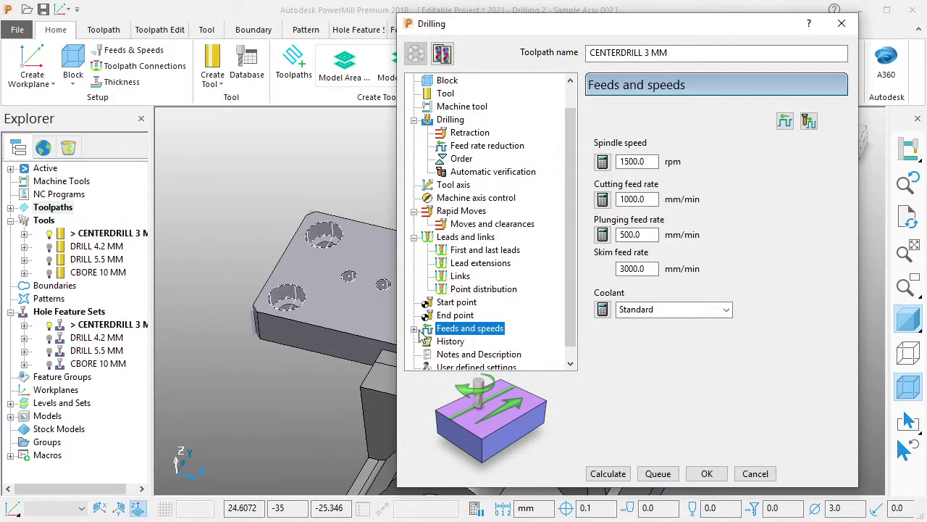
pyautogui.click(607, 474)
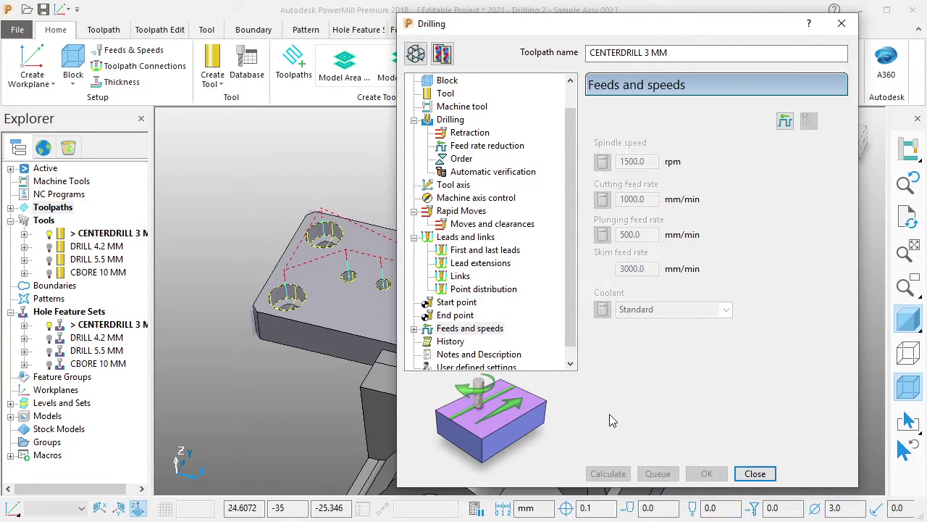
pyautogui.click(754, 474)
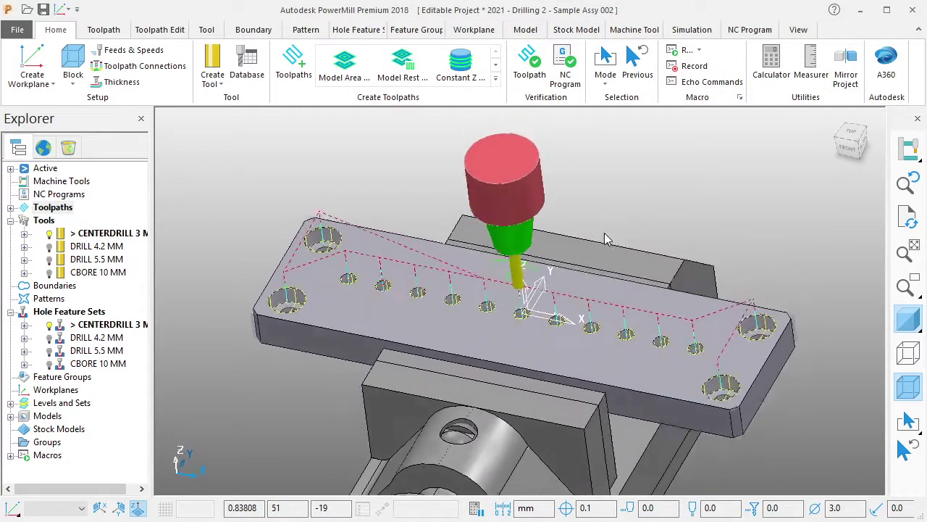
pyautogui.moveTo(698, 272)
pyautogui.mouseDown(button='middle')
pyautogui.moveTo(668, 225)
pyautogui.moveTo(633, 234)
pyautogui.moveTo(689, 216)
pyautogui.mouseUp(button='middle')
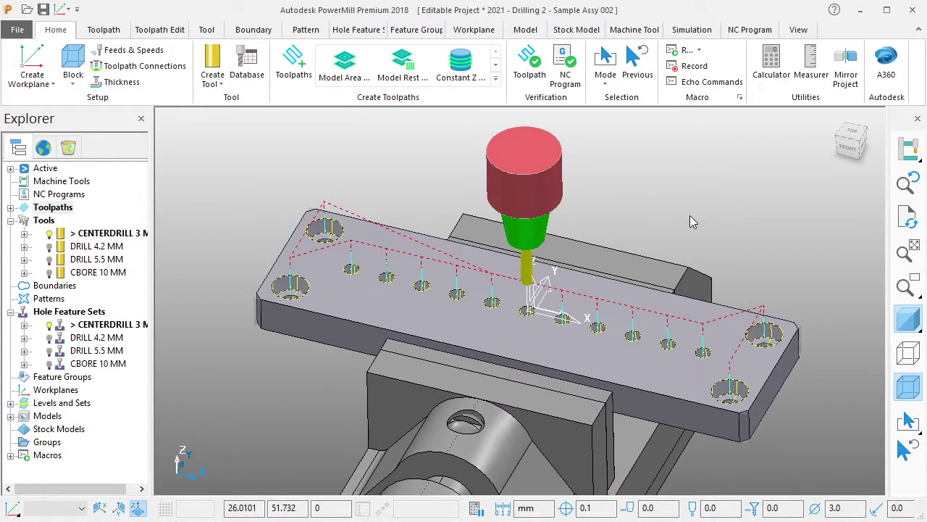
pyautogui.click(11, 207)
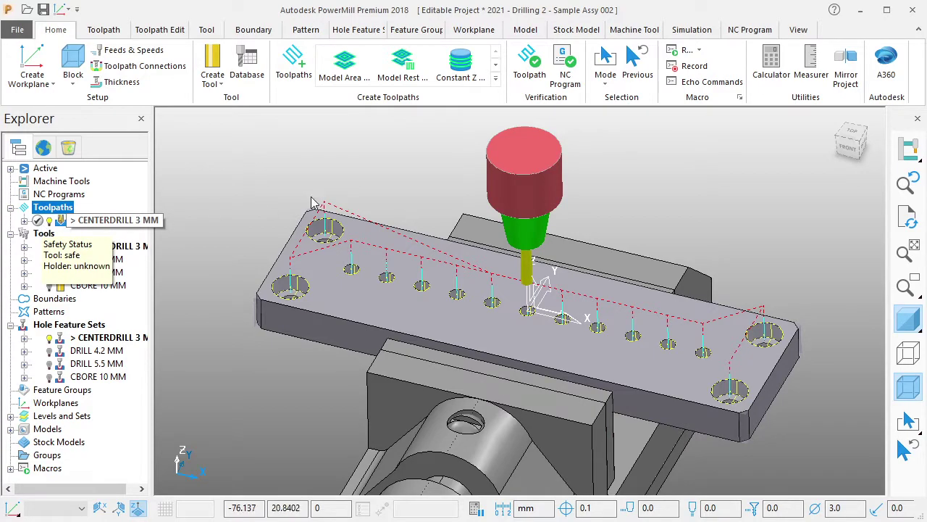
# Check CENTERDRILL 3 MM for collisions against models, accept the safe result, and save.
pyautogui.click(530, 66)
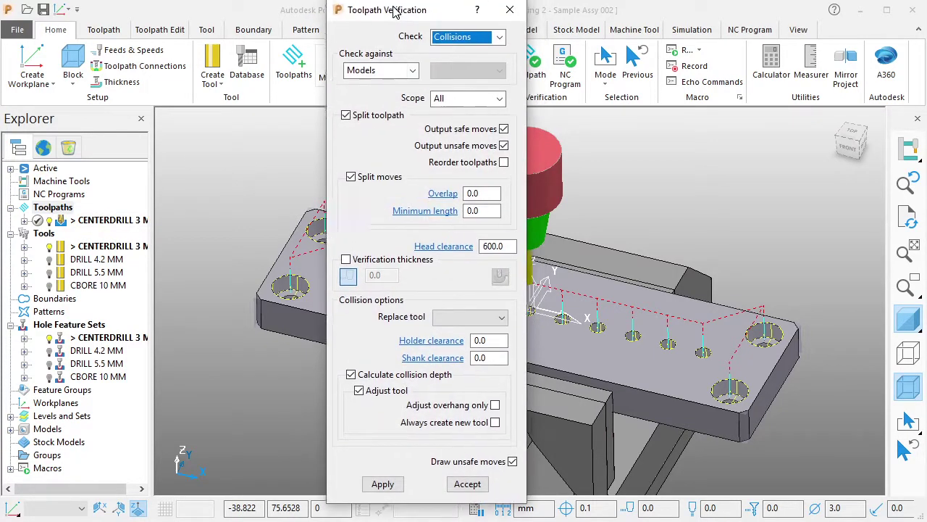
pyautogui.click(380, 484)
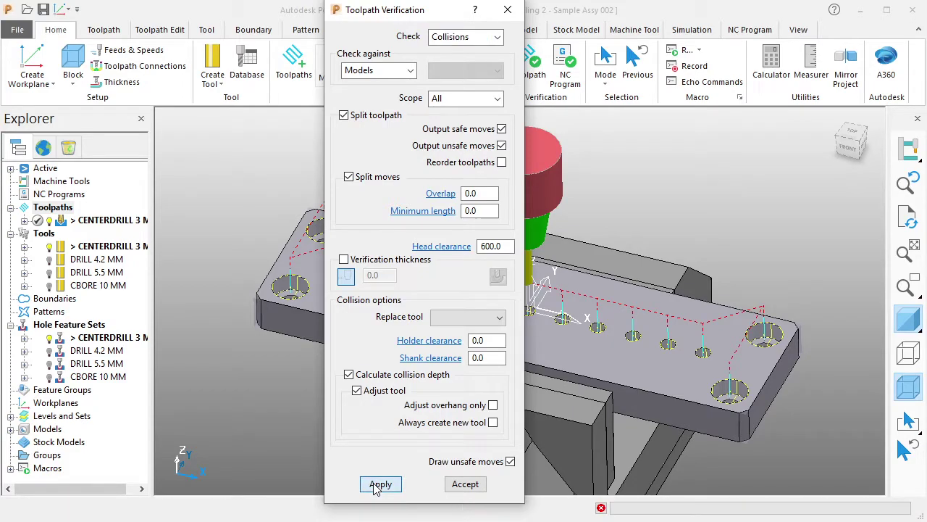
pyautogui.click(416, 501)
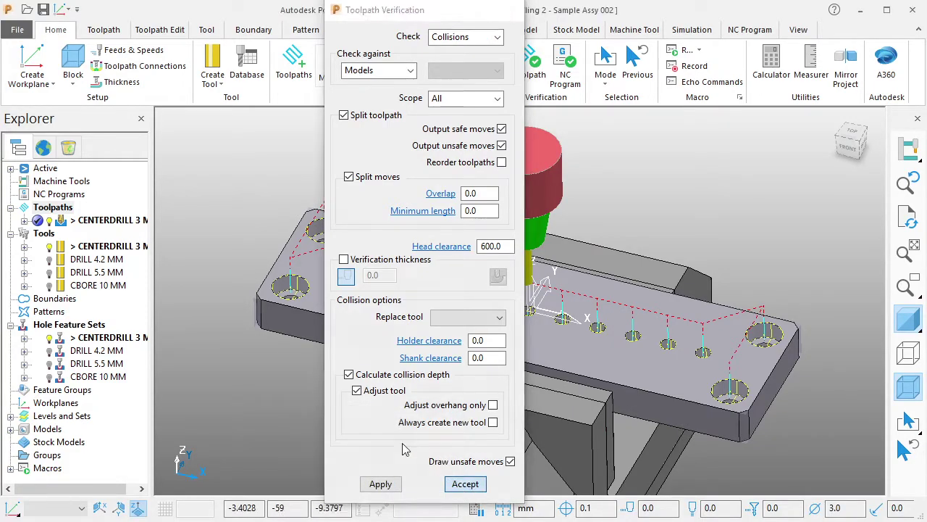
pyautogui.click(462, 486)
pyautogui.moveTo(38, 220)
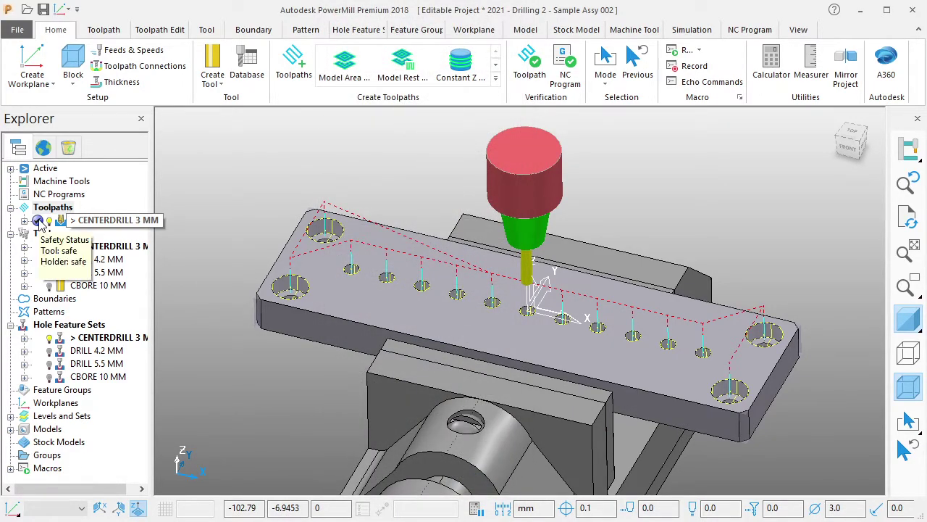
pyautogui.click(44, 10)
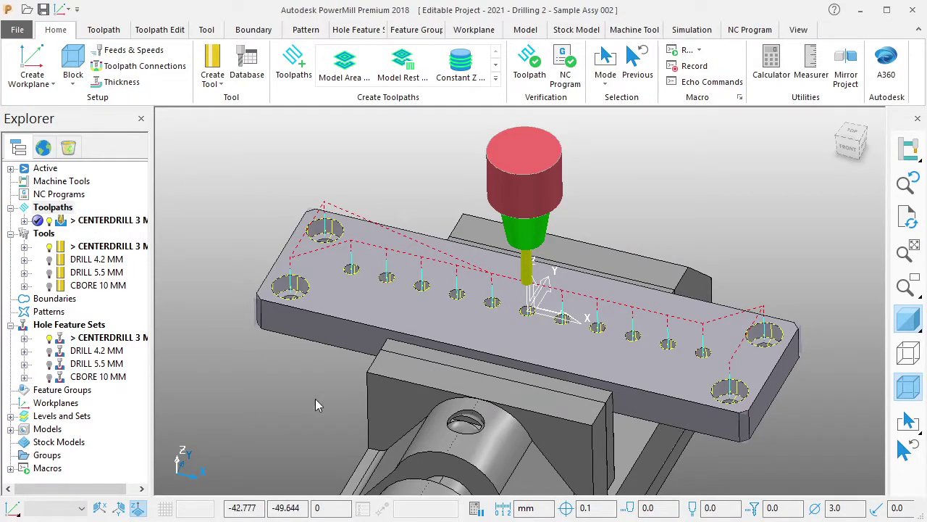
pyautogui.moveTo(275, 144); pyautogui.dragTo(169, 170)
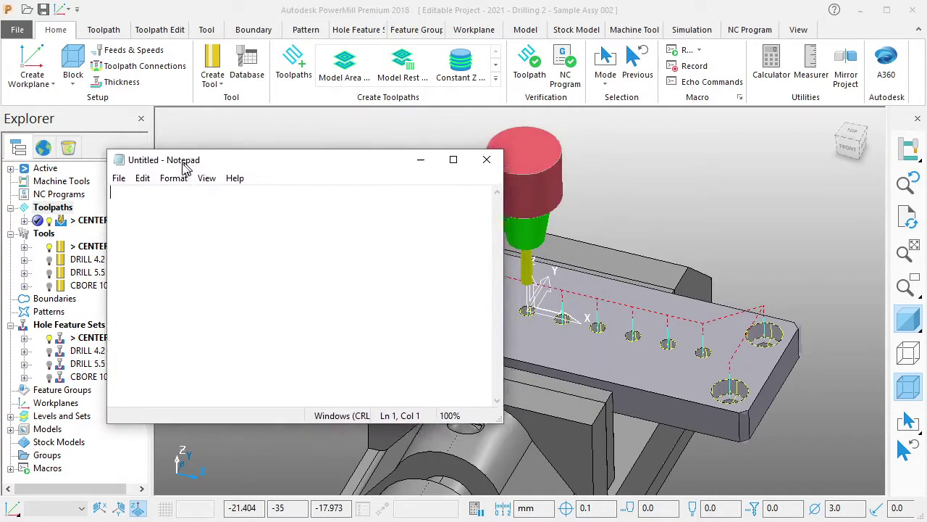
pyautogui.write('<<')
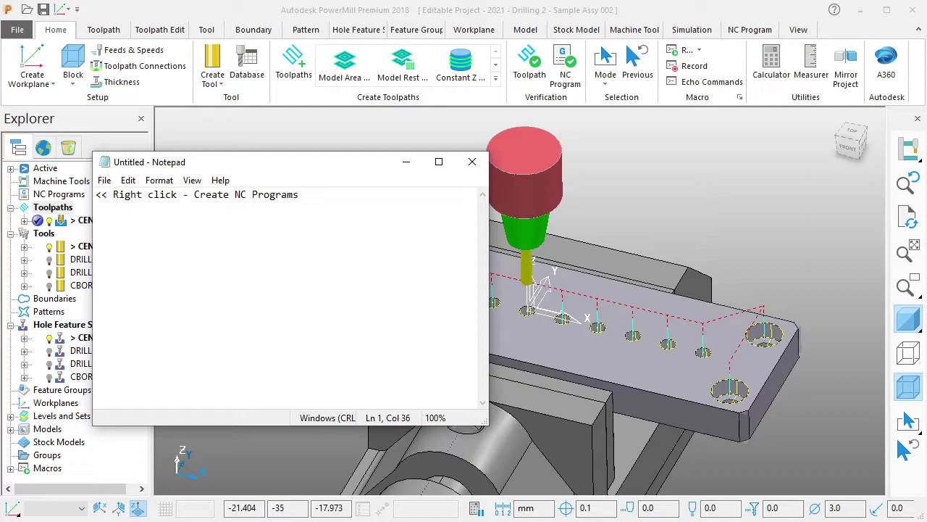
pyautogui.hotkey('ctrl', 'a')
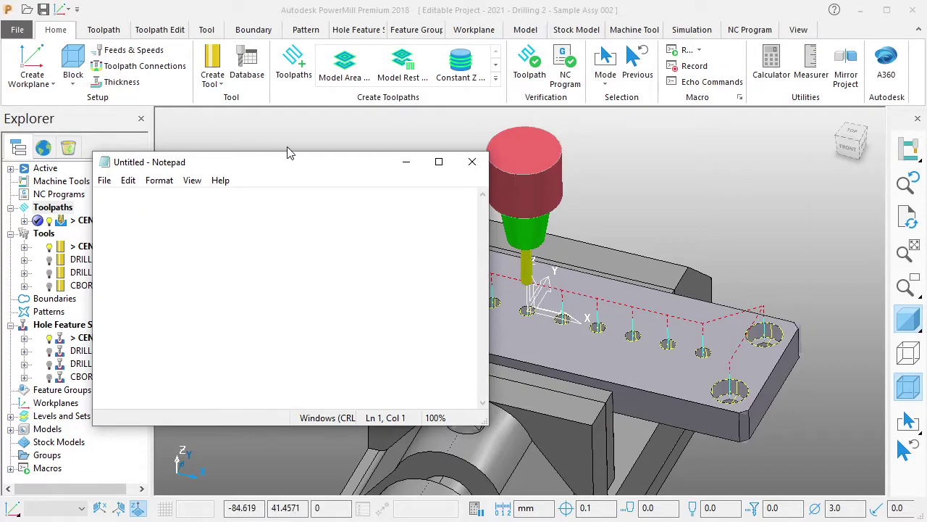
# Create an NC program named 'Drilling - 2' and apply it.
pyautogui.click(407, 161)
pyautogui.rightClick(54, 196)
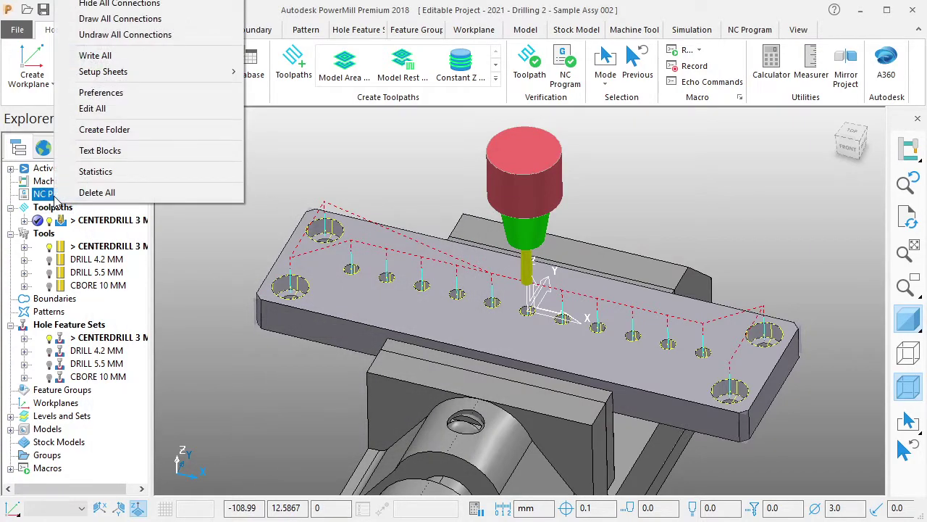
pyautogui.click(109, 2)
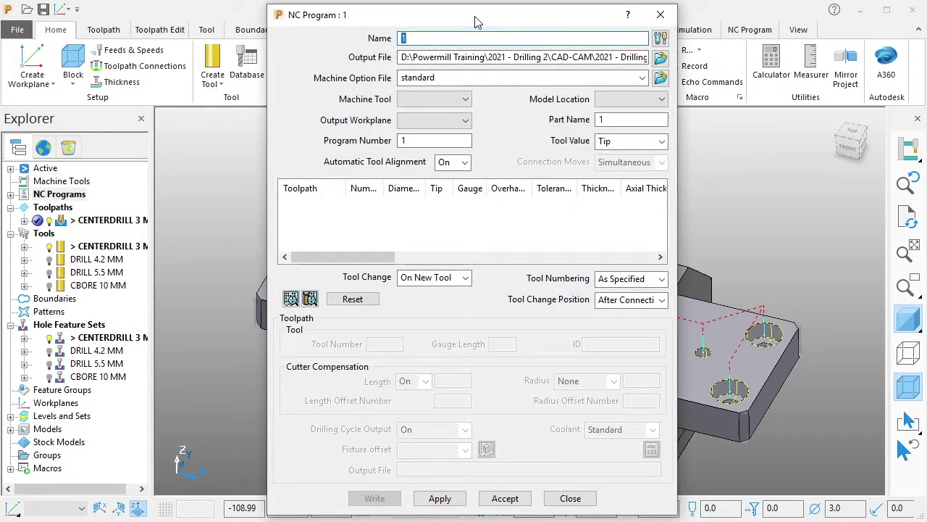
pyautogui.write('Dril')
pyautogui.write('ling - 2')
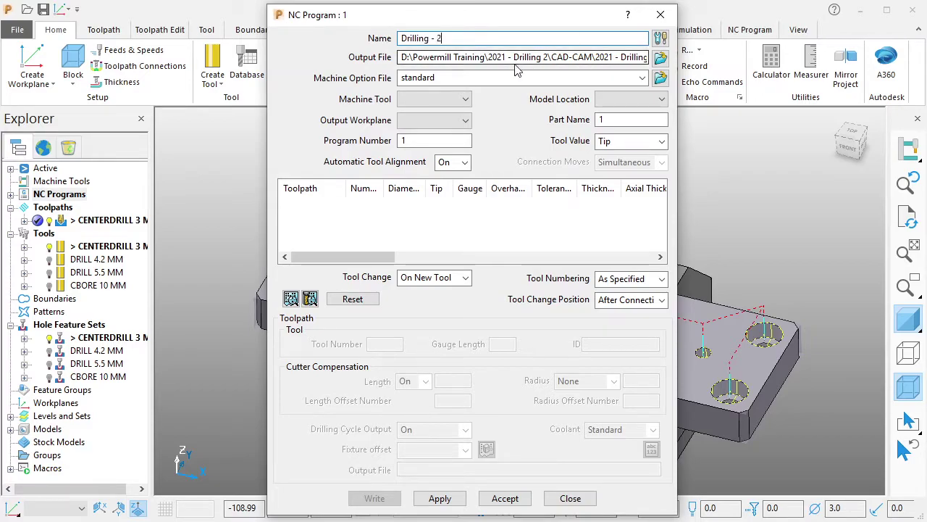
pyautogui.click(440, 498)
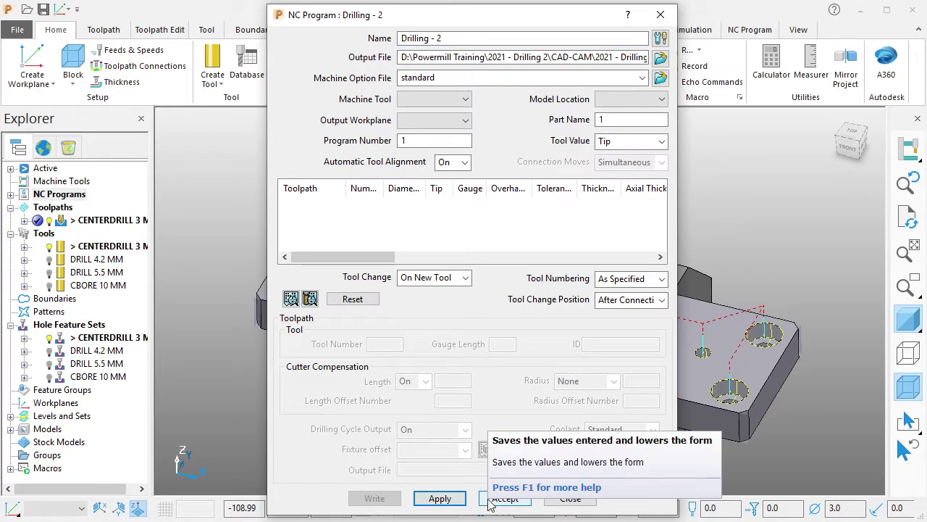
pyautogui.click(420, 518)
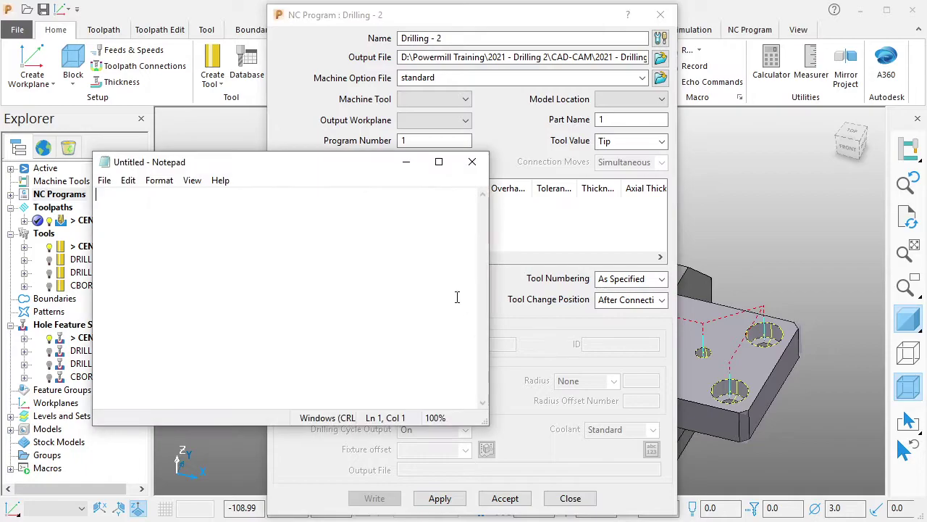
pyautogui.moveTo(324, 168)
pyautogui.mouseDown()
pyautogui.moveTo(674, 71)
pyautogui.moveTo(671, 51)
pyautogui.mouseUp()
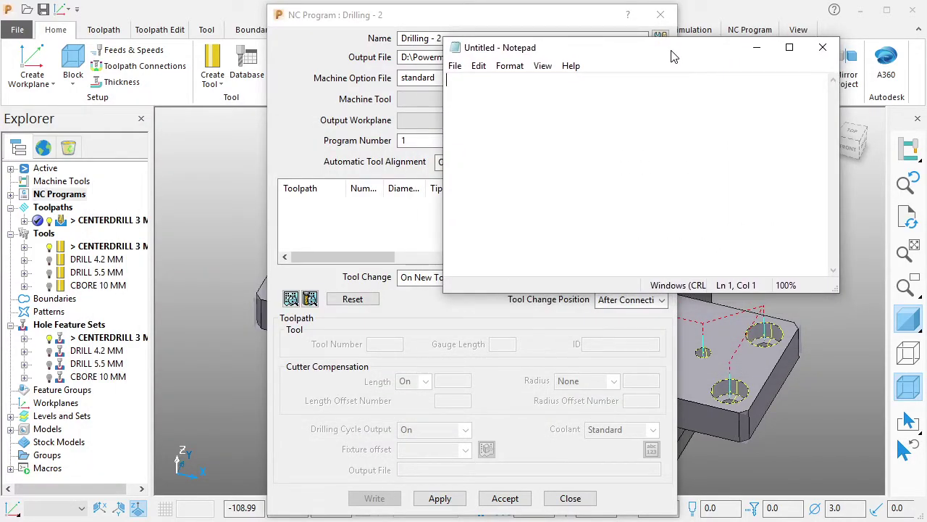
pyautogui.write('<< I ignori')
pyautogui.write('ng thi=')
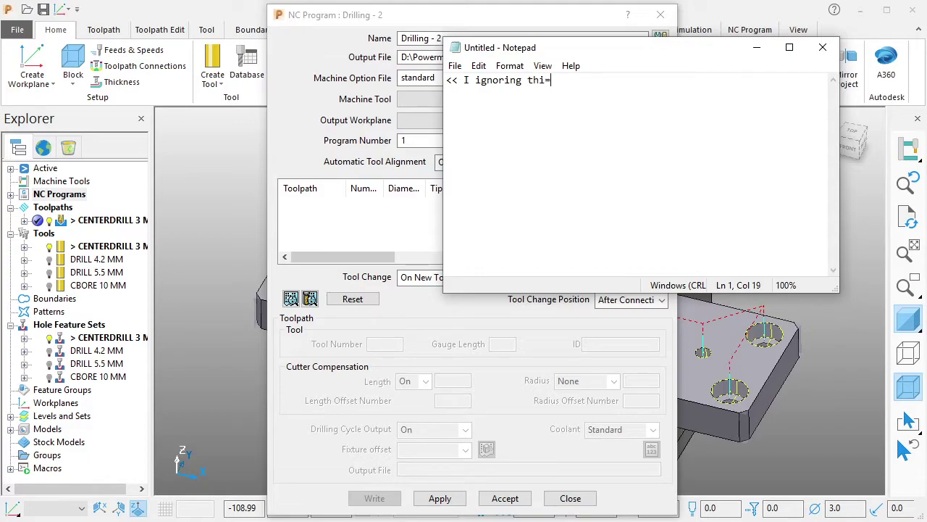
pyautogui.write('Machine Option File')
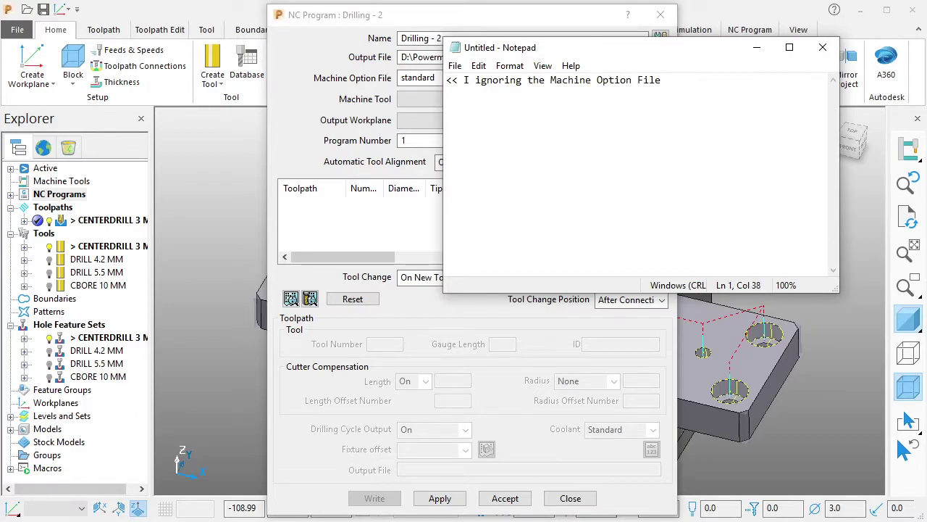
pyautogui.write(', because t')
pyautogui.write('his is on')
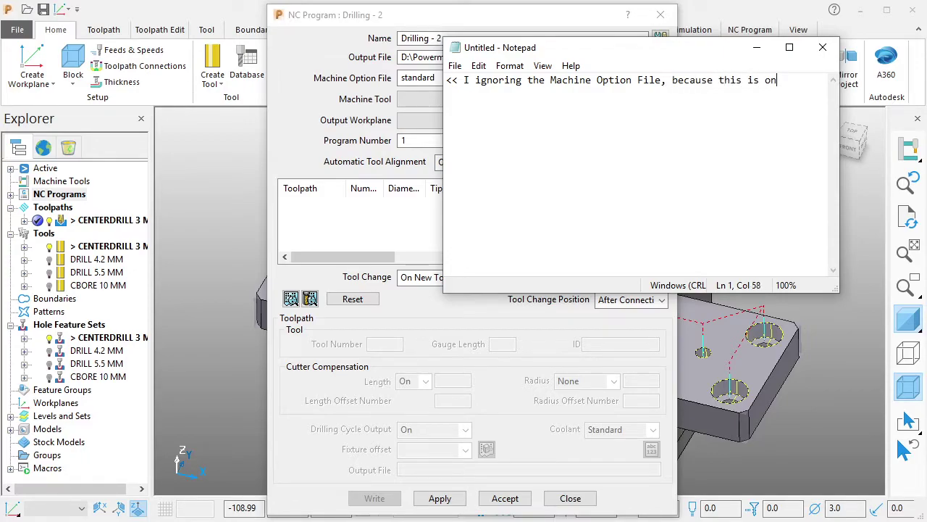
pyautogui.write('ly')
pyautogui.write('rci')
pyautogui.write('se')
pyautogui.hotkey('ctrl', 'a')
pyautogui.press('Delete')
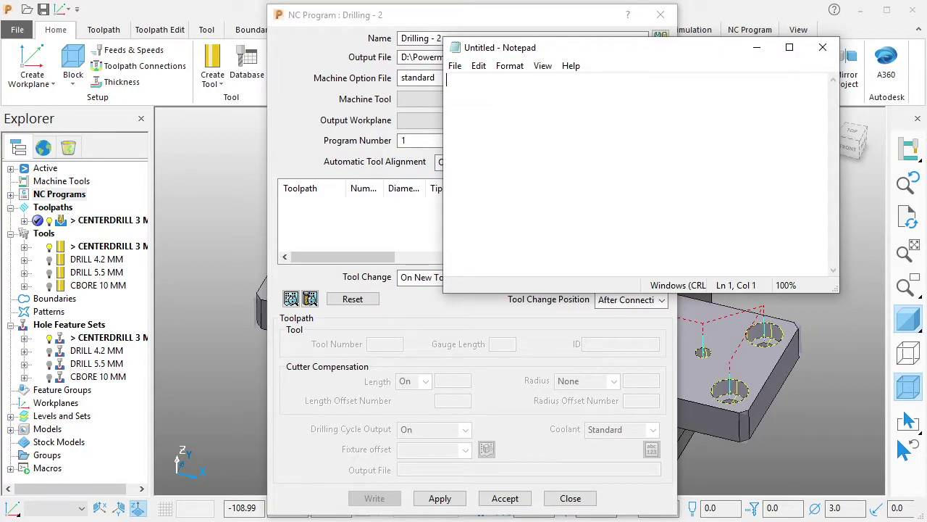
pyautogui.click(757, 48)
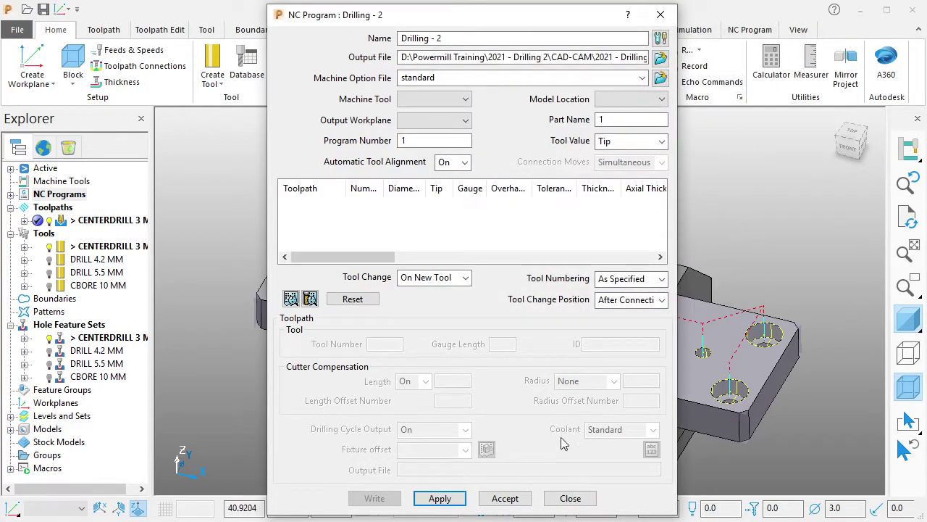
# Add the CENTERDRILL 3 MM toolpath to Drilling - 2 and simulate it from start.
pyautogui.click(507, 507)
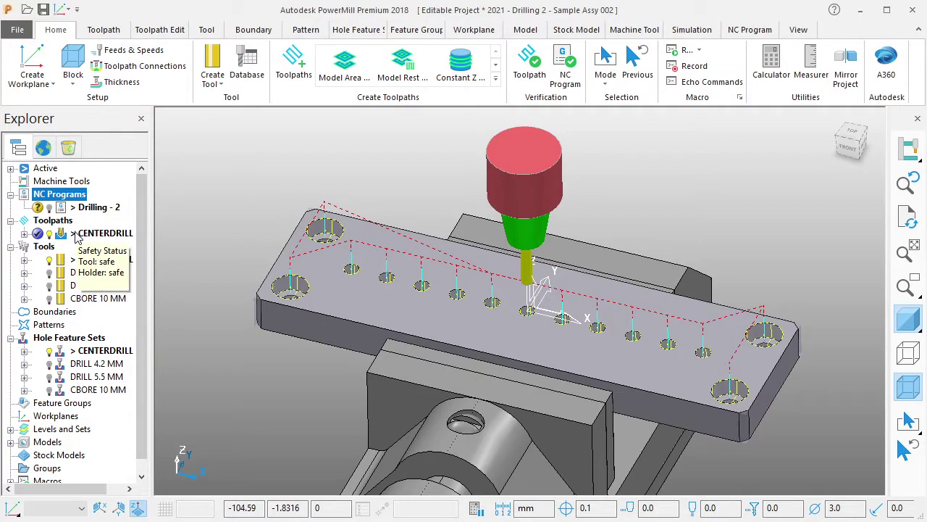
pyautogui.moveTo(94, 233); pyautogui.dragTo(99, 210)
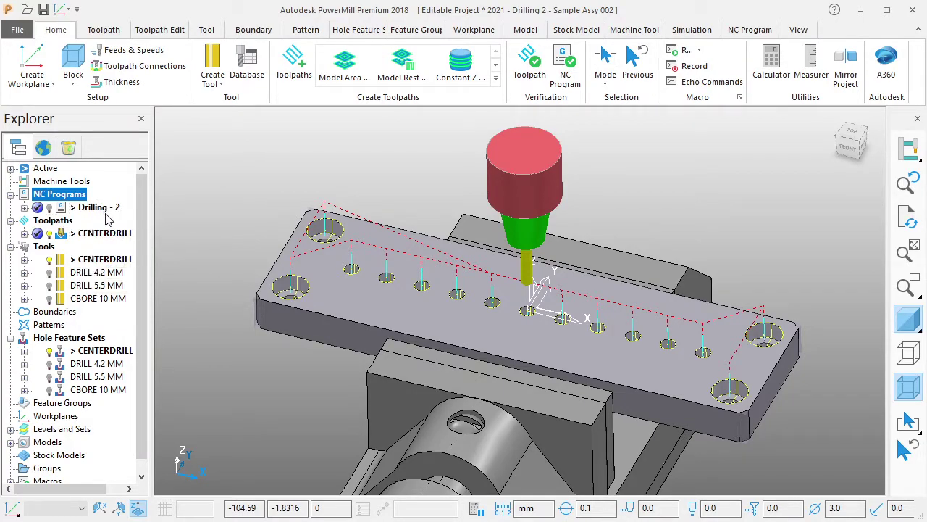
pyautogui.rightClick(66, 197)
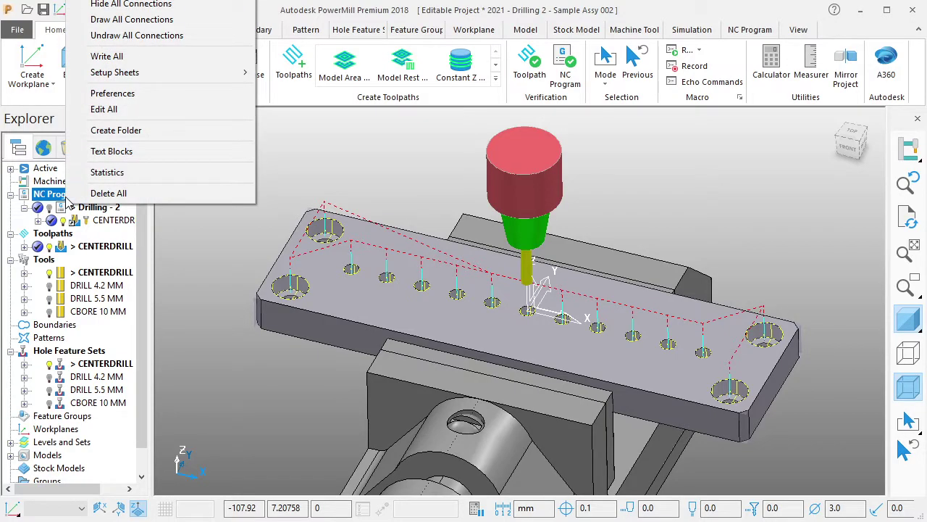
pyautogui.rightClick(84, 208)
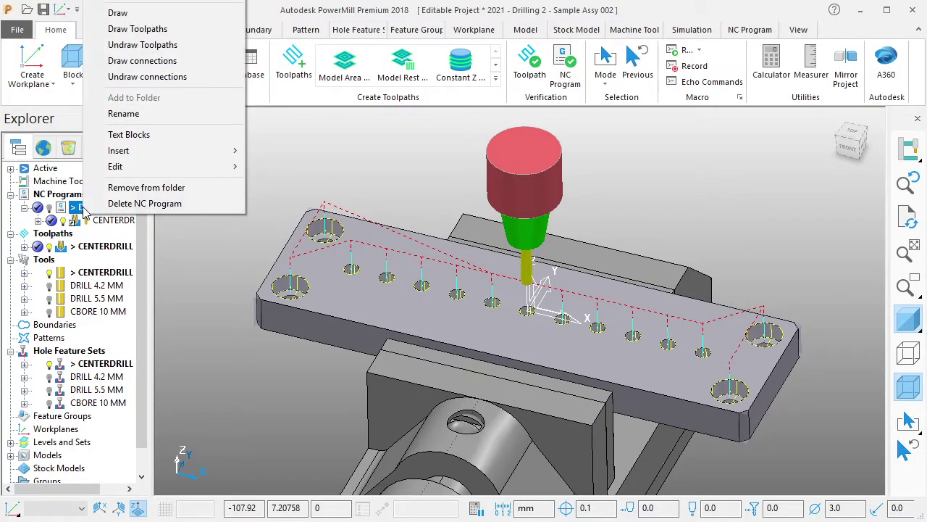
pyautogui.click(123, 2)
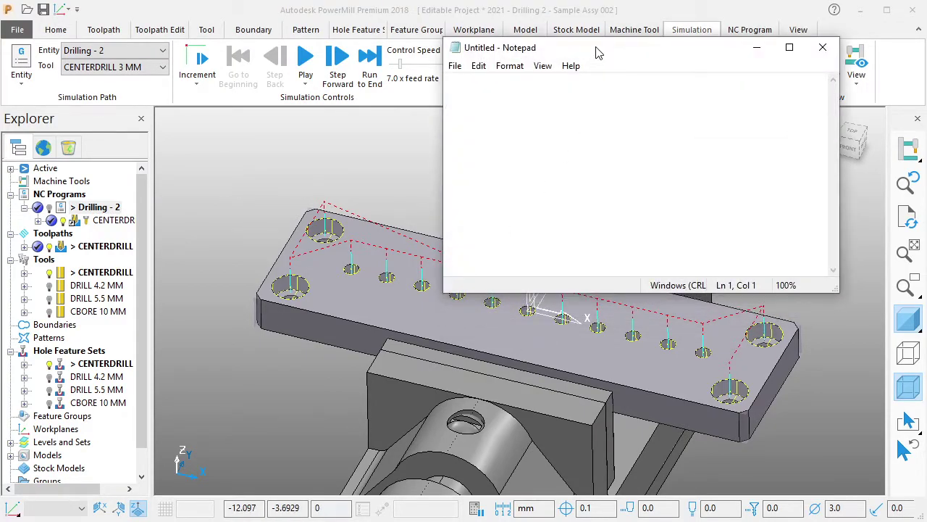
pyautogui.moveTo(601, 57)
pyautogui.mouseDown()
pyautogui.moveTo(316, 209)
pyautogui.moveTo(292, 192)
pyautogui.mouseUp()
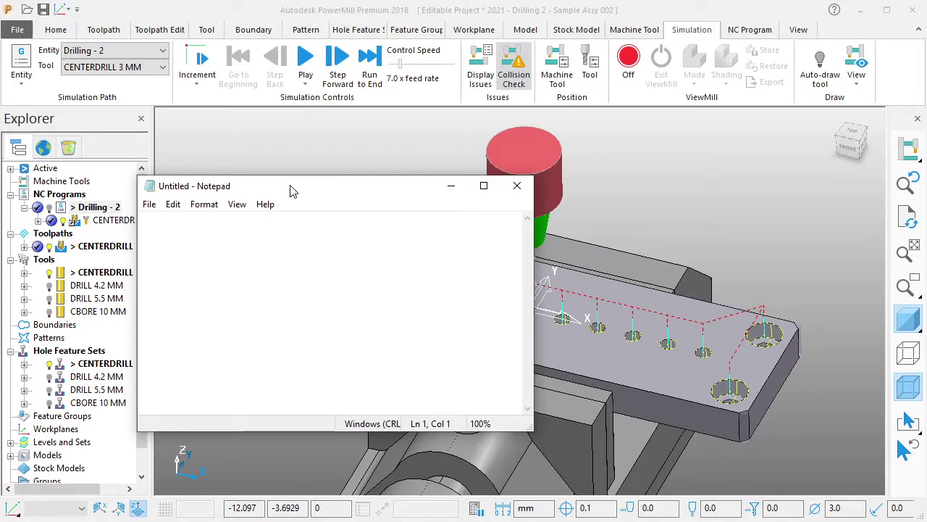
pyautogui.moveTo(293, 191); pyautogui.dragTo(276, 180)
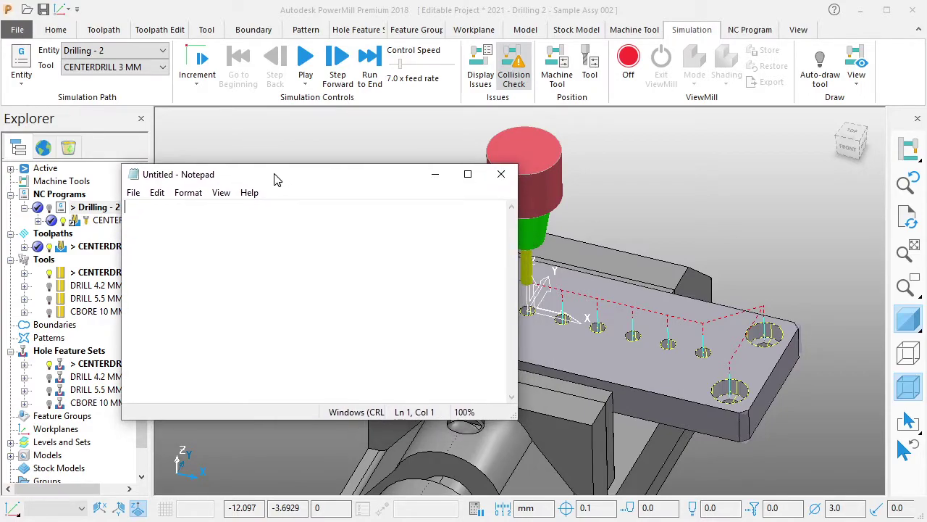
pyautogui.write('<< R')
pyautogui.write('ight click - simulate fr')
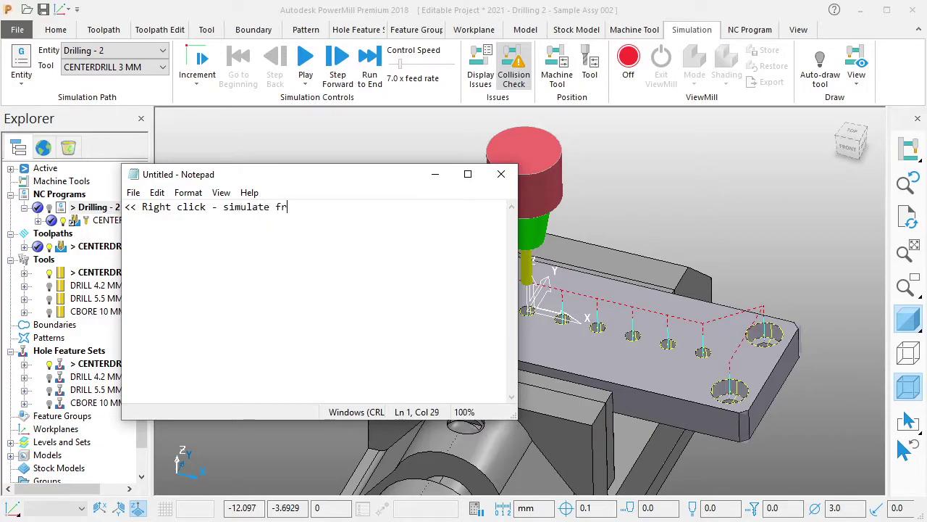
pyautogui.write('om start')
pyautogui.hotkey('ctrl', 'a')
pyautogui.press('BackSpace')
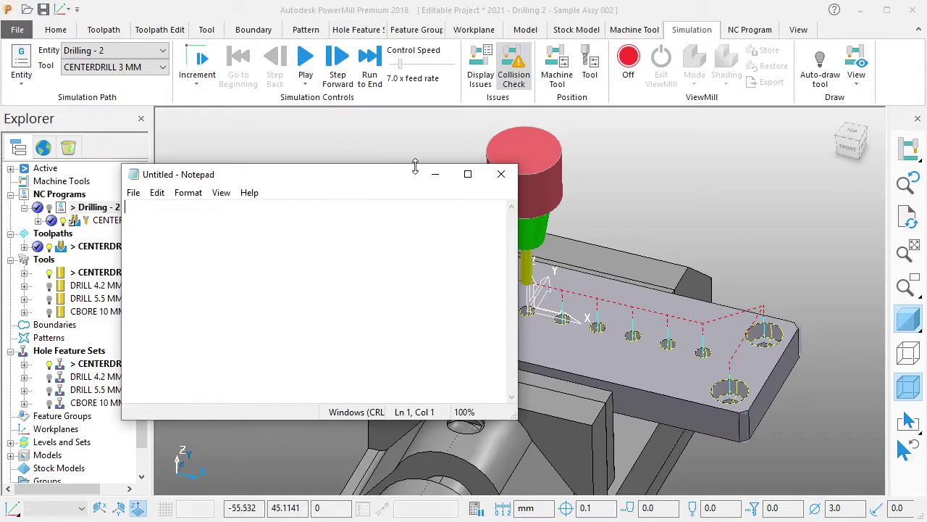
pyautogui.click(432, 174)
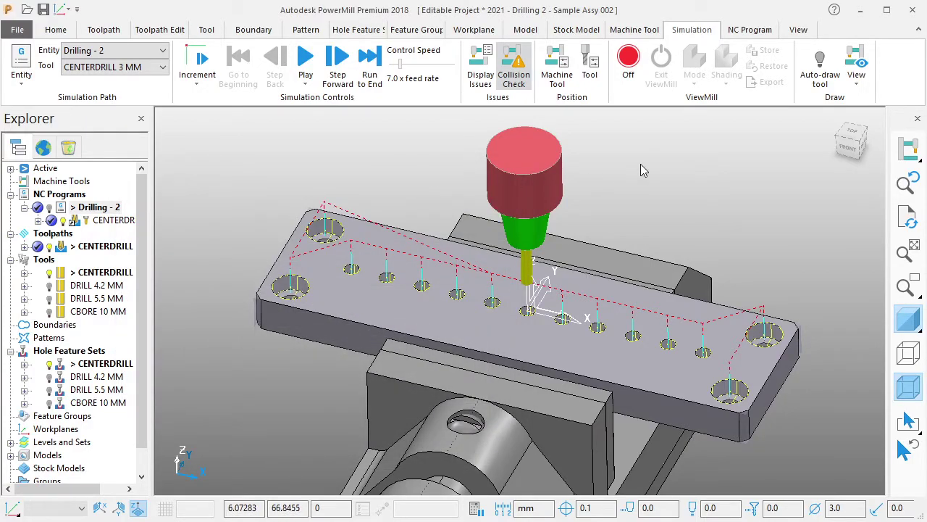
# Turn ViewMill on, pick a stock shading style, and play the centre-drilling simulation.
pyautogui.click(628, 58)
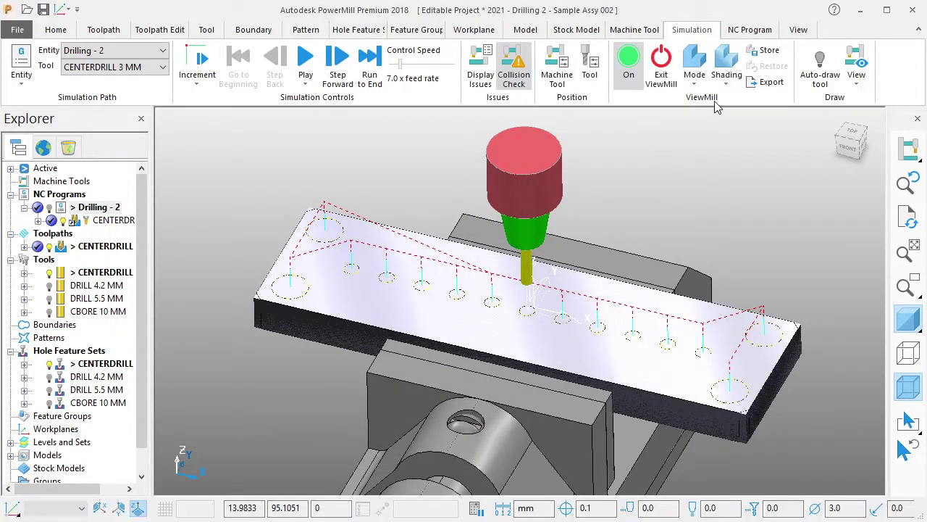
pyautogui.click(725, 81)
pyautogui.click(747, 141)
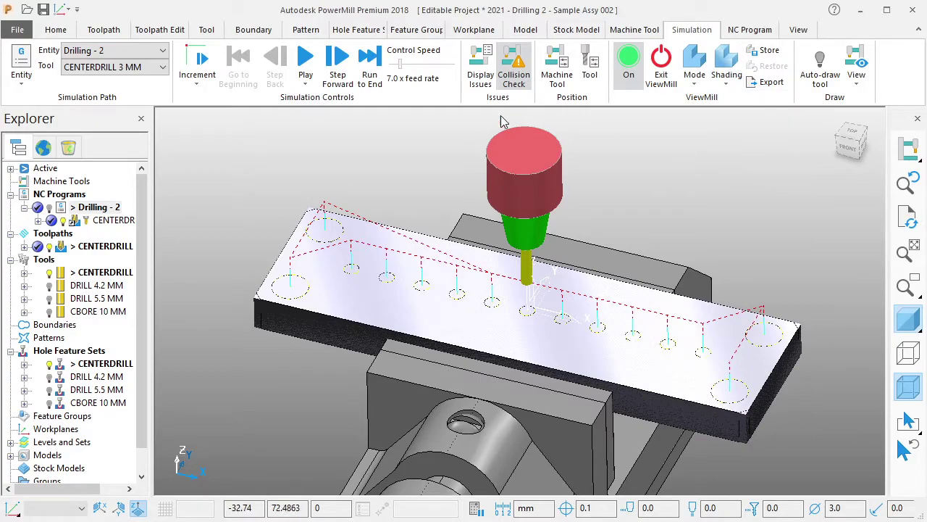
pyautogui.click(305, 58)
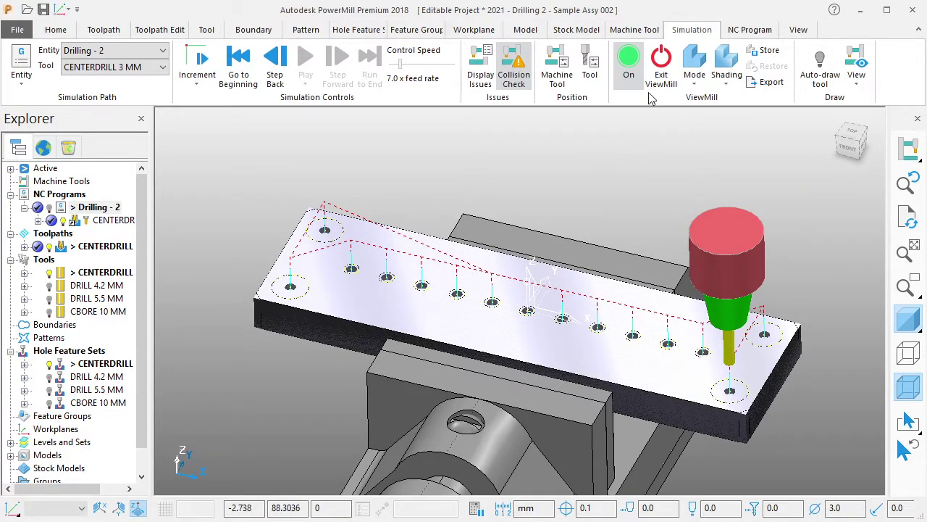
# Exit ViewMill and rewind Drilling - 2 to the simulation start.
pyautogui.click(661, 65)
pyautogui.click(632, 109)
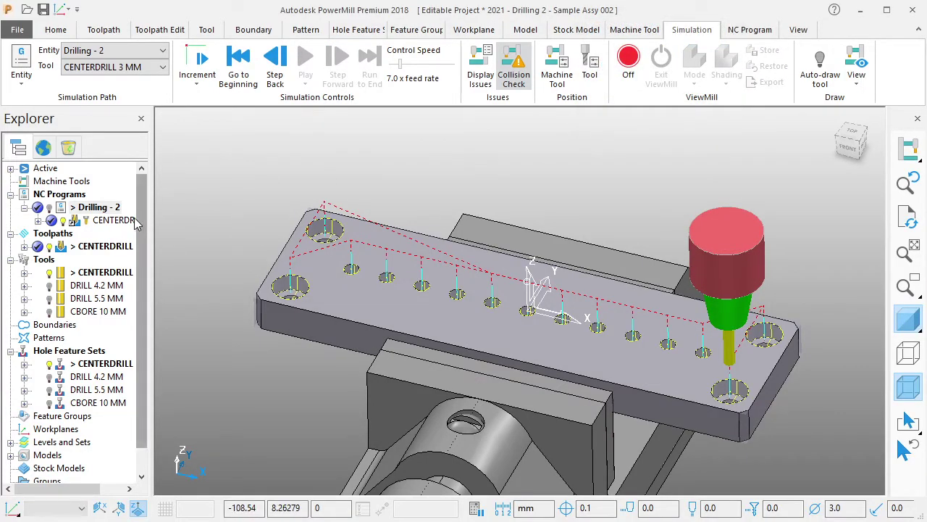
pyautogui.rightClick(109, 208)
pyautogui.click(167, 6)
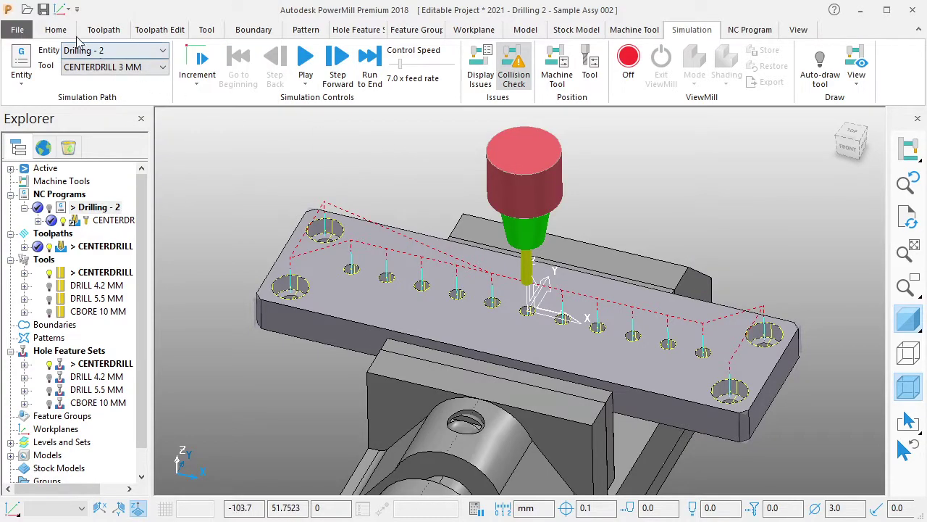
pyautogui.click(56, 30)
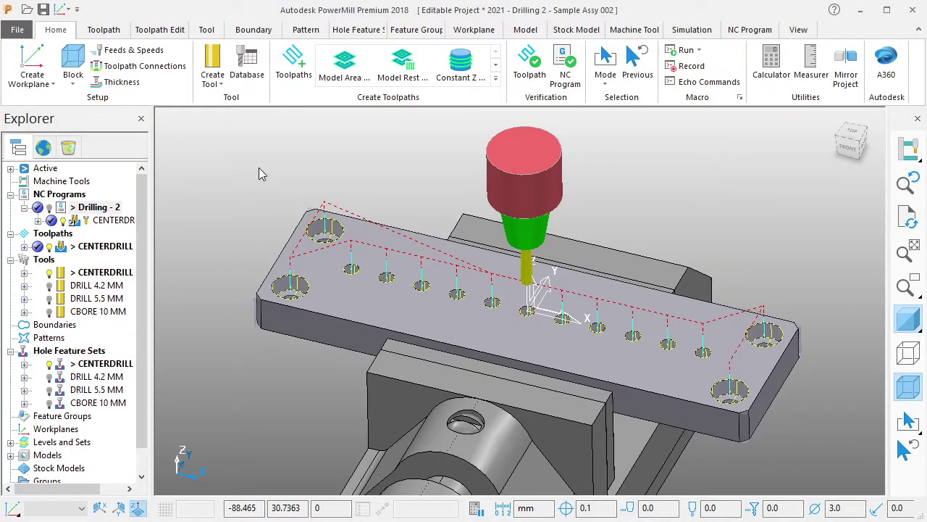
# Create a new Drilling-strategy toolpath and name it DRILL 4.2 MM.
pyautogui.click(300, 78)
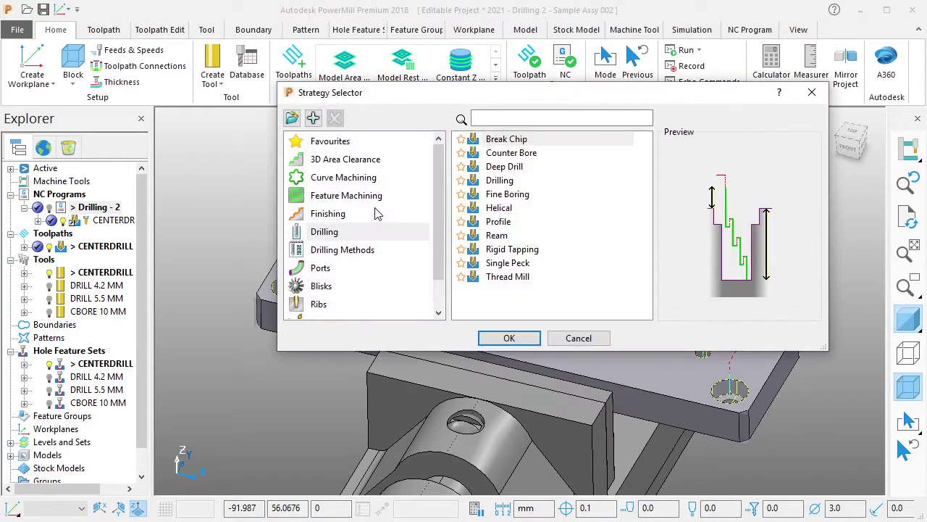
pyautogui.click(332, 233)
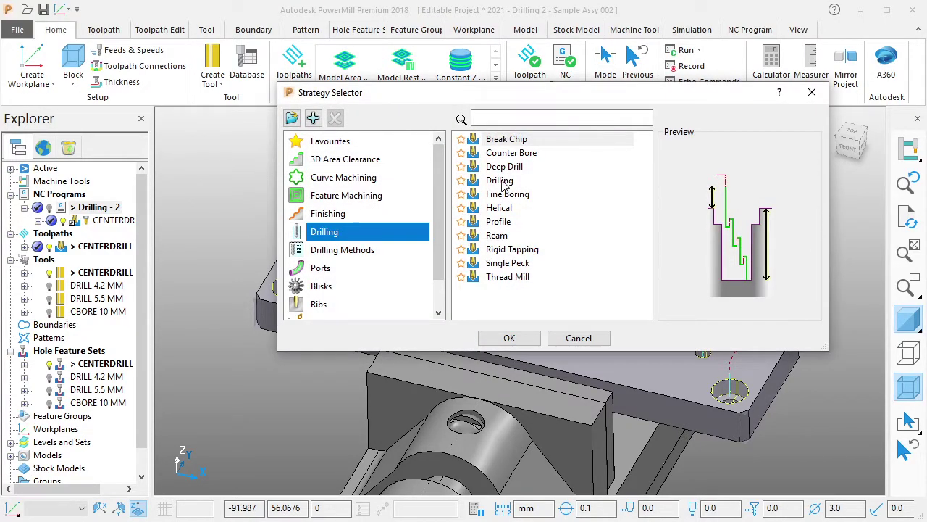
pyautogui.click(511, 139)
pyautogui.click(509, 338)
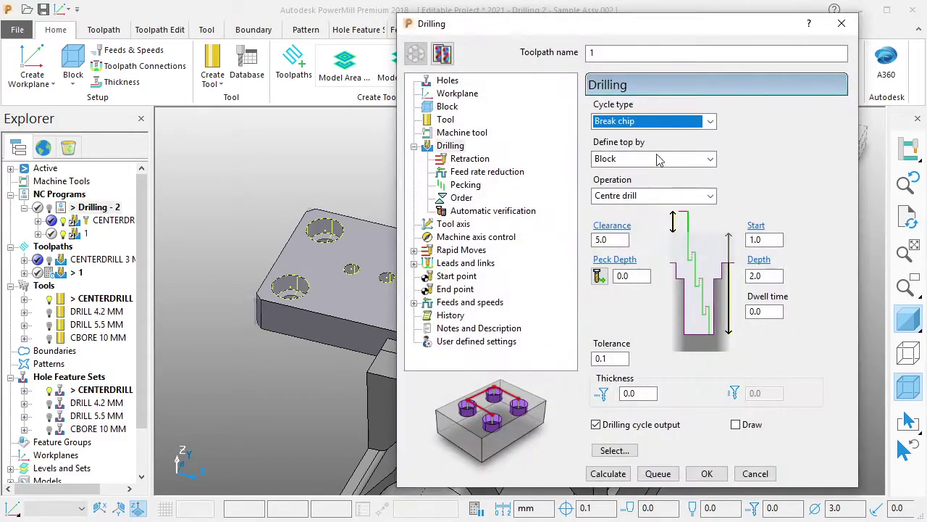
pyautogui.moveTo(650, 31); pyautogui.dragTo(623, 53)
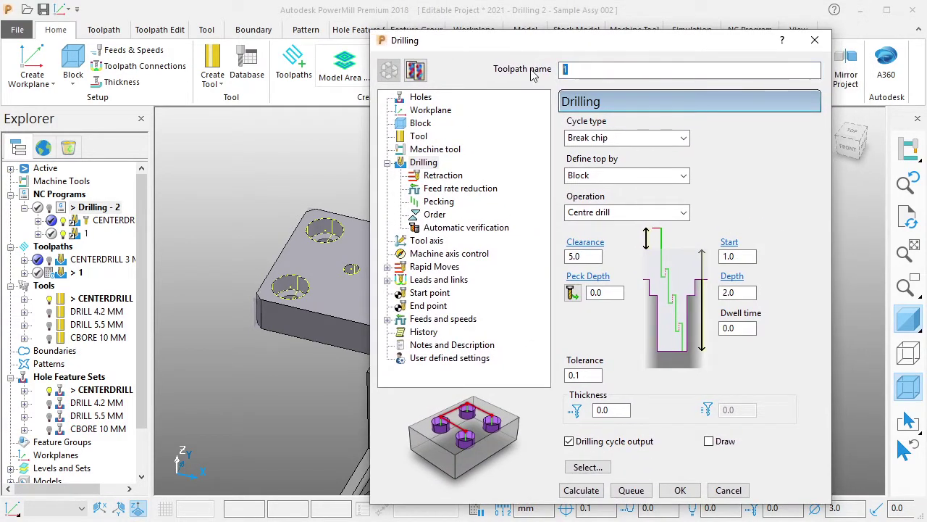
pyautogui.write('Dr')
pyautogui.write('RILL 4.2 MM')
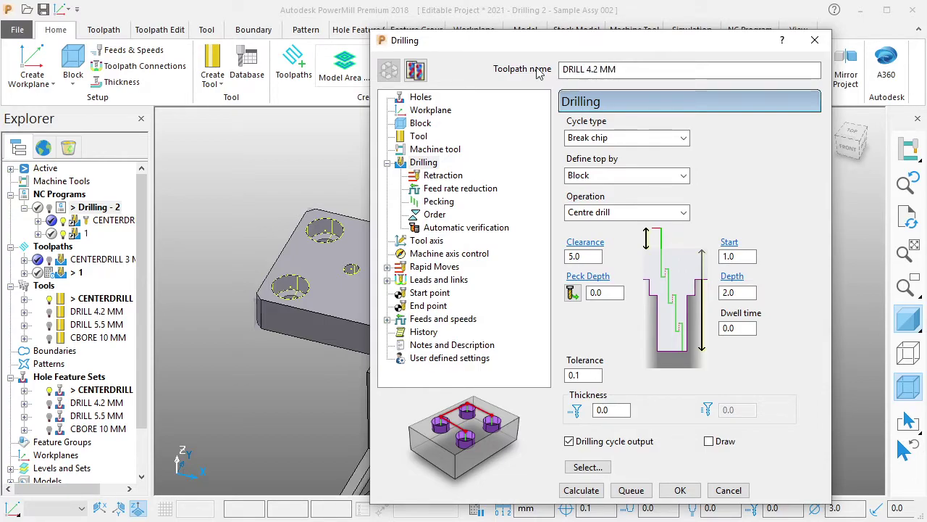
pyautogui.click(421, 97)
# Assign the DRILL 4.2 MM hole feature set and the DRILL 4.2 MM tool to the toolpath.
pyautogui.click(636, 145)
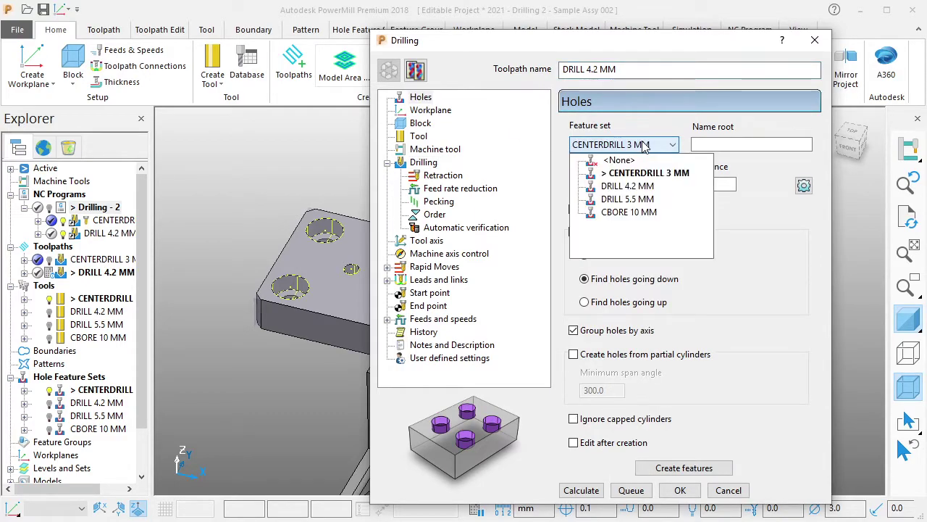
pyautogui.click(627, 183)
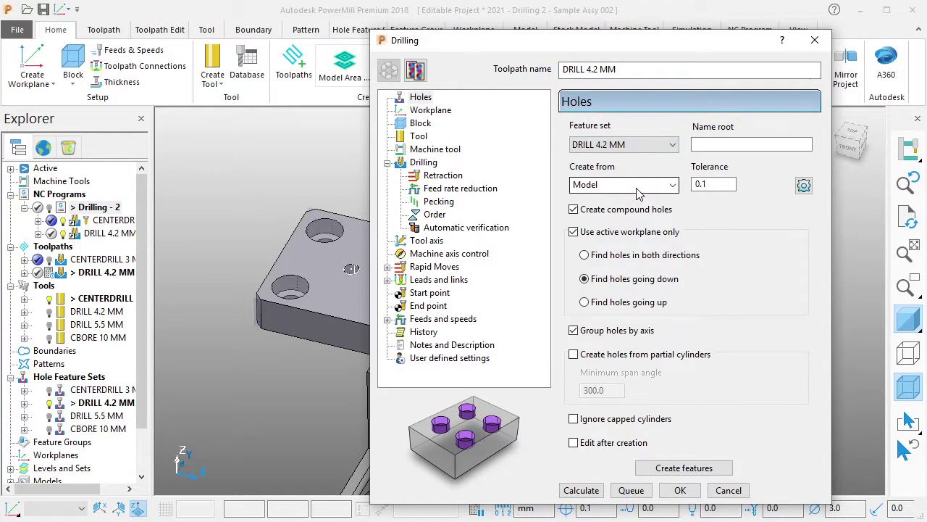
pyautogui.click(433, 112)
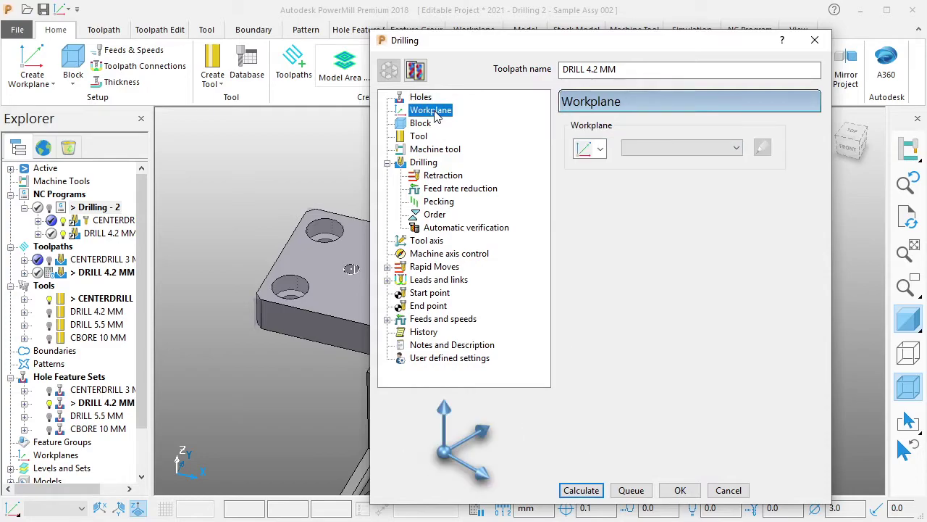
pyautogui.click(426, 125)
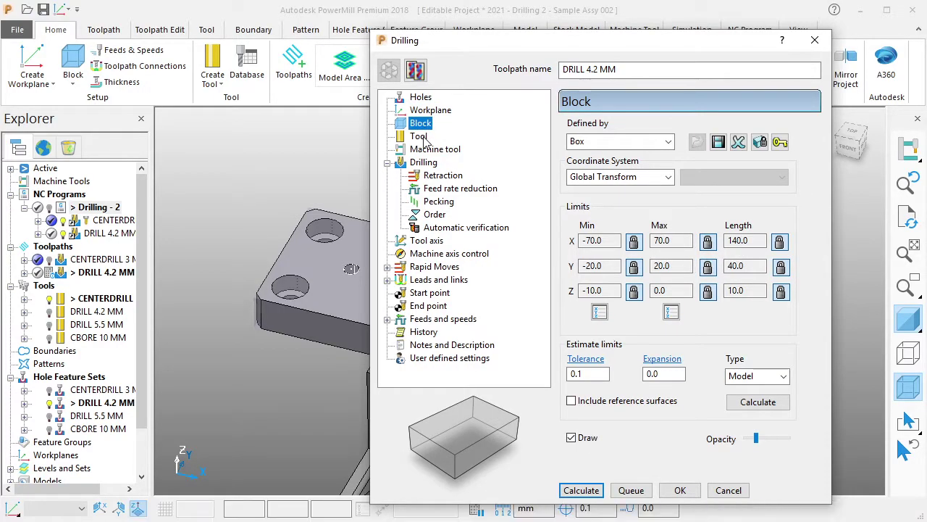
pyautogui.click(420, 137)
pyautogui.click(743, 137)
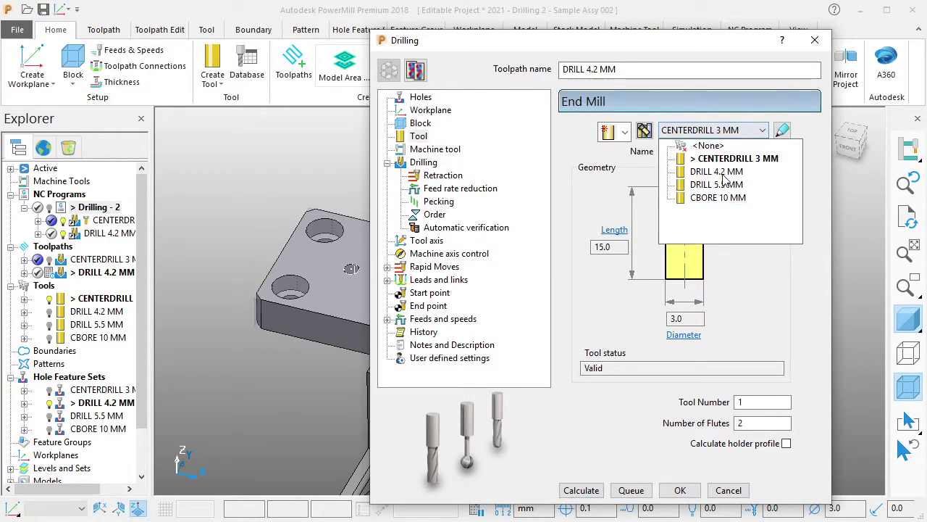
pyautogui.click(724, 172)
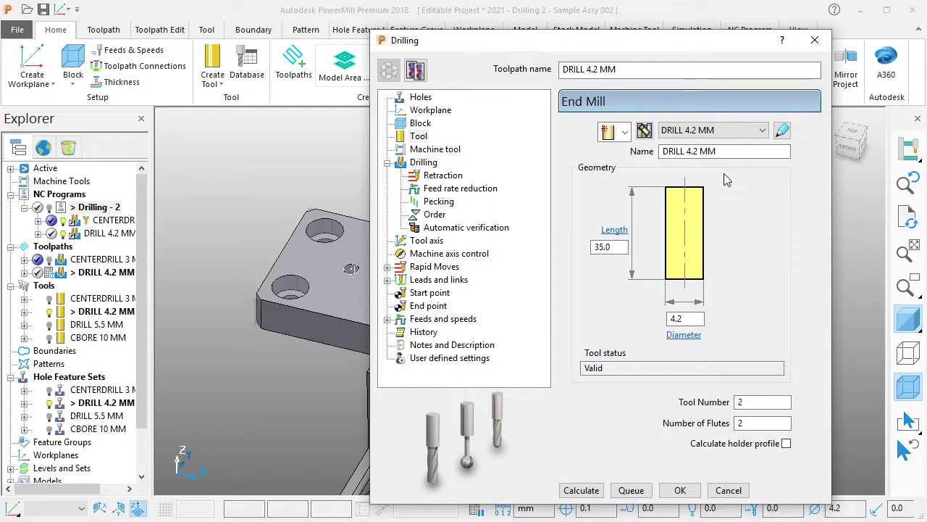
pyautogui.click(440, 150)
pyautogui.click(433, 164)
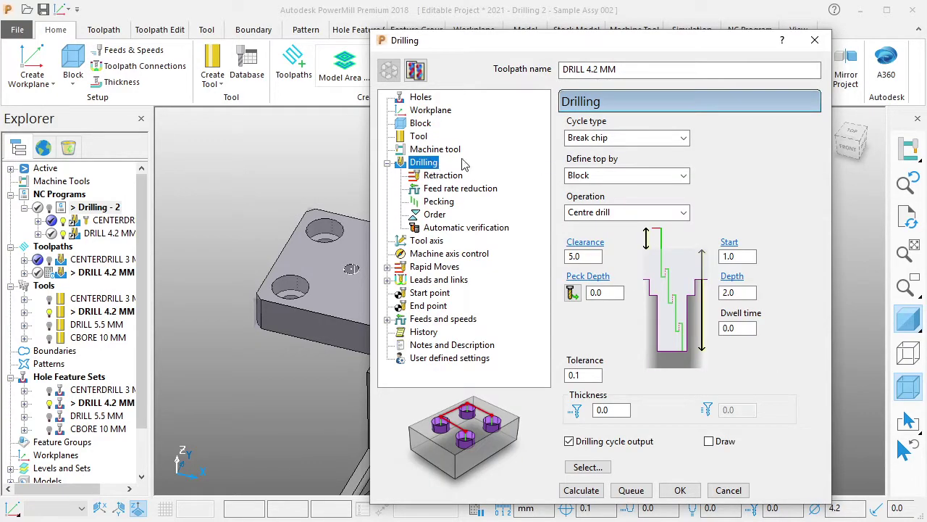
# Set the drilling cycle operation to Through hole with a peck depth of 3.
pyautogui.click(613, 214)
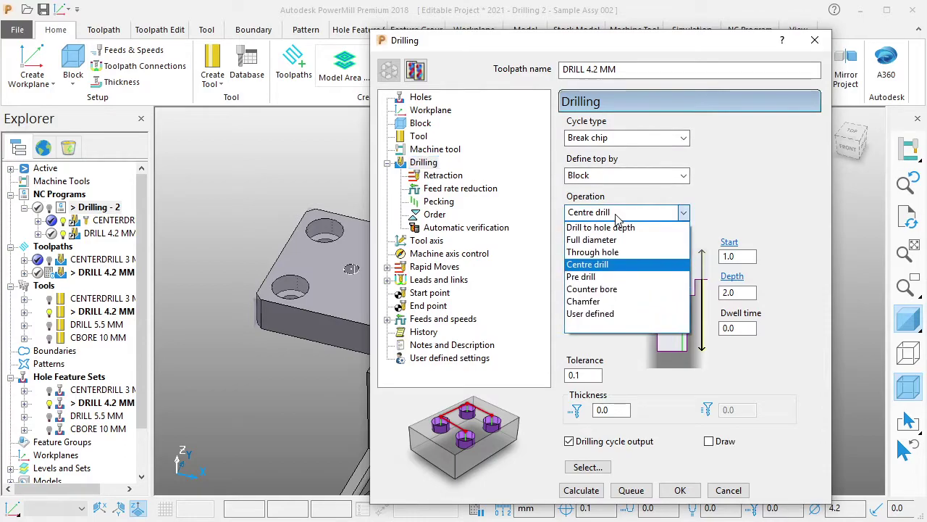
pyautogui.click(607, 251)
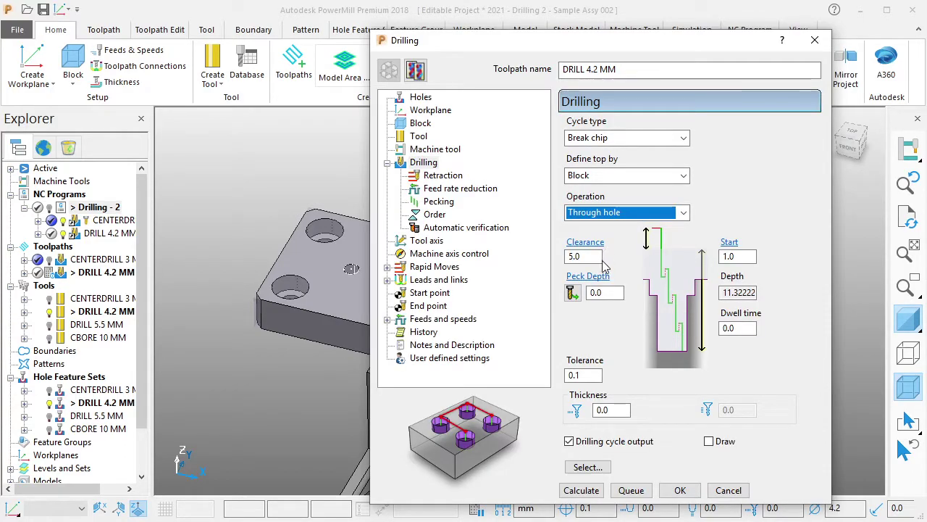
pyautogui.click(602, 292)
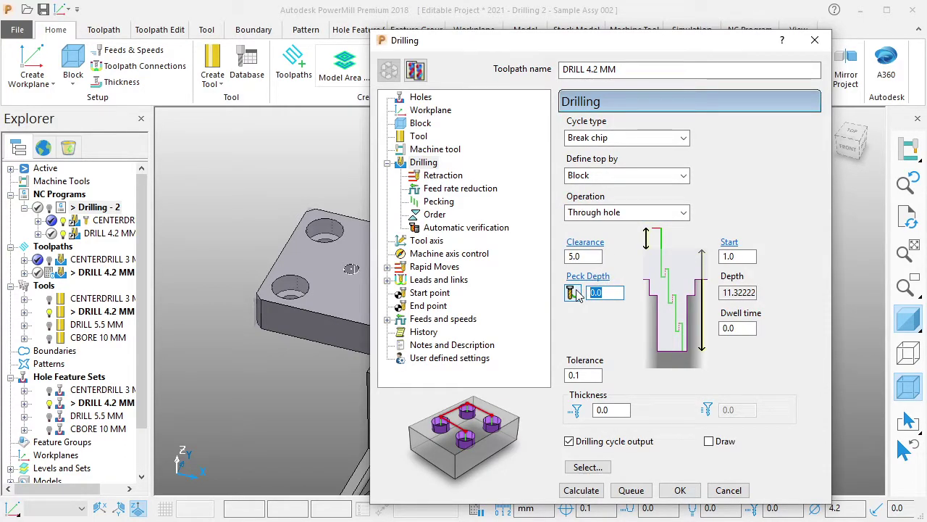
pyautogui.write('3')
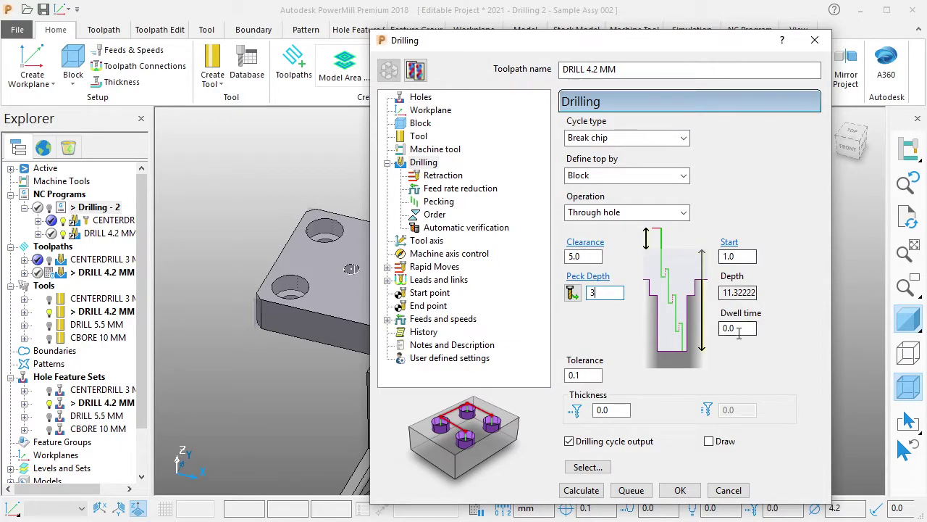
# Review the drilling settings pages and recalculate the rapid-move safe area clearances.
pyautogui.click(444, 176)
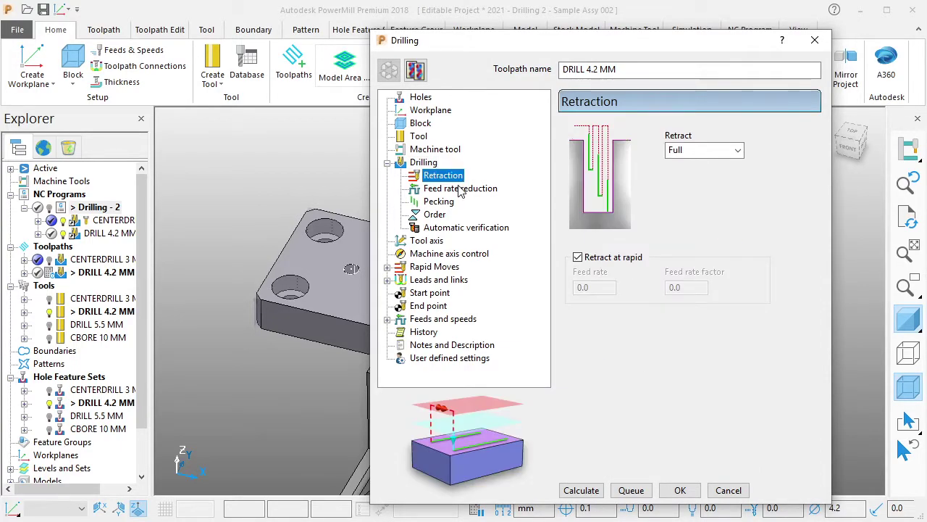
pyautogui.click(461, 189)
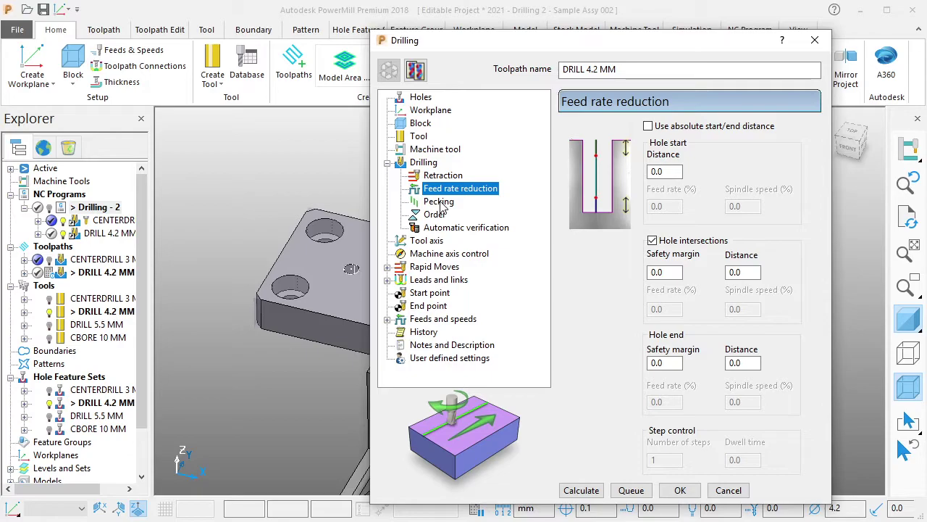
pyautogui.click(442, 203)
pyautogui.click(438, 215)
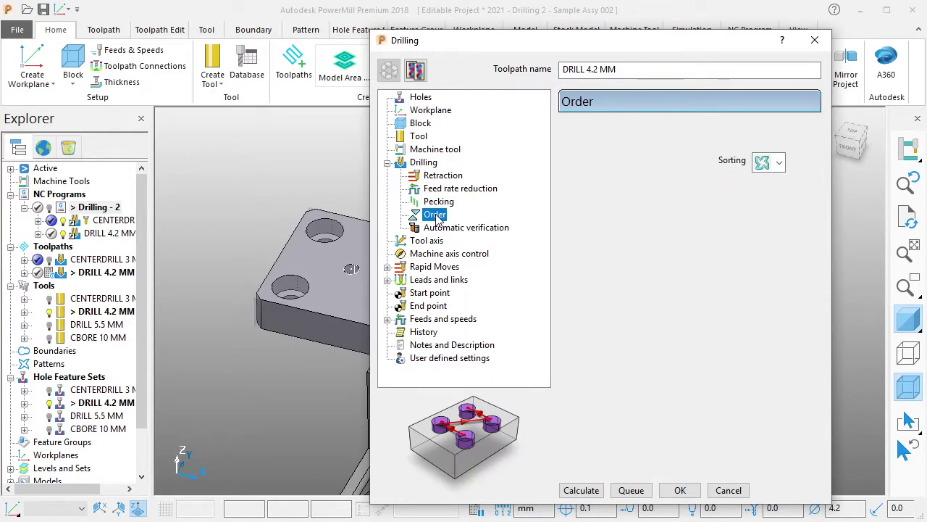
pyautogui.click(440, 228)
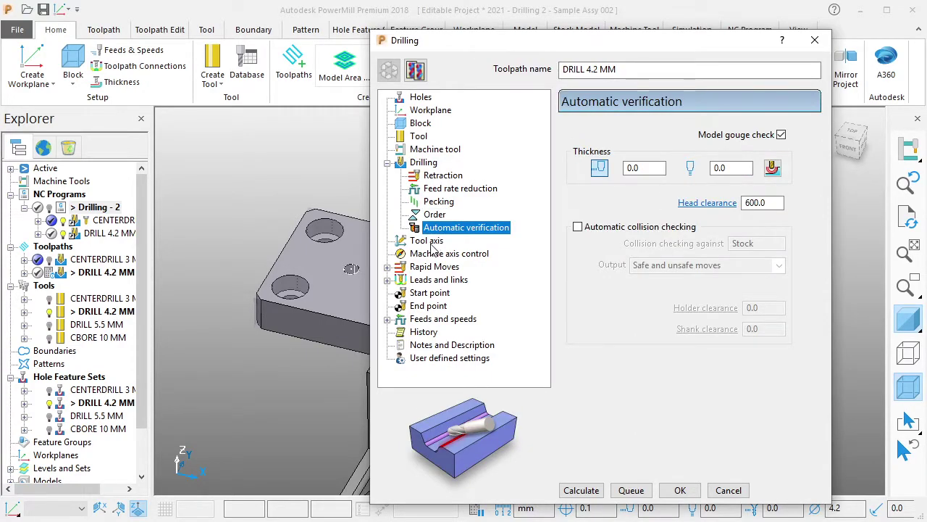
pyautogui.click(432, 243)
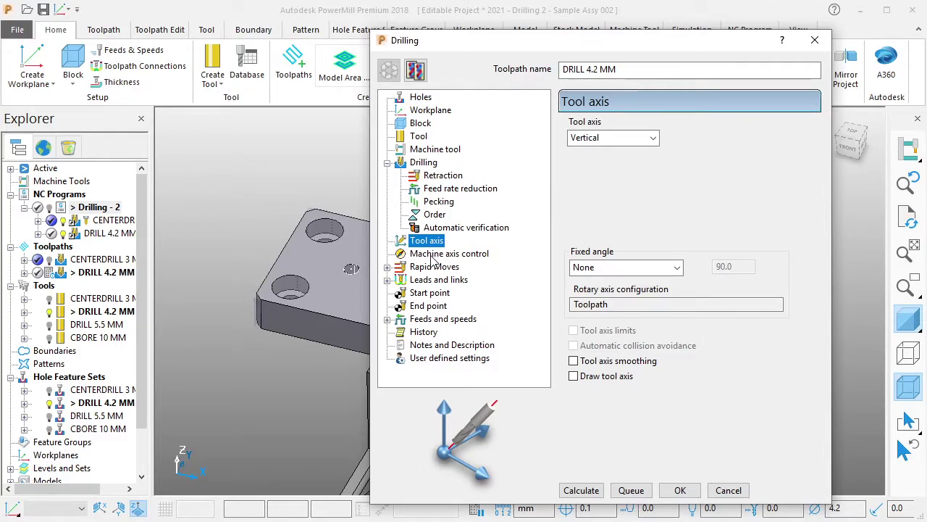
pyautogui.click(435, 255)
pyautogui.click(435, 268)
pyautogui.click(757, 426)
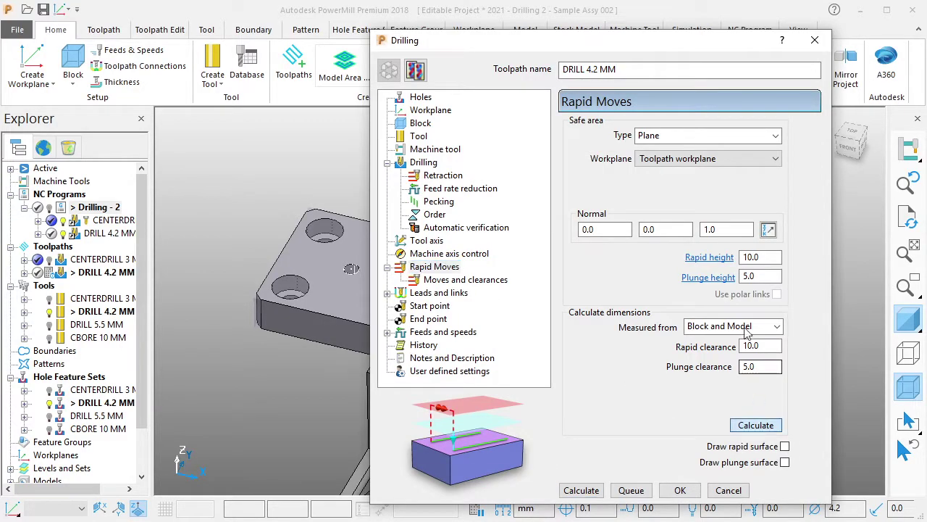
# Check the Incremental link settings and calculate the DRILL 4.2 MM toolpath.
pyautogui.moveTo(679, 41)
pyautogui.mouseDown()
pyautogui.moveTo(499, 326)
pyautogui.moveTo(478, 384)
pyautogui.moveTo(693, 10)
pyautogui.mouseUp()
pyautogui.click(462, 265)
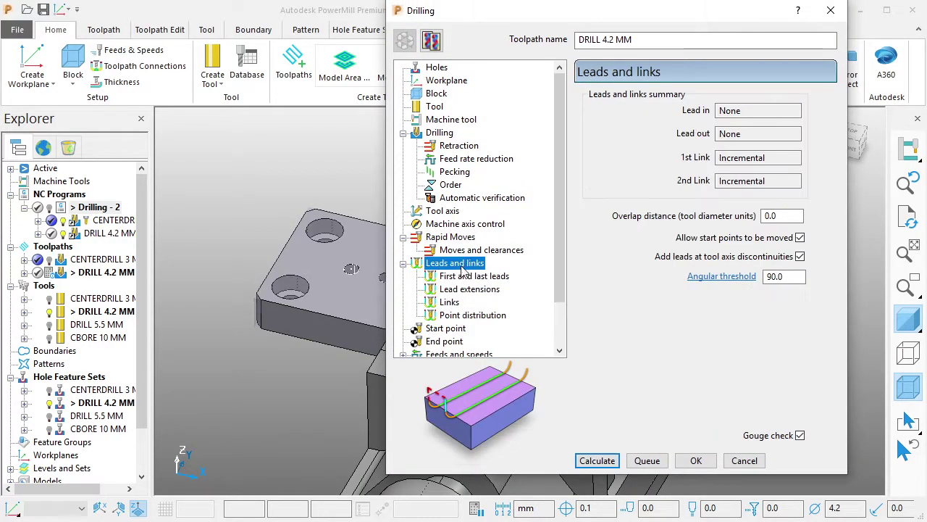
pyautogui.click(450, 302)
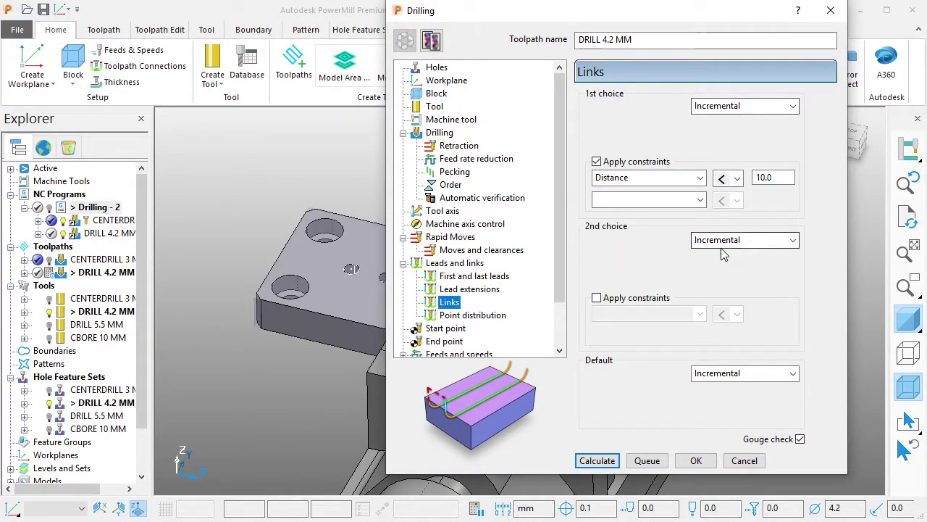
pyautogui.scroll(-1, 562, 305)
pyautogui.scroll(-1, 562, 304)
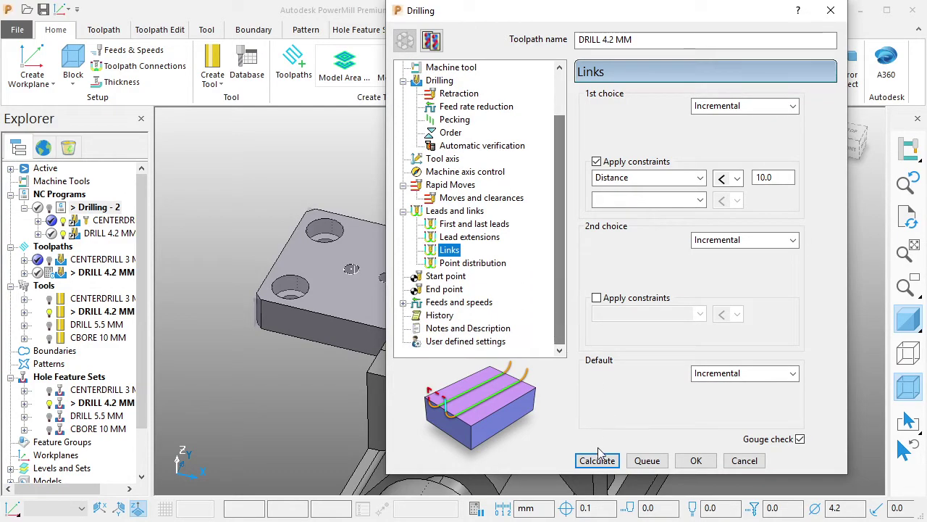
pyautogui.click(597, 461)
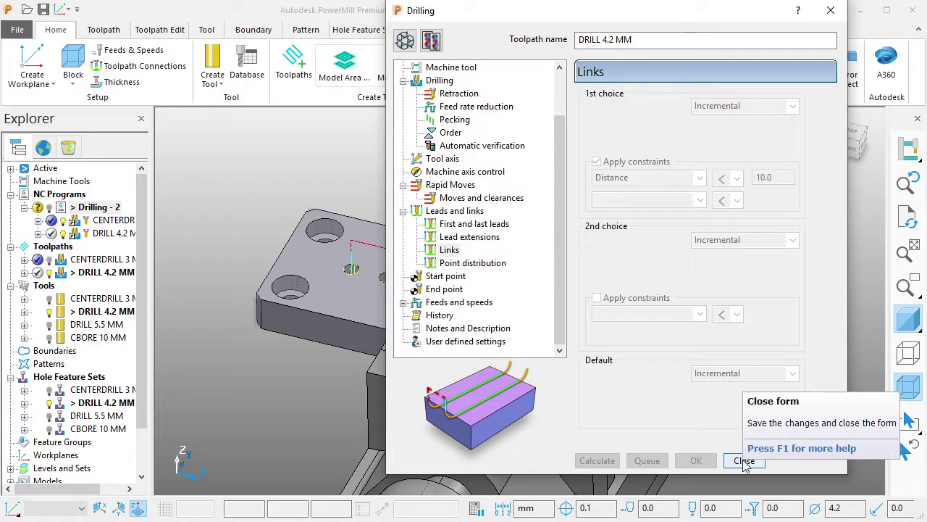
pyautogui.click(471, 303)
# In Notepad, type a note that Feeds & Speeds are ignored because this is only an exercise.
pyautogui.click(405, 41)
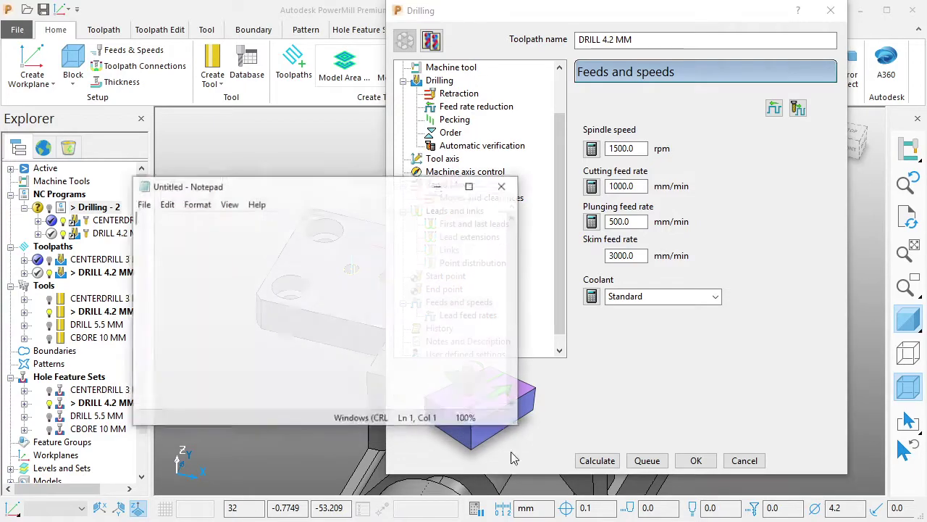
pyautogui.moveTo(366, 178); pyautogui.dragTo(417, 176)
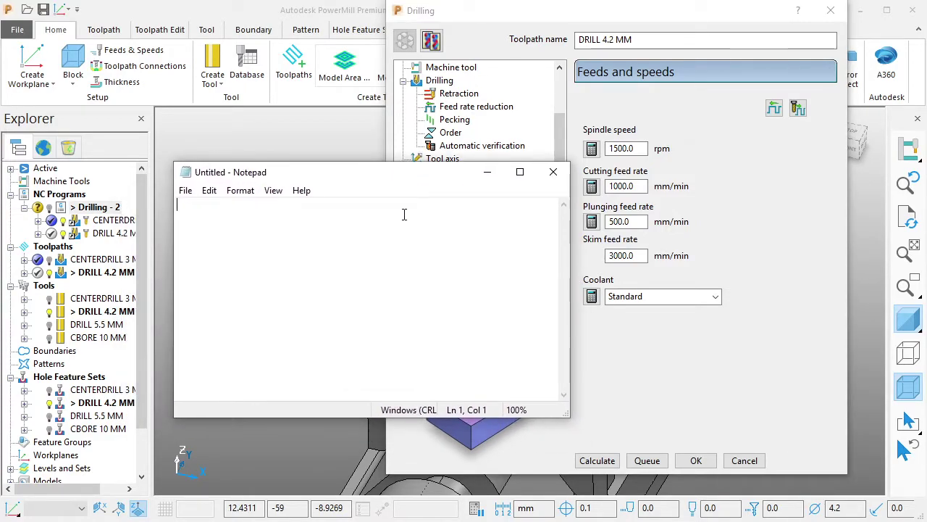
pyautogui.write('i IGNORING')
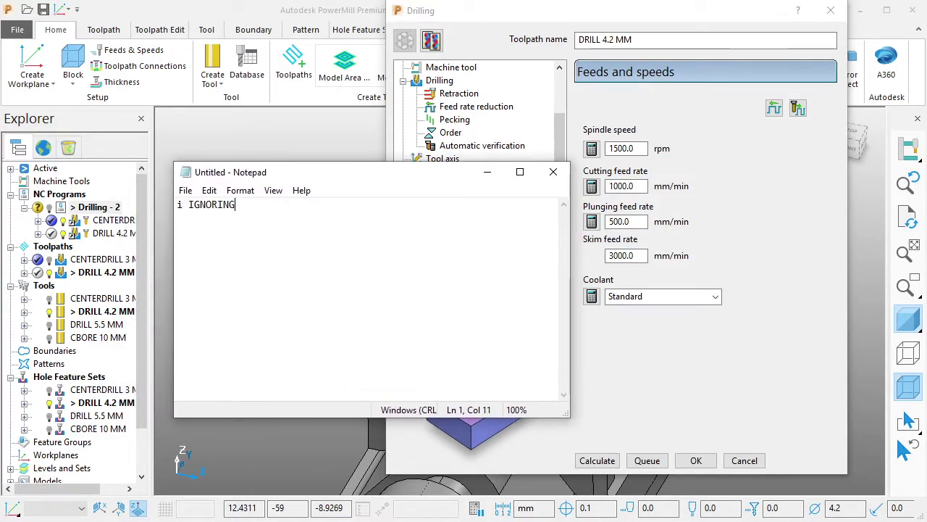
pyautogui.hotkey('ctrl', 'a')
pyautogui.write('I ig')
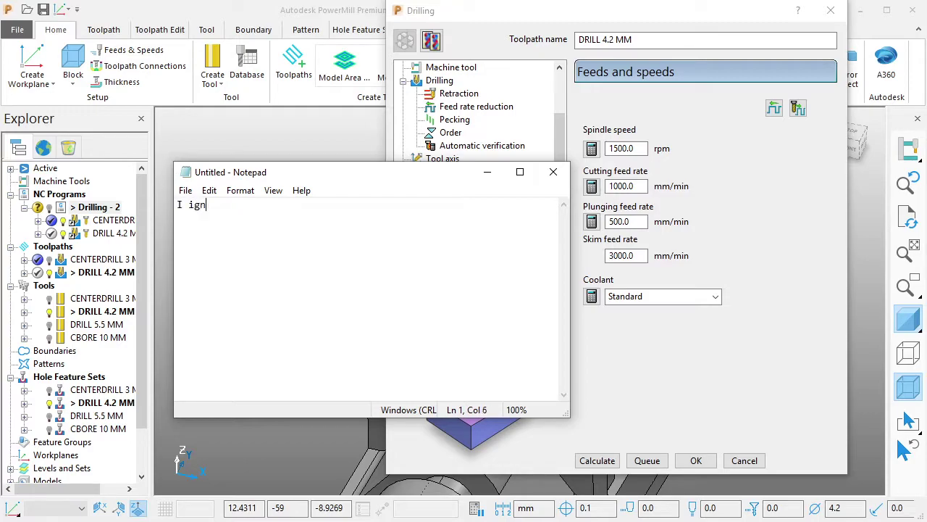
pyautogui.write('noring the Feeds')
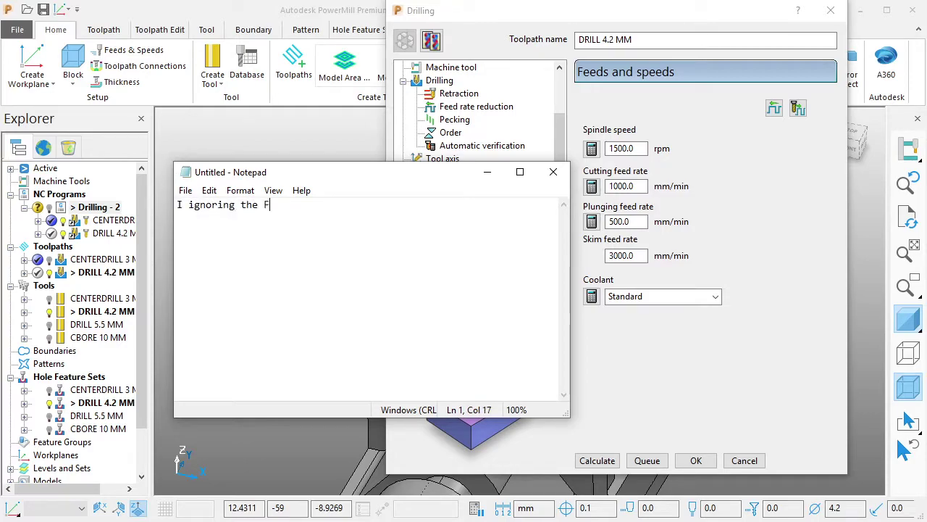
pyautogui.write(' & Sp')
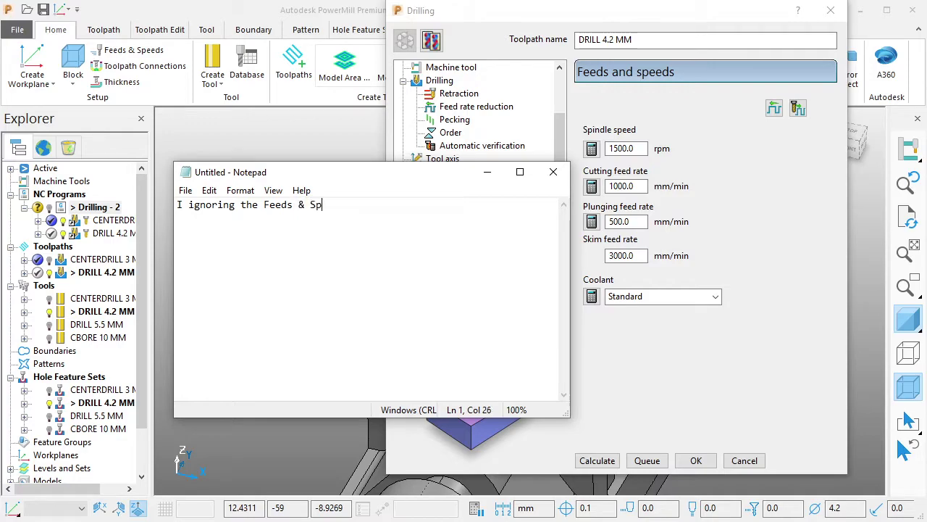
pyautogui.write('eeds, be')
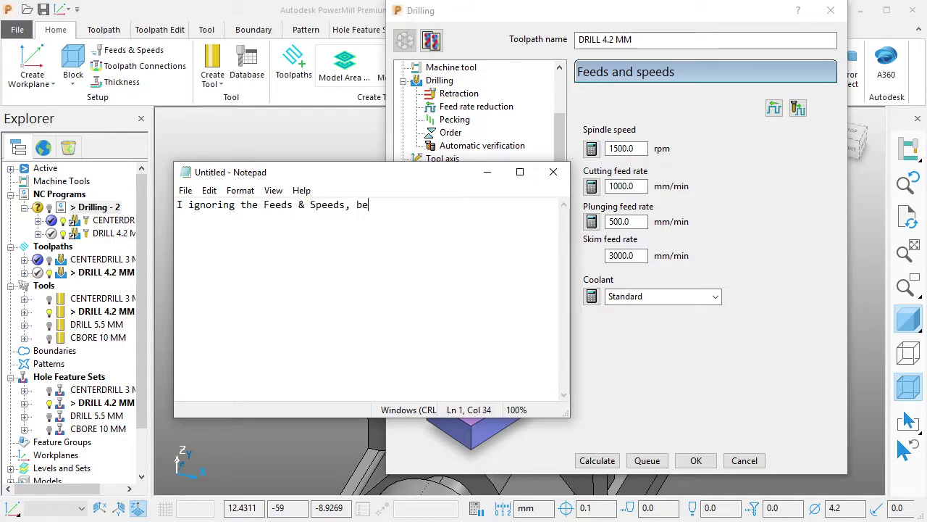
pyautogui.write('caus')
pyautogui.press('BackSpace')
pyautogui.press('BackSpace')
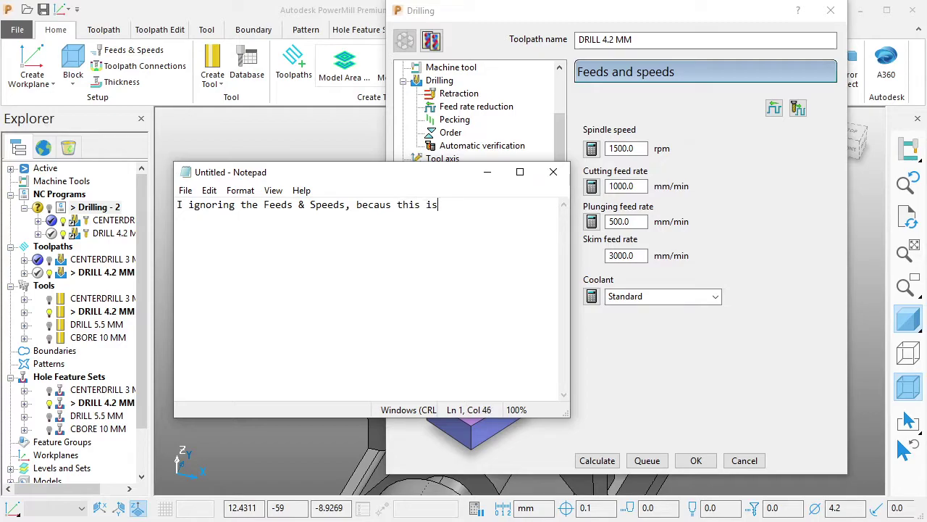
pyautogui.press('BackSpace')
pyautogui.press('BackSpace')
pyautogui.press('BackSpace')
pyautogui.write('this is')
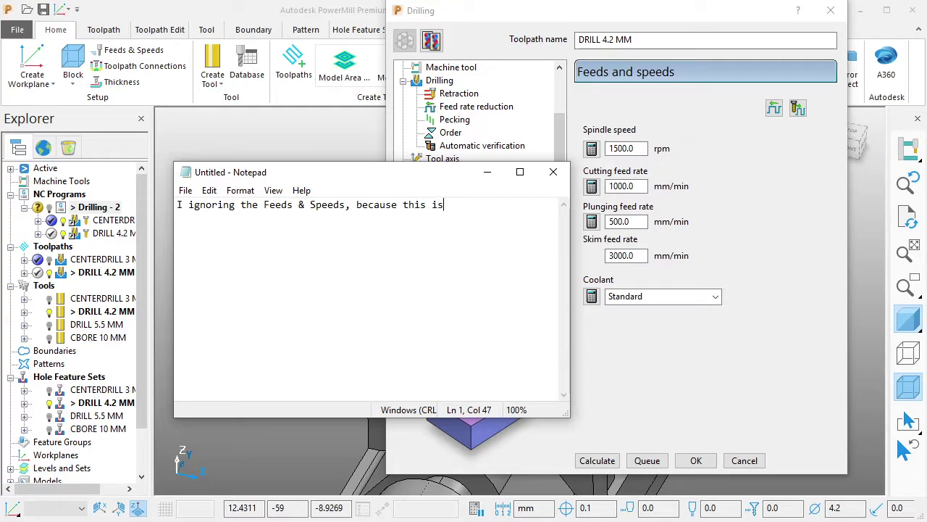
pyautogui.write(' only exercise')
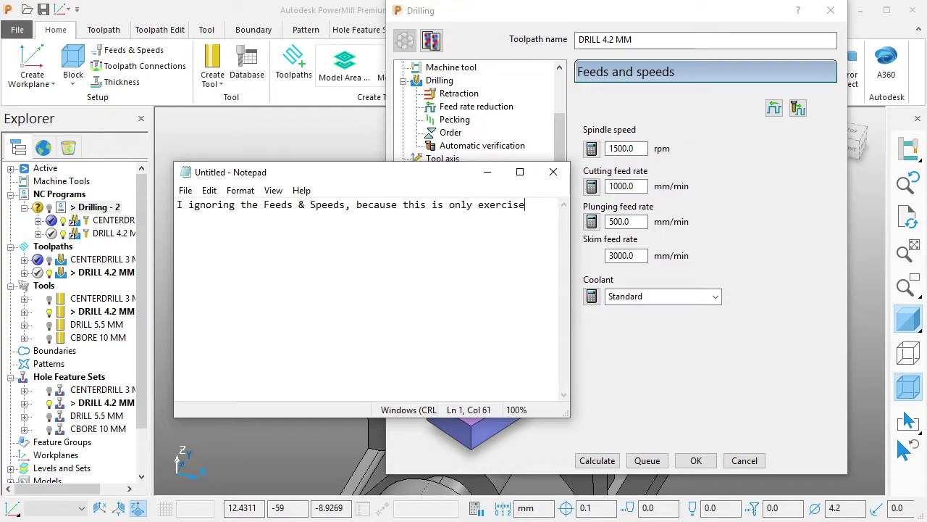
# Clear and hide the note, then recalculate and accept the DRILL 4.2 MM toolpath.
pyautogui.hotkey('ctrl', 'a')
pyautogui.press('BackSpace')
pyautogui.click(487, 174)
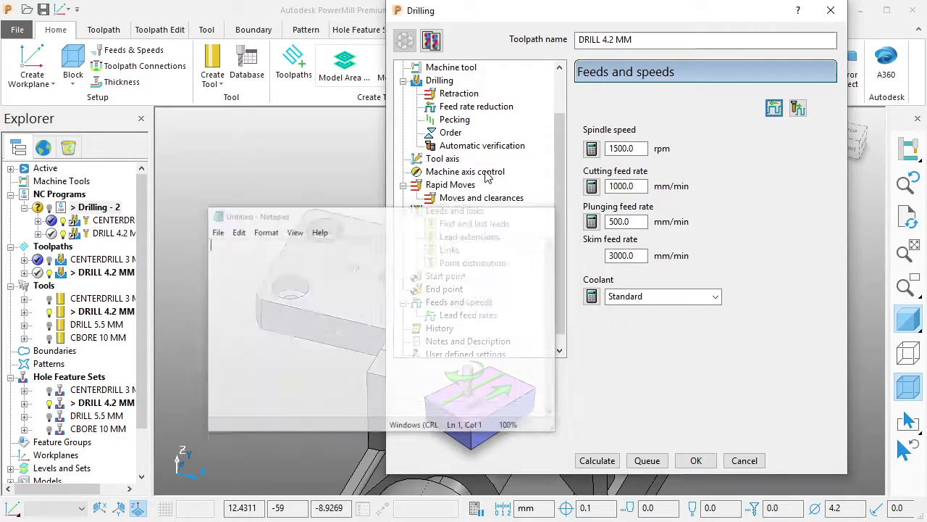
pyautogui.click(599, 460)
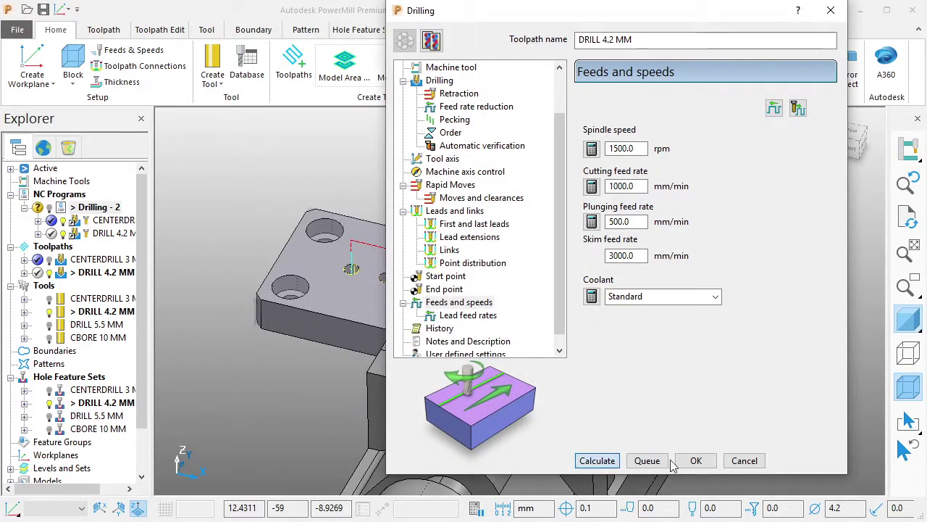
pyautogui.click(695, 461)
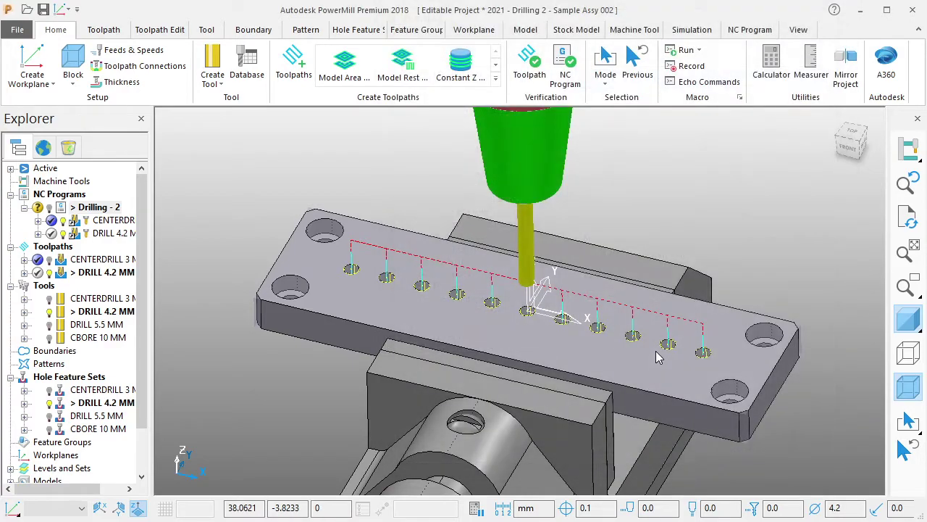
# Run a collision check on the toolpaths, accept the no-collisions result, and select Drilling - 2.
pyautogui.click(534, 81)
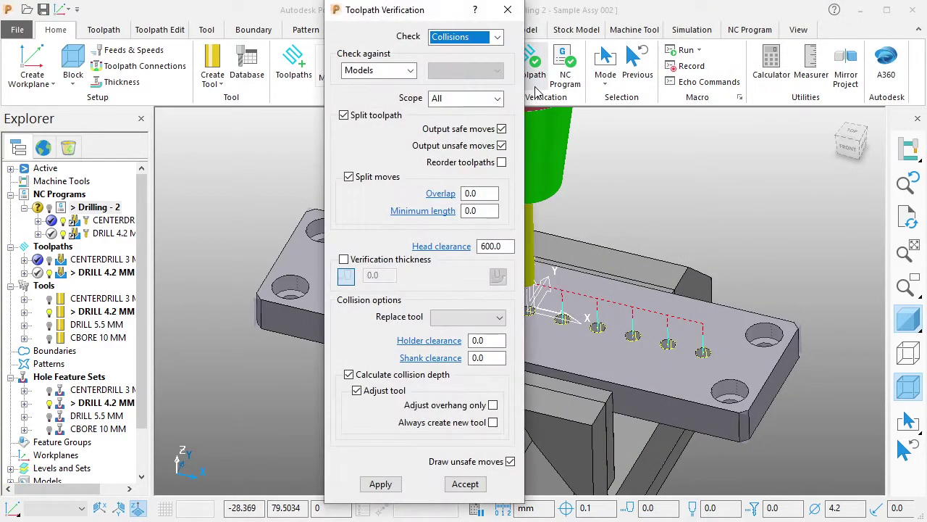
pyautogui.click(380, 483)
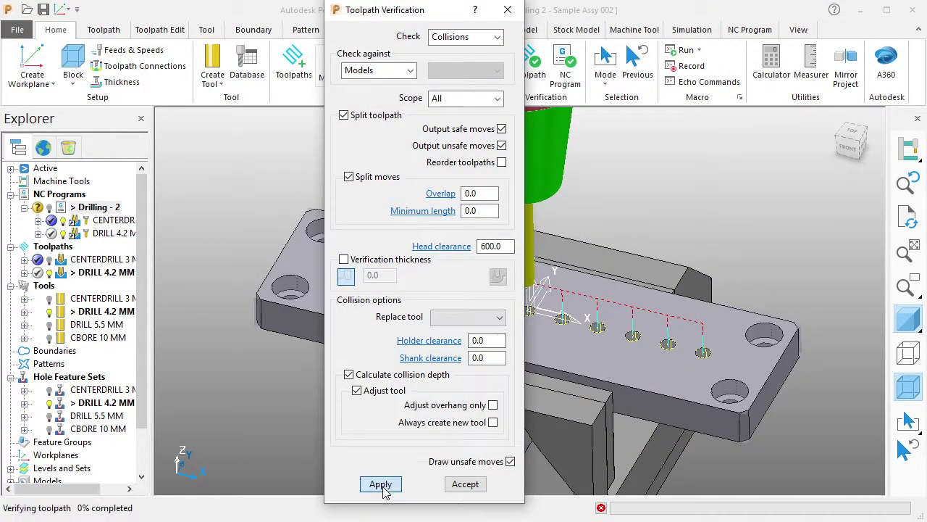
pyautogui.click(435, 505)
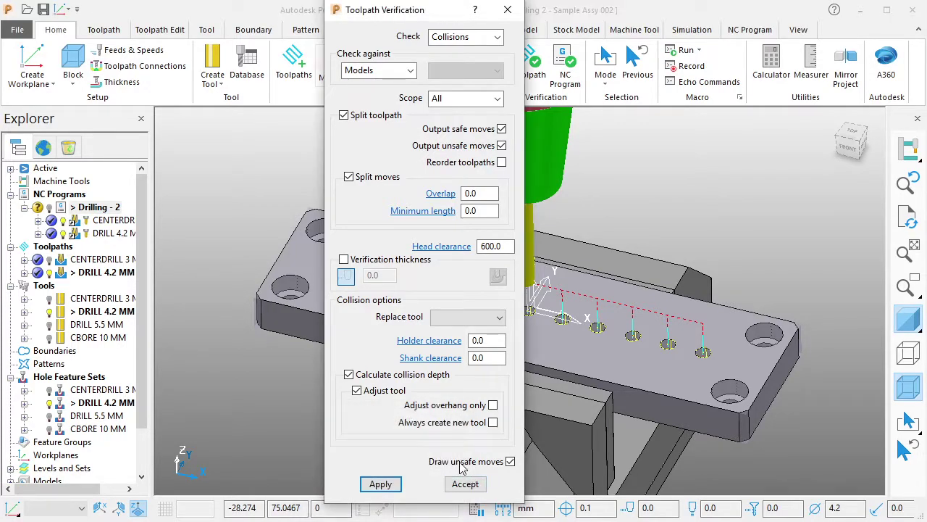
pyautogui.click(476, 490)
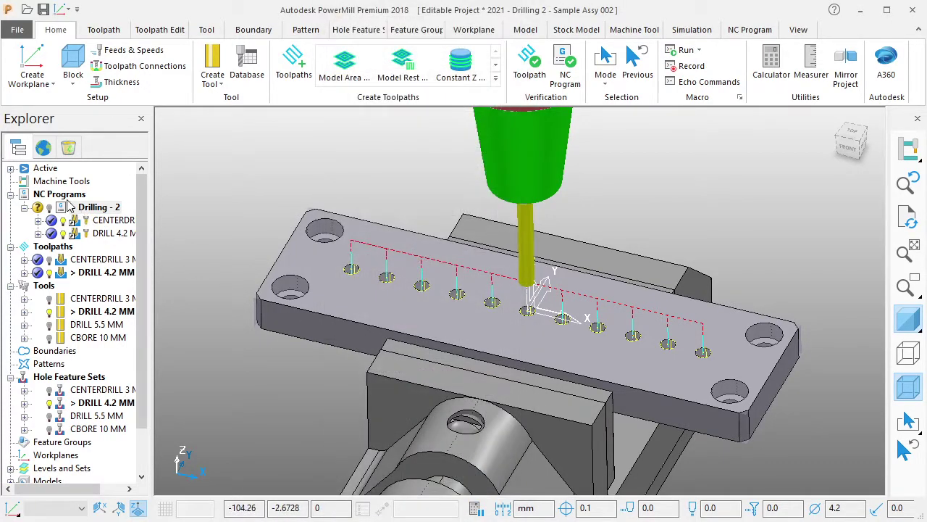
pyautogui.click(11, 195)
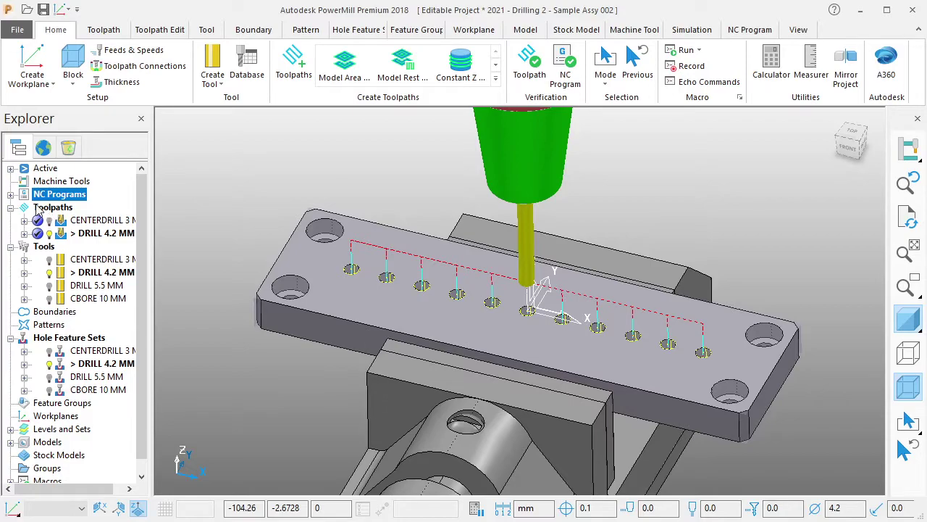
pyautogui.click(11, 194)
pyautogui.click(25, 210)
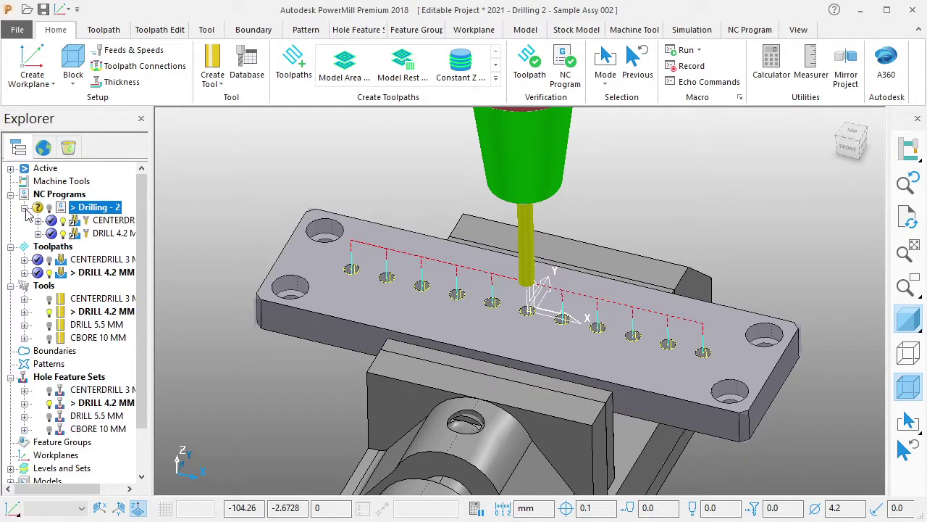
# Simulate Drilling - 2 with stock simulation on, a different shading style and the tool holder shown.
pyautogui.rightClick(104, 211)
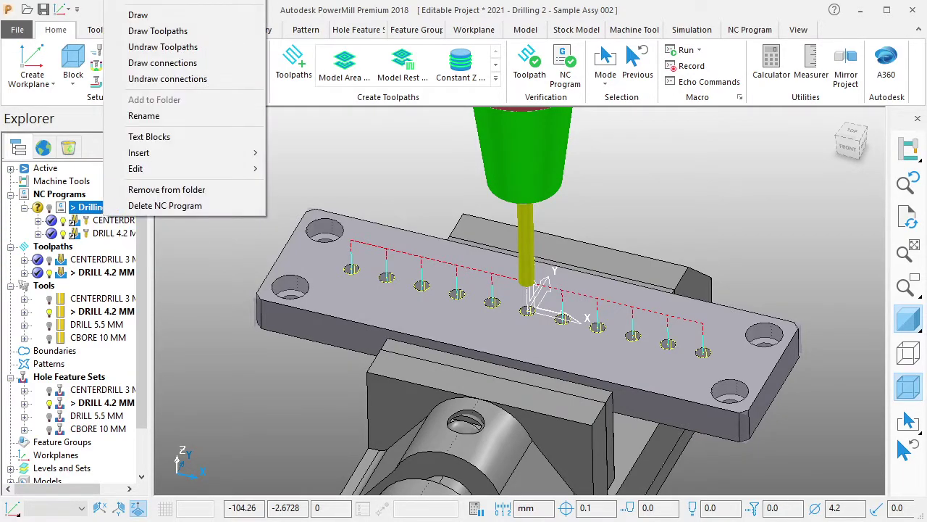
pyautogui.click(145, 6)
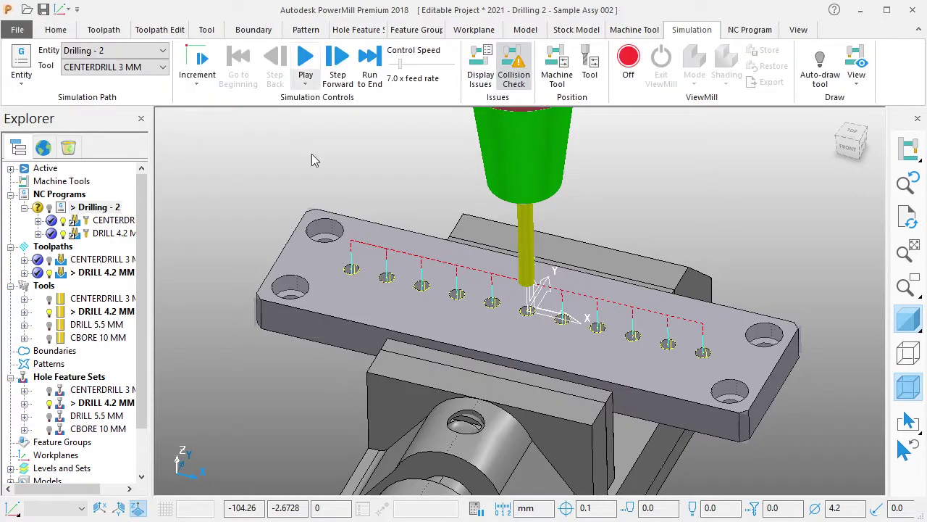
pyautogui.click(629, 73)
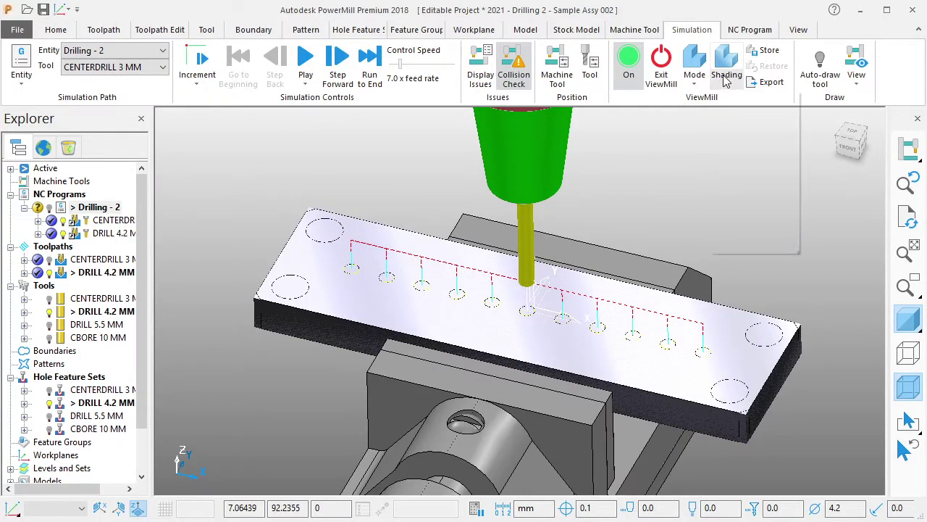
pyautogui.click(727, 81)
pyautogui.click(746, 150)
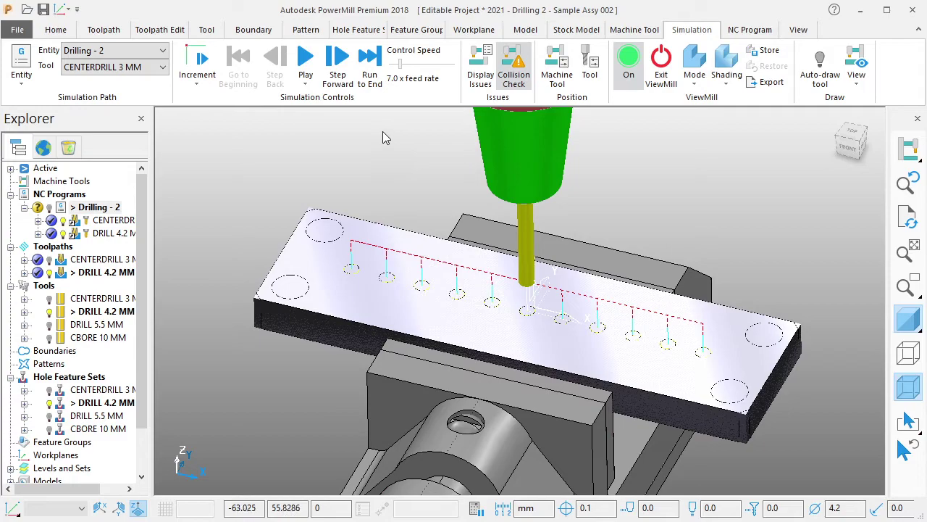
pyautogui.click(821, 68)
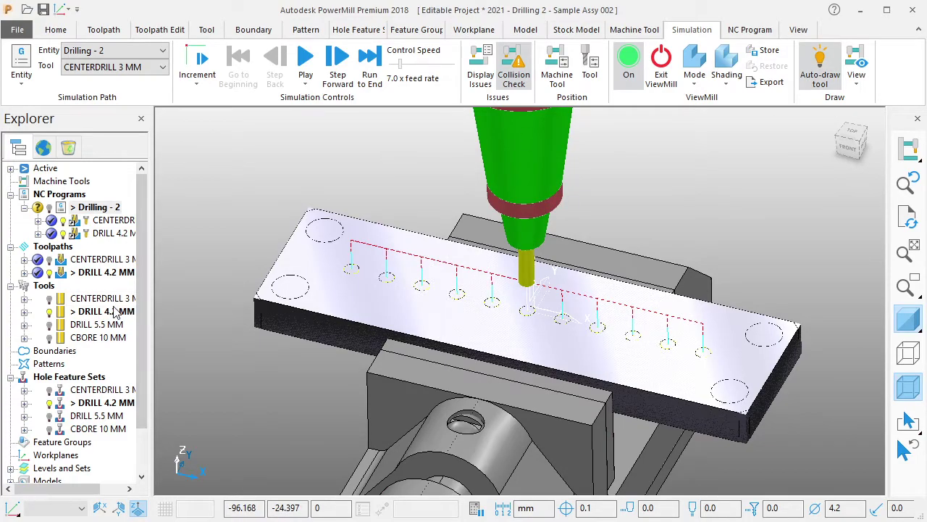
# Activate the DRILL 4.2 MM tool, play the simulation, then exit stock simulation.
pyautogui.rightClick(115, 312)
pyautogui.click(181, 23)
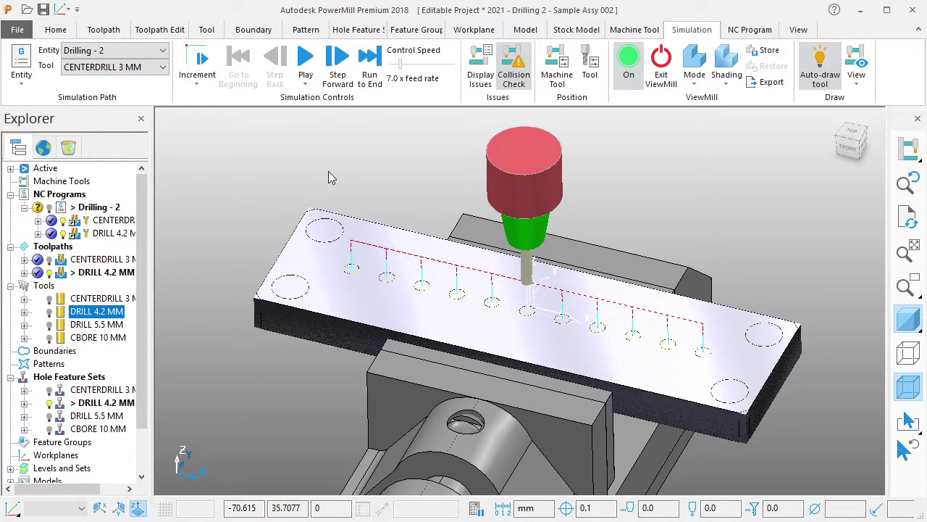
pyautogui.click(305, 58)
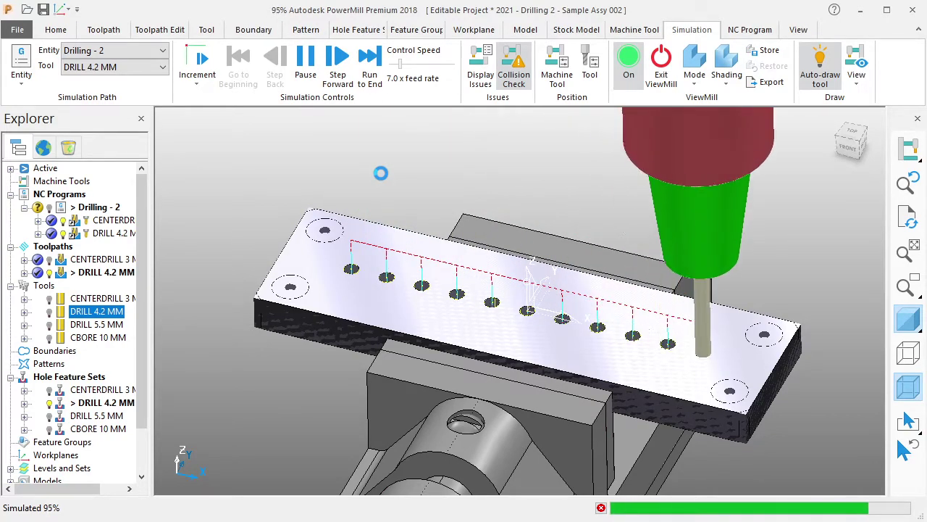
pyautogui.click(654, 90)
pyautogui.click(637, 111)
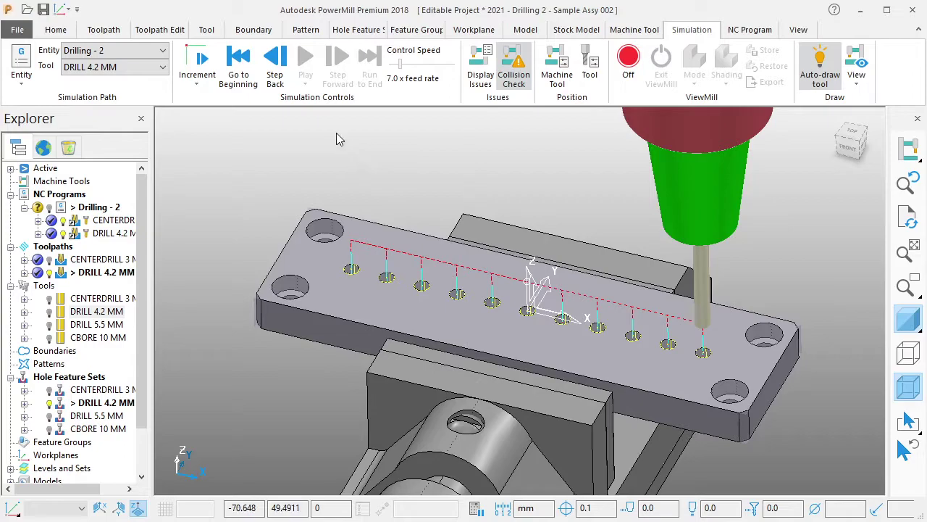
pyautogui.click(55, 30)
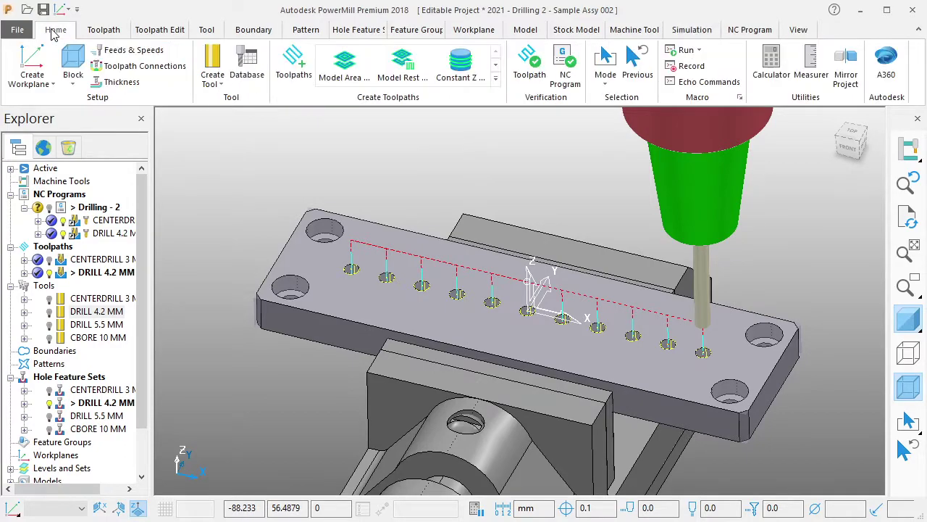
# Pick the Break Chip drilling strategy for the new DRILL 5.5 MM toolpath.
pyautogui.click(301, 76)
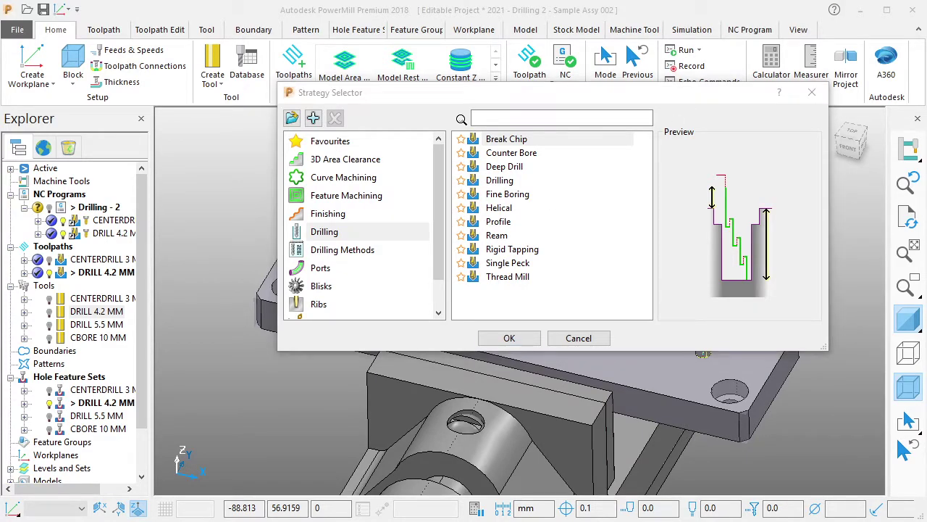
pyautogui.click(351, 236)
pyautogui.click(506, 139)
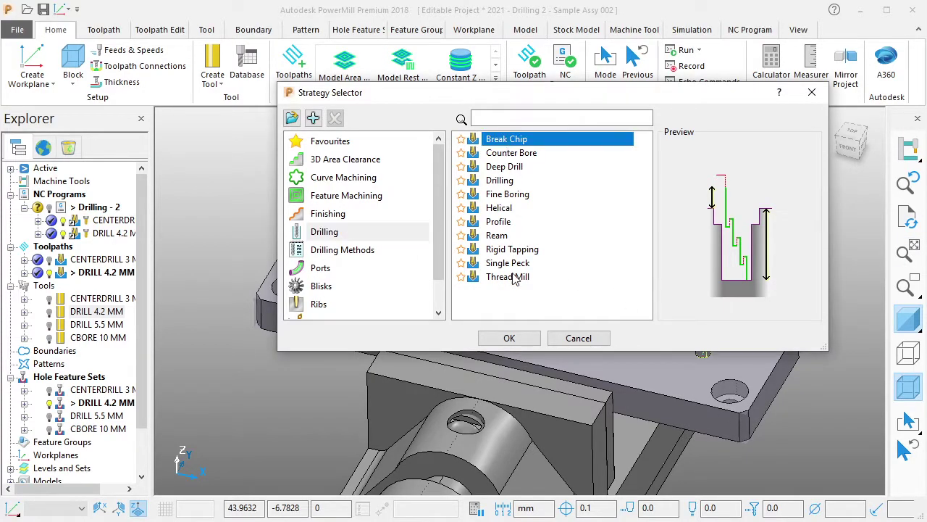
pyautogui.click(510, 338)
pyautogui.write('DRILL 5.5 MM')
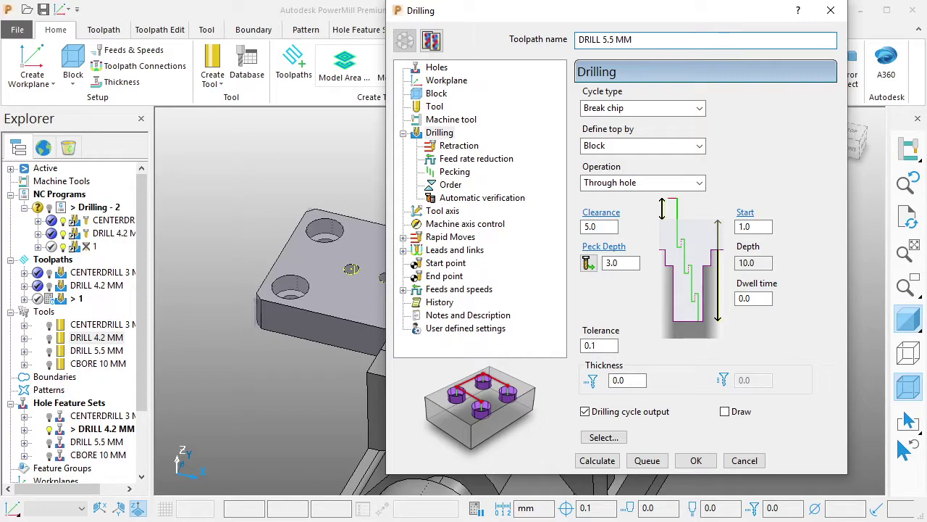
# Assign the DRILL 5.5 MM hole feature set and the DRILL 5.5 MM tool.
pyautogui.click(439, 66)
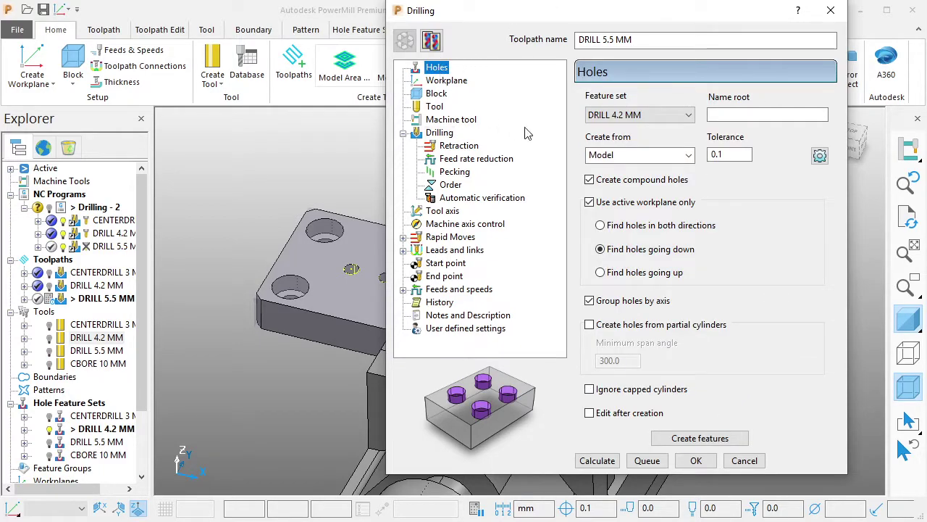
pyautogui.click(674, 116)
pyautogui.click(647, 169)
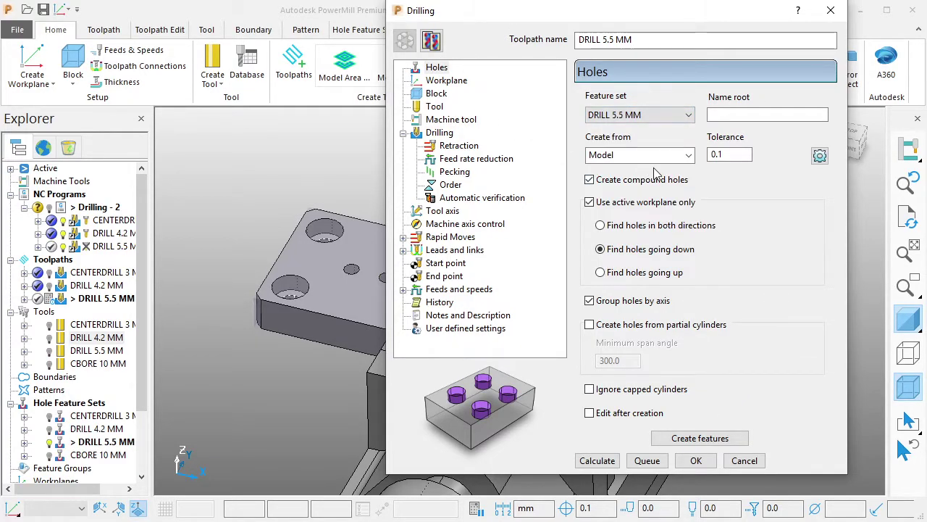
pyautogui.click(446, 80)
pyautogui.click(436, 93)
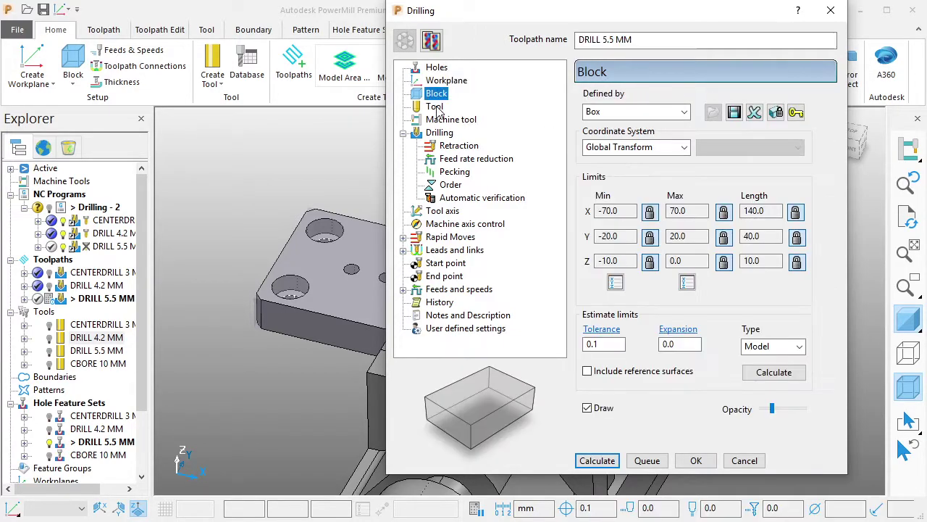
pyautogui.click(435, 107)
pyautogui.click(766, 103)
pyautogui.click(733, 154)
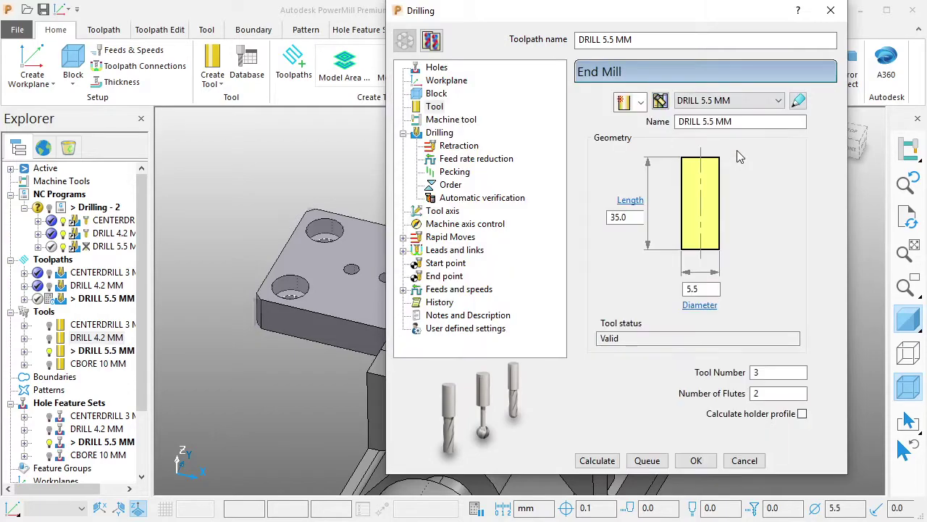
pyautogui.click(463, 120)
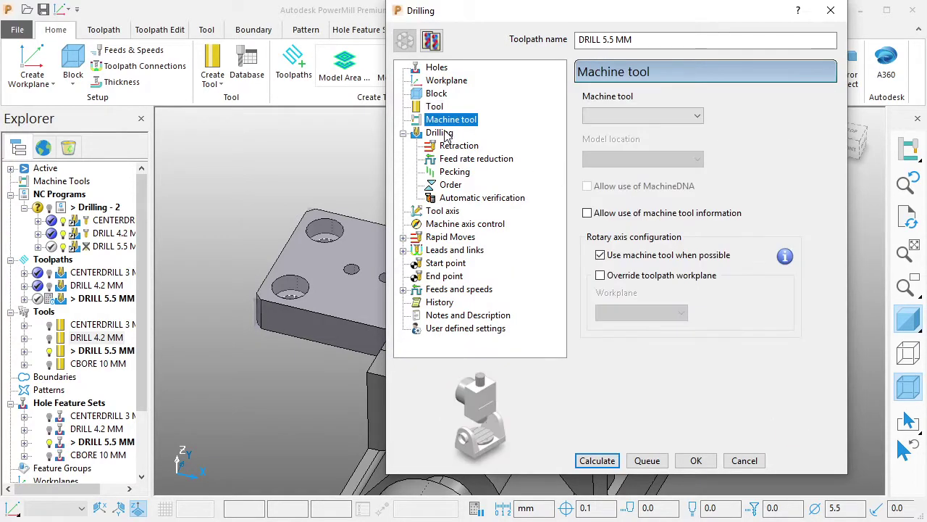
pyautogui.click(443, 135)
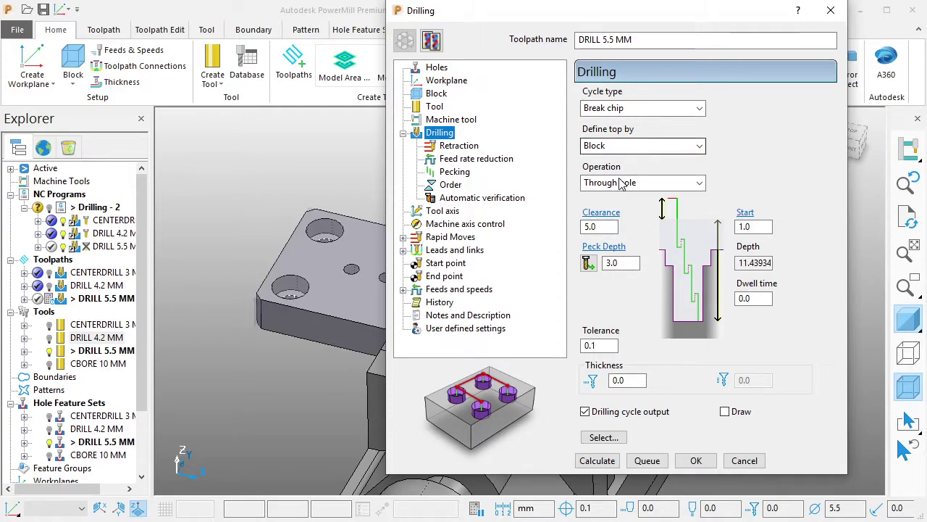
# Review the drilling settings pages, then calculate the DRILL 5.5 MM toolpath and close the form.
pyautogui.click(458, 146)
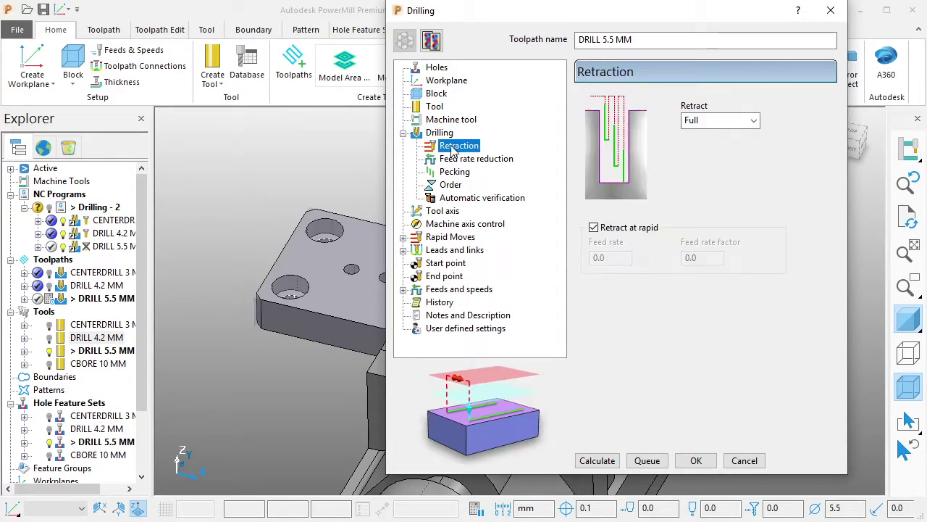
pyautogui.click(459, 159)
pyautogui.click(455, 172)
pyautogui.click(451, 184)
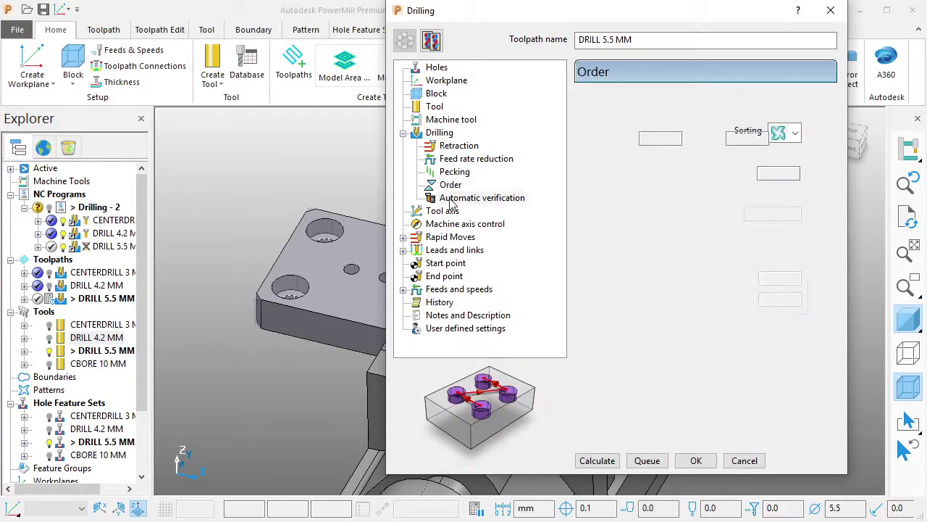
pyautogui.click(482, 198)
pyautogui.click(443, 211)
pyautogui.click(465, 224)
pyautogui.click(444, 237)
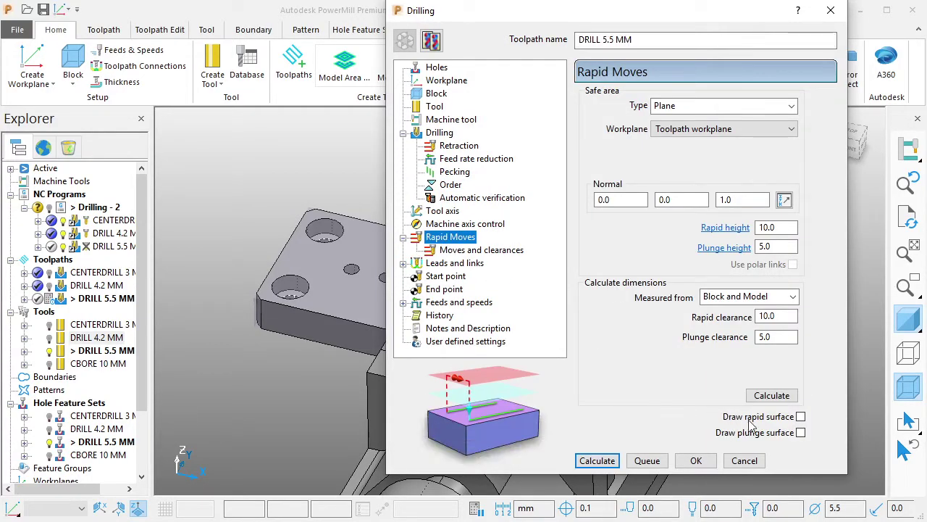
pyautogui.click(455, 265)
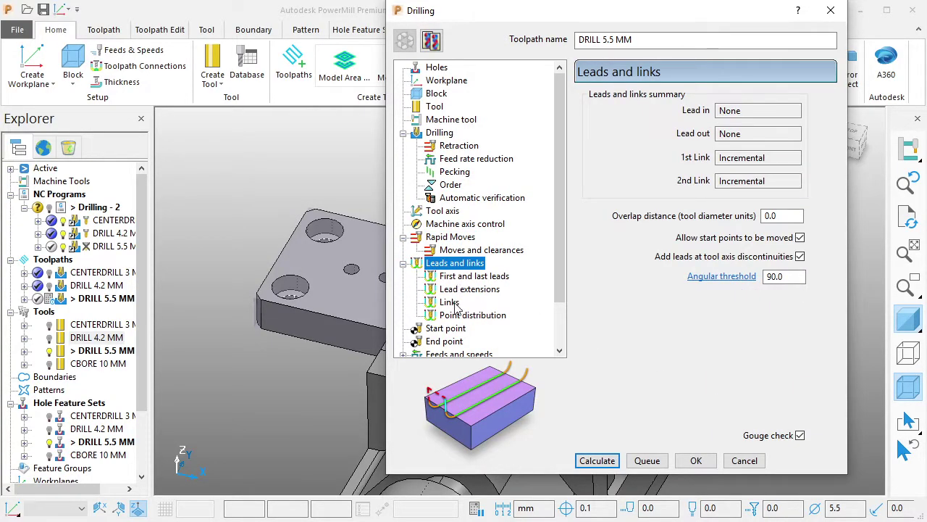
pyautogui.click(452, 303)
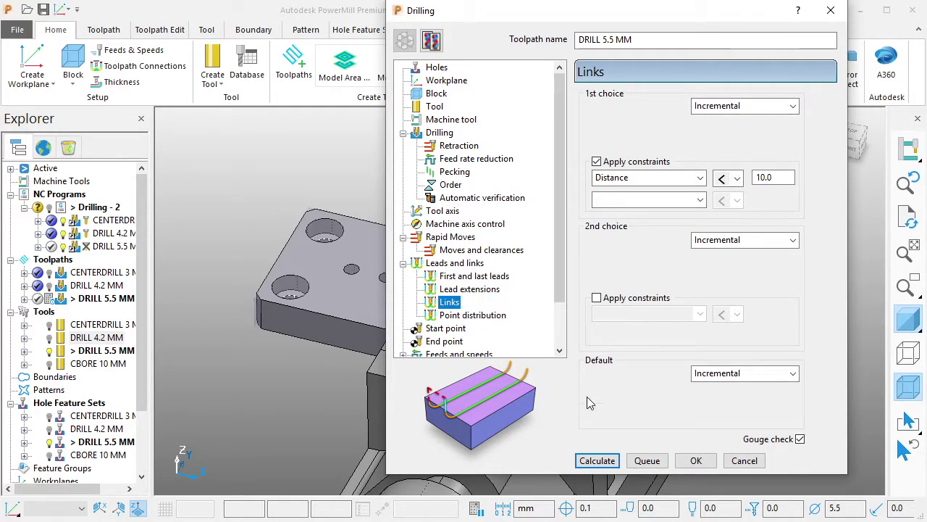
pyautogui.click(594, 462)
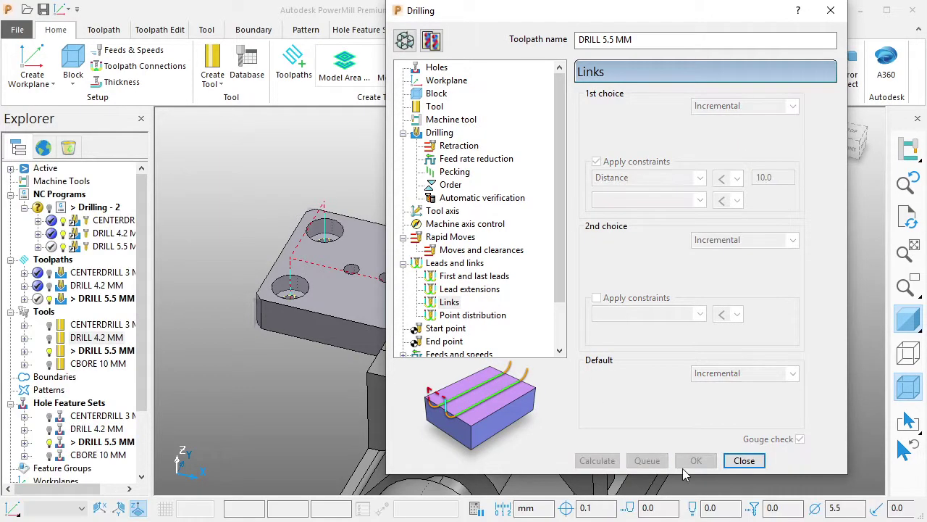
pyautogui.click(743, 461)
# Verify the DRILL 5.5 MM toolpath for collisions and accept the clean result.
pyautogui.click(531, 63)
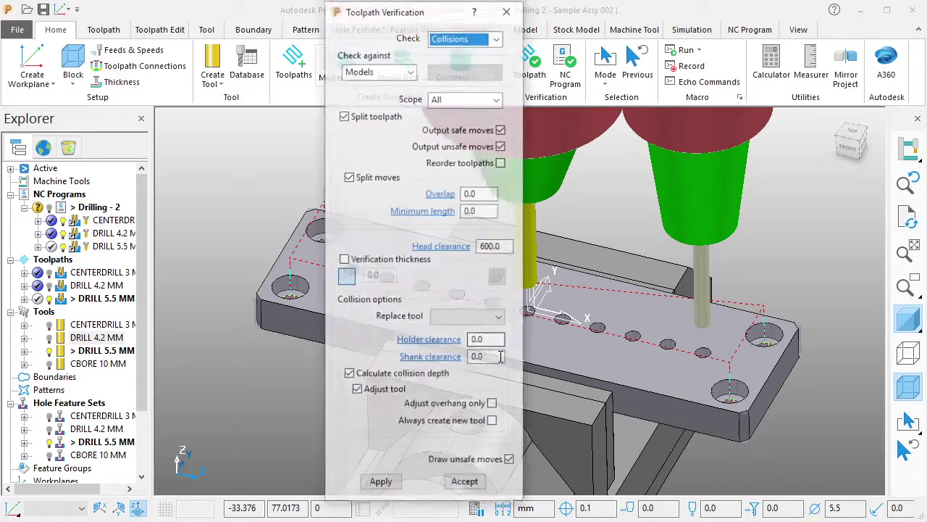
pyautogui.click(381, 484)
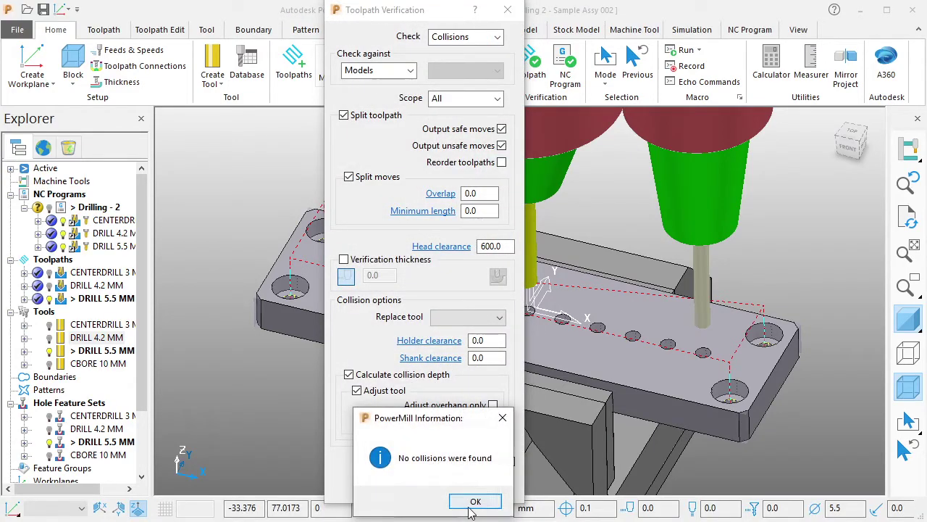
pyautogui.click(472, 500)
pyautogui.click(466, 484)
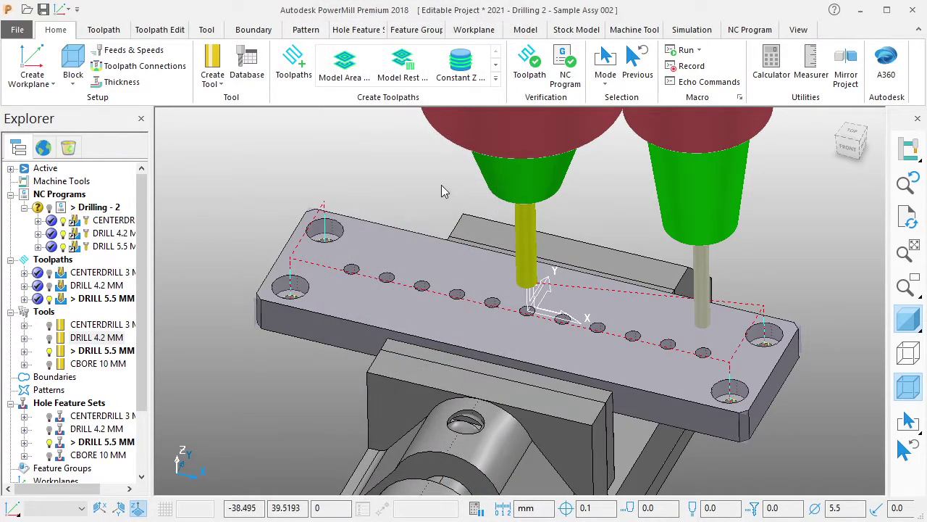
pyautogui.click(297, 73)
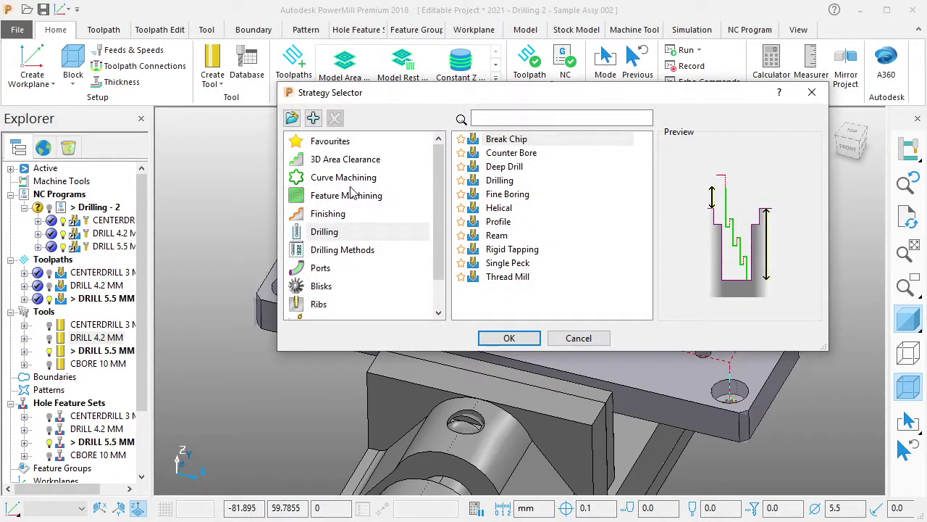
# Create another Break Chip drilling toolpath and select its name to rename it CBORE 10 MM.
pyautogui.click(372, 231)
pyautogui.click(490, 142)
pyautogui.click(516, 338)
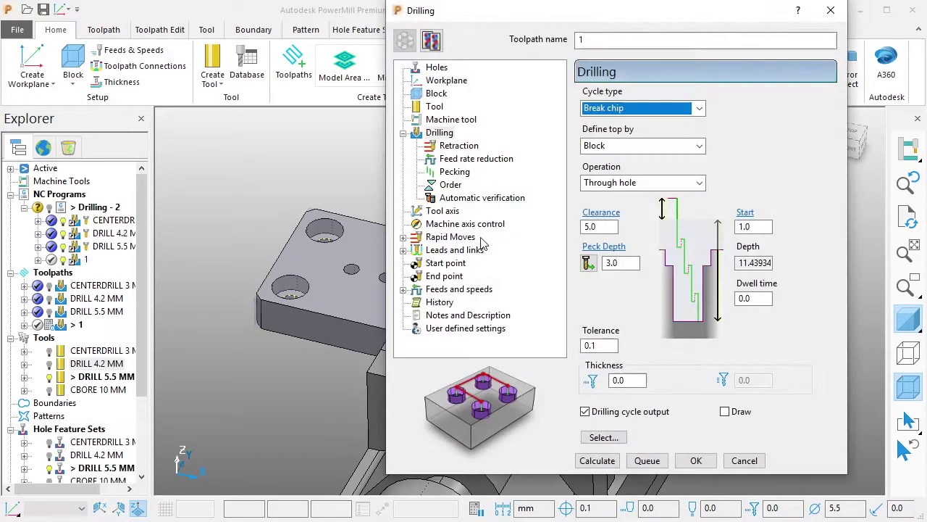
pyautogui.click(577, 40)
pyautogui.write('CBORE 10 MM')
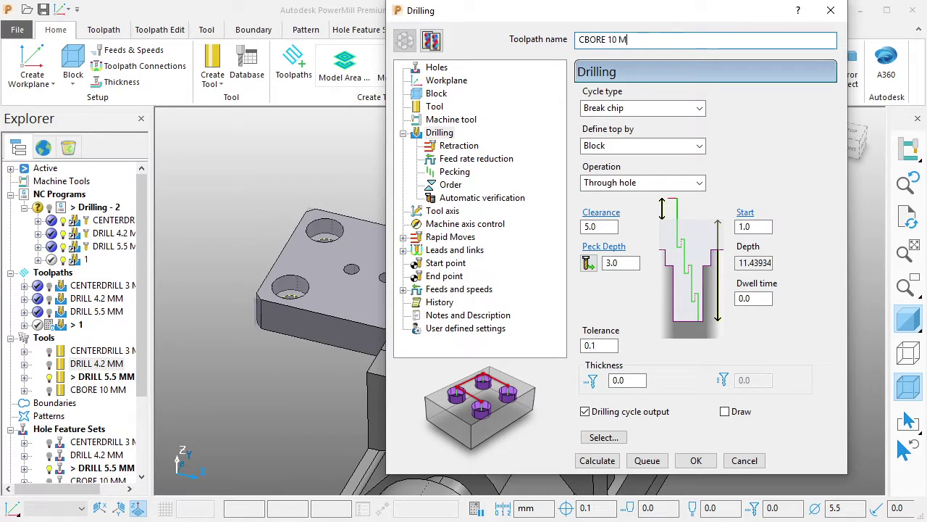
# Assign the CBORE 10 MM hole feature set and the CBORE 10 MM tool.
pyautogui.click(437, 68)
pyautogui.click(642, 115)
pyautogui.click(636, 183)
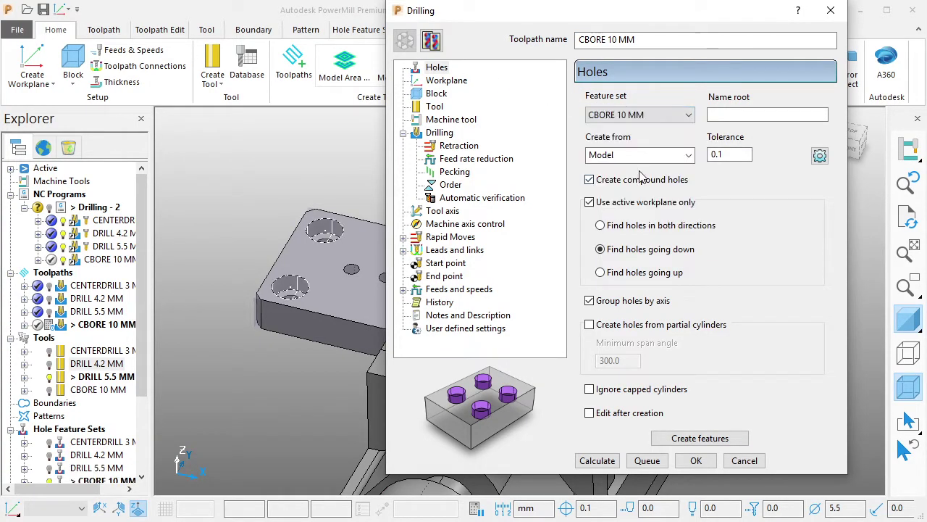
pyautogui.click(448, 81)
pyautogui.click(443, 93)
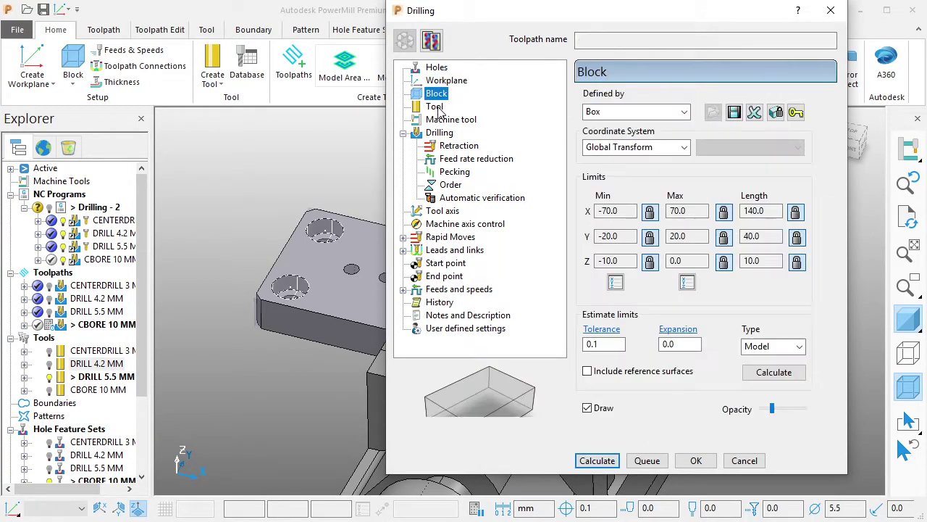
pyautogui.click(436, 106)
pyautogui.click(778, 100)
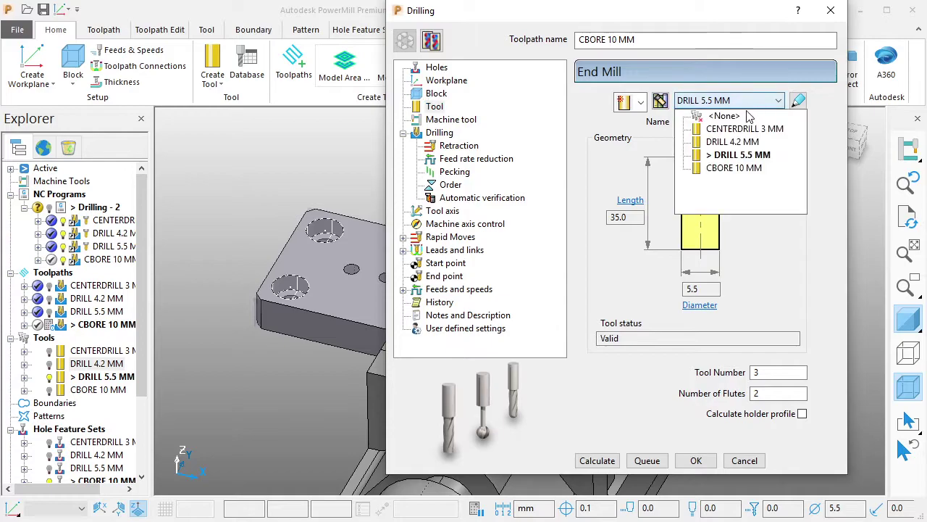
pyautogui.click(739, 168)
pyautogui.click(452, 120)
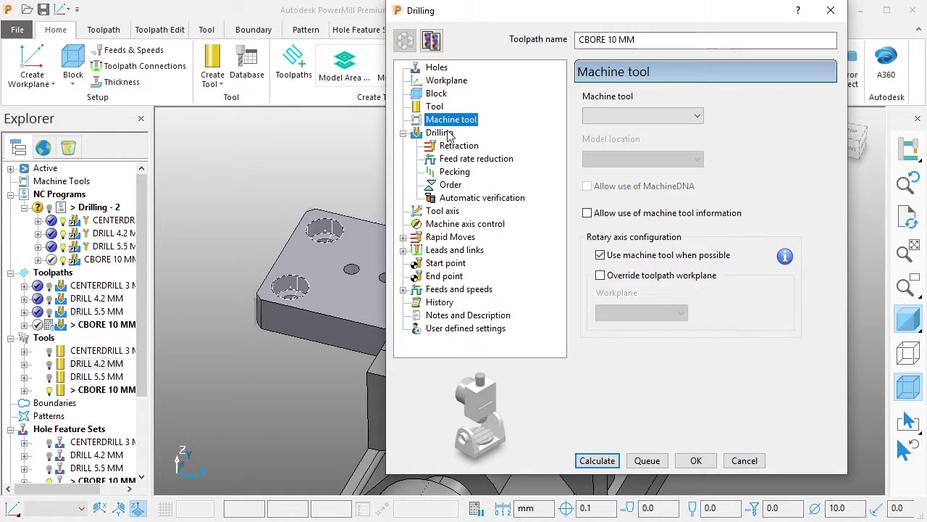
pyautogui.click(442, 134)
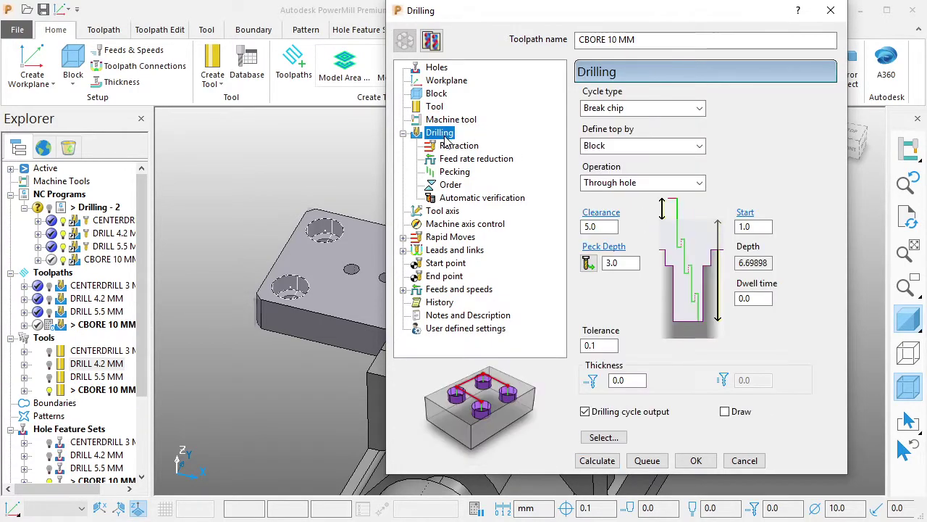
# Set the operation to Drill to hole depth with peck depth 1.5 and calculate the toolpath.
pyautogui.click(626, 184)
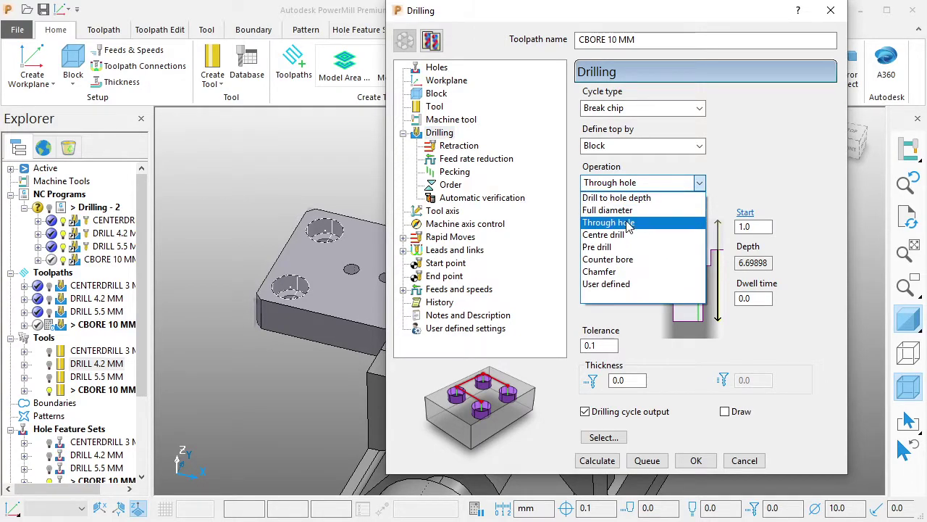
pyautogui.click(641, 198)
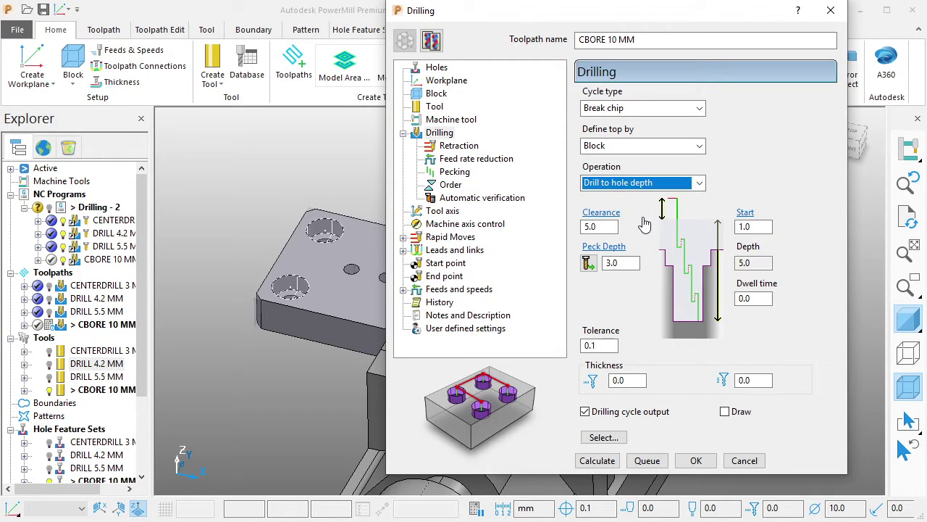
pyautogui.doubleClick(612, 263)
pyautogui.write('1.5')
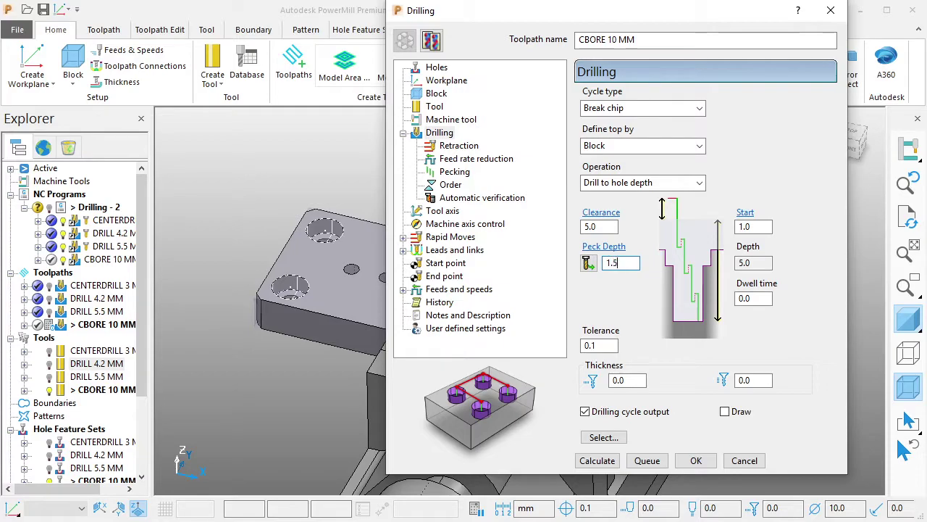
pyautogui.click(464, 238)
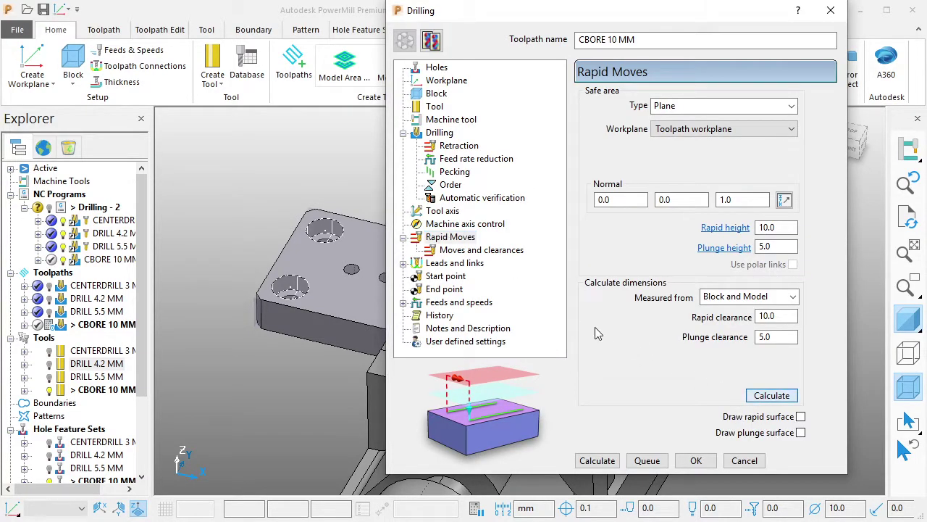
pyautogui.click(597, 461)
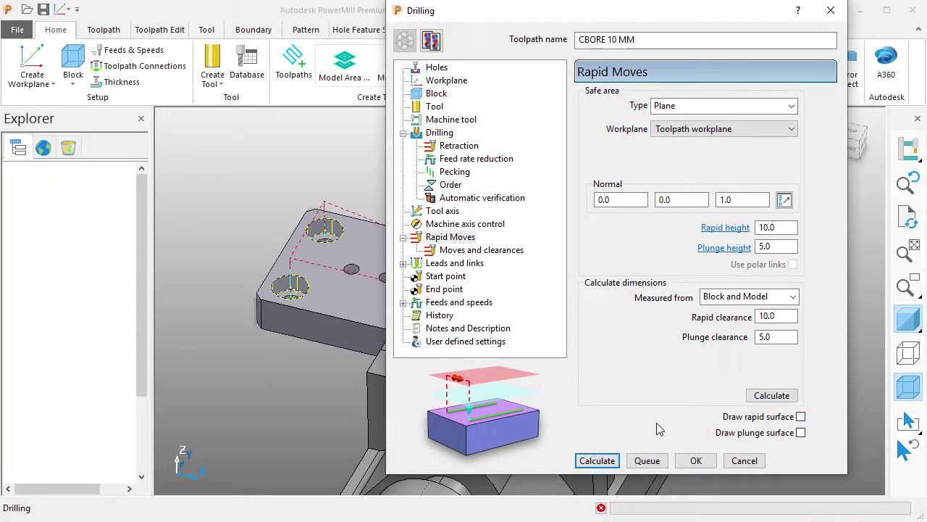
# Collision-check the CBORE 10 MM toolpath, confirm no collisions, and save the project.
pyautogui.click(745, 461)
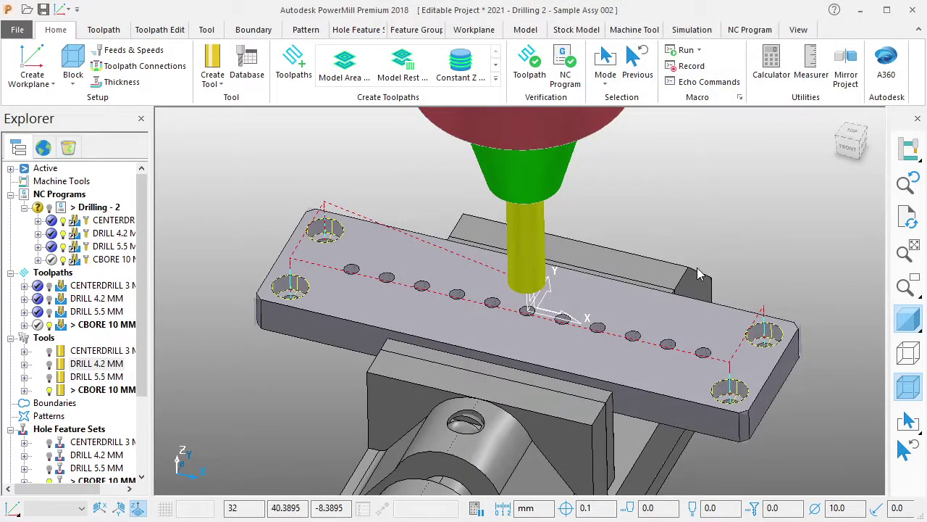
pyautogui.moveTo(699, 274); pyautogui.dragTo(652, 279, button='middle')
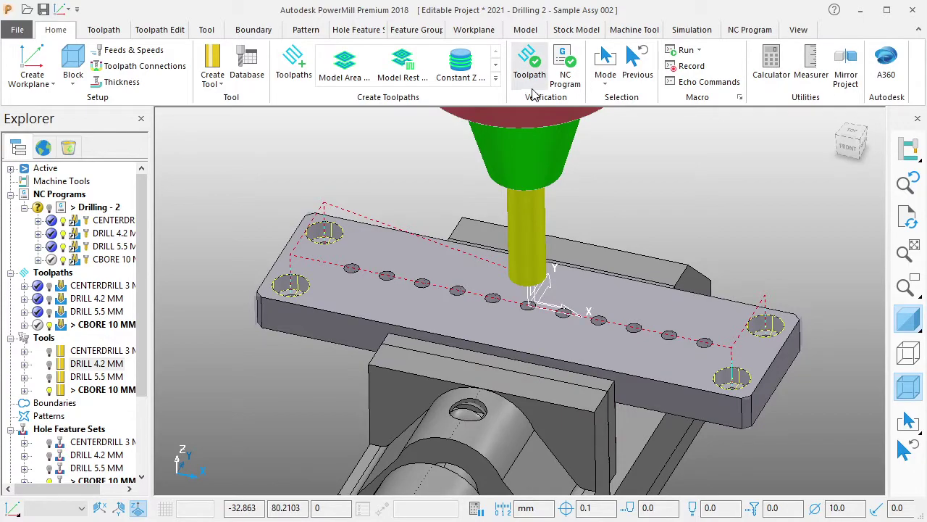
pyautogui.click(533, 90)
pyautogui.click(381, 484)
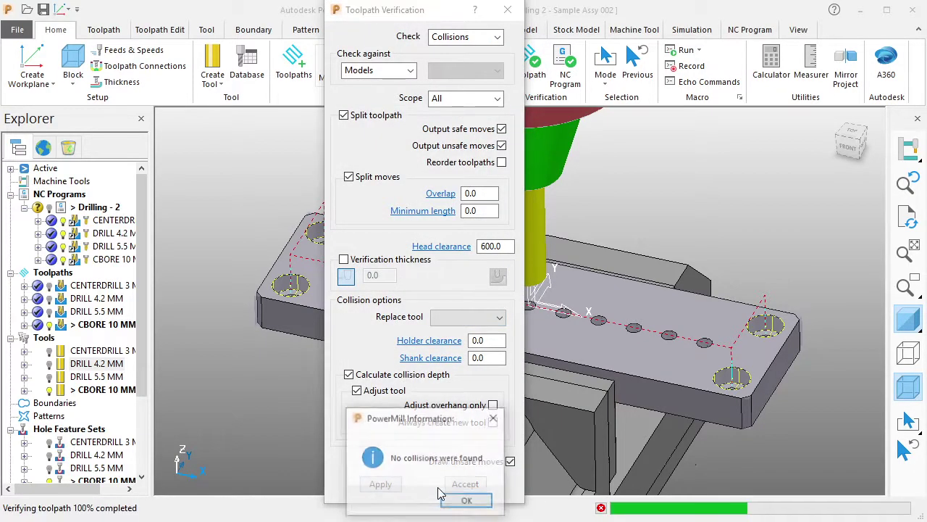
pyautogui.click(467, 500)
pyautogui.click(466, 484)
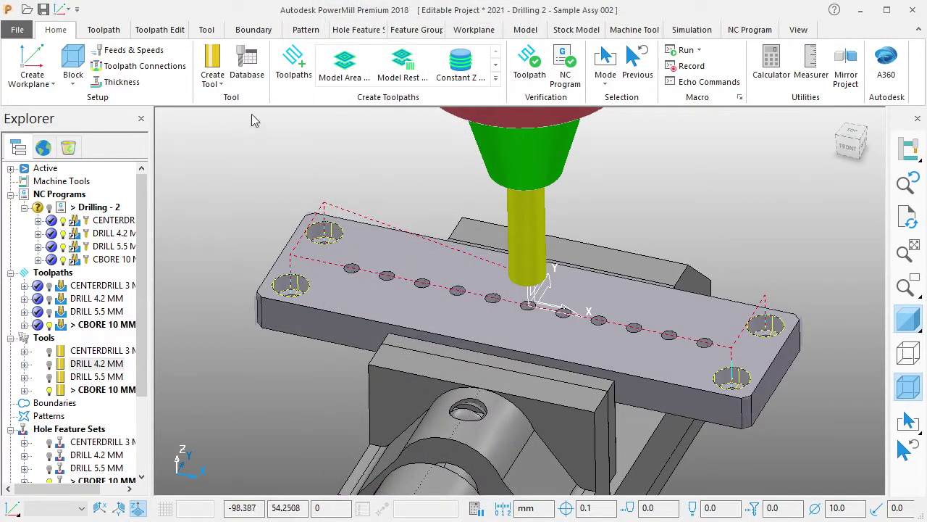
pyautogui.click(43, 10)
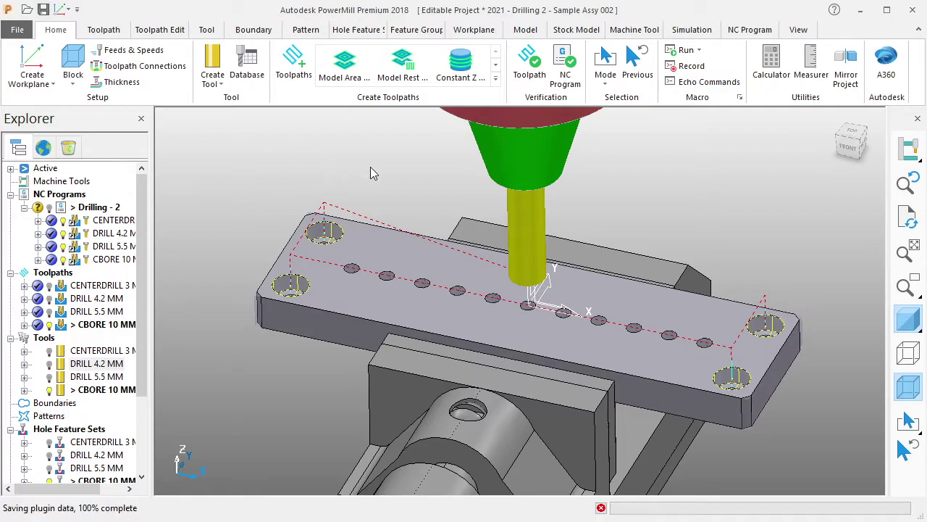
# Deactivate the CBORE 10 MM toolpath and tool, then simulate Drilling - 2 from the start.
pyautogui.rightClick(120, 326)
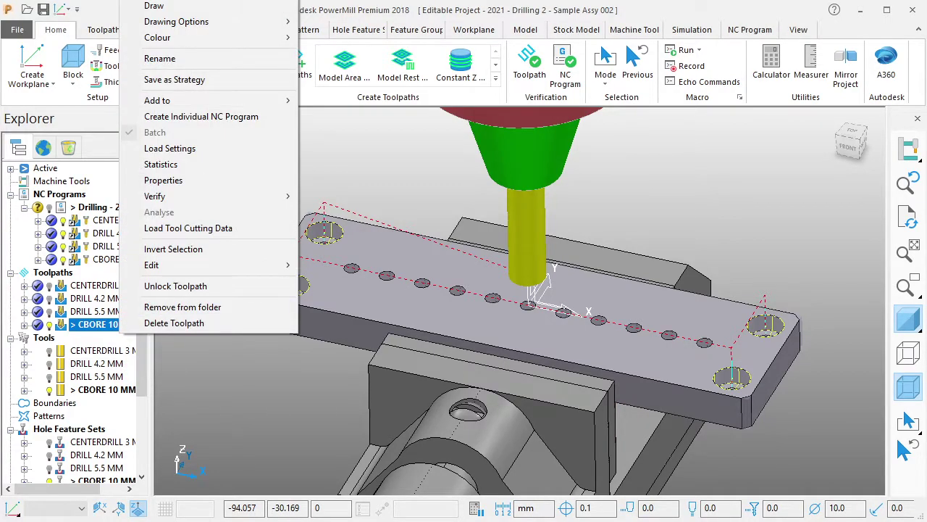
pyautogui.click(154, 6)
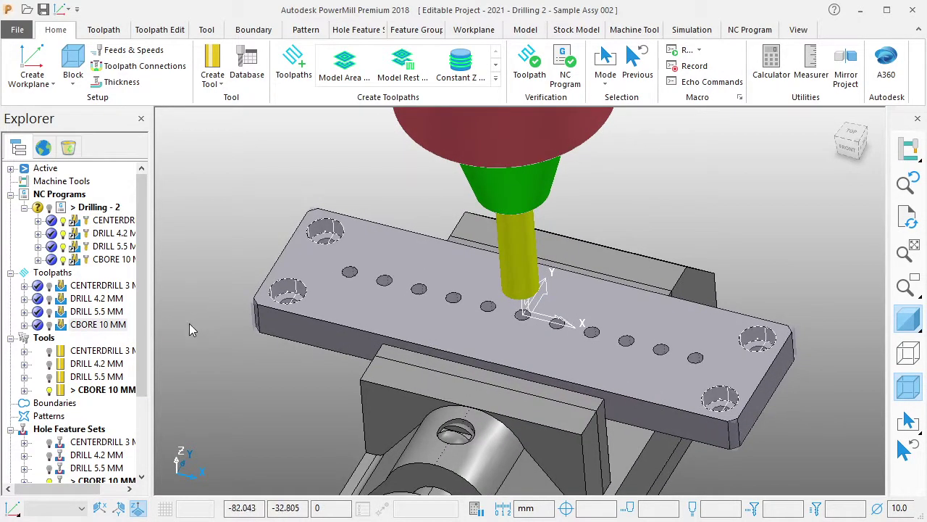
pyautogui.rightClick(100, 389)
pyautogui.click(156, 108)
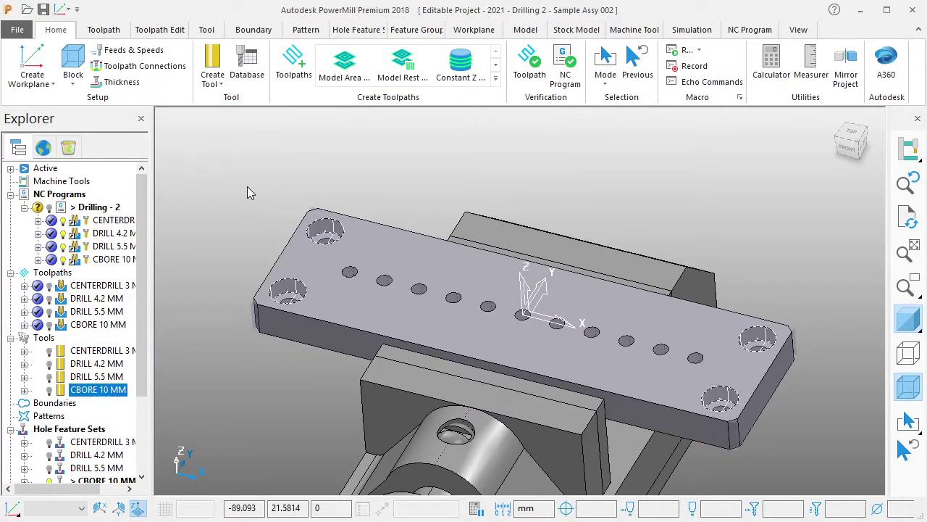
pyautogui.rightClick(112, 208)
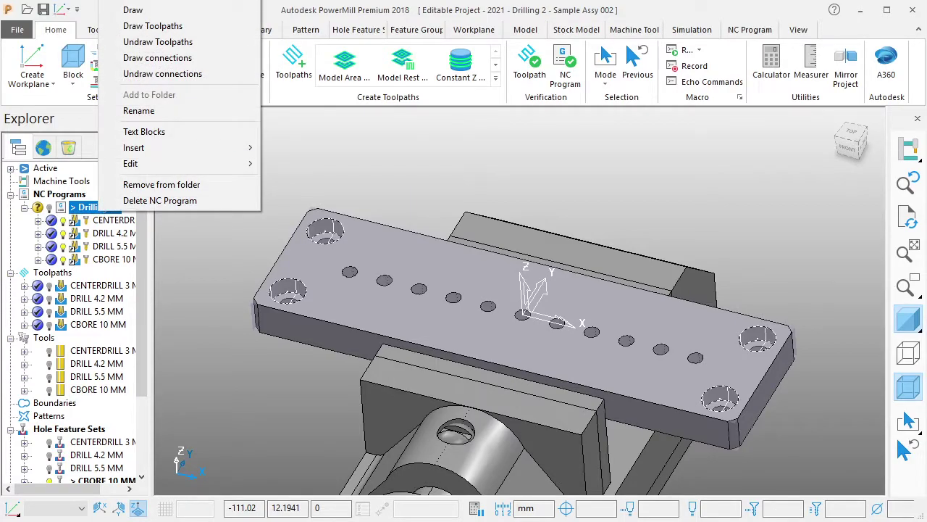
pyautogui.click(138, 2)
# Turn ViewMill on with the tool auto-drawn, and run the Drilling - 2 simulation to the end.
pyautogui.click(631, 69)
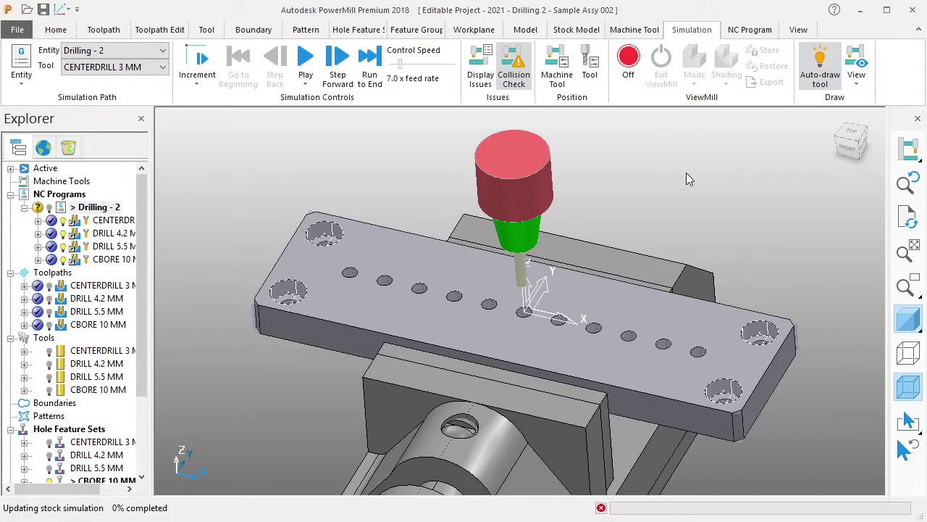
pyautogui.click(819, 69)
pyautogui.click(820, 69)
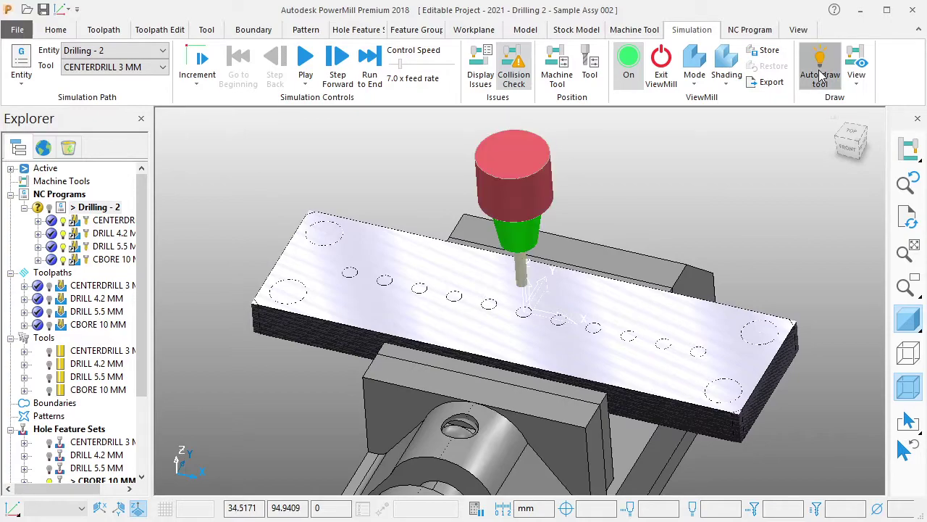
pyautogui.moveTo(413, 345)
pyautogui.mouseDown(button='middle')
pyautogui.moveTo(619, 328)
pyautogui.moveTo(637, 319)
pyautogui.moveTo(633, 311)
pyautogui.moveTo(636, 324)
pyautogui.moveTo(645, 282)
pyautogui.mouseUp(button='middle')
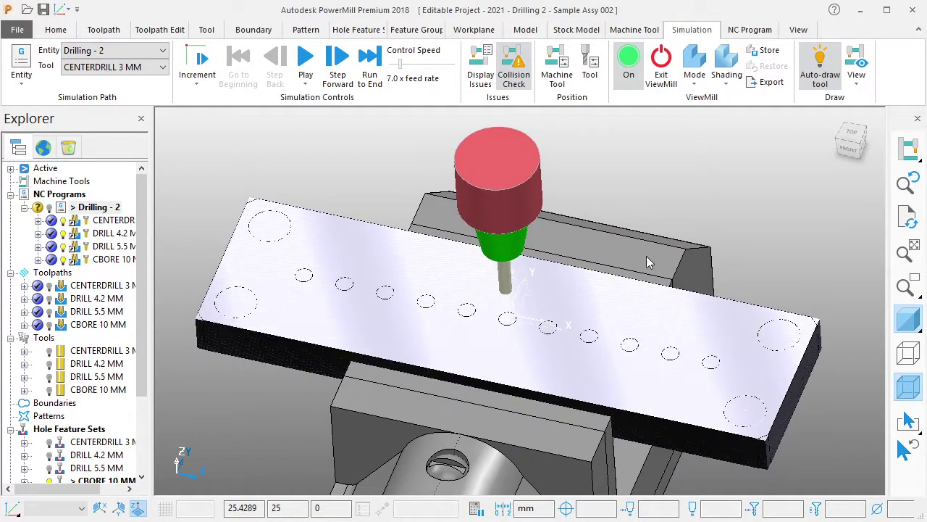
pyautogui.click(337, 65)
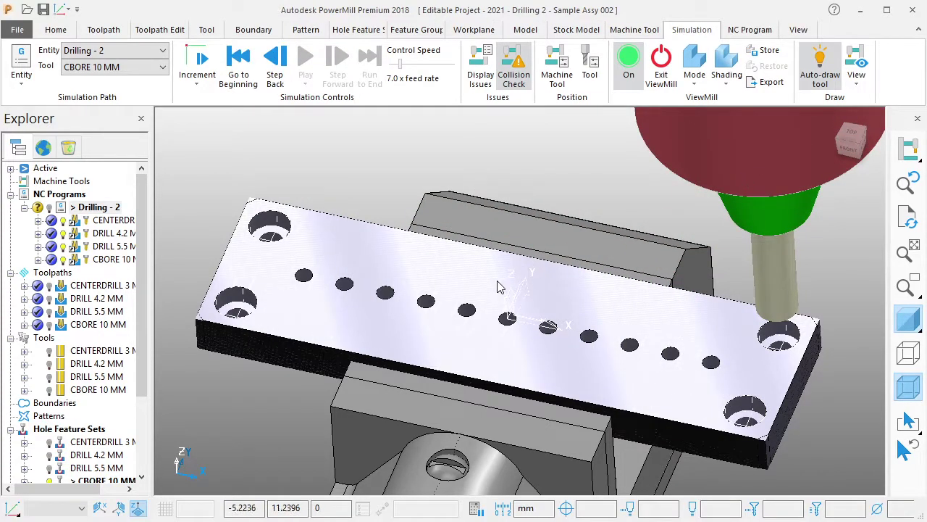
# Orbit and zoom around the plate to inspect the four cut counterbores.
pyautogui.moveTo(401, 328); pyautogui.dragTo(534, 328, button='middle')
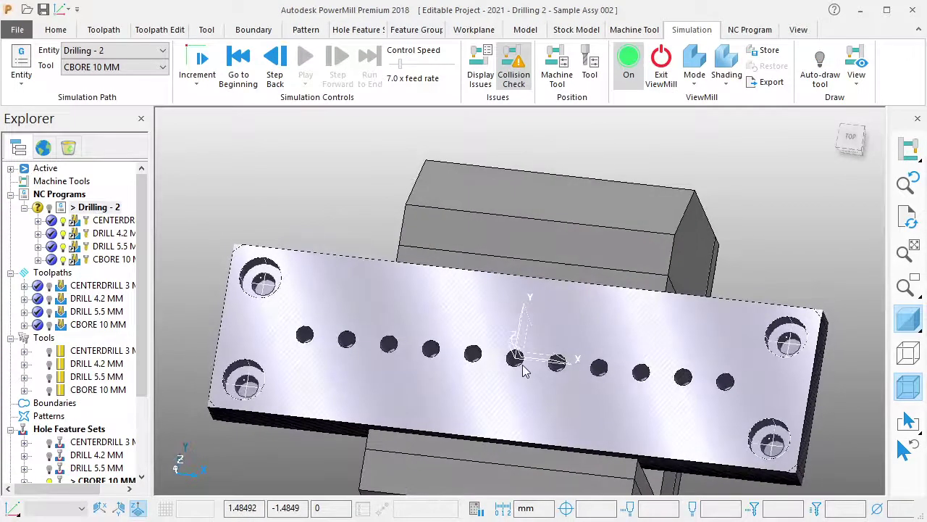
pyautogui.hotkey('ctrl', '2')
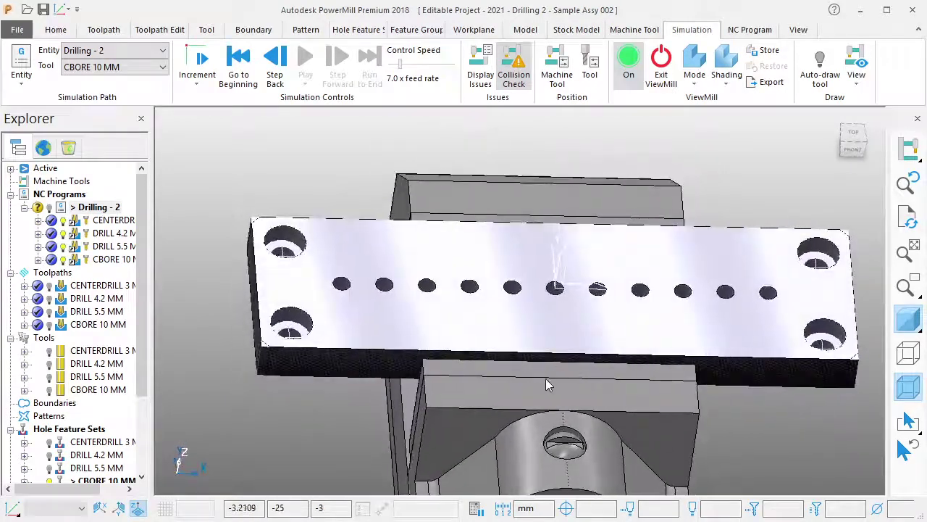
pyautogui.moveTo(518, 284); pyautogui.dragTo(540, 398, button='middle')
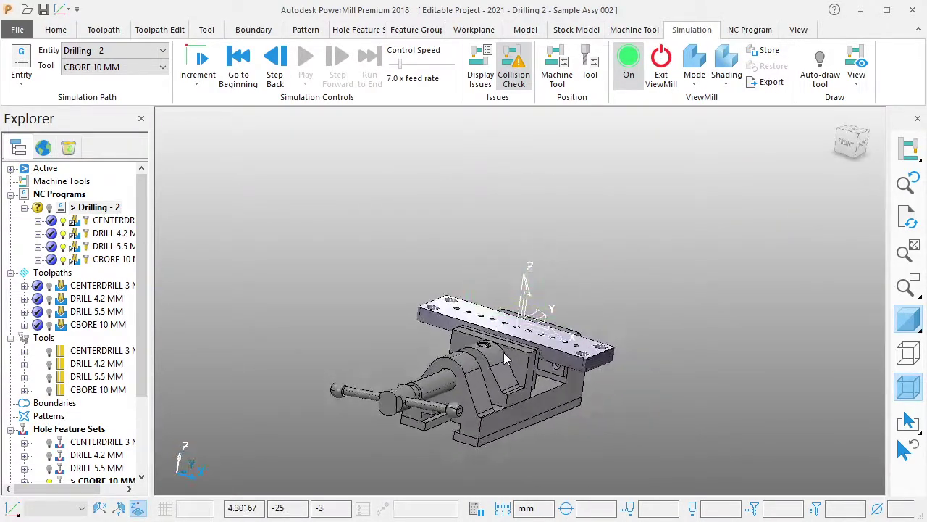
pyautogui.scroll(2, 504, 352)
pyautogui.scroll(2, 506, 346)
pyautogui.scroll(2, 507, 346)
pyautogui.moveTo(430, 311)
pyautogui.mouseDown(button='middle')
pyautogui.moveTo(459, 406)
pyautogui.moveTo(459, 379)
pyautogui.moveTo(490, 363)
pyautogui.mouseUp(button='middle')
pyautogui.keyDown('shift'); pyautogui.moveTo(458, 302); pyautogui.dragTo(450, 277, button='middle'); pyautogui.keyUp('shift')
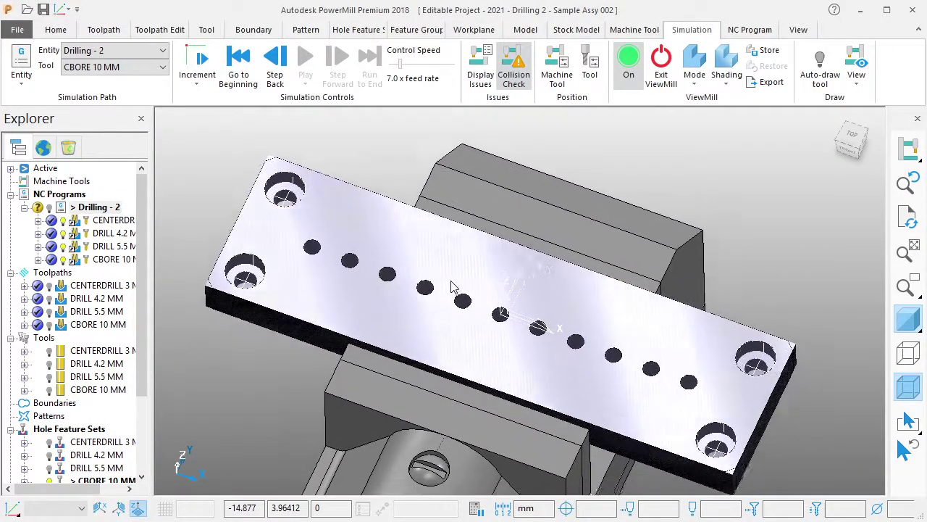